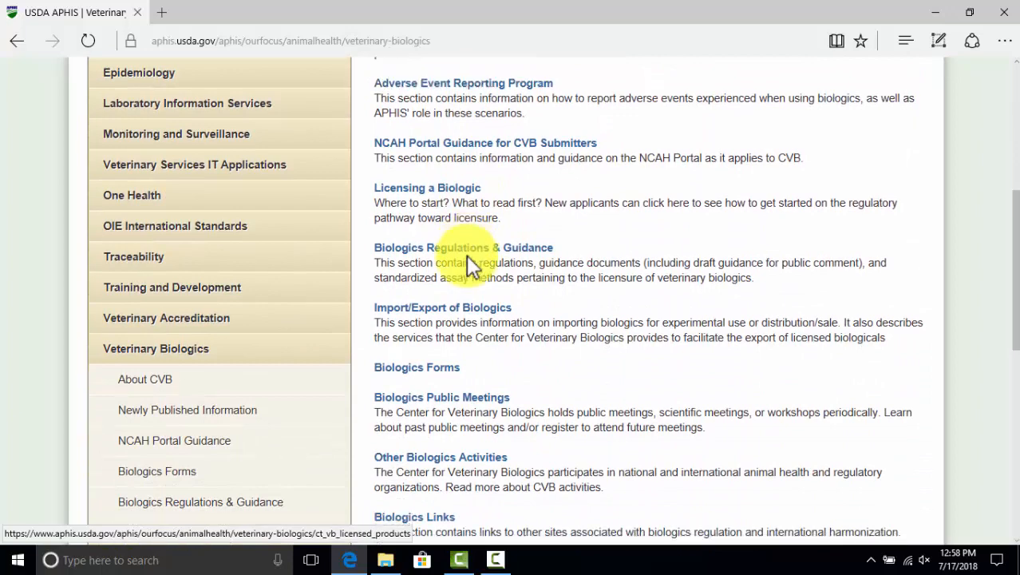
Navigate via Biologics Regulations & Guidance and Veterinary Services Memoranda to the memo 800.52 PDF
scroll(471, 263, up, 3)
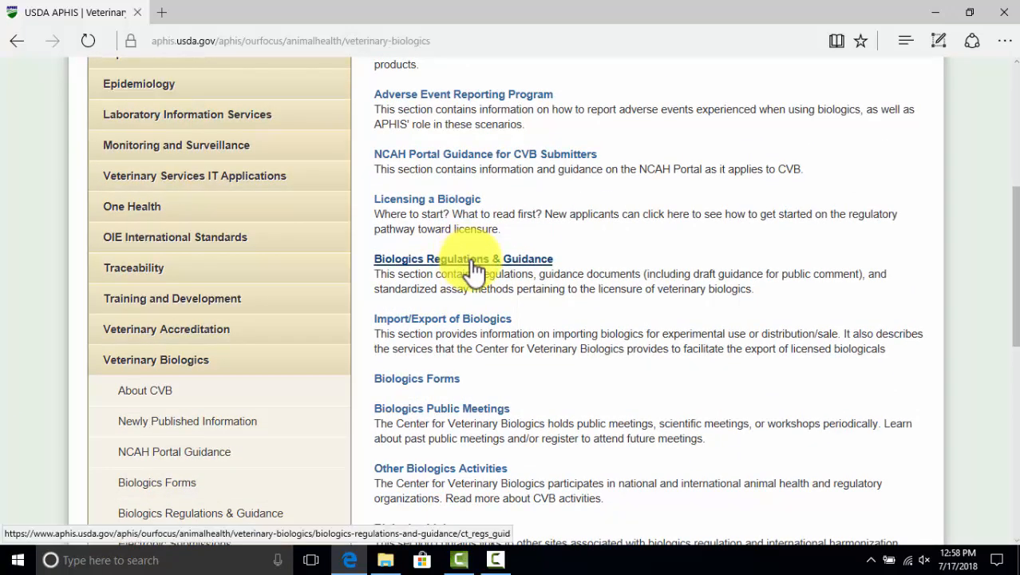
click(473, 261)
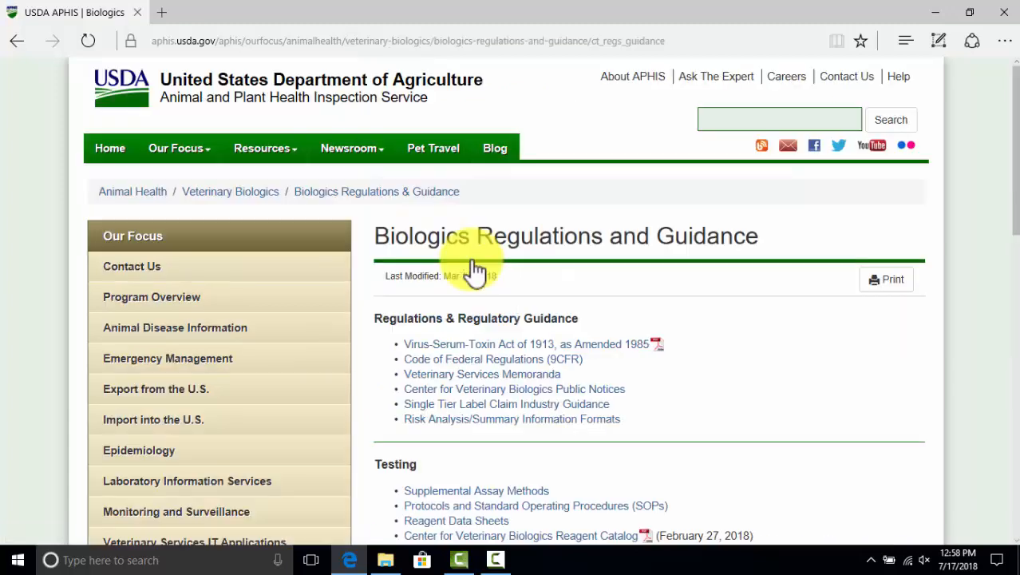
click(537, 373)
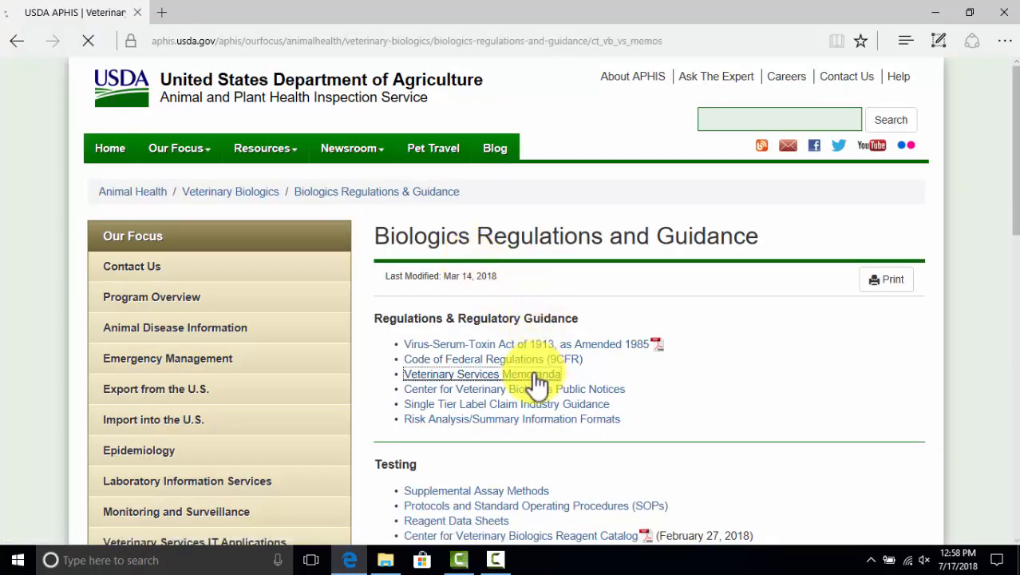
scroll(529, 371, down, 3)
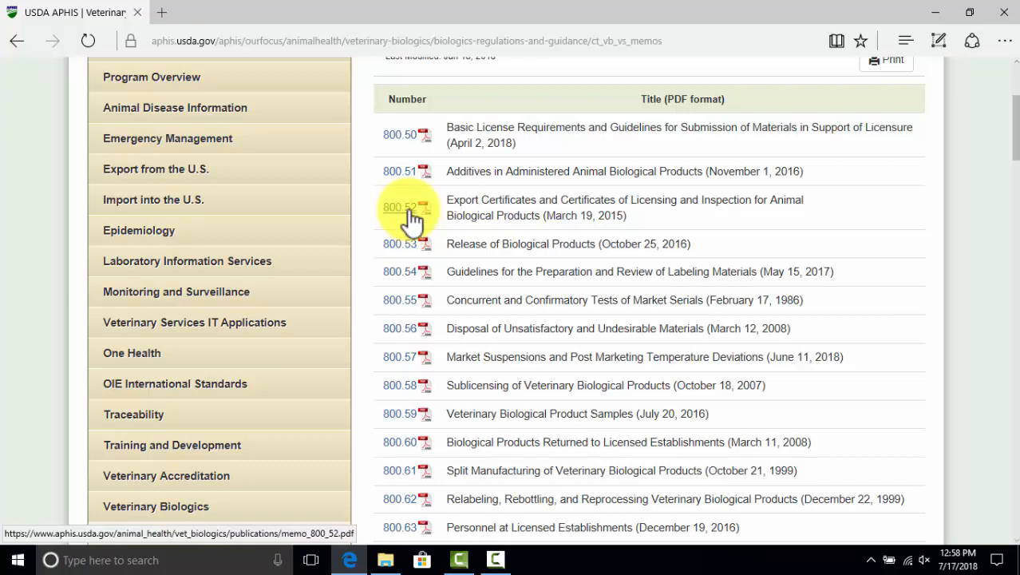
click(408, 209)
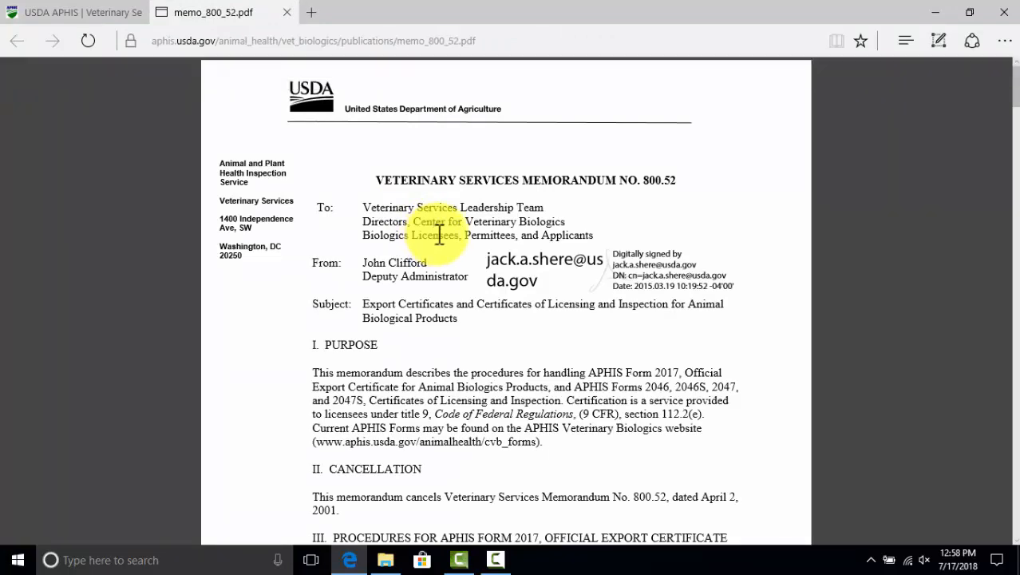
Read through memo 800.52, then close the browser with all its tabs
scroll(438, 232, down, 5)
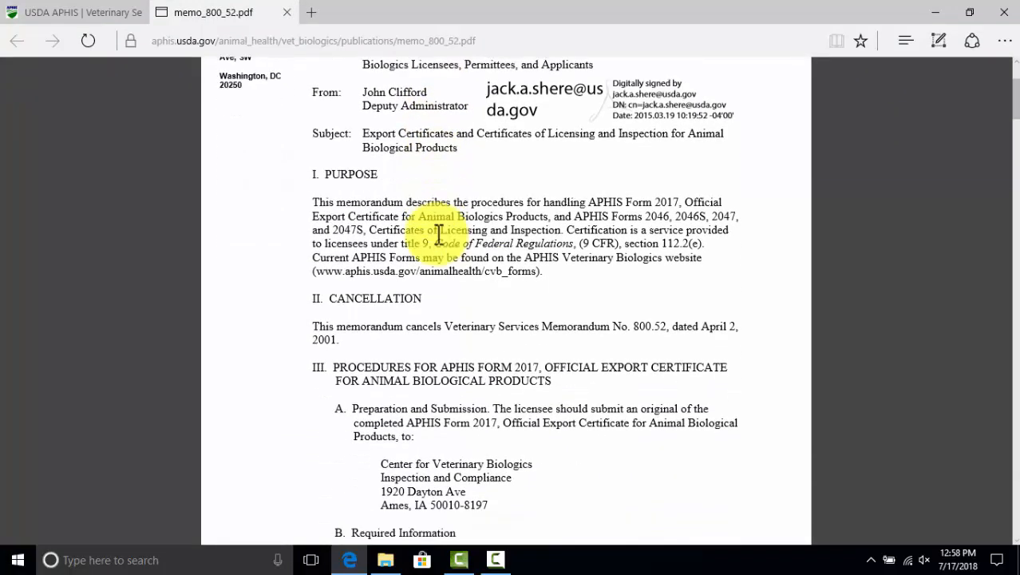
scroll(438, 233, down, 9)
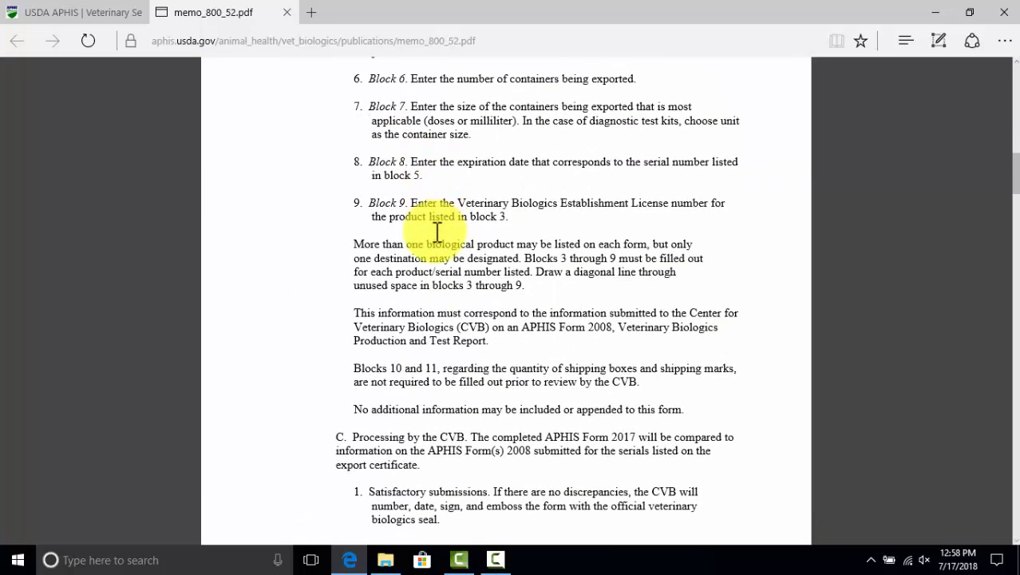
scroll(435, 235, up, 15)
key(alt+F4)
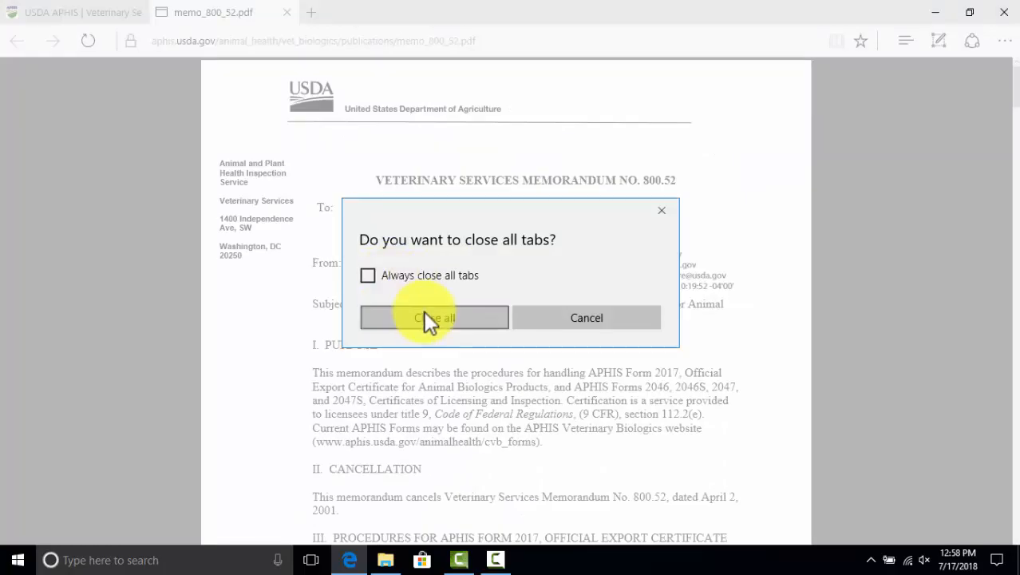
Close all tabs, relaunch Edge and search for 'center for veterinary biologics'
click(421, 317)
click(347, 558)
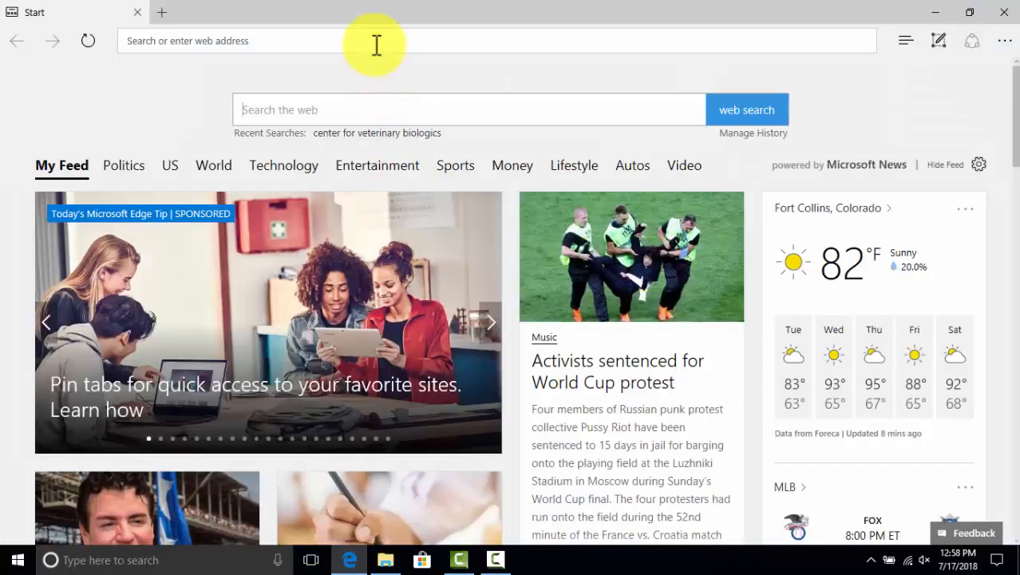
click(376, 40)
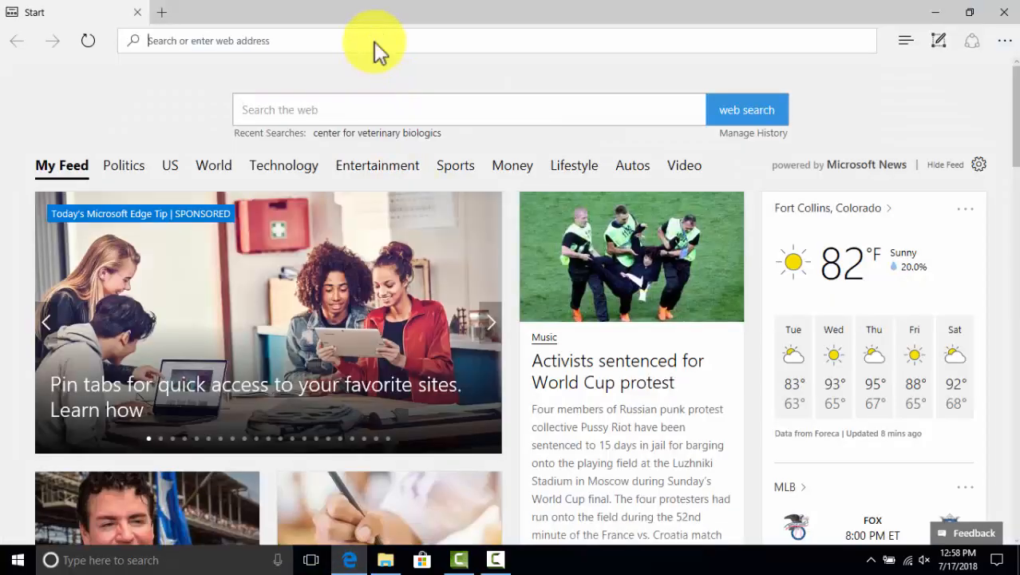
text(center)
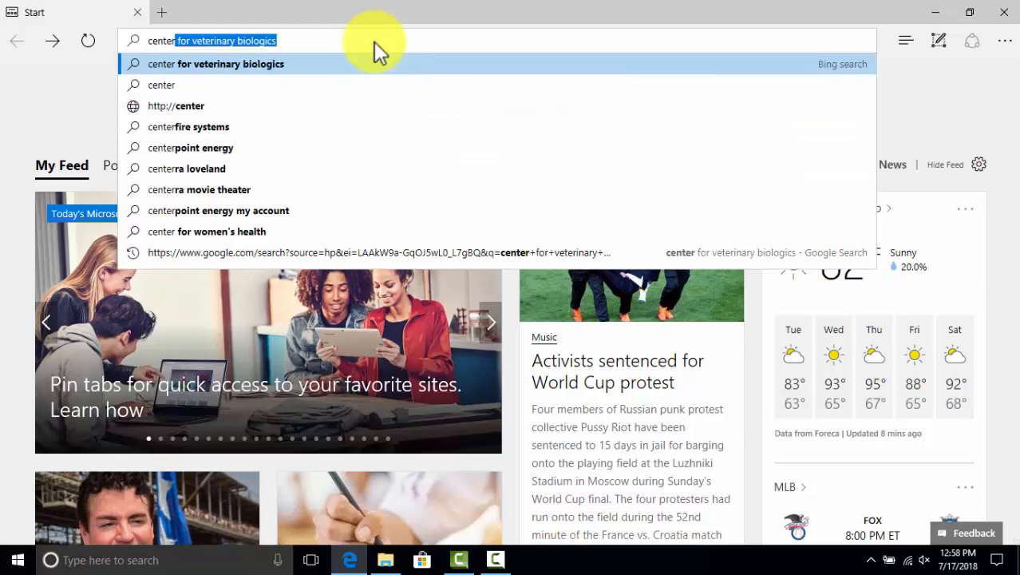
click(311, 63)
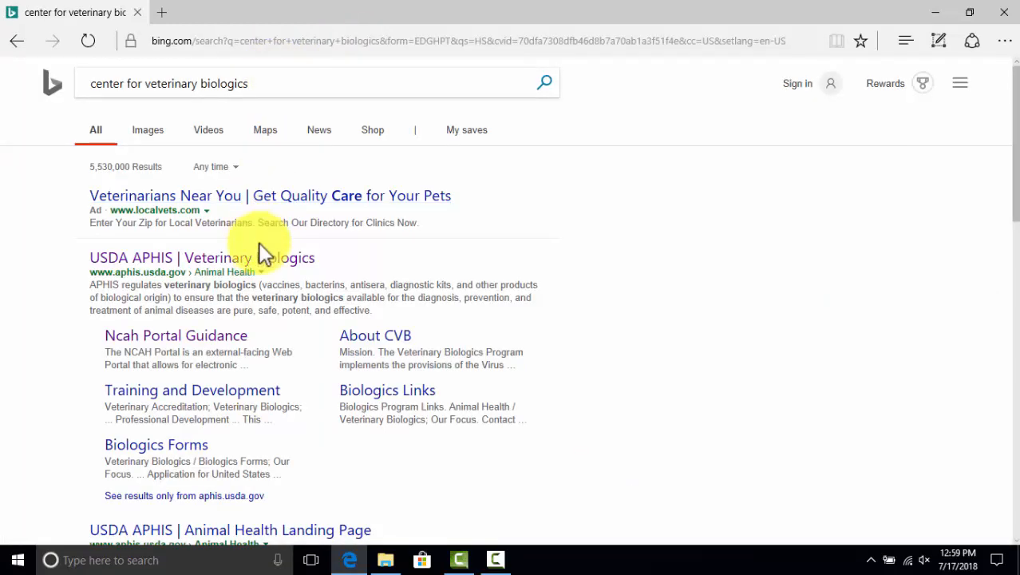
Open the USDA APHIS Veterinary Biologics result and go to Biologics Regulations & Guidance
click(266, 266)
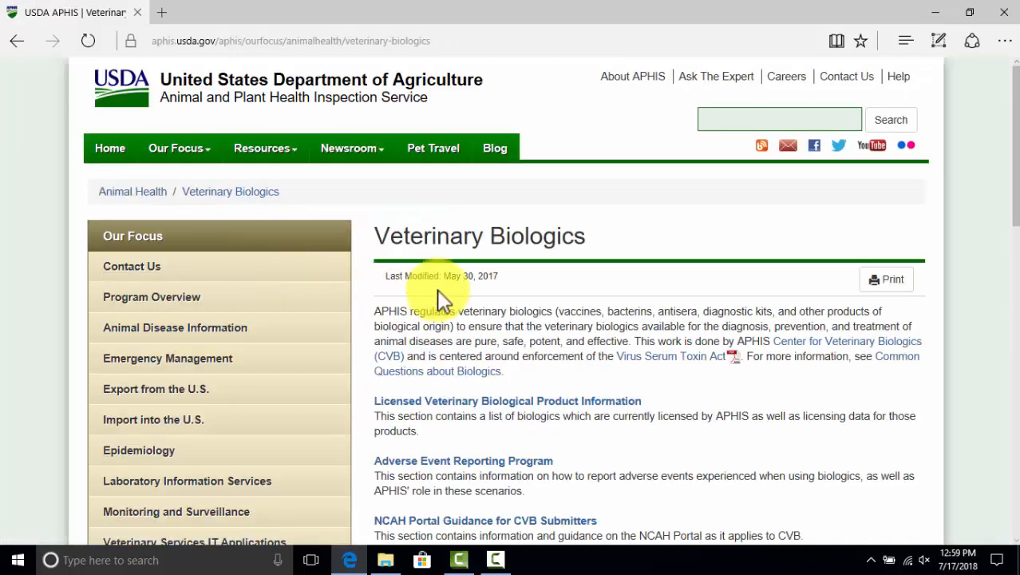
scroll(440, 296, down, 2)
scroll(467, 335, down, 3)
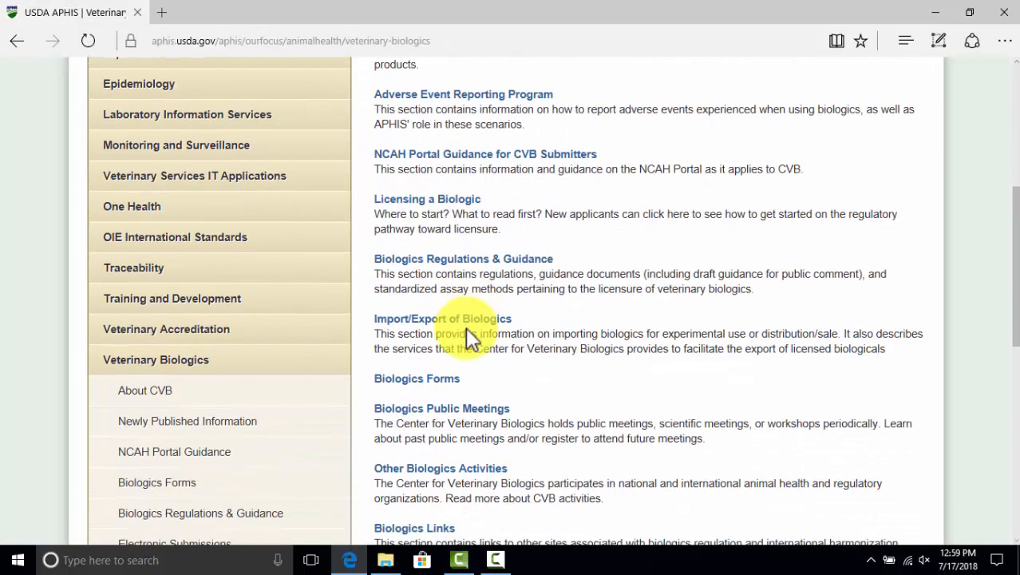
scroll(466, 326, down, 2)
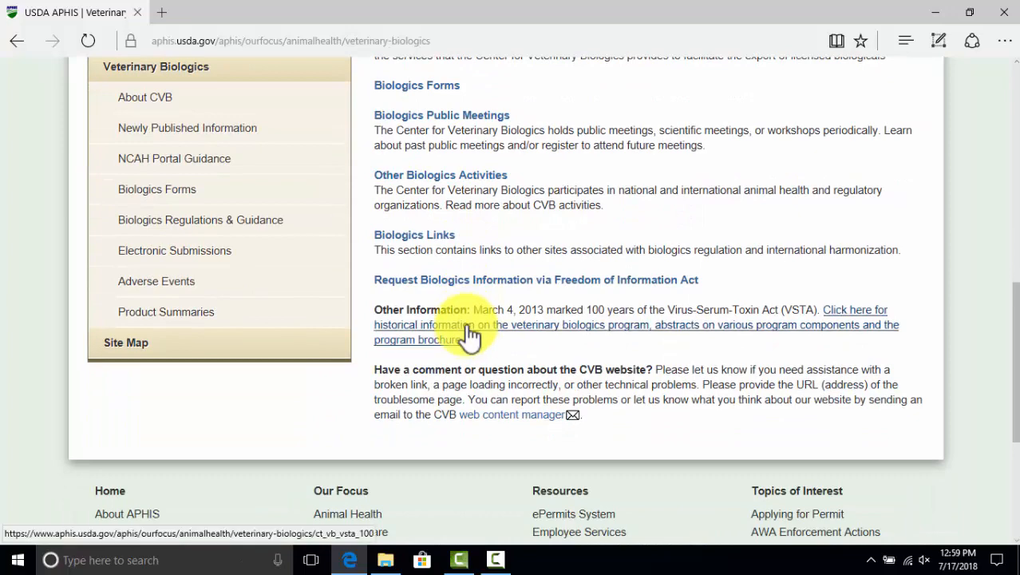
scroll(470, 303, up, 4)
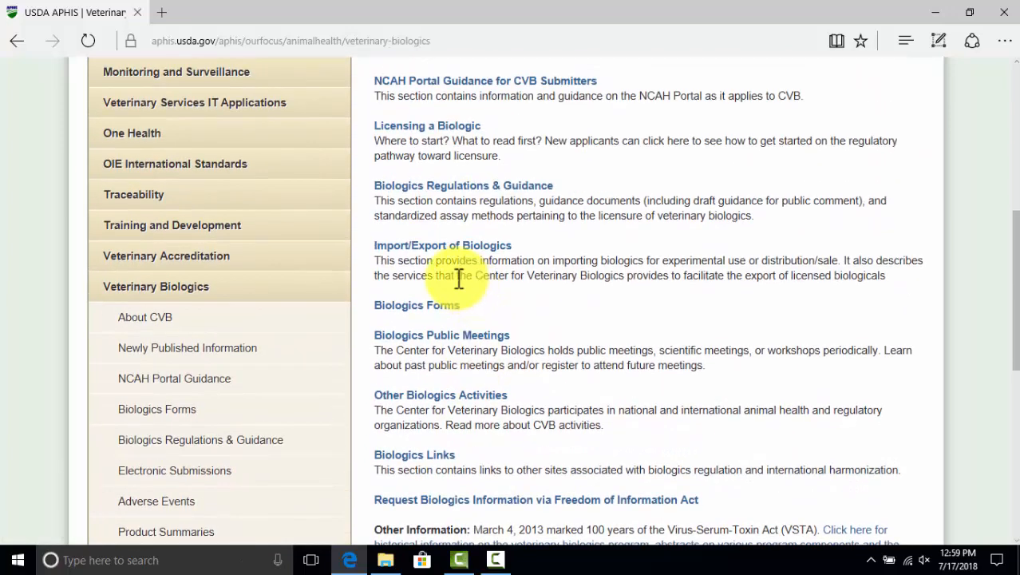
scroll(451, 237, up, 1)
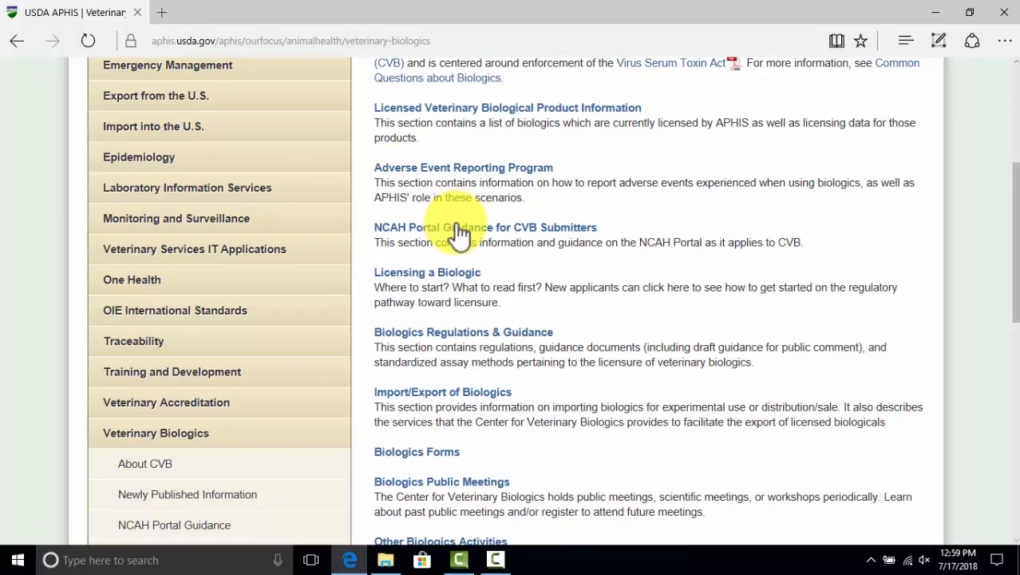
scroll(463, 237, up, 1)
scroll(465, 246, down, 2)
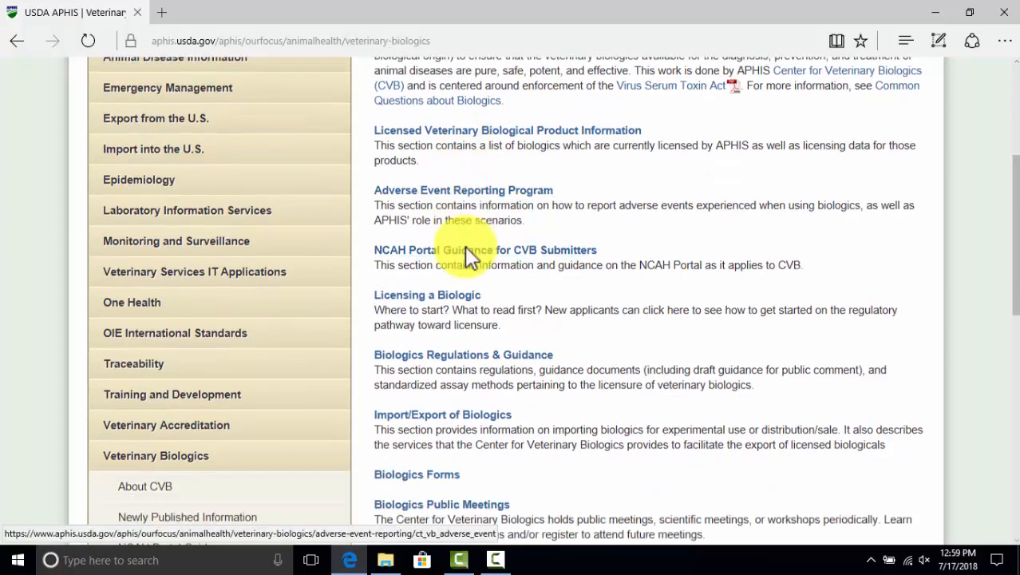
click(471, 260)
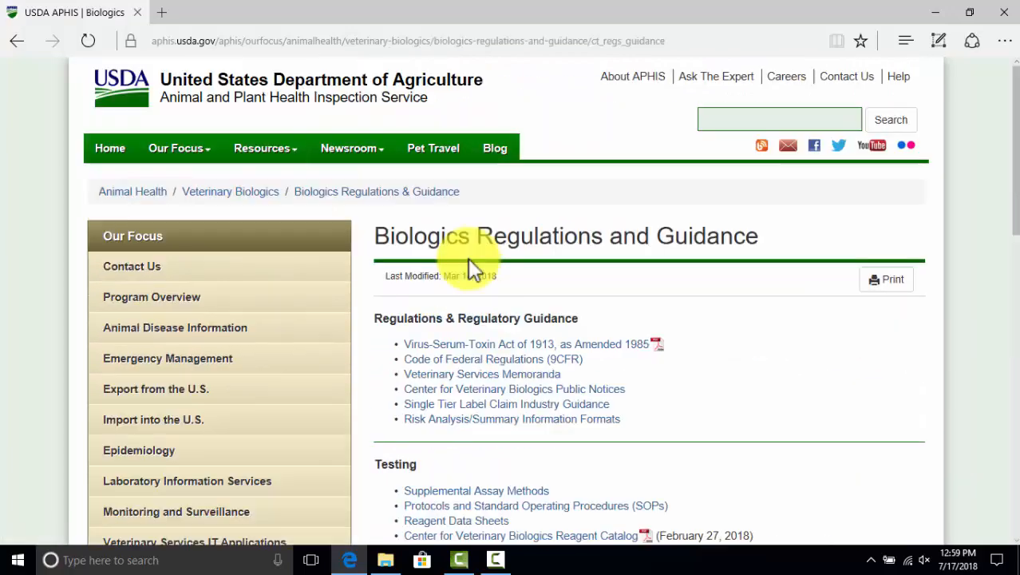
scroll(471, 268, down, 1)
scroll(469, 260, down, 6)
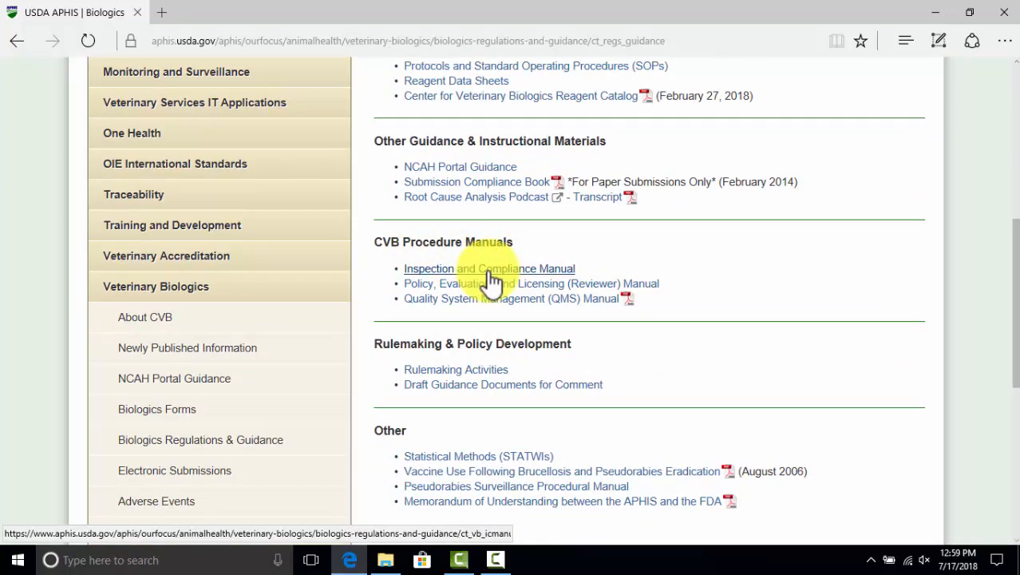
click(490, 270)
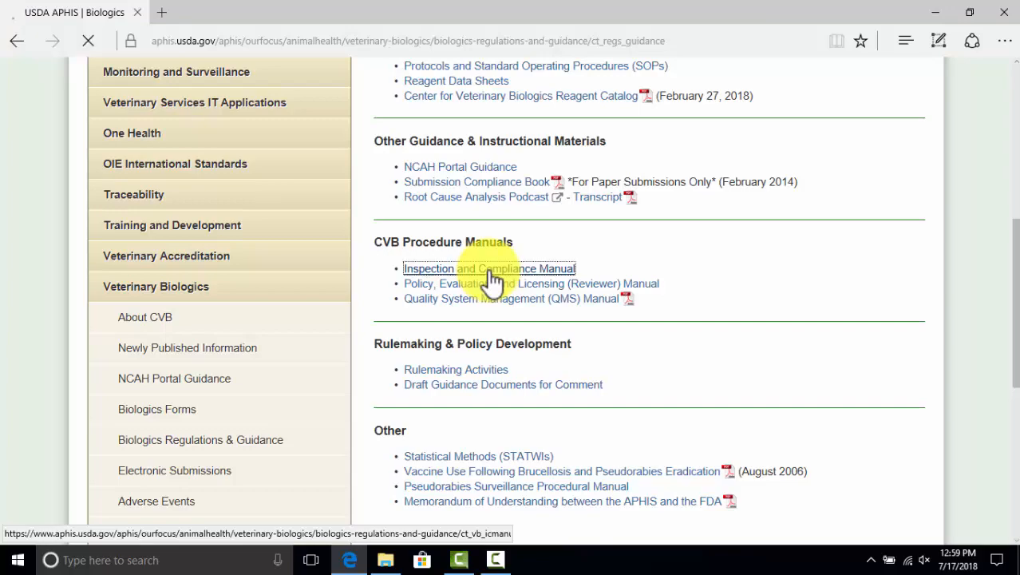
scroll(491, 275, down, 1)
scroll(493, 275, down, 5)
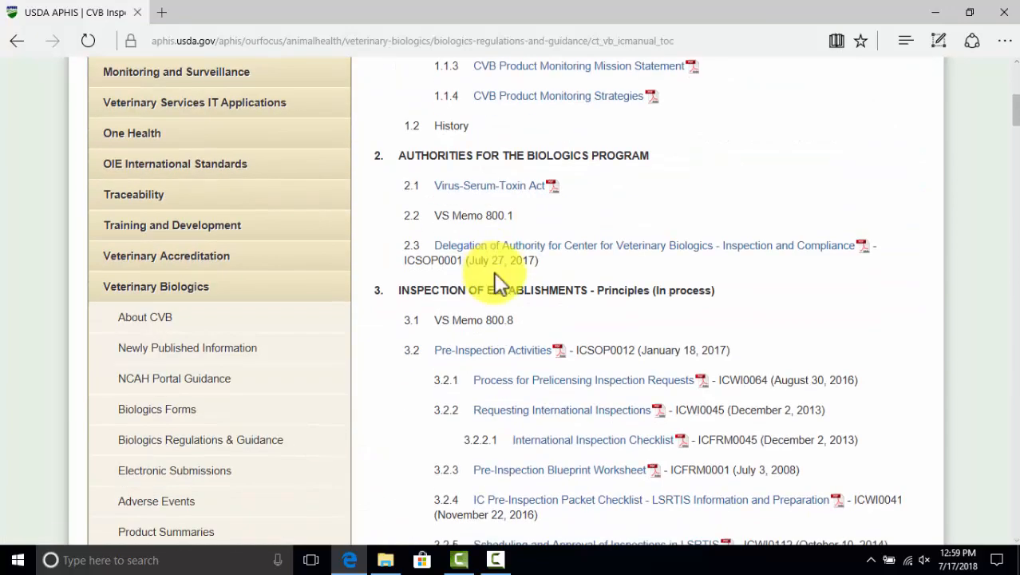
drag(1013, 112, 1016, 455)
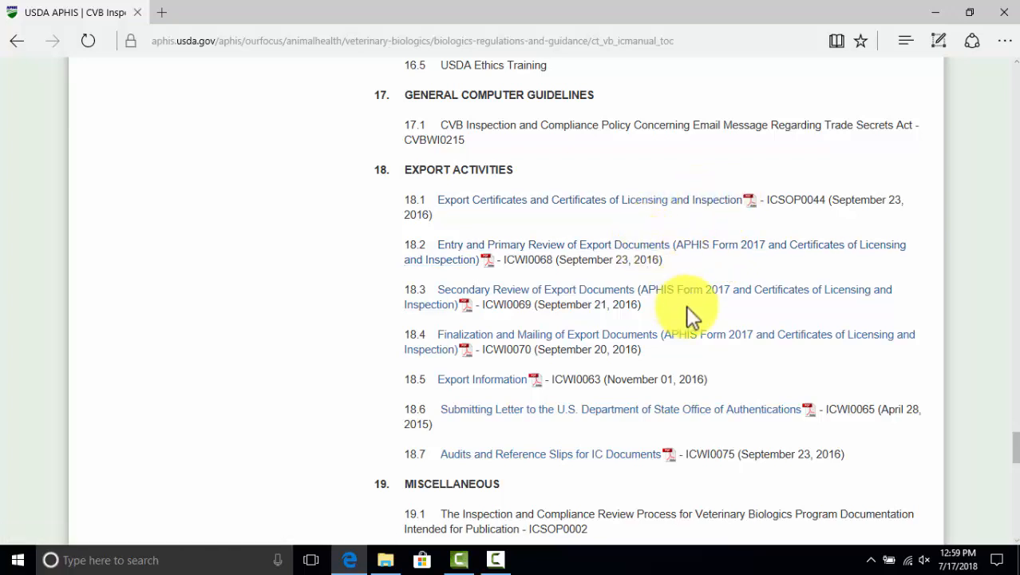
scroll(693, 311, down, 2)
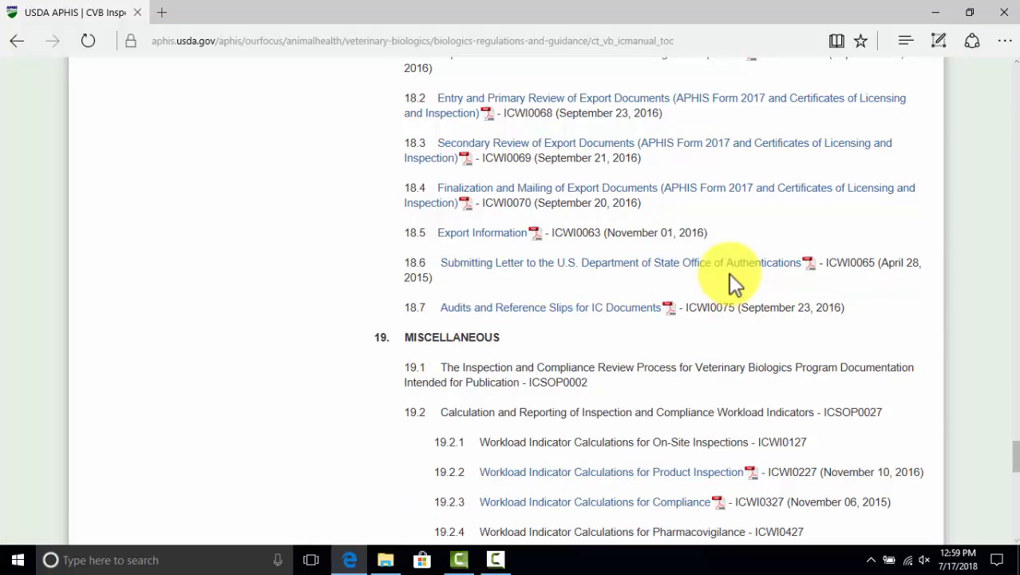
scroll(818, 280, up, 2)
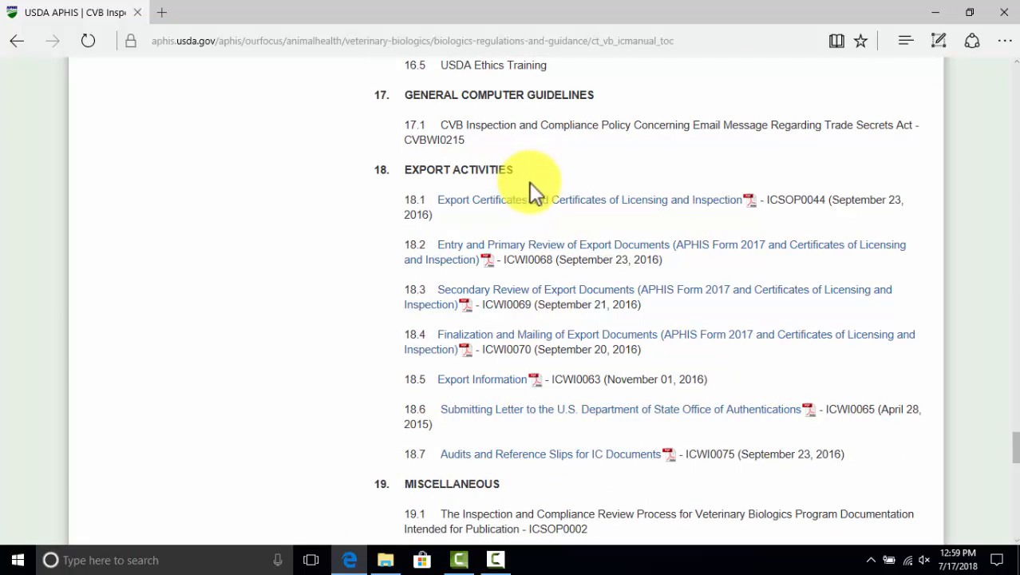
click(18, 45)
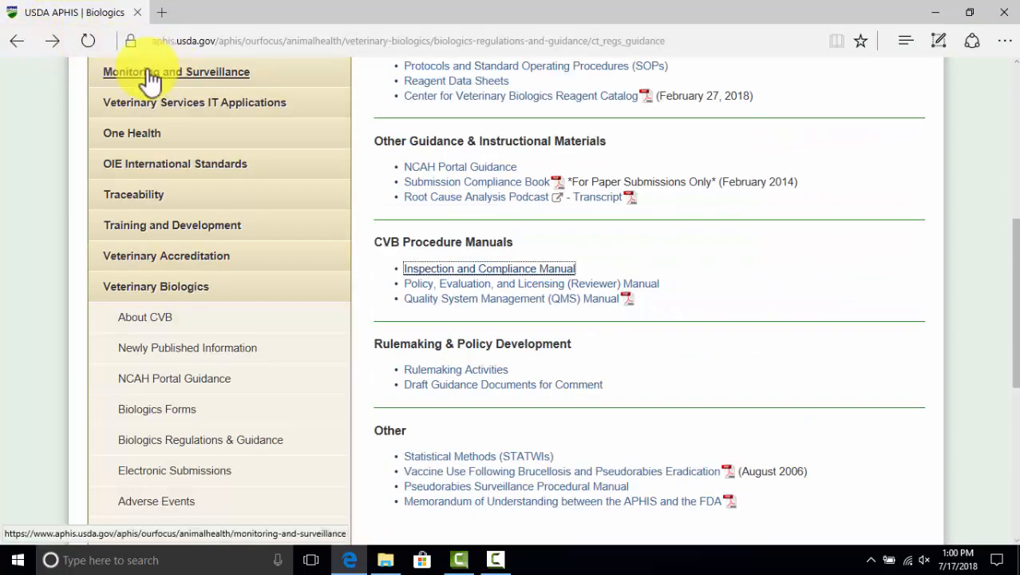
Open NCAH Portal Guidance for CVB Submitters and its User Guides list
scroll(371, 144, up, 4)
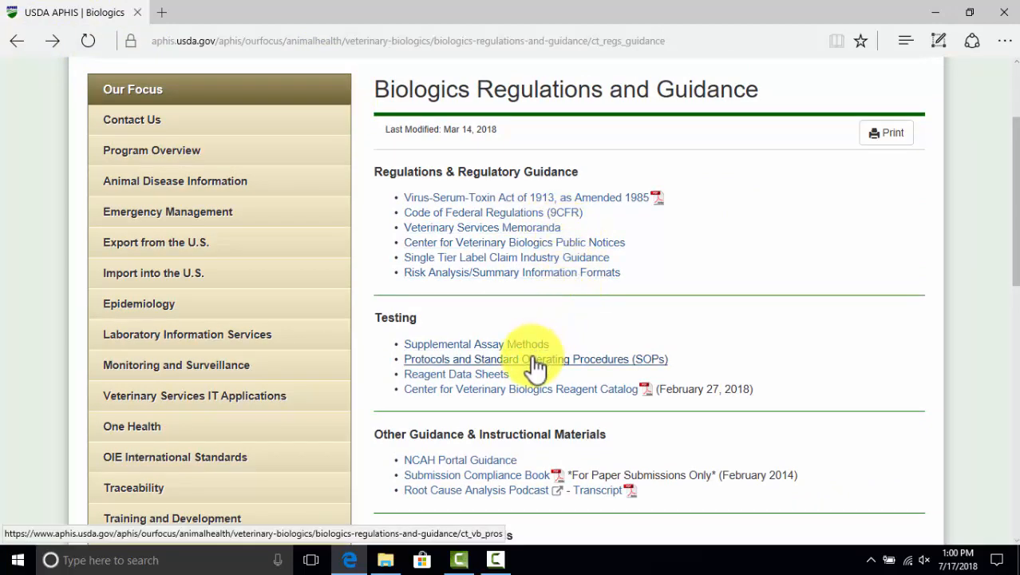
scroll(533, 364, down, 2)
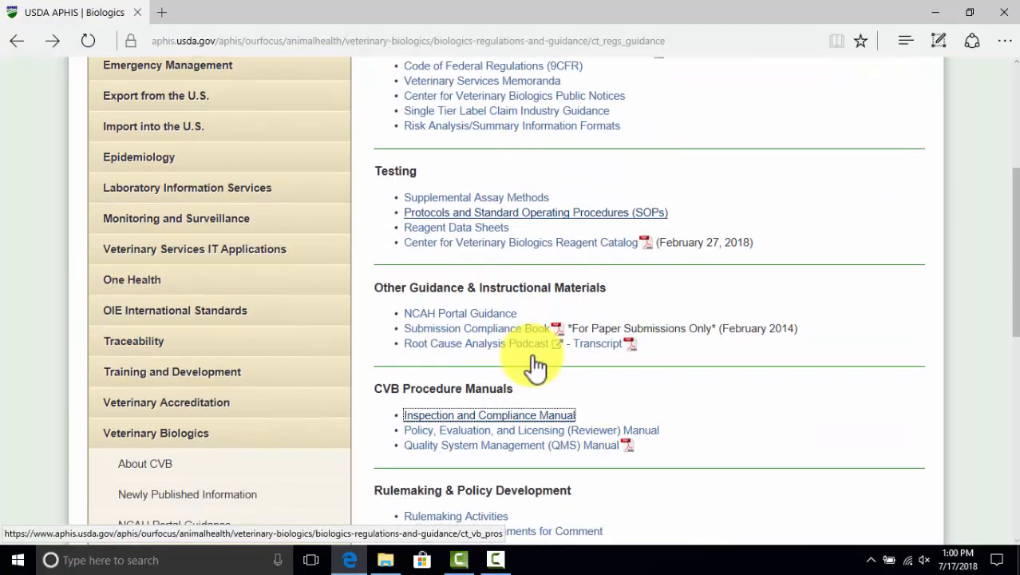
click(497, 313)
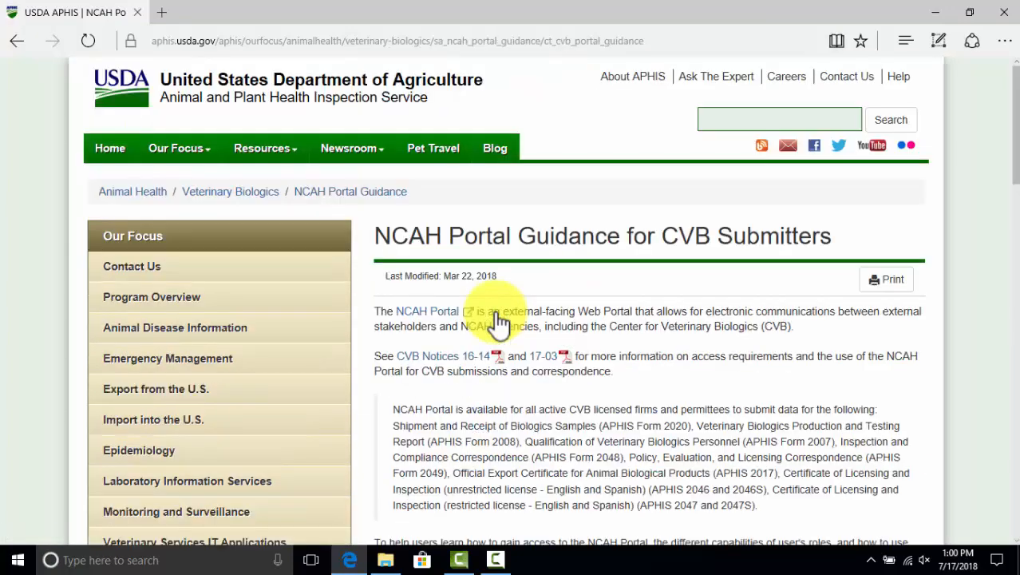
scroll(495, 323, down, 2)
scroll(497, 313, down, 3)
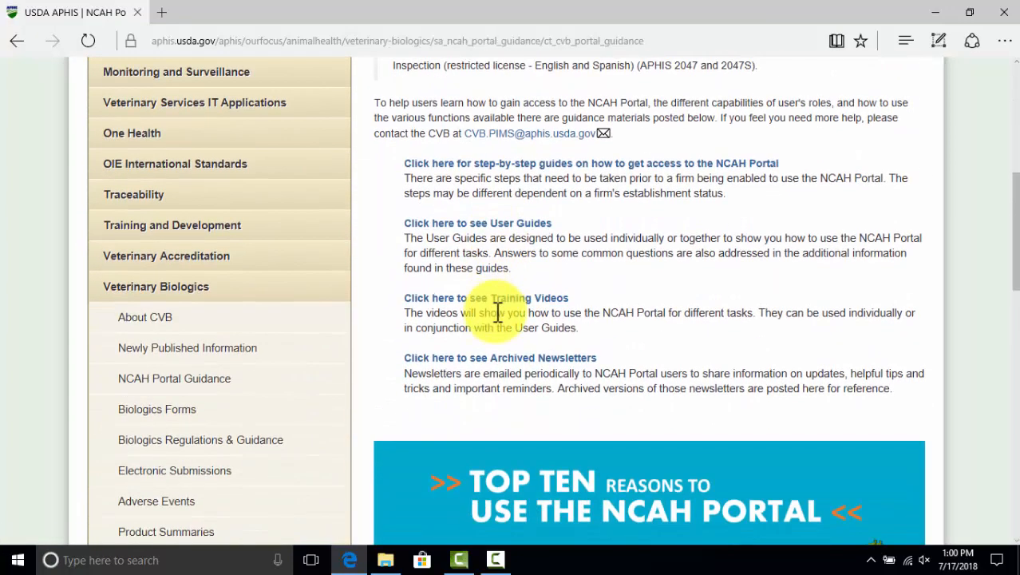
click(506, 225)
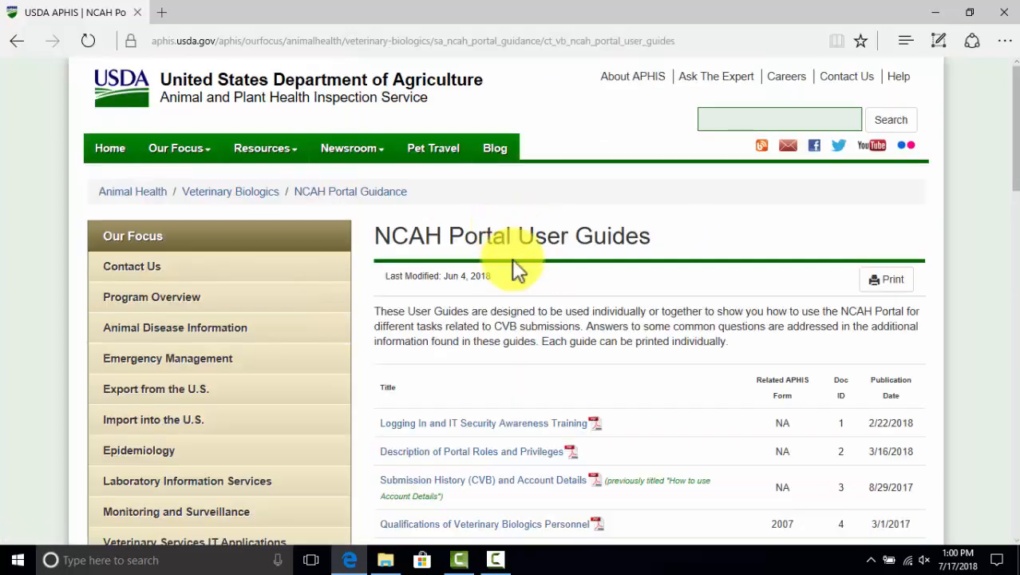
Review the user guides table, return to the guidance page and close the browser
scroll(524, 312, down, 5)
scroll(527, 313, down, 9)
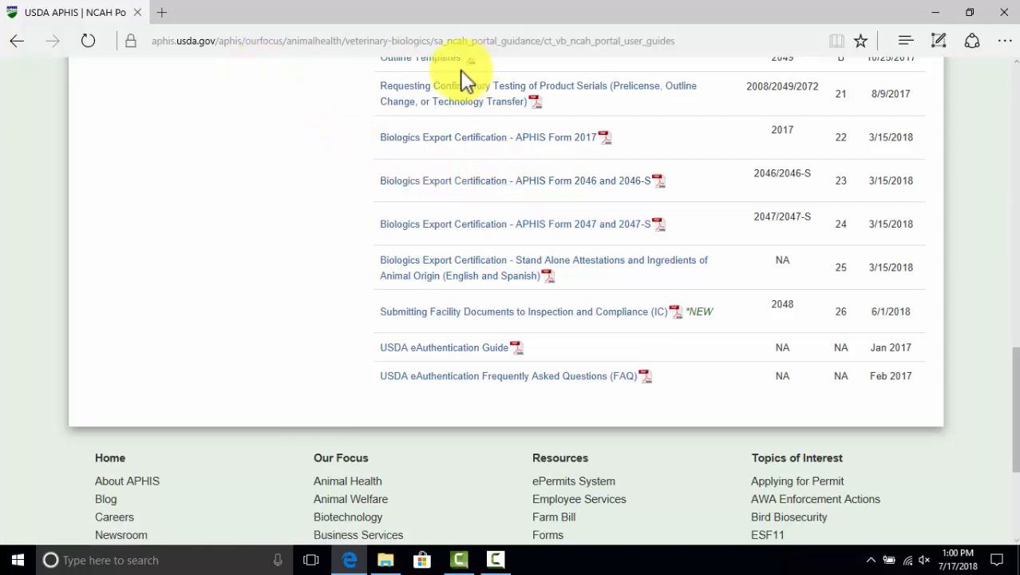
click(24, 40)
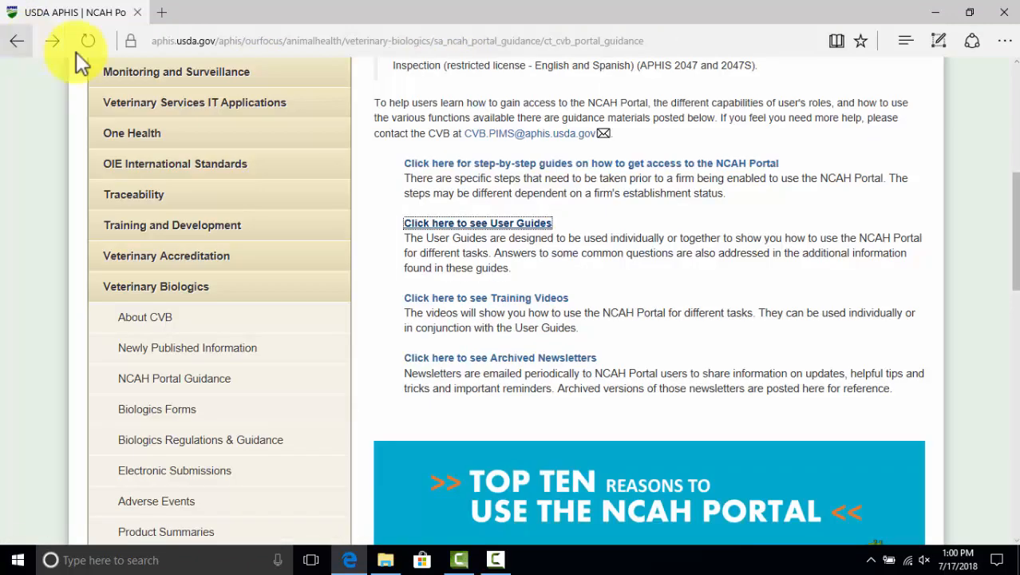
click(1005, 18)
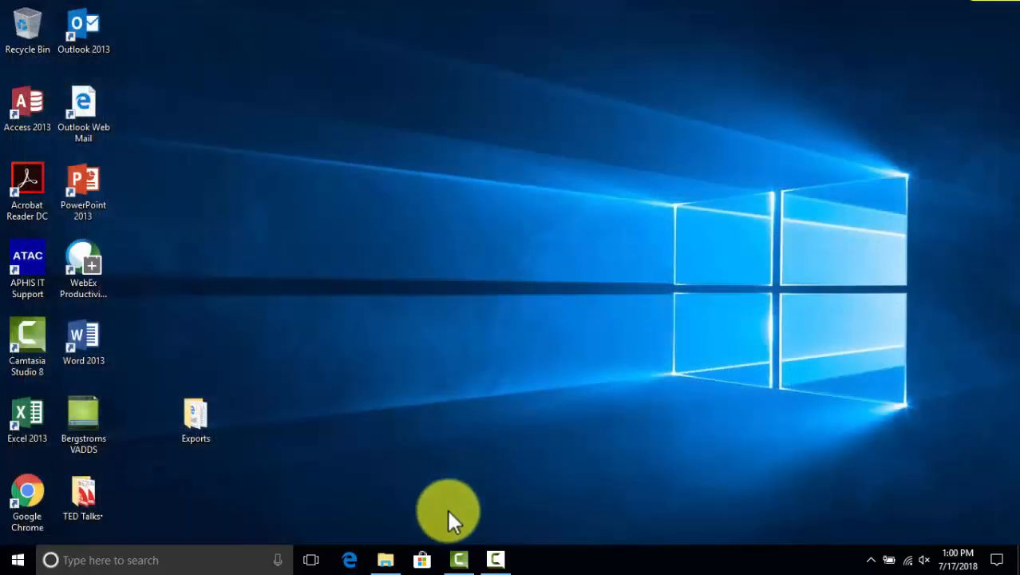
mouse_move(399, 559)
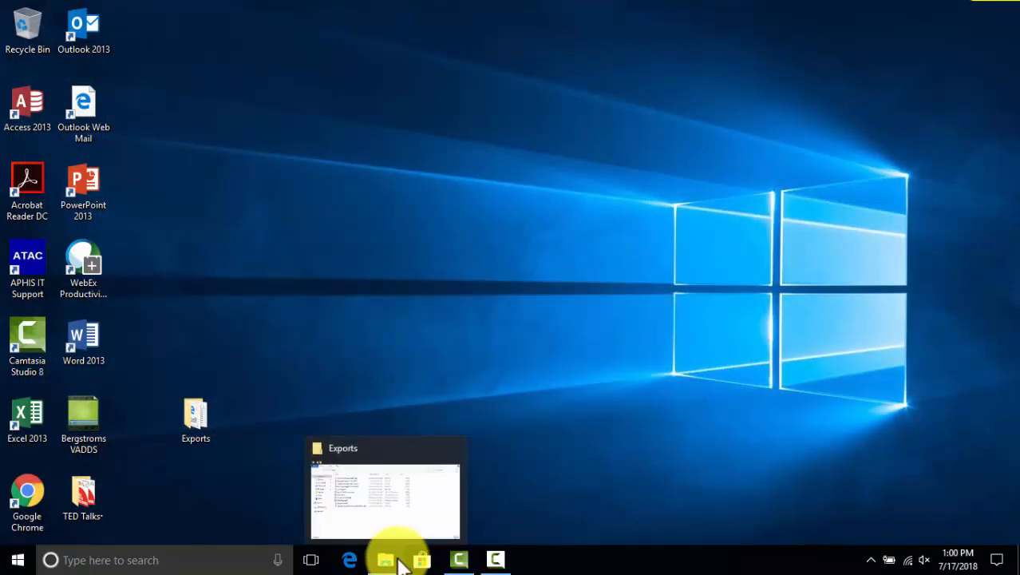
click(349, 560)
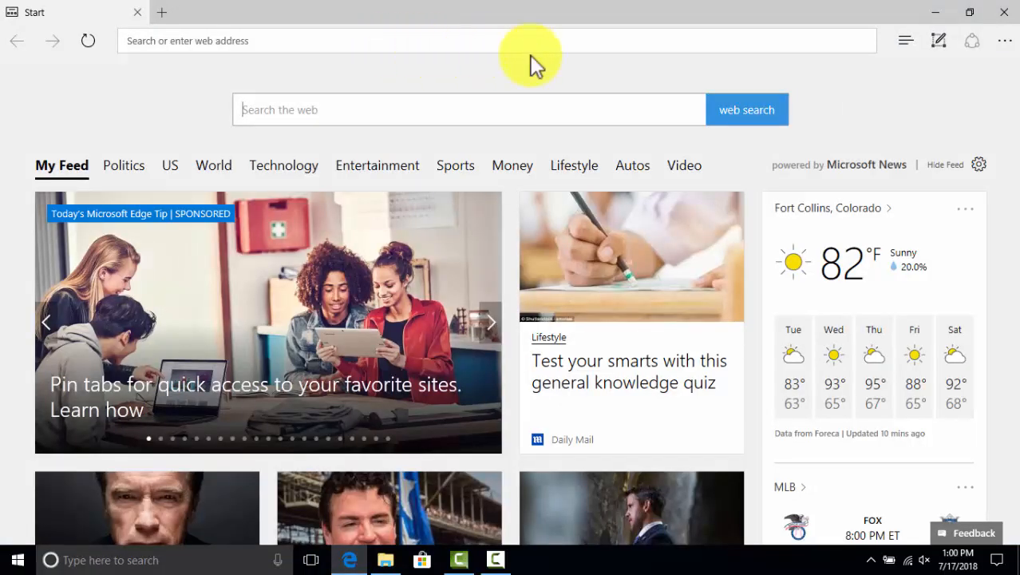
click(818, 48)
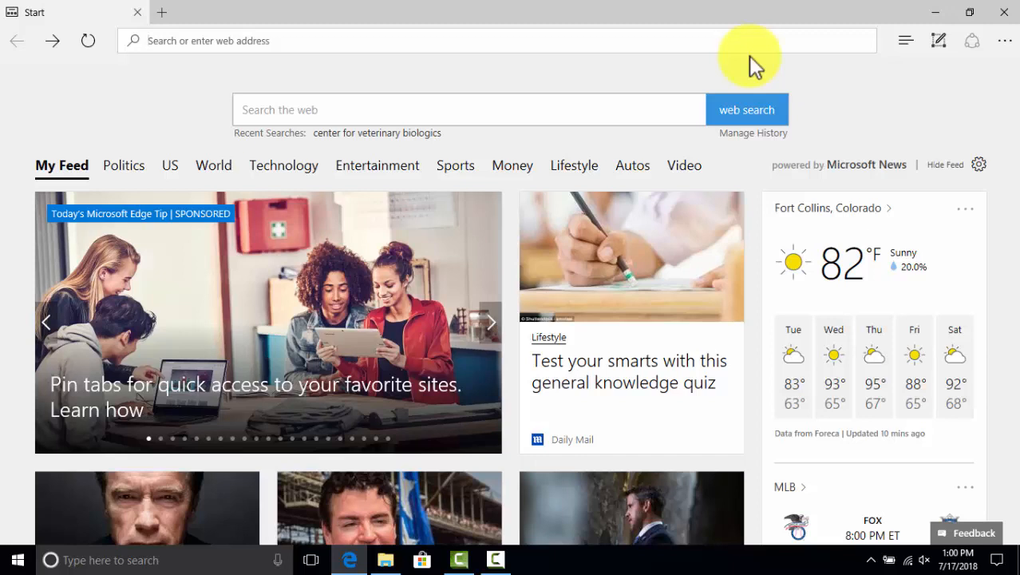
text(http)
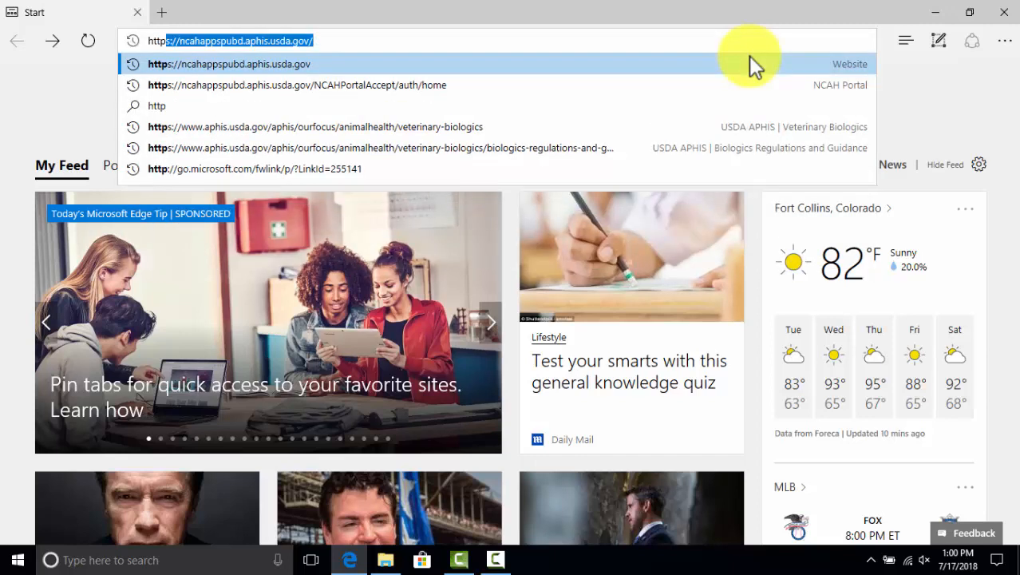
text(s)
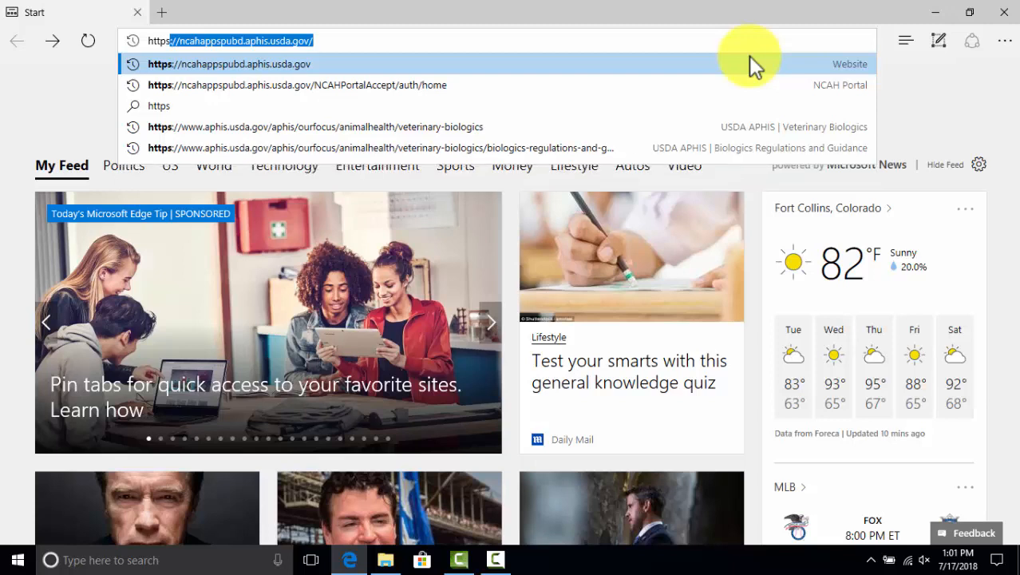
text(:)
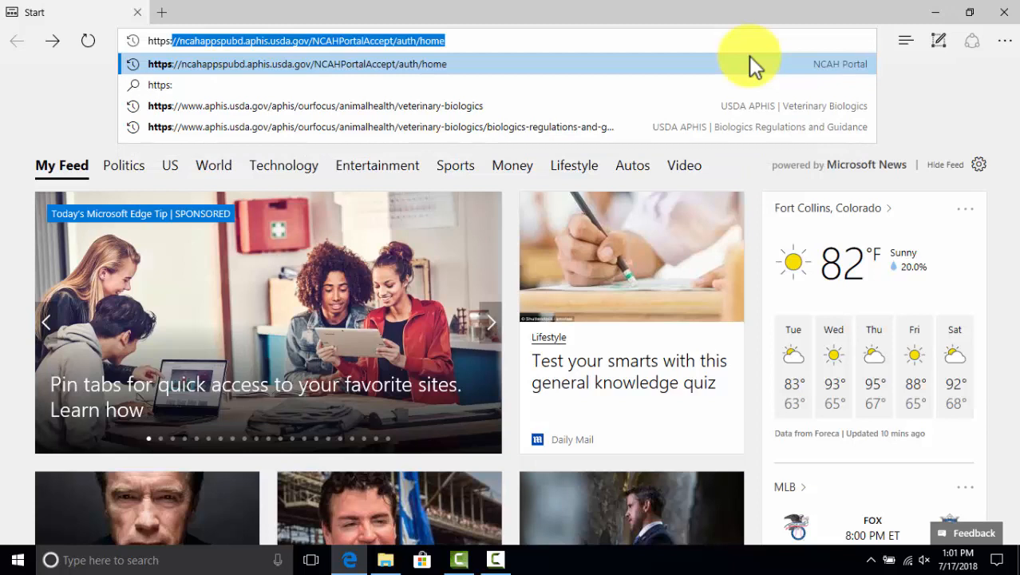
text(//)
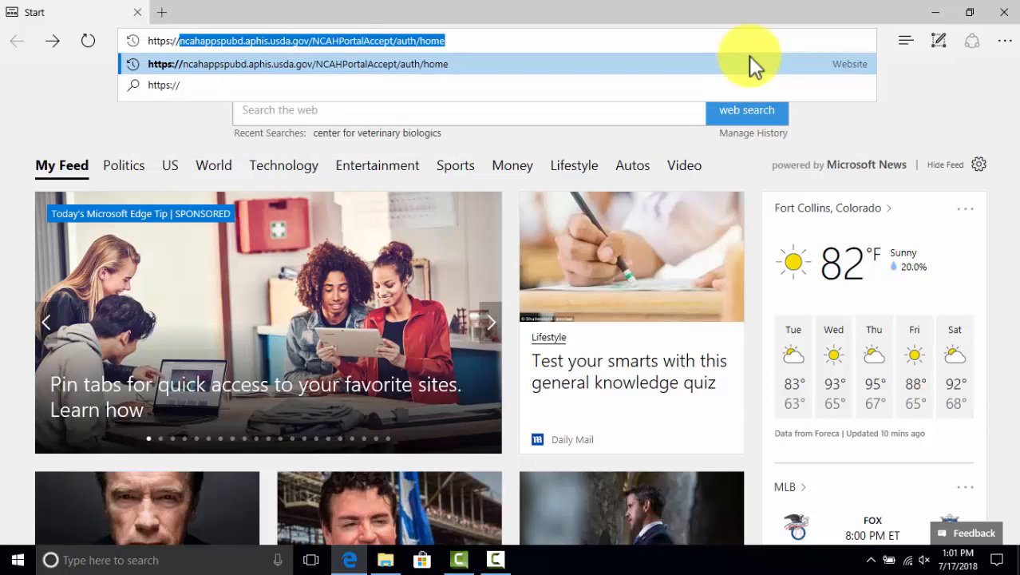
text(ncah)
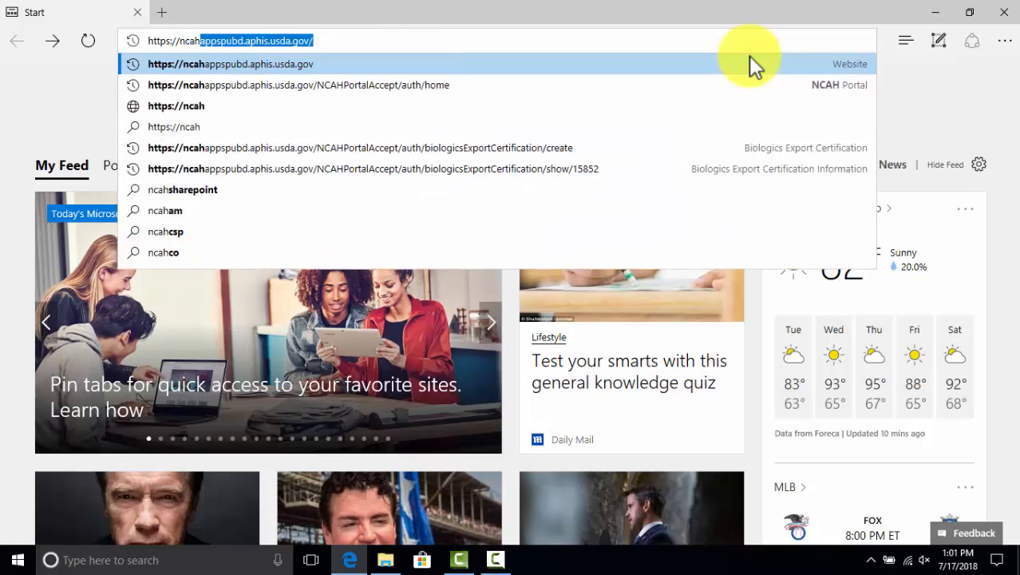
Go to ncahappspubd.aphis.usda.gov and log in via LincPass with the Authentication certificate and smart card PIN
click(481, 86)
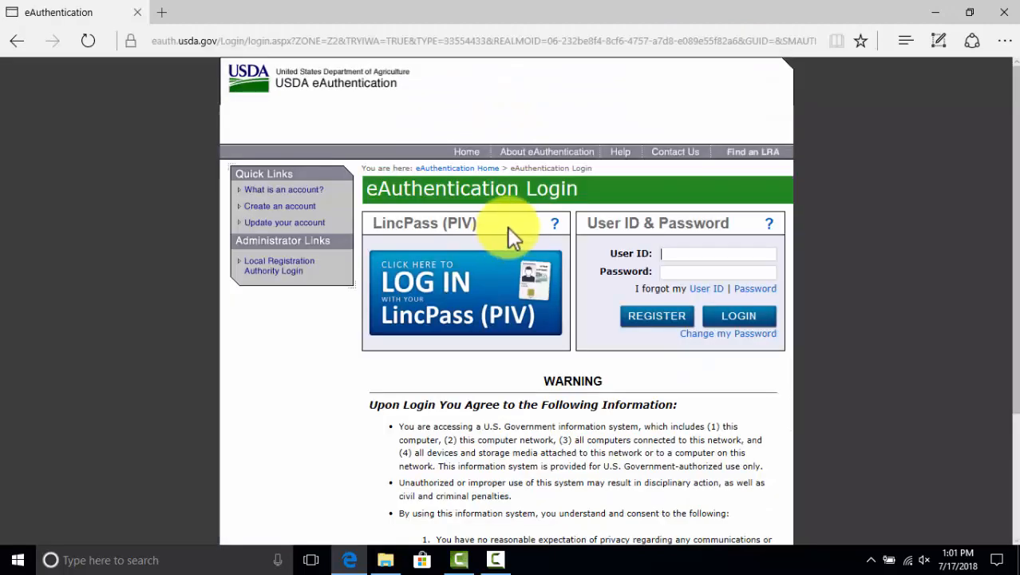
click(519, 302)
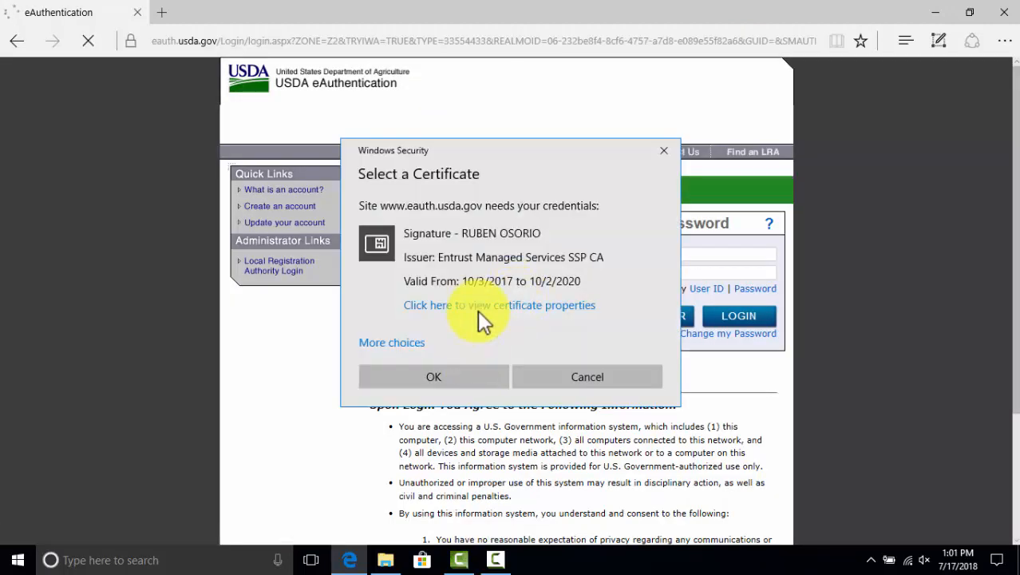
click(407, 342)
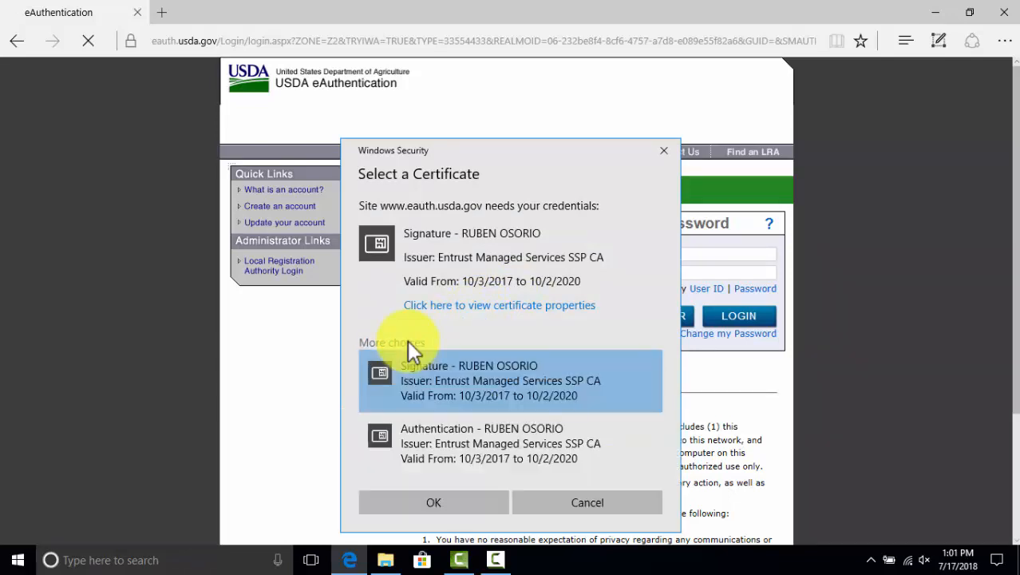
click(449, 442)
click(447, 504)
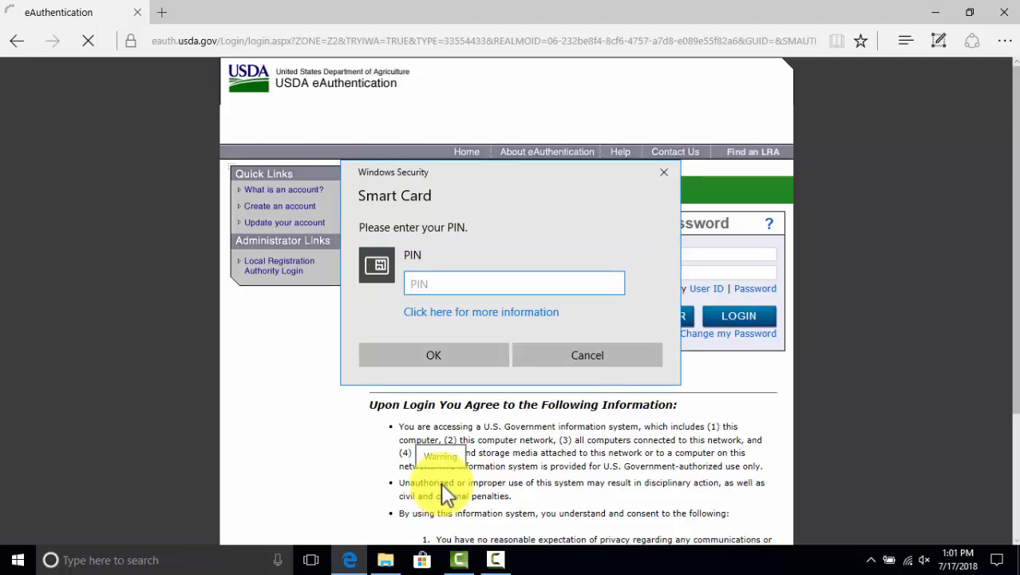
text(1234)
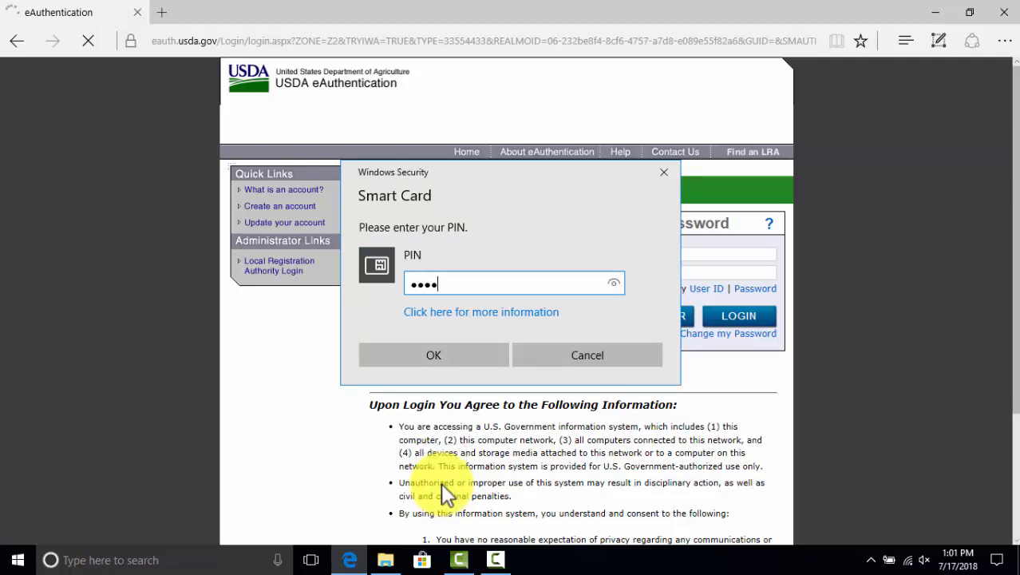
key(Return)
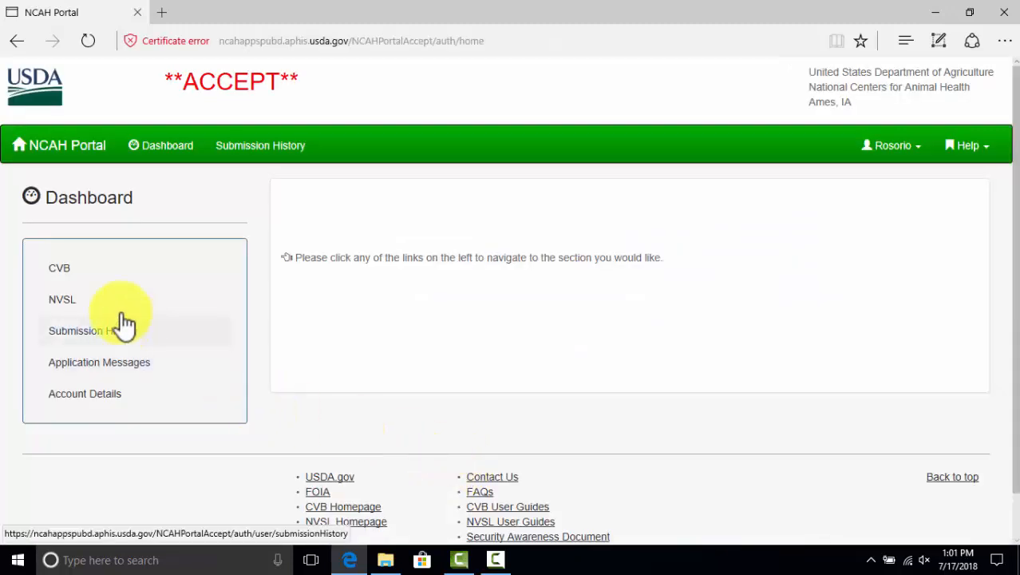
From the Dashboard's CVB section, start a new Biologics Export Certification submission form
click(65, 280)
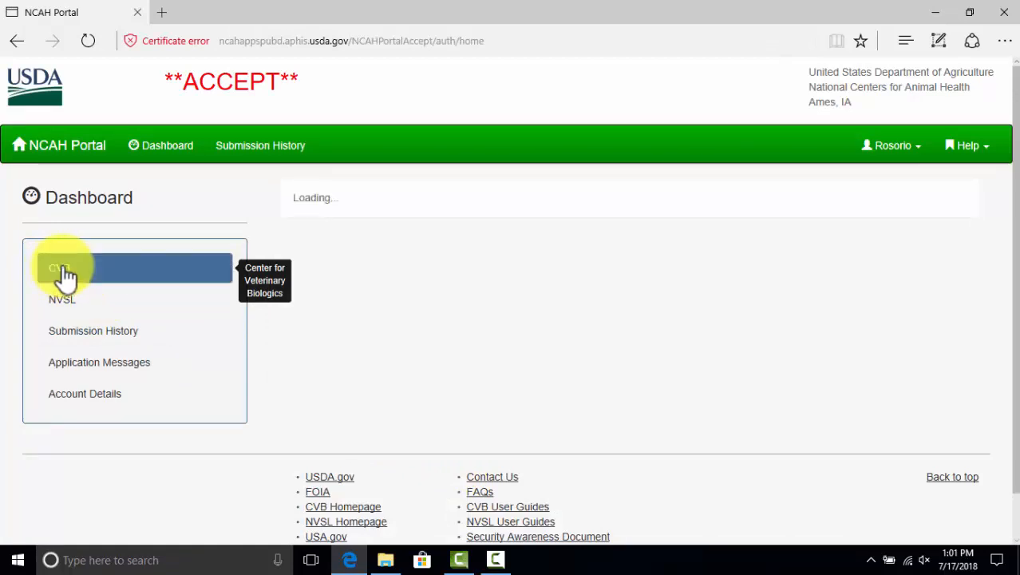
scroll(399, 323, down, 2)
scroll(399, 323, down, 2)
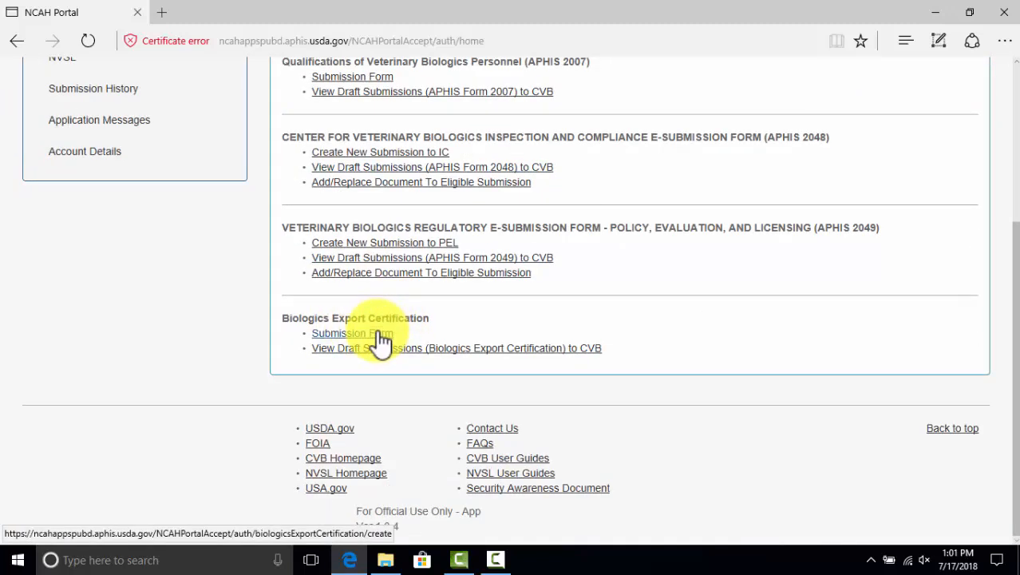
click(382, 339)
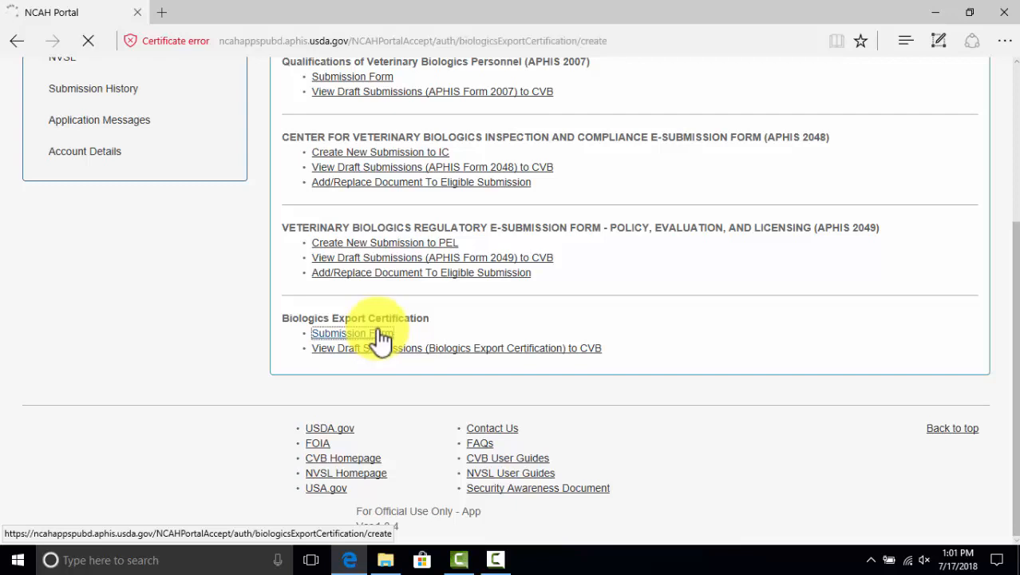
scroll(380, 329, down, 1)
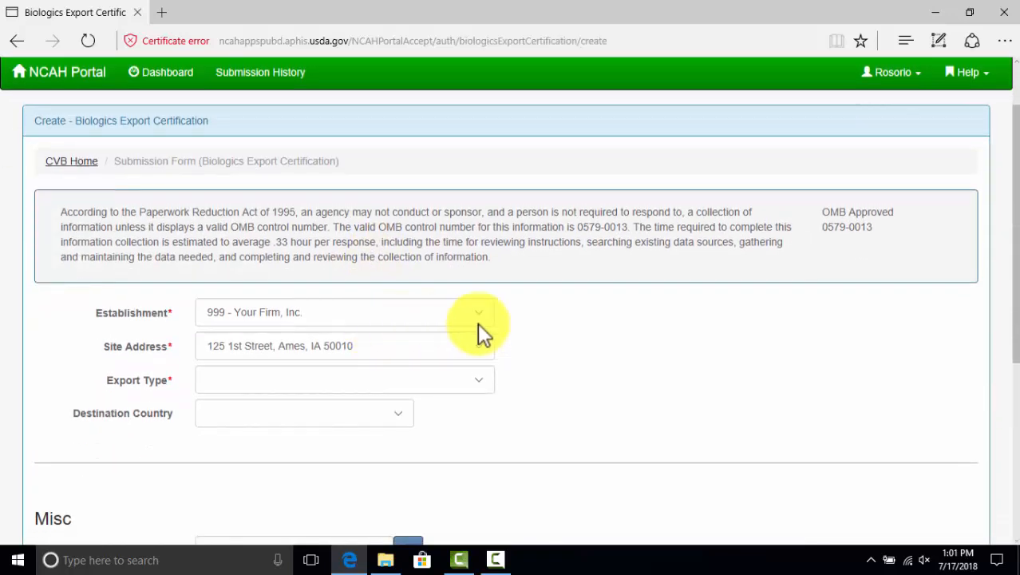
Set site address 123 1st Street, Ames, export type Aphis 2046, and 1 certificate requested
scroll(487, 315, down, 1)
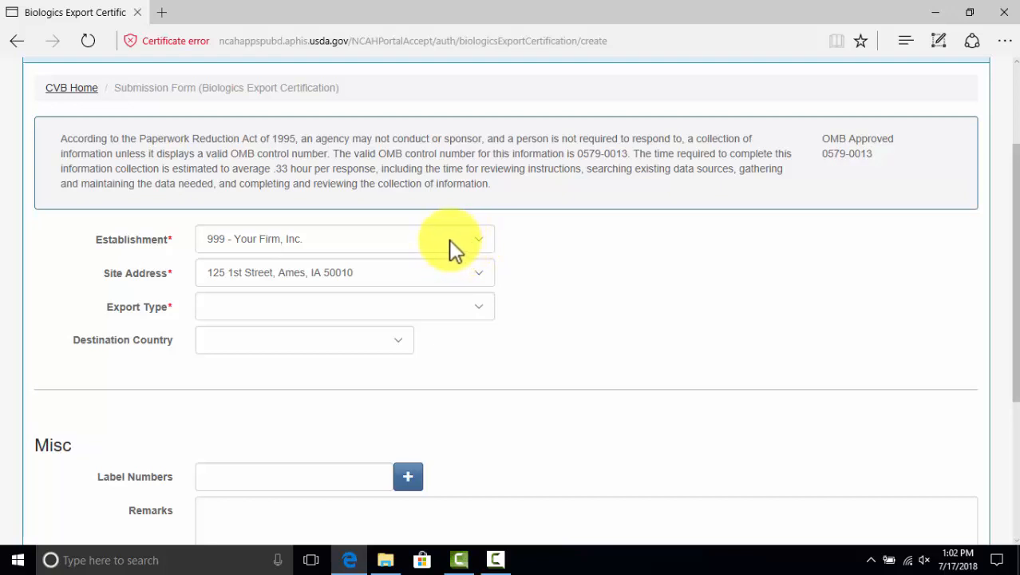
click(478, 271)
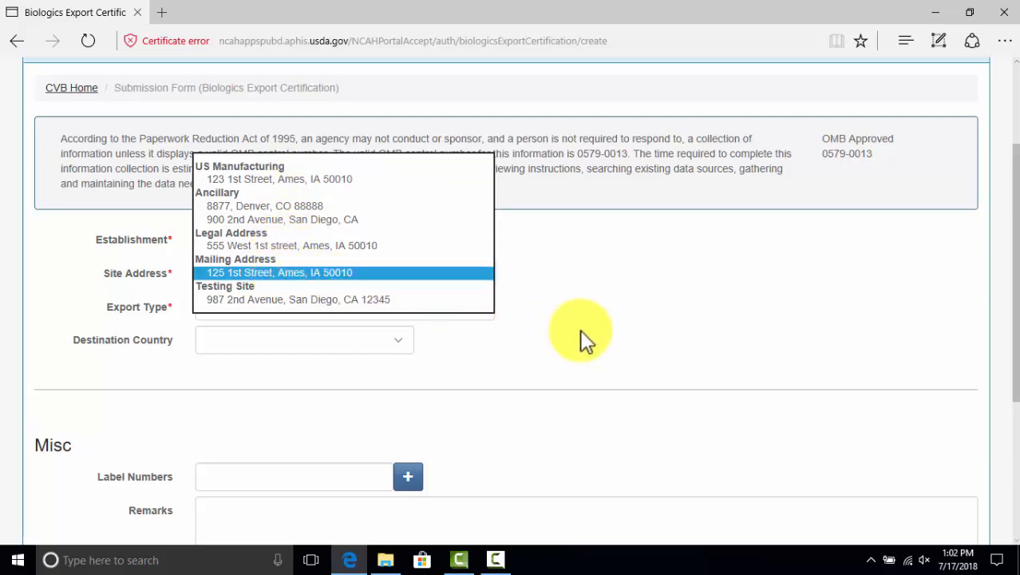
click(308, 179)
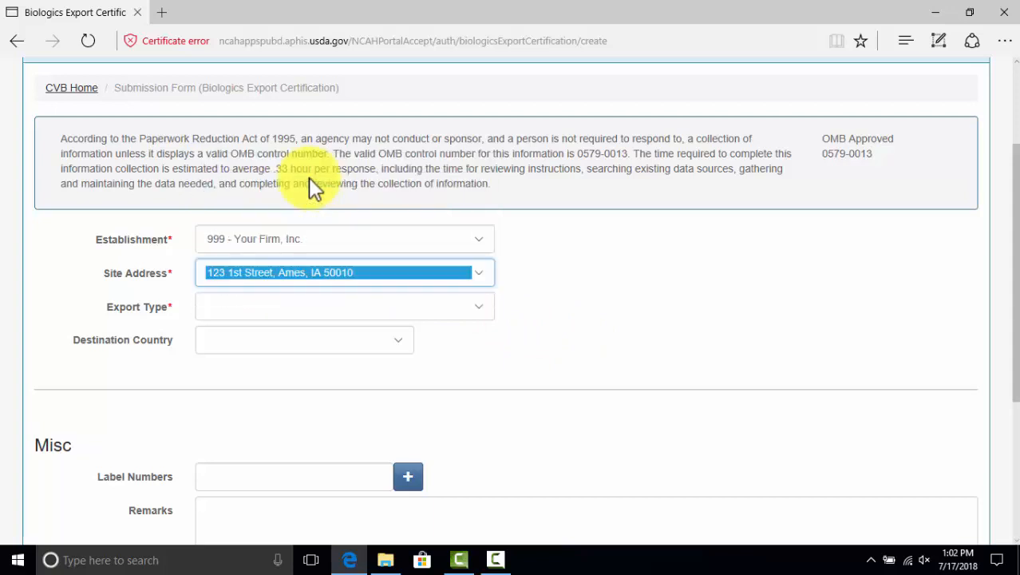
click(479, 306)
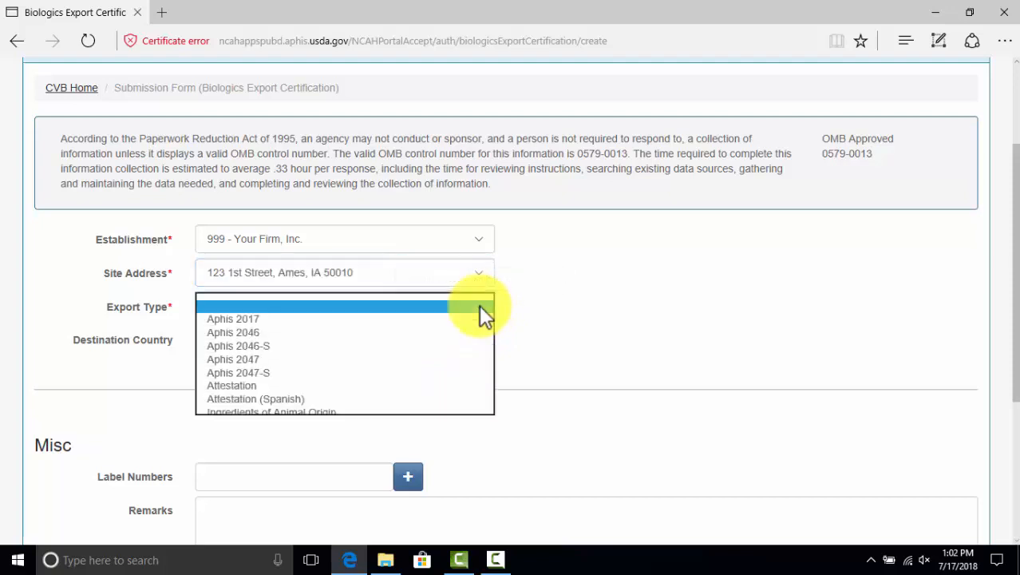
click(255, 331)
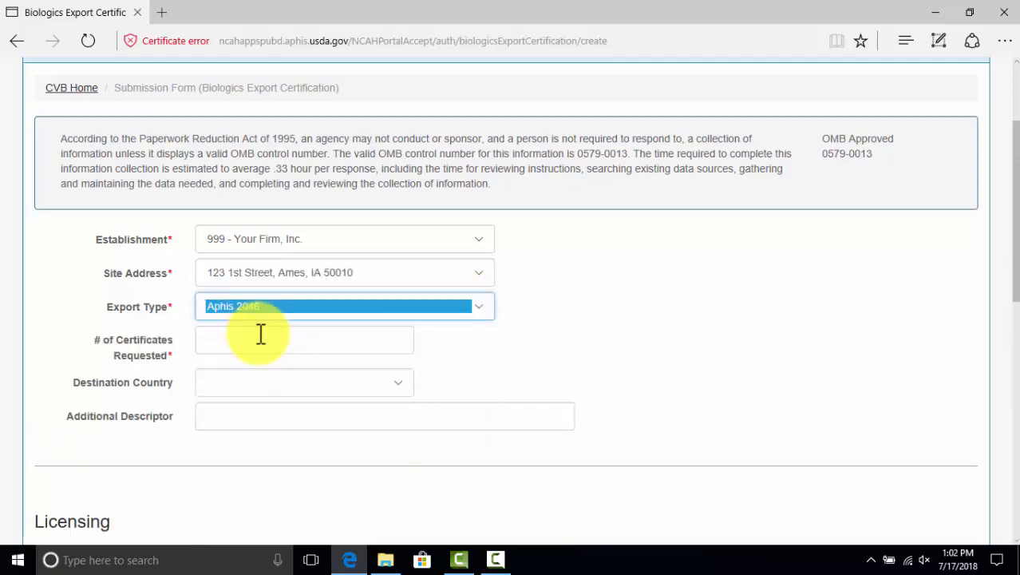
click(306, 345)
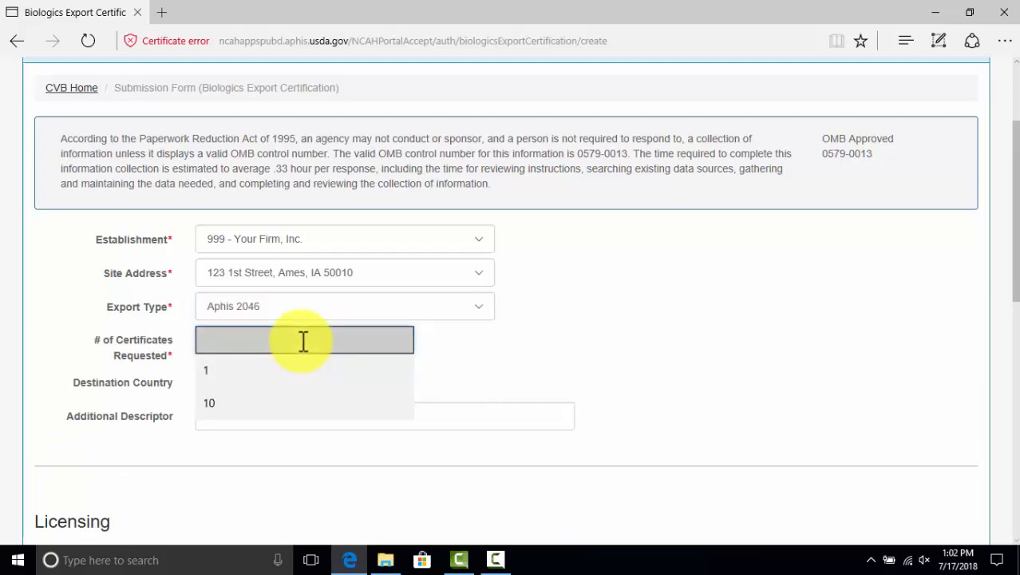
text(1)
click(525, 359)
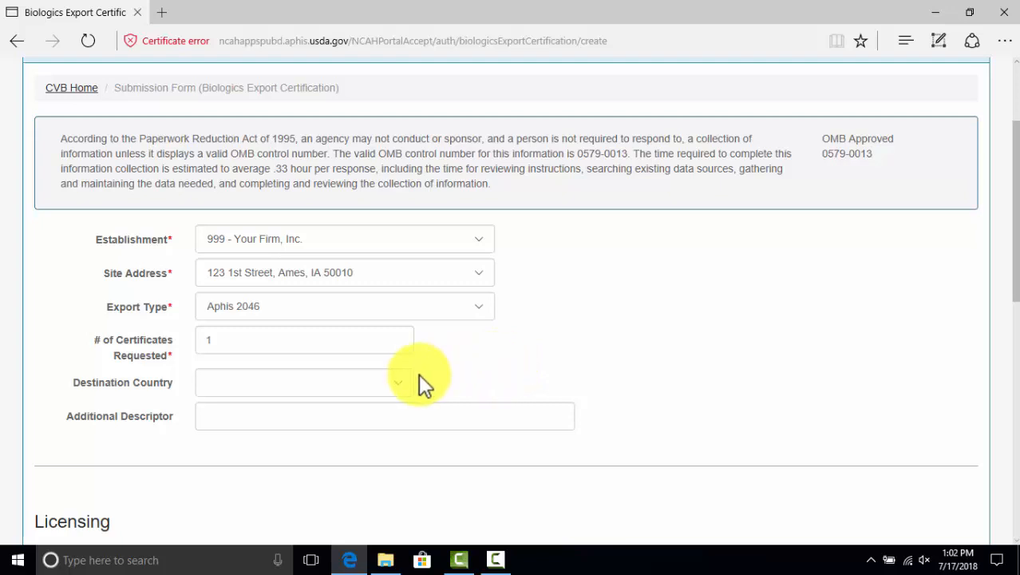
Choose Kuwait as the destination country
click(399, 382)
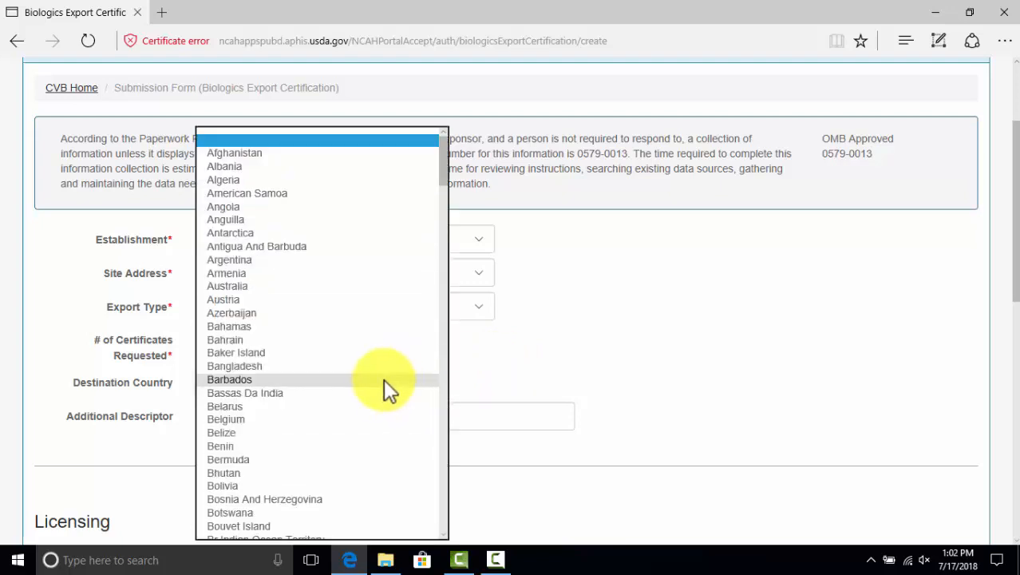
scroll(345, 362, down, 6)
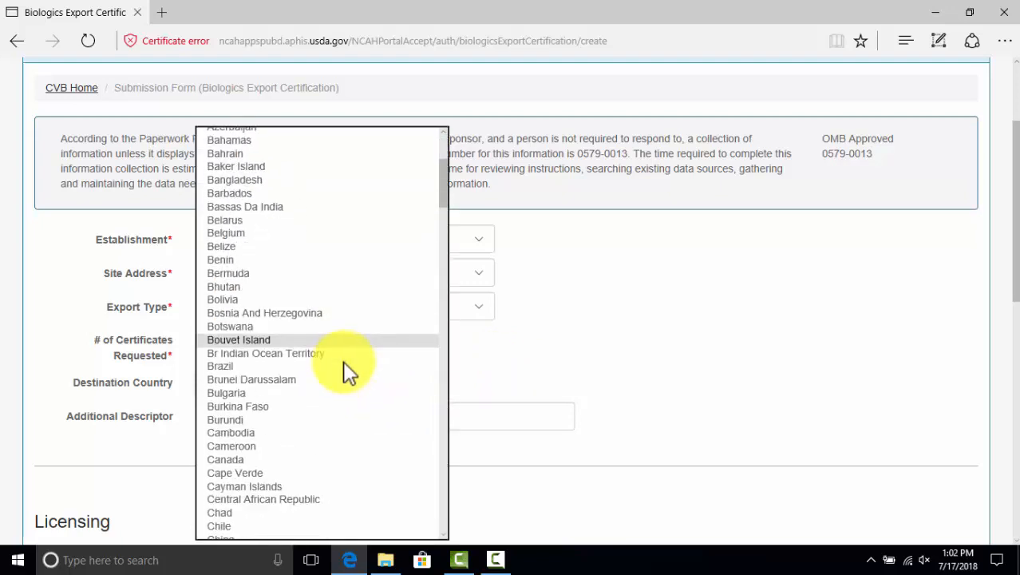
scroll(345, 368, down, 10)
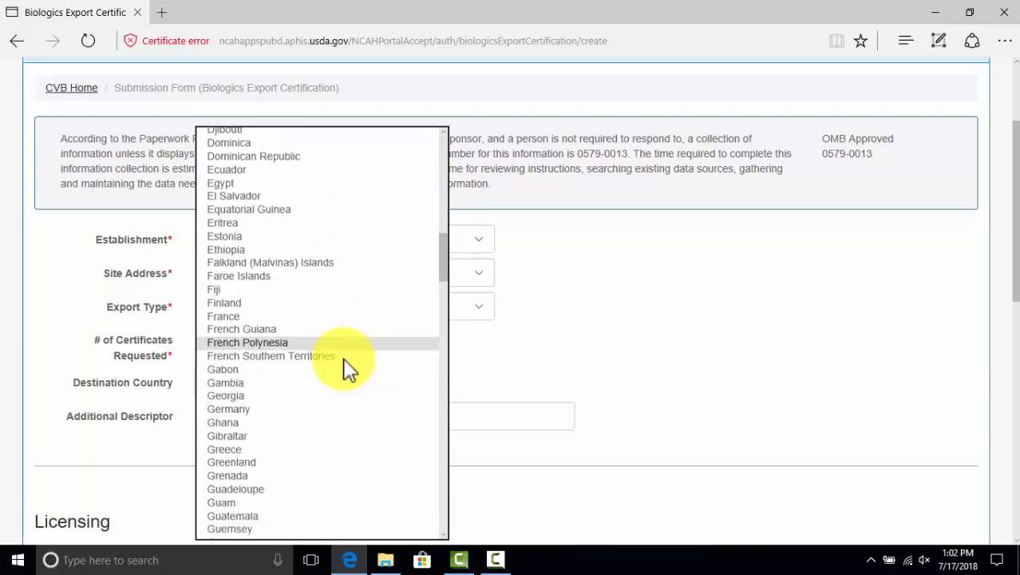
scroll(349, 369, down, 7)
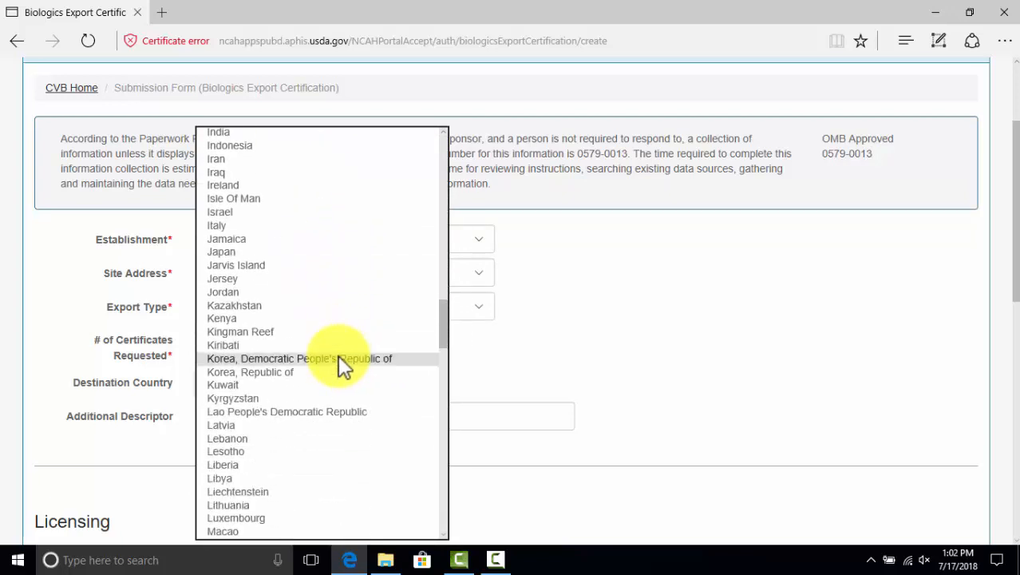
scroll(263, 359, down, 5)
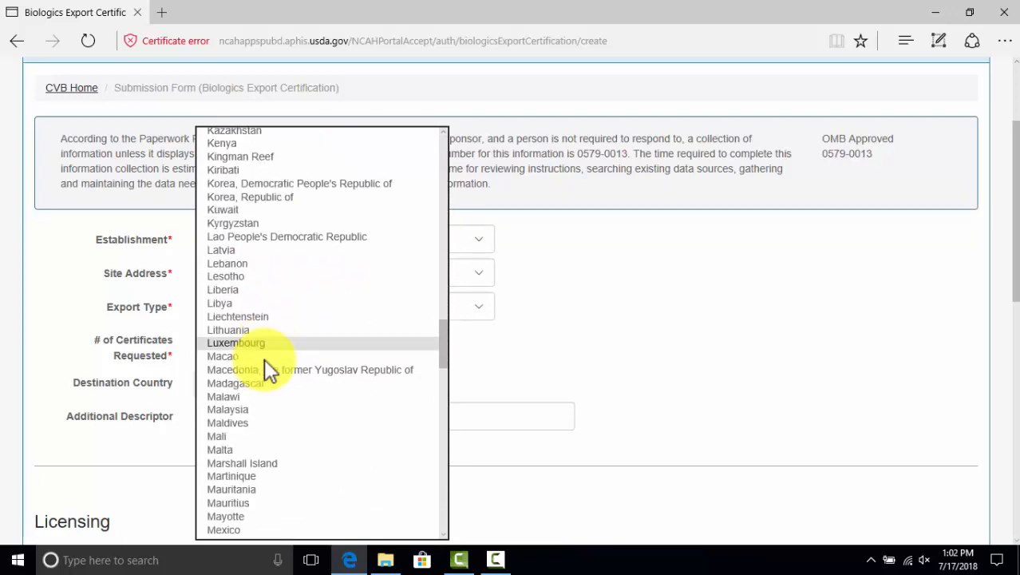
scroll(263, 357, down, 2)
scroll(264, 352, up, 6)
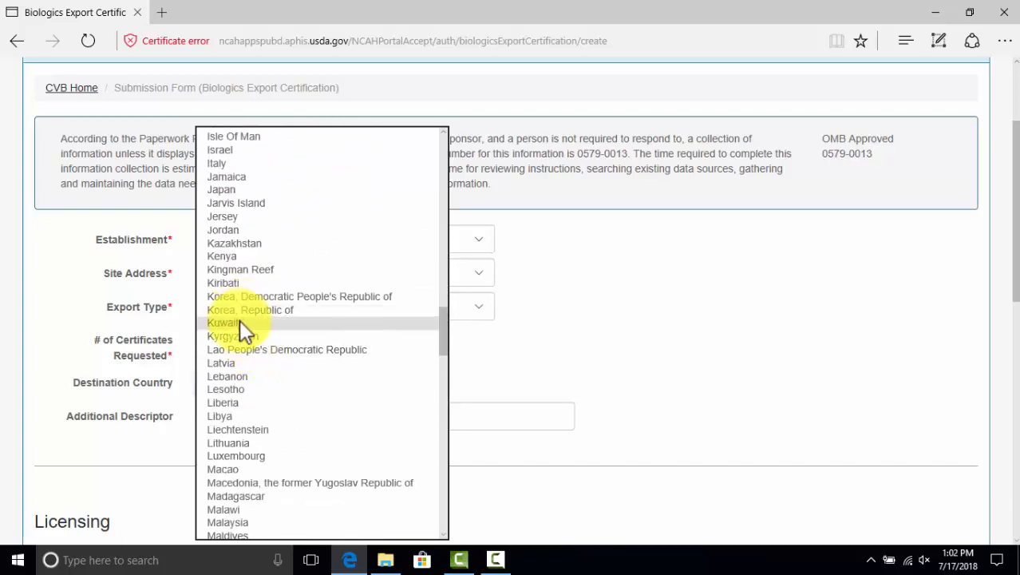
click(235, 321)
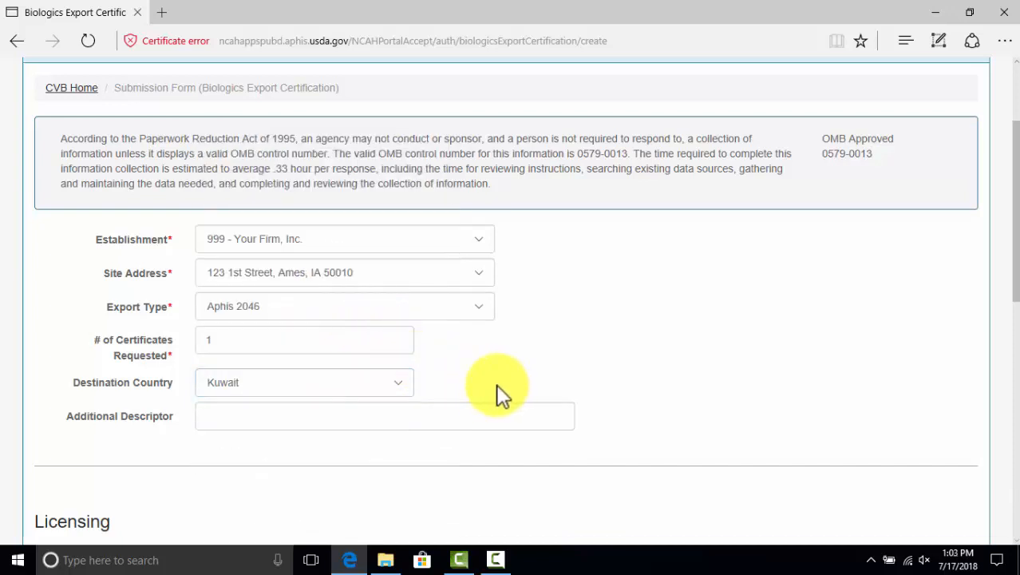
scroll(372, 334, down, 2)
click(267, 274)
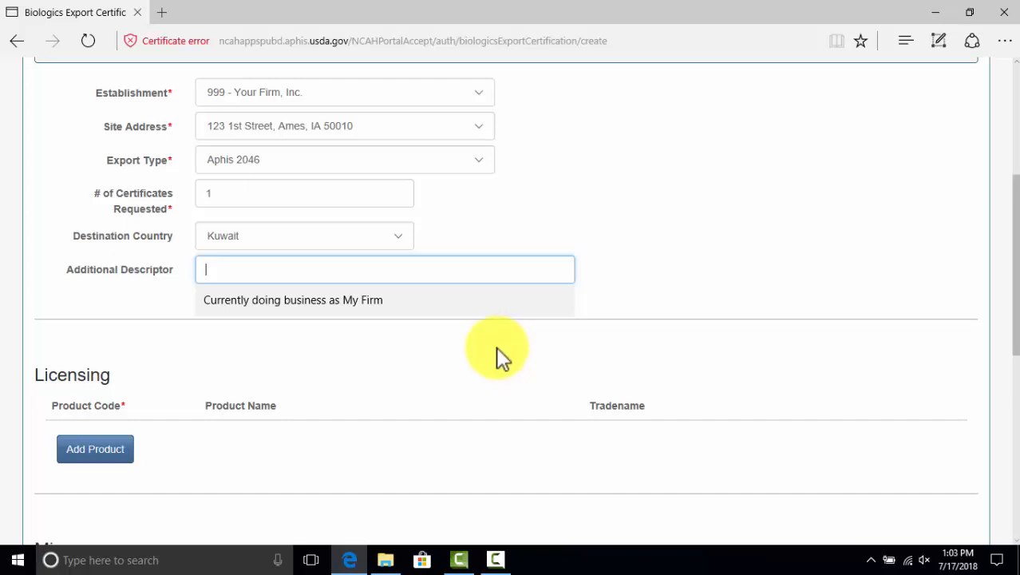
Accept the saved suggestion 'Currently doing business as My Firm' for the Additional Descriptor
click(351, 307)
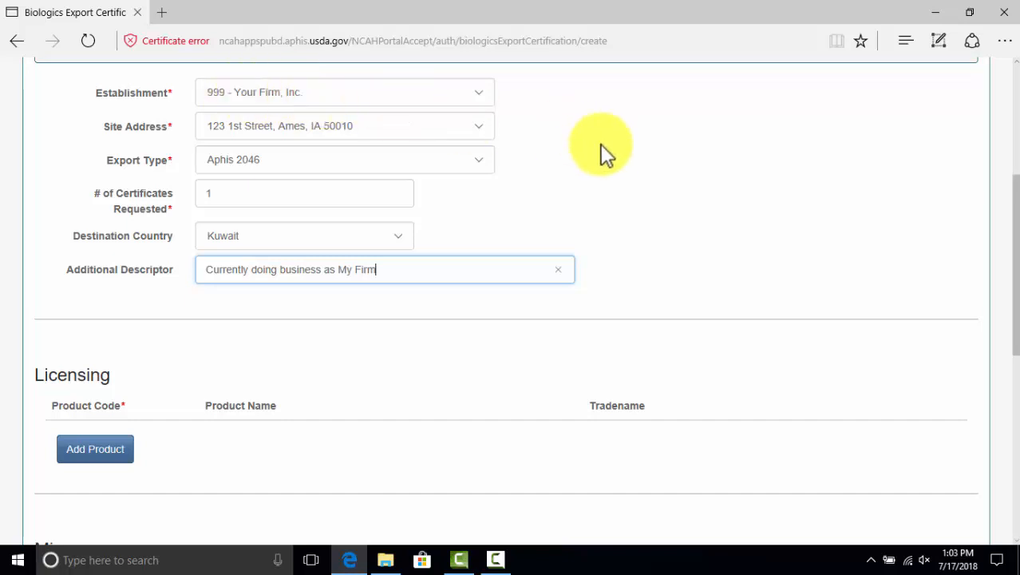
click(608, 173)
scroll(607, 176, up, 2)
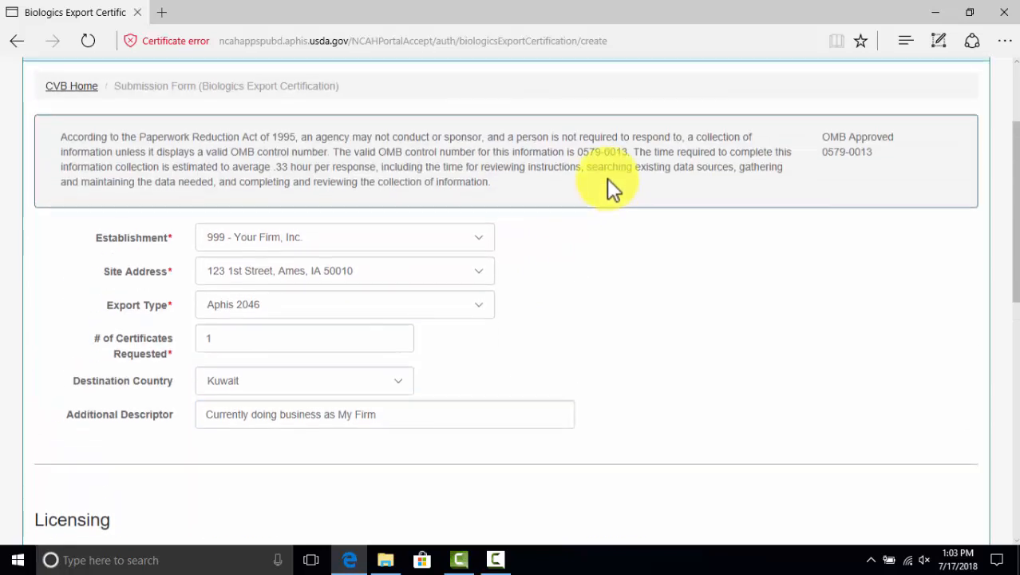
scroll(607, 178, down, 1)
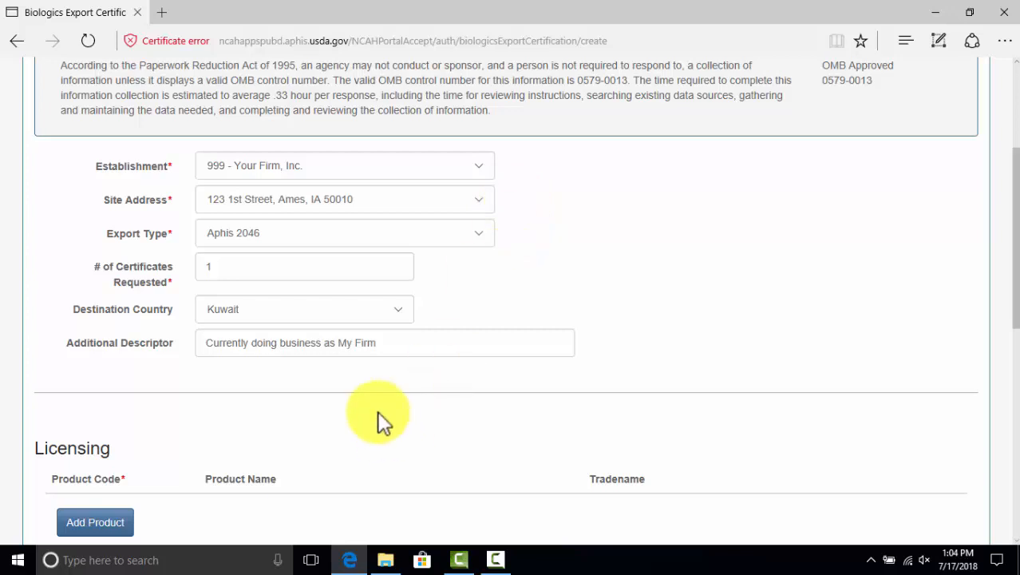
scroll(373, 409, down, 3)
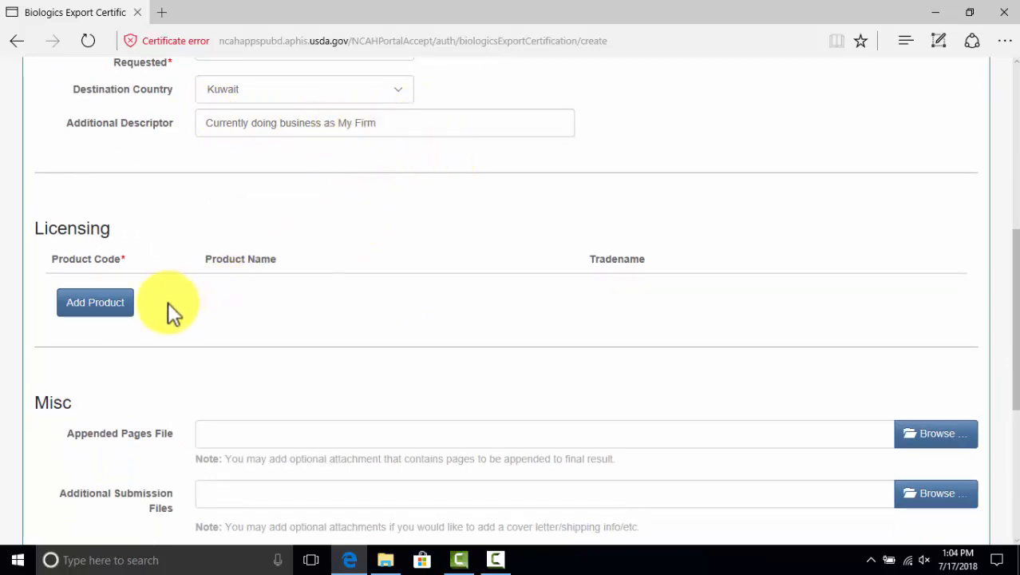
Add a Licensing product row with product code 264853 (Escherichia Coli Bacterin)
click(92, 307)
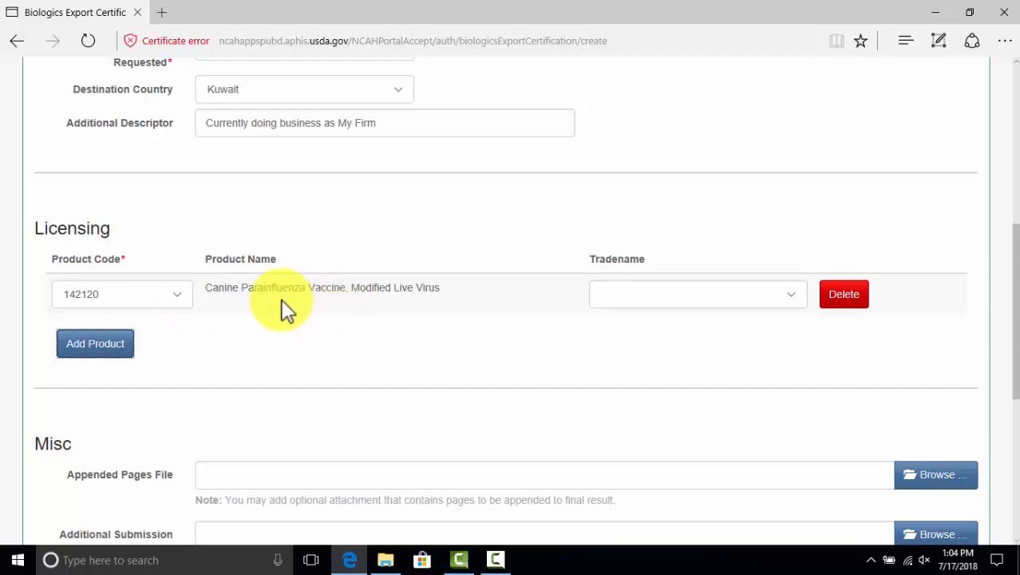
click(178, 300)
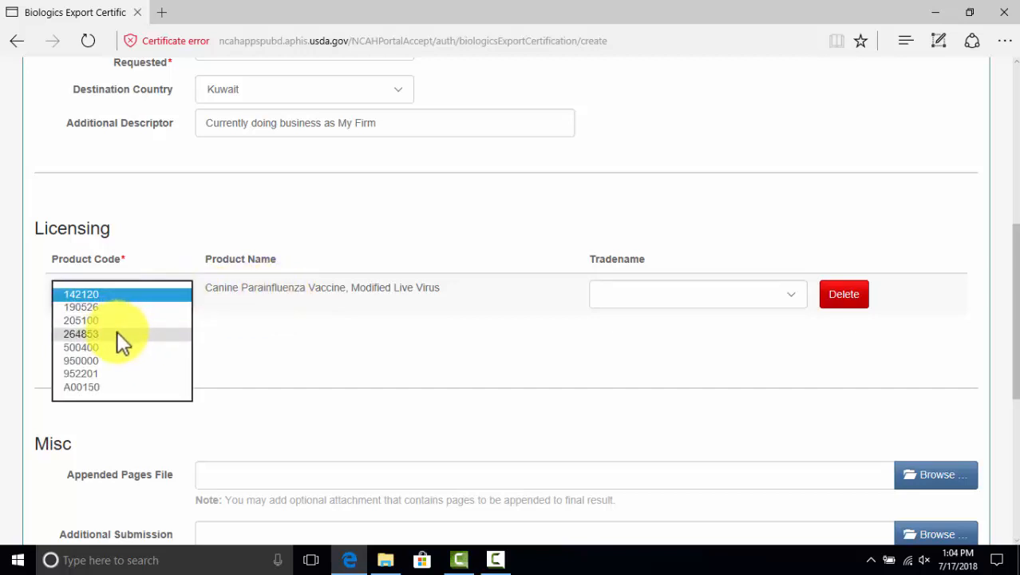
click(116, 333)
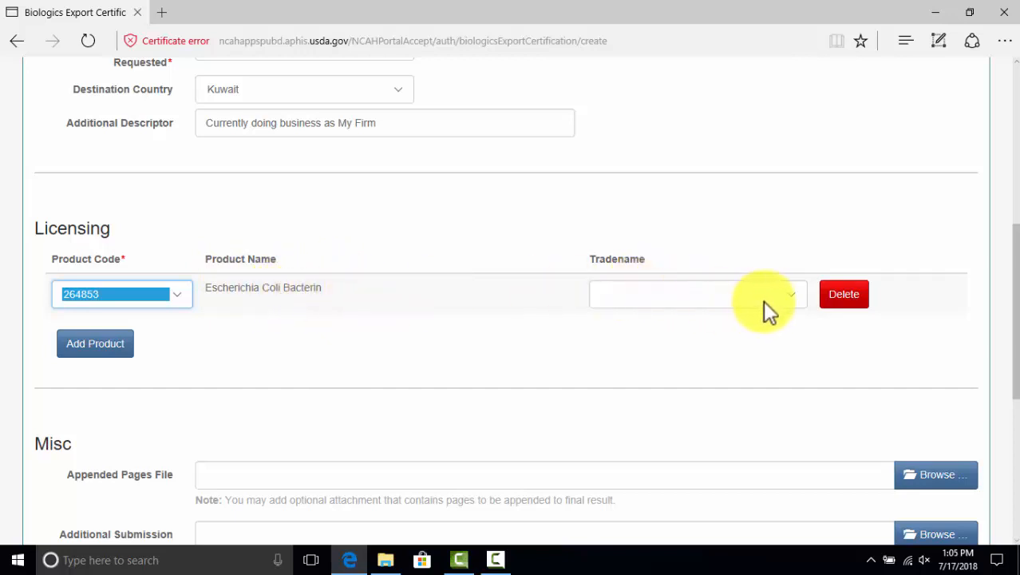
Select E-Bac as the tradename for the 264853 product row and verify the choice
click(791, 296)
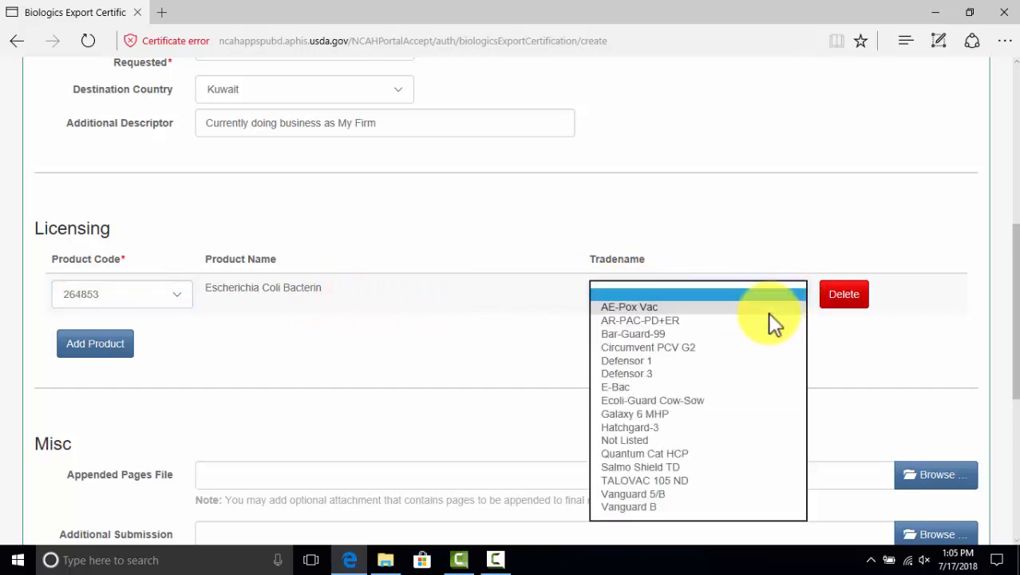
click(748, 388)
click(736, 351)
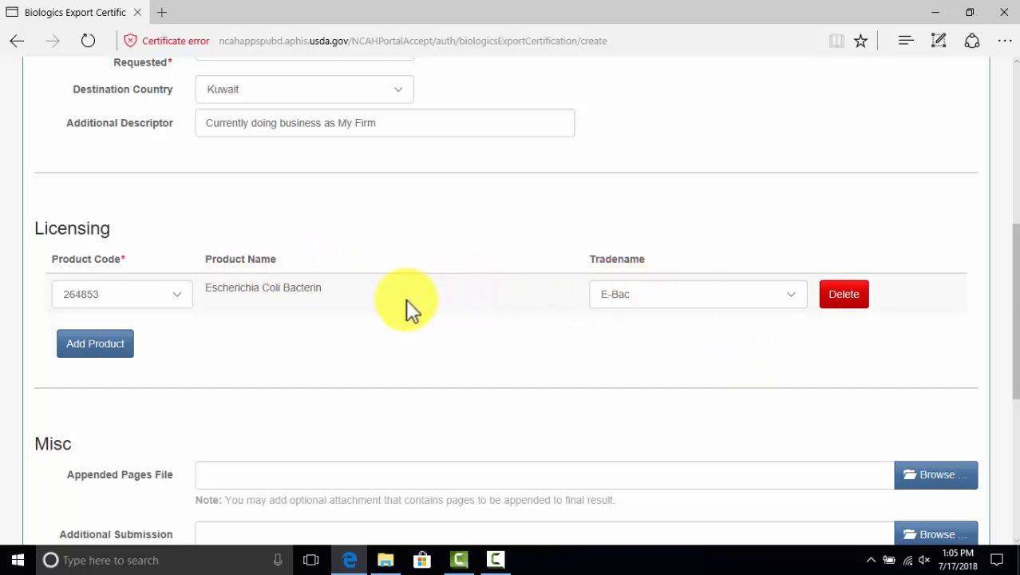
scroll(393, 336, down, 3)
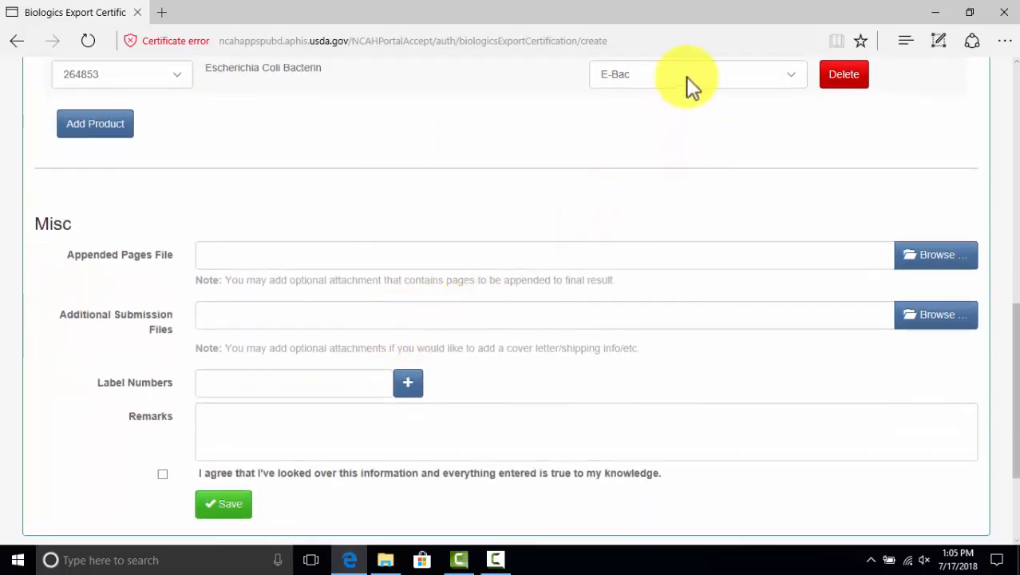
click(790, 75)
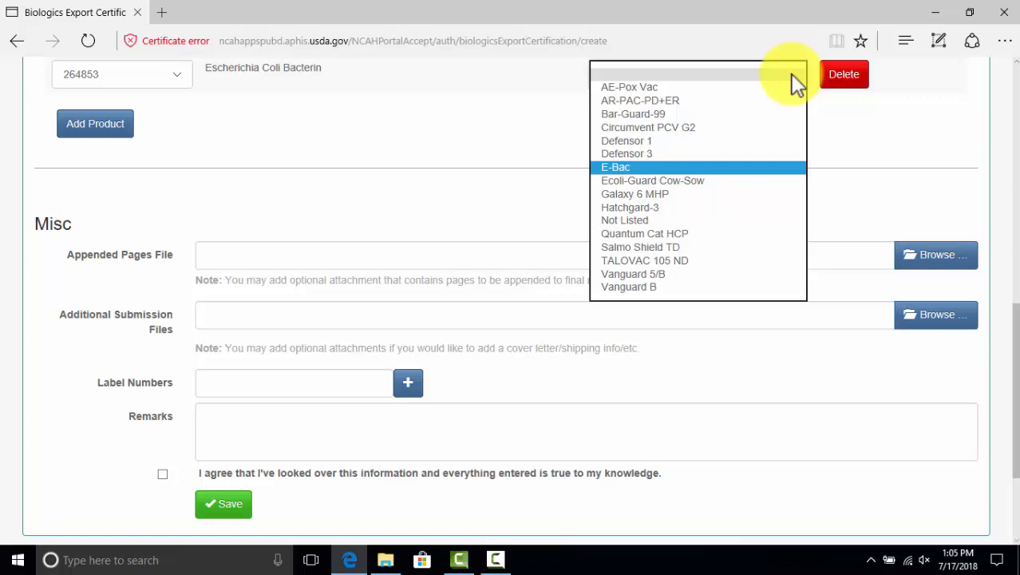
click(624, 167)
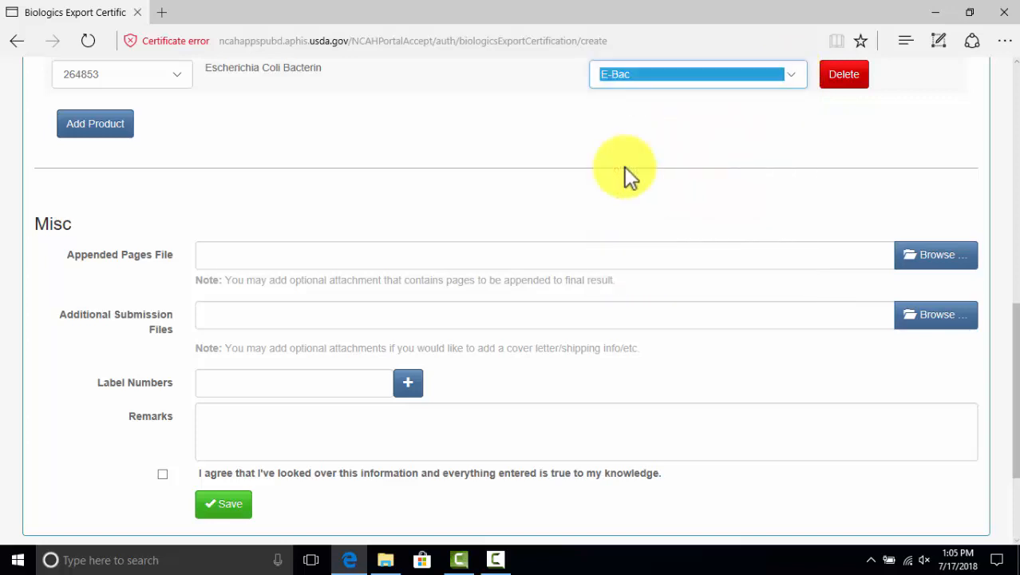
click(671, 134)
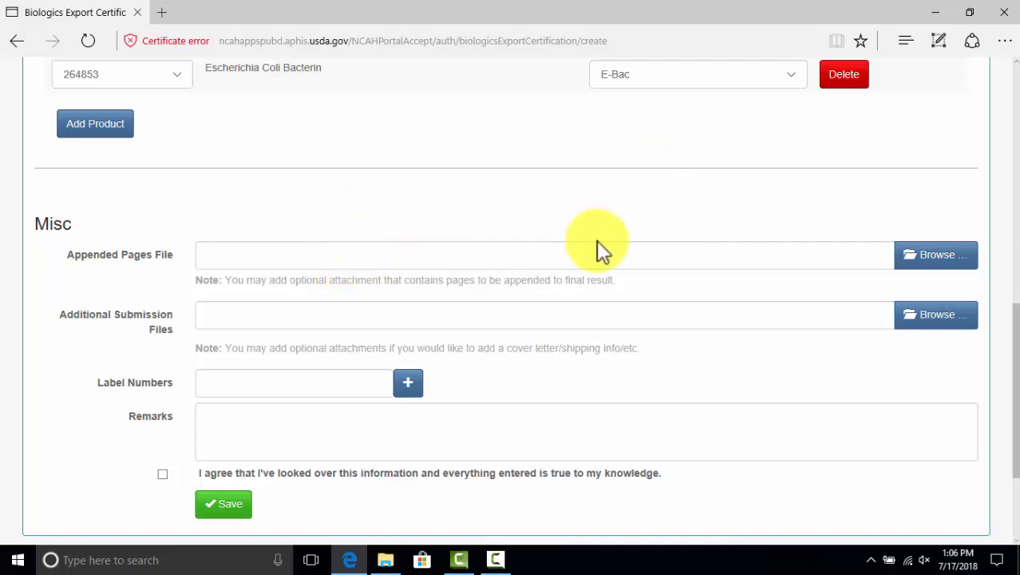
scroll(580, 215, down, 1)
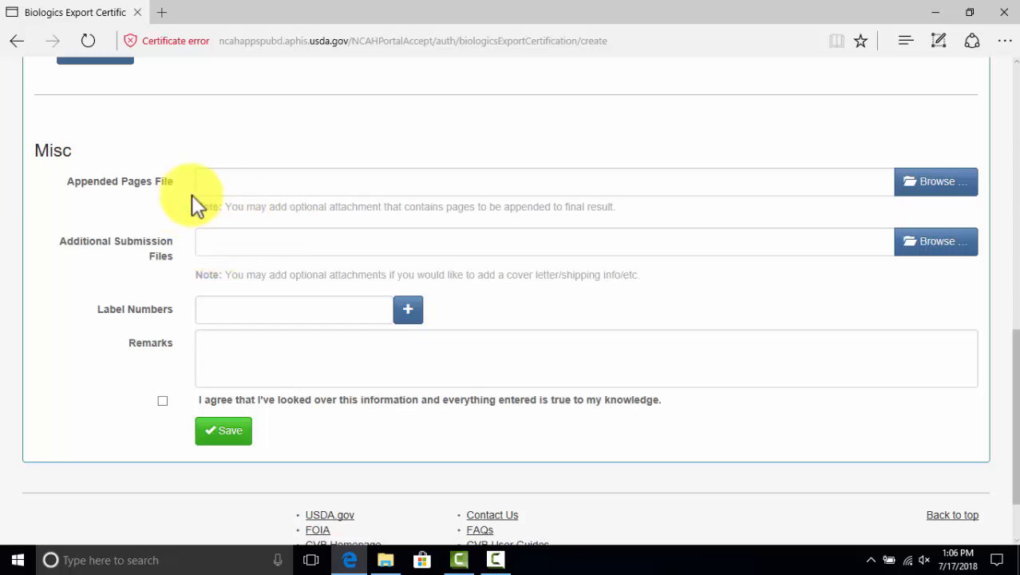
Attach '264853 E coli appended Page' as the appended pages file
click(937, 190)
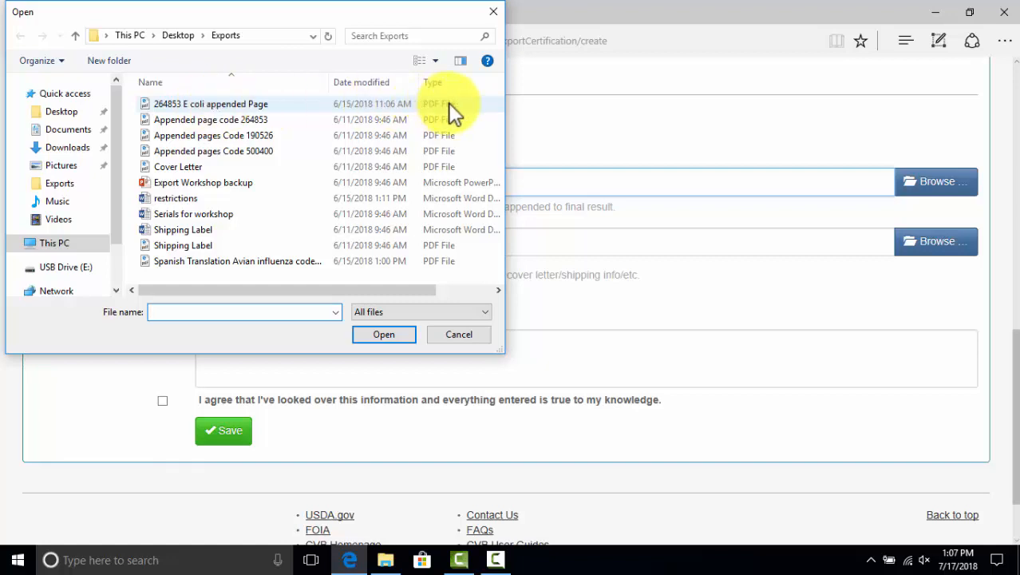
click(251, 103)
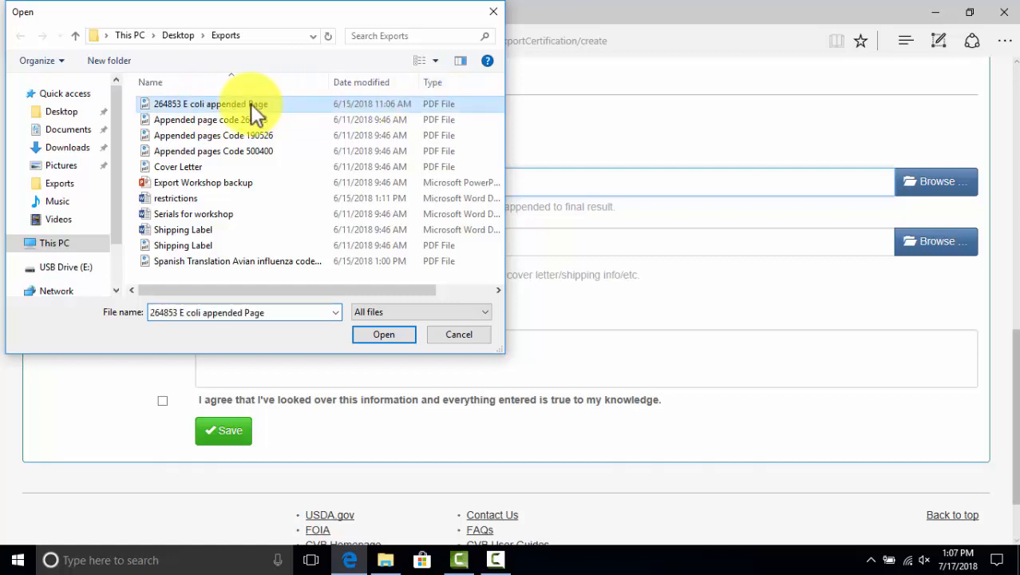
click(383, 329)
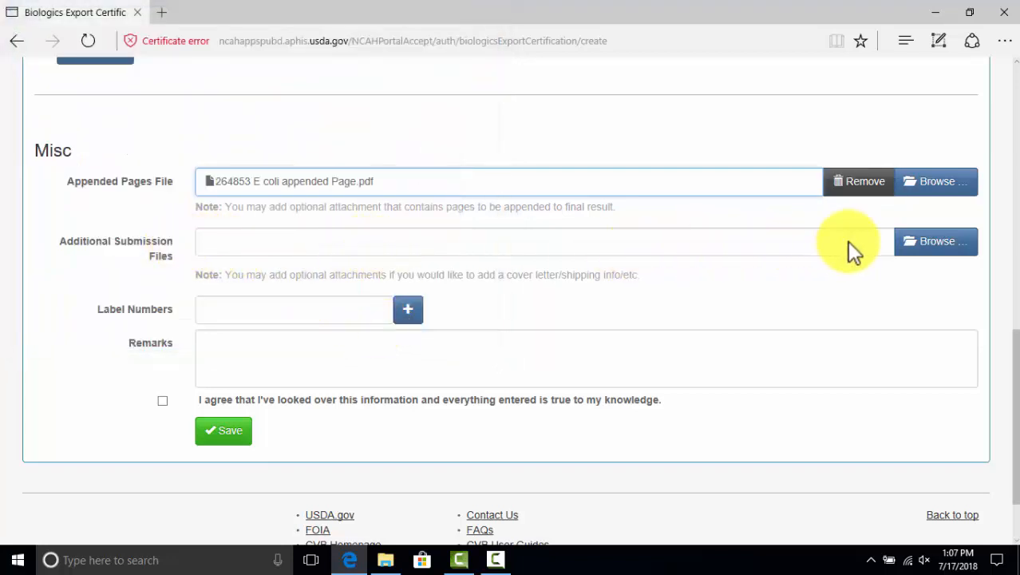
Attach Shipping Label and Cover Letter together as the additional submission files
click(934, 254)
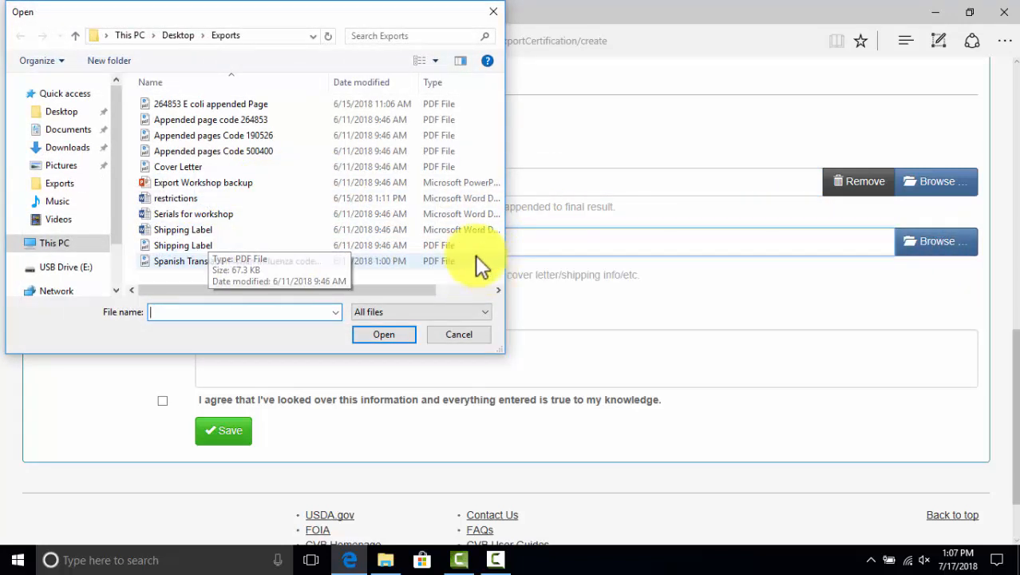
click(179, 245)
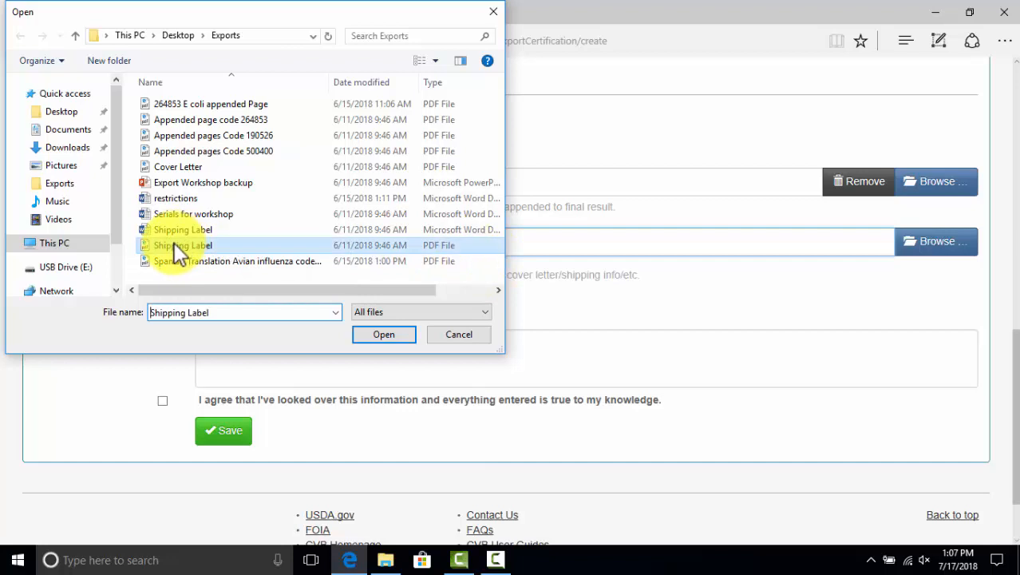
click(384, 334)
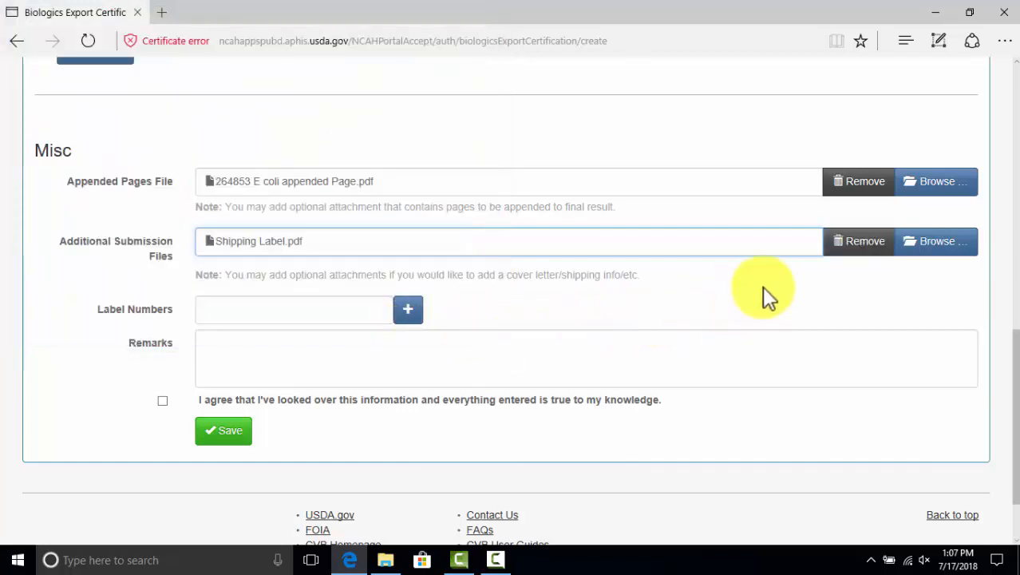
click(918, 251)
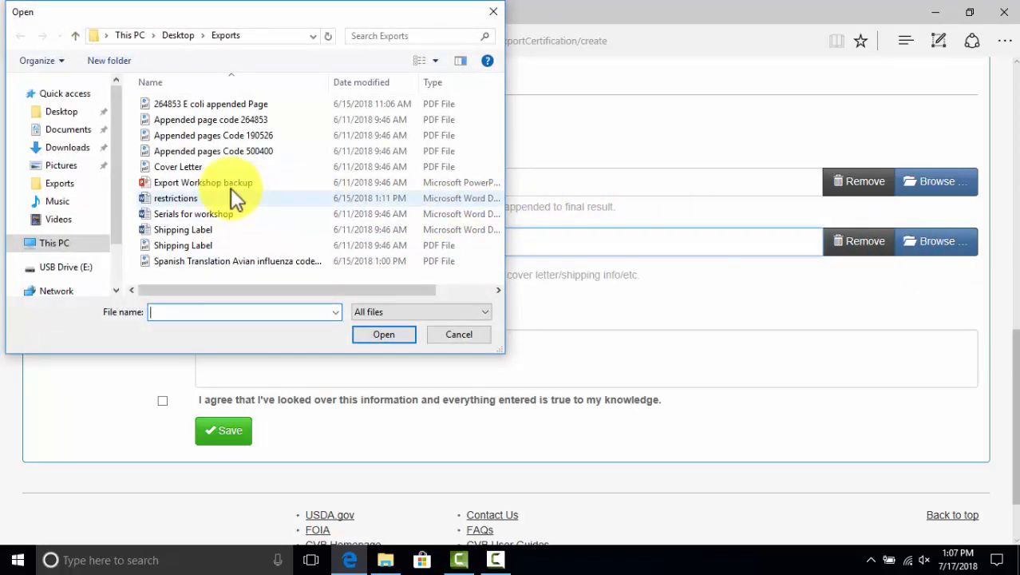
click(192, 168)
click(387, 336)
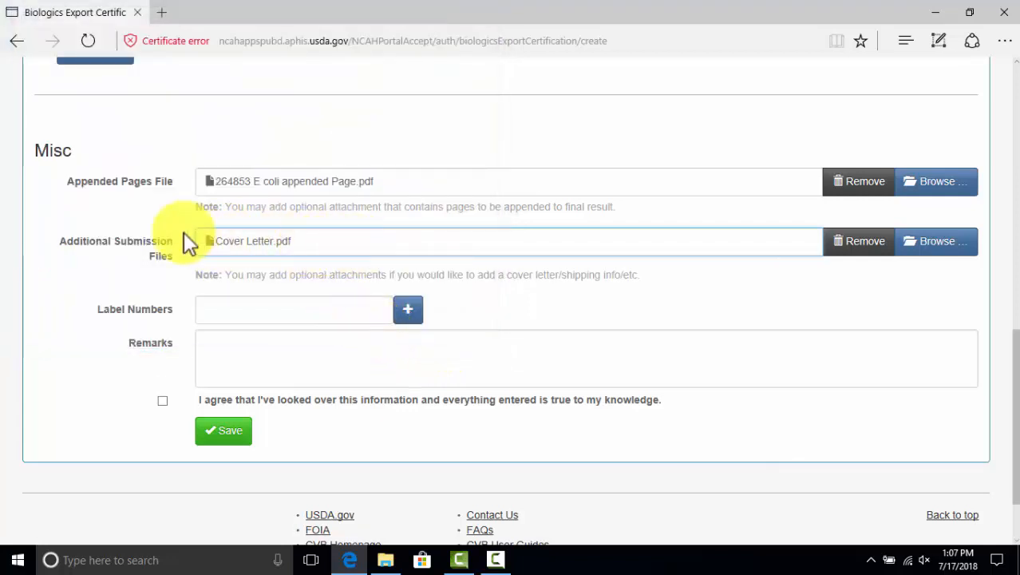
click(922, 251)
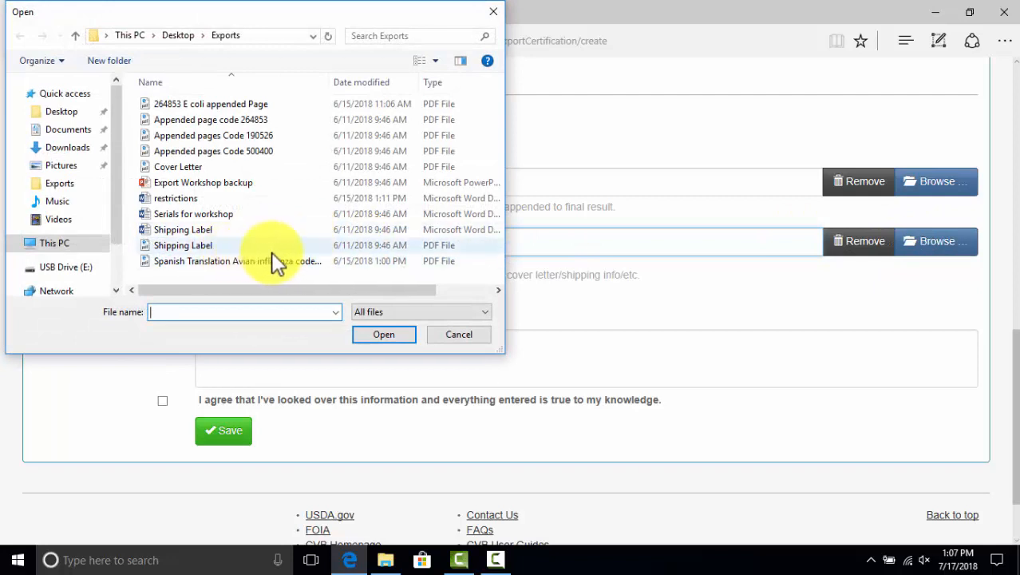
click(166, 246)
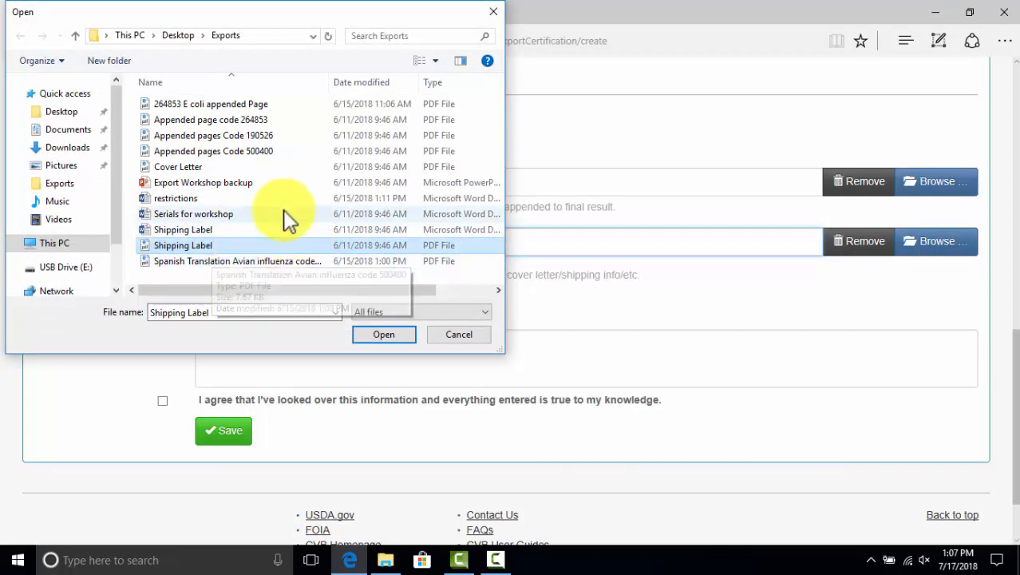
ctrl+click(173, 165)
click(366, 330)
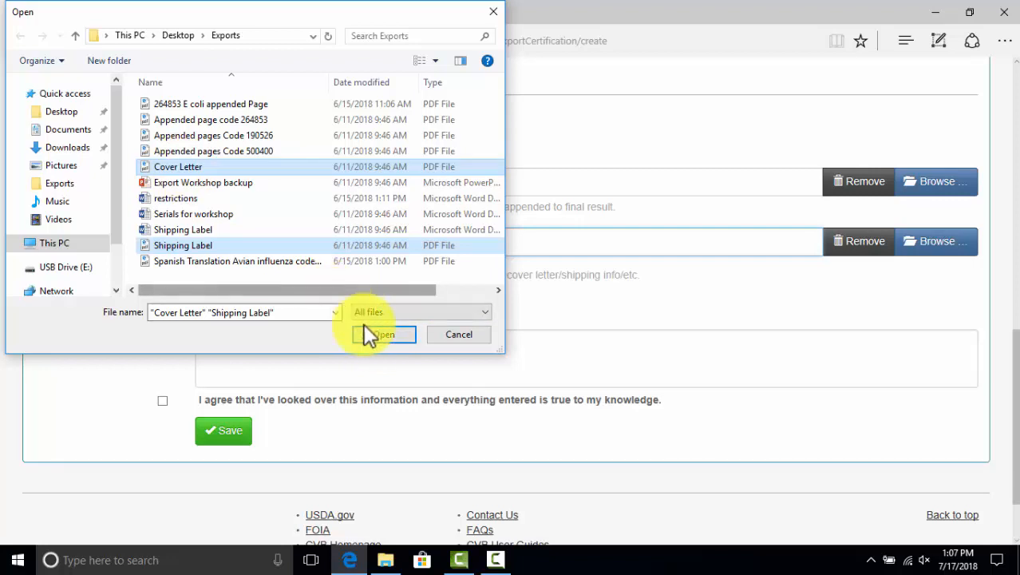
click(381, 334)
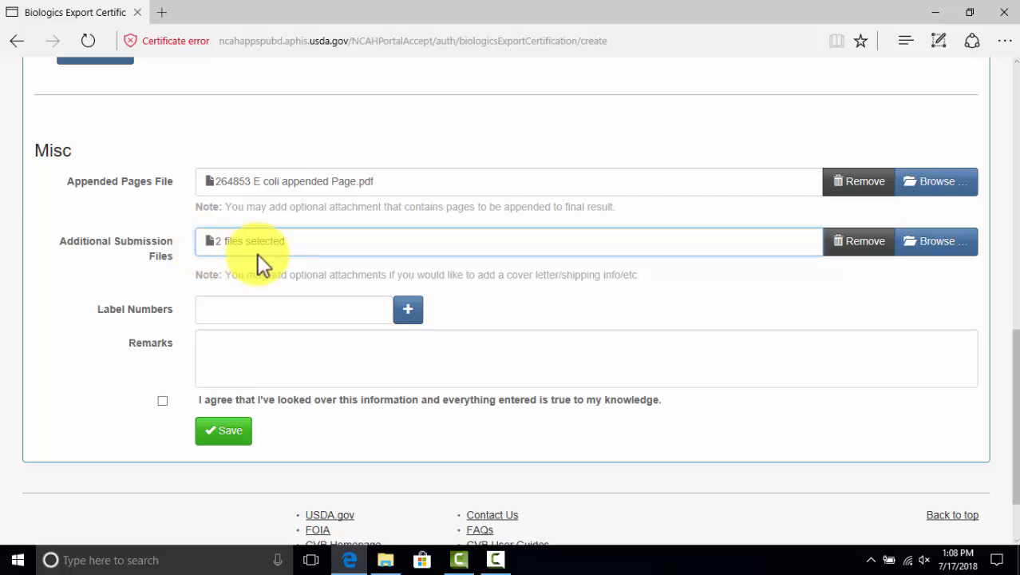
Bring up the Label Numbers field's autocomplete suggestion 91556
click(236, 315)
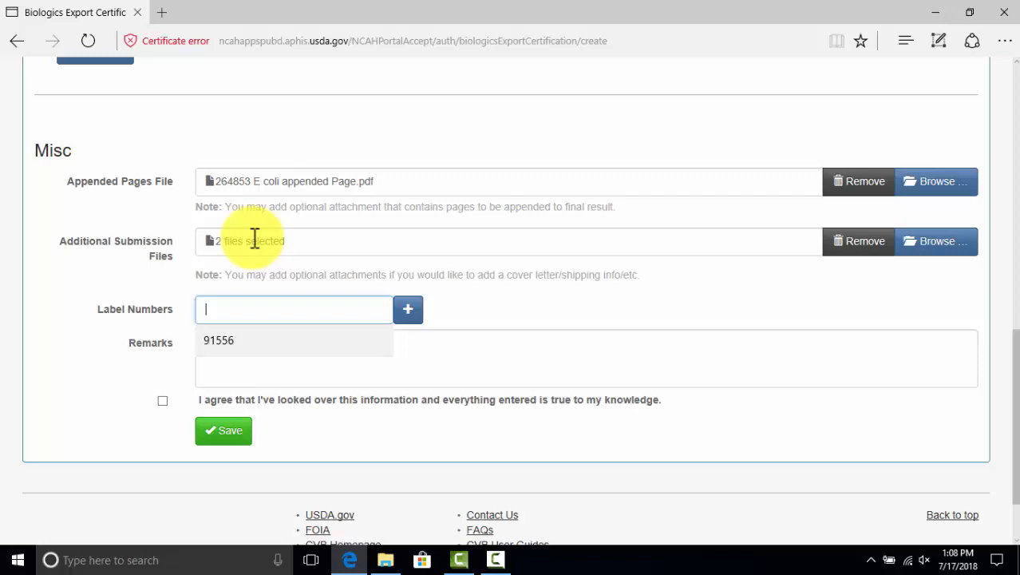
click(143, 281)
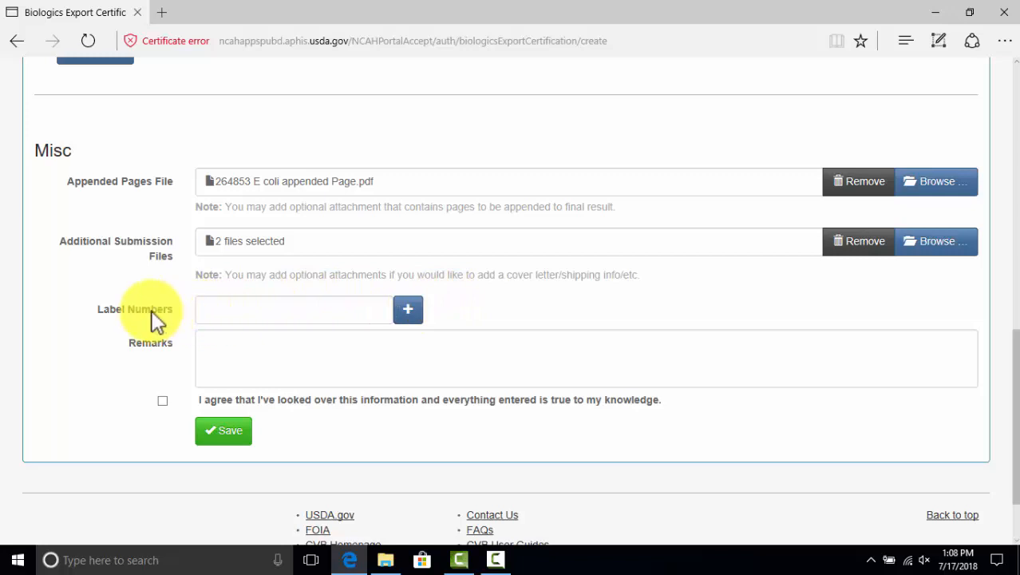
click(275, 317)
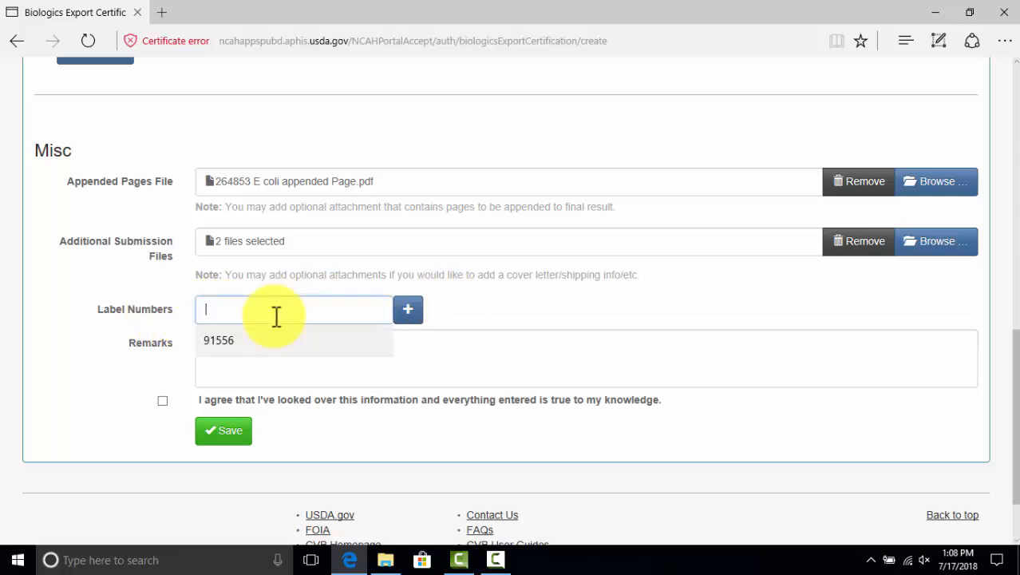
click(235, 340)
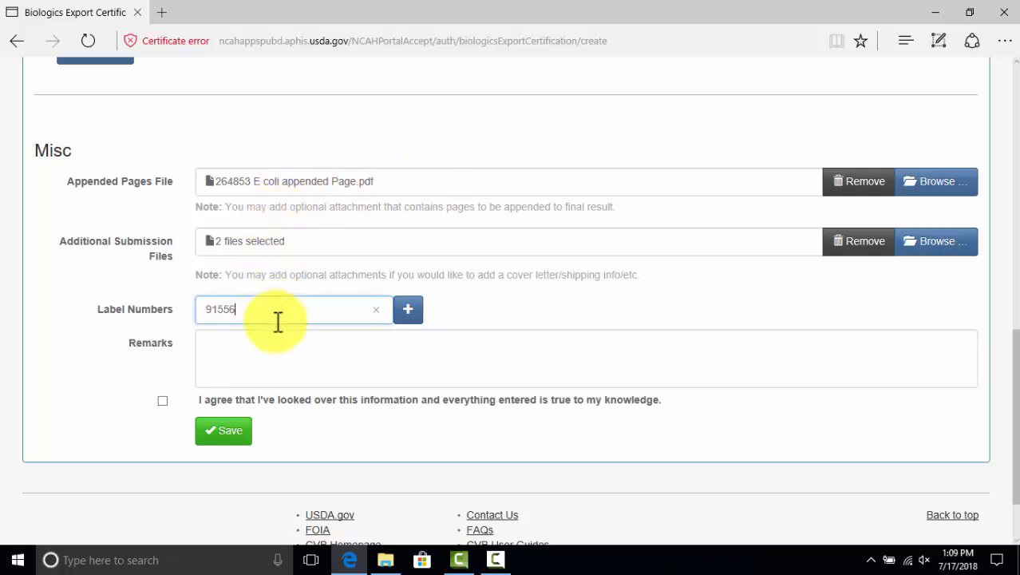
drag(275, 311, 162, 317)
key(BackSpace)
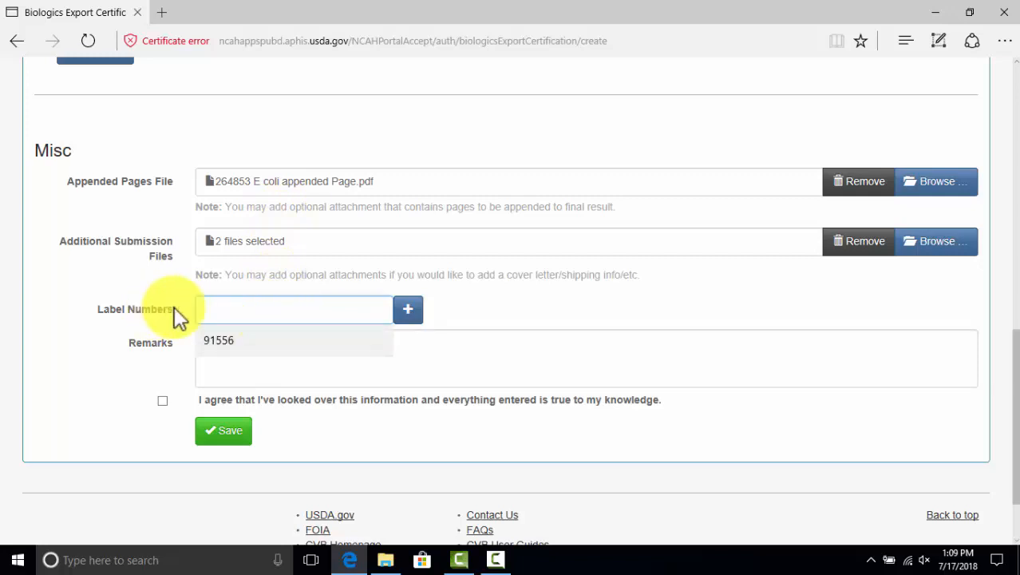
click(536, 319)
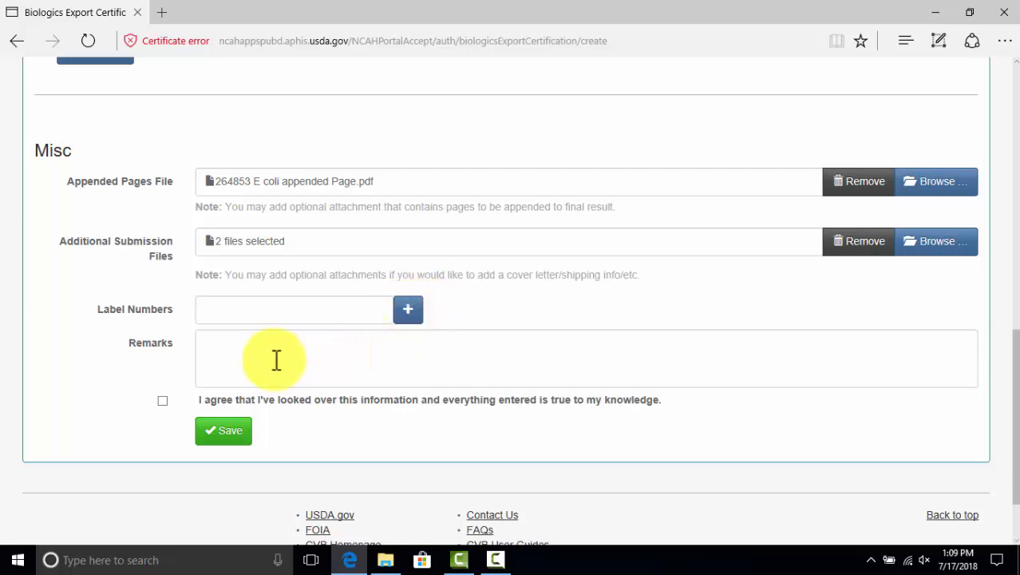
Accept the 'I agree' statement and save the export certification
click(163, 400)
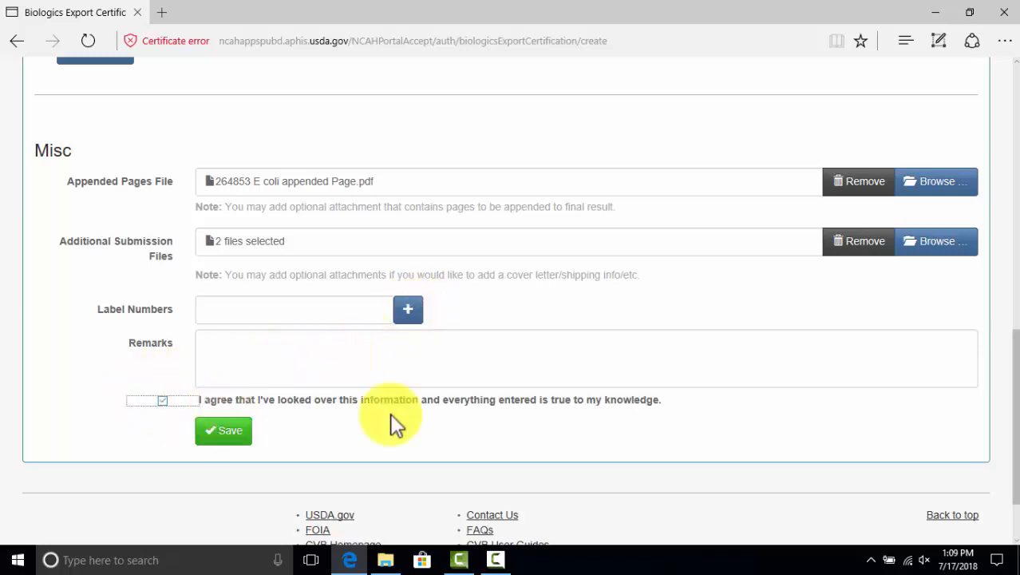
scroll(483, 408, down, 2)
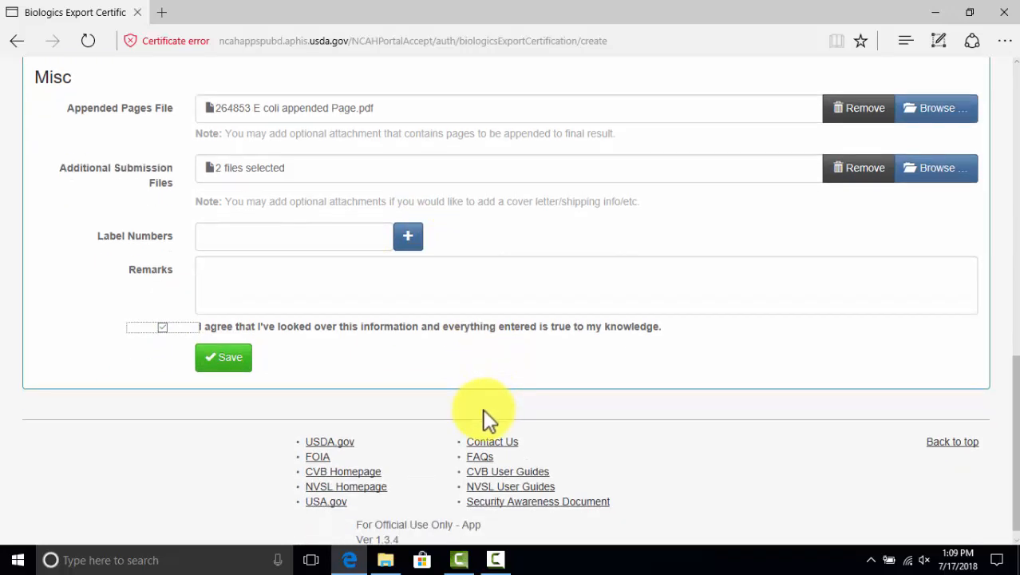
click(221, 362)
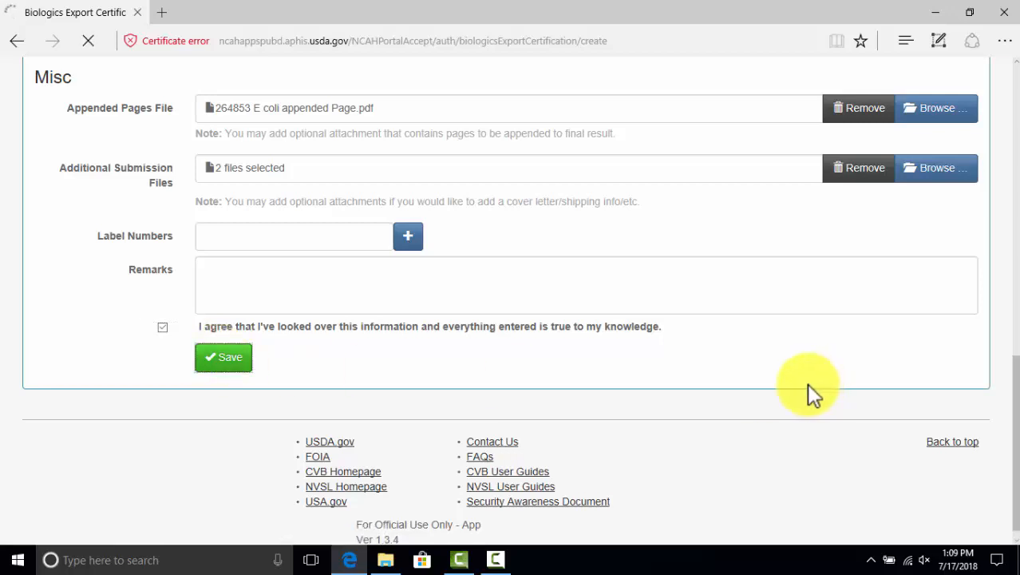
Review the Submission Entered info page, then reopen the certification in the Edit form
scroll(798, 383, down, 1)
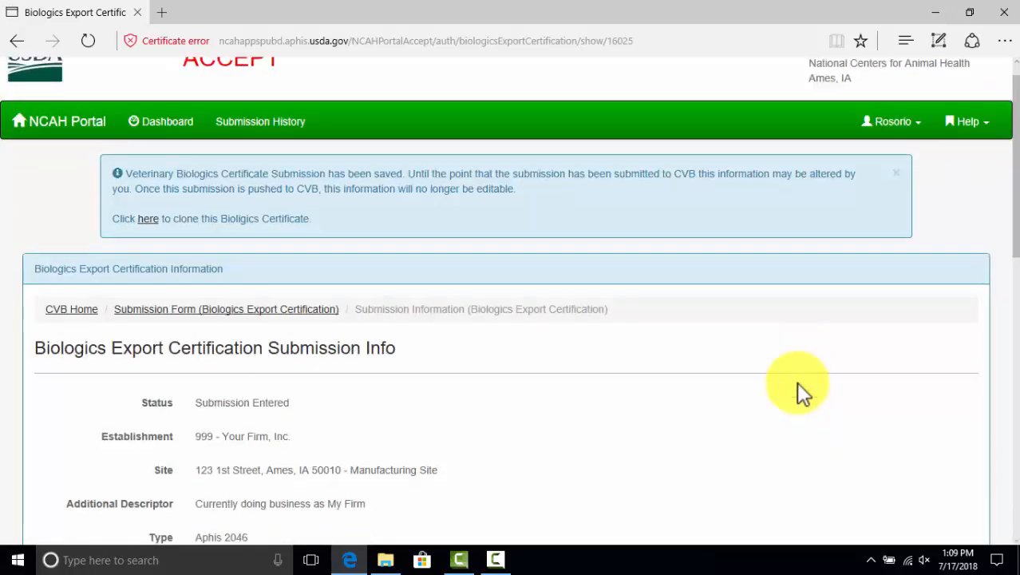
scroll(794, 381, down, 5)
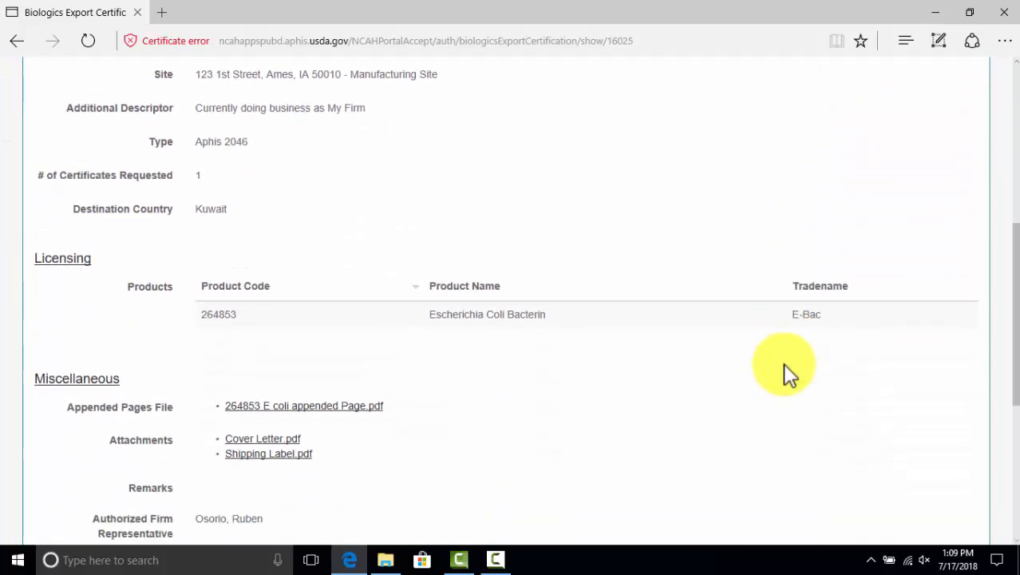
scroll(782, 363, down, 4)
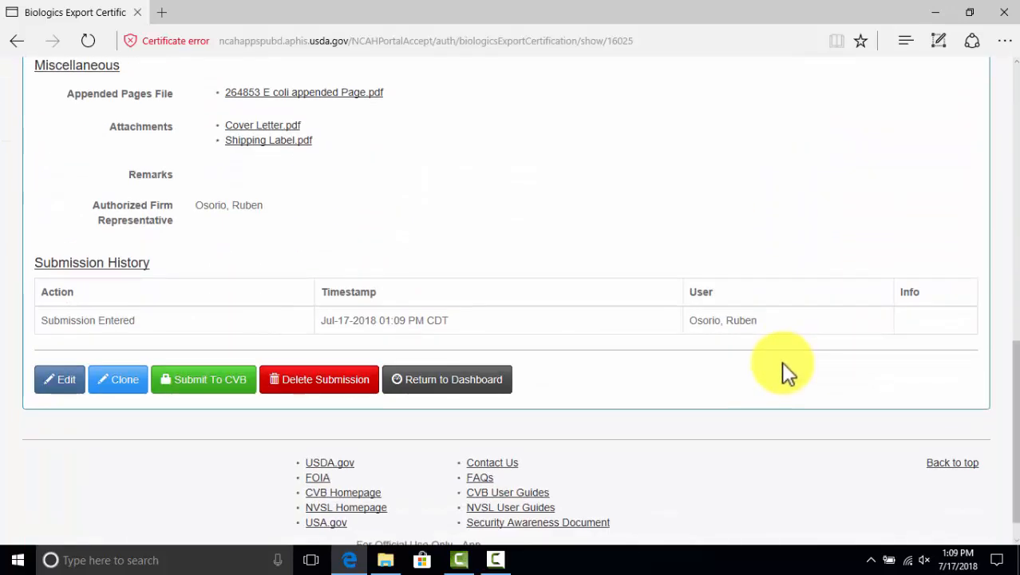
scroll(782, 363, up, 9)
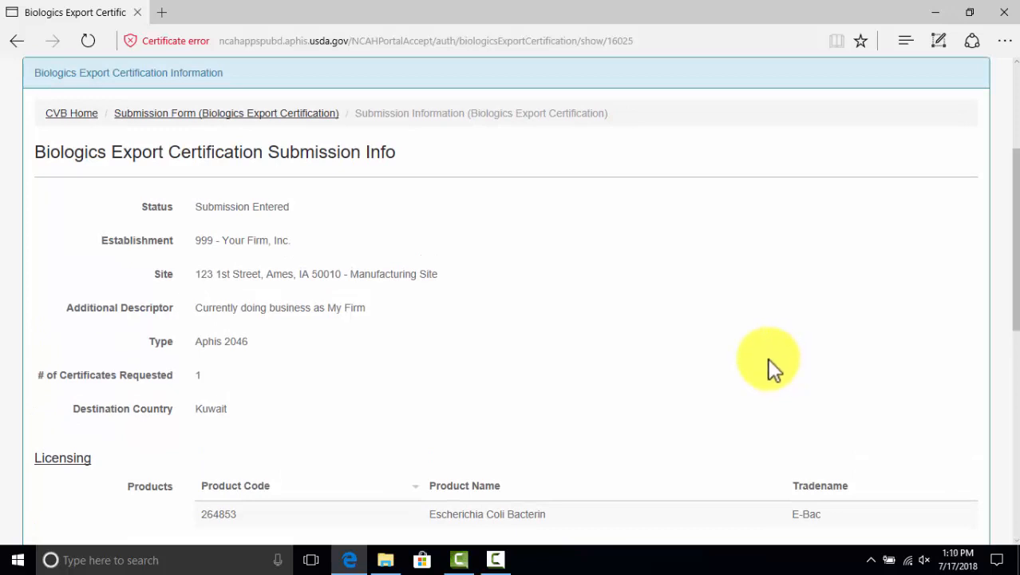
scroll(750, 354, down, 2)
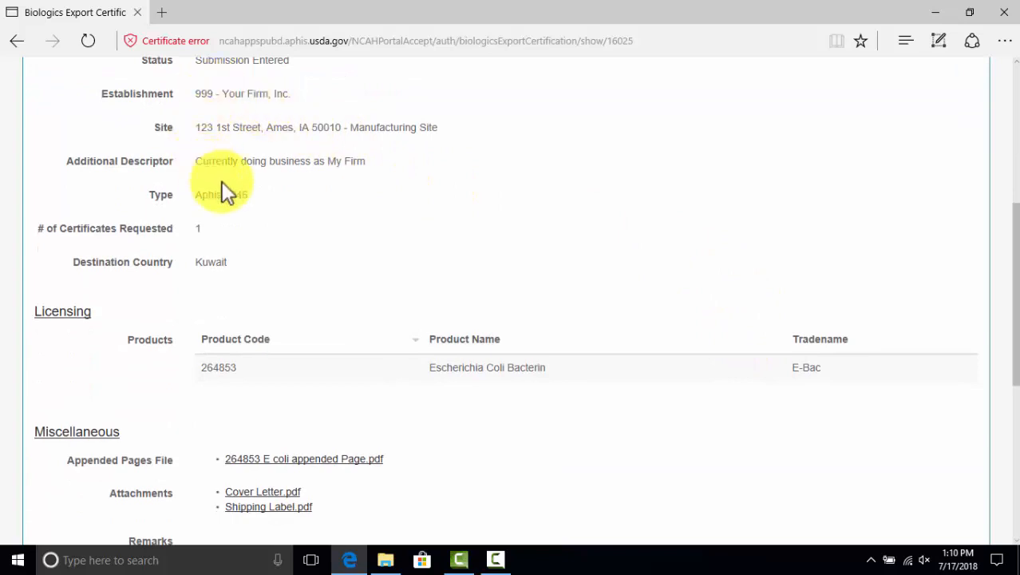
scroll(328, 130, up, 1)
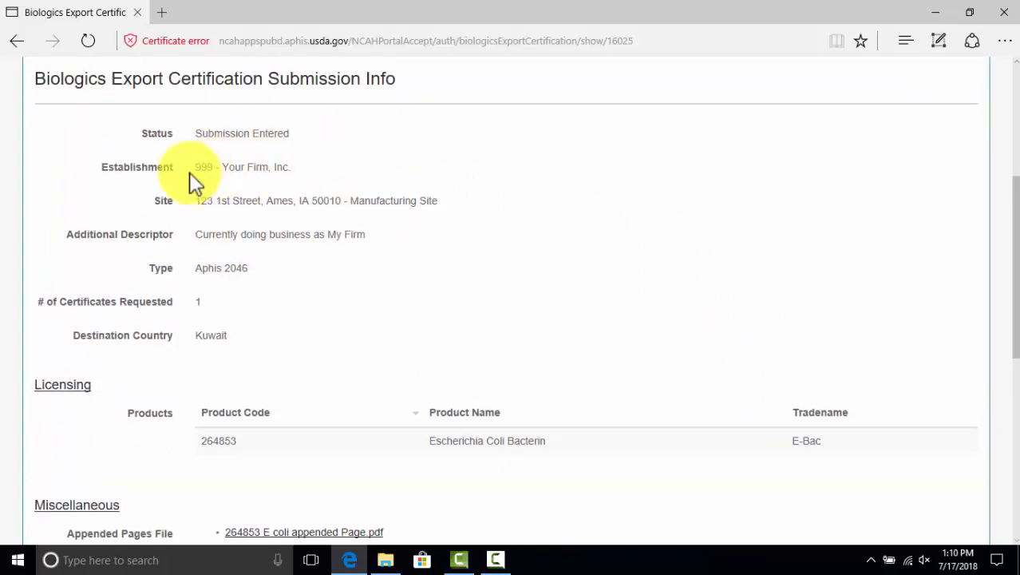
scroll(269, 171, down, 5)
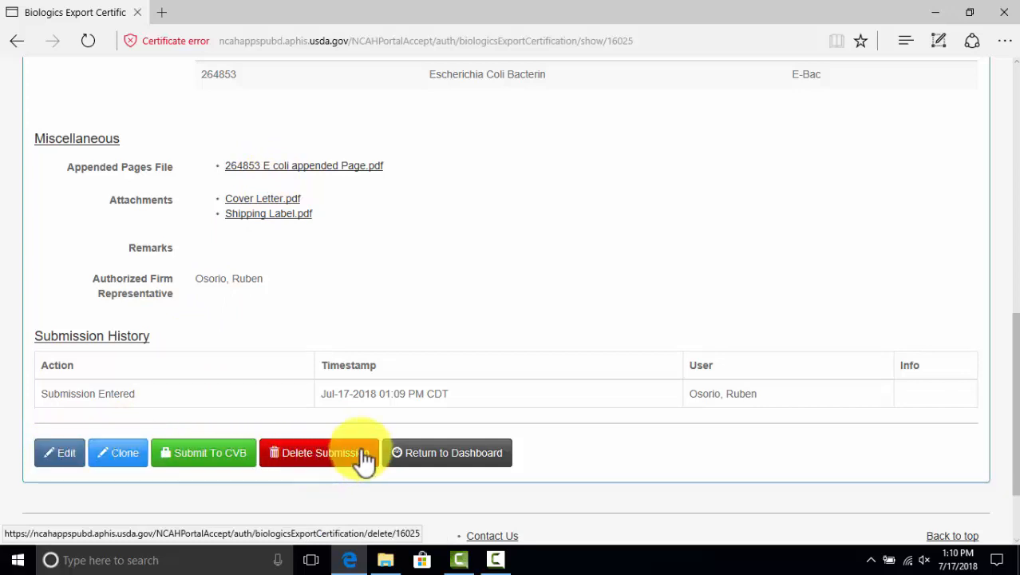
scroll(496, 341, up, 1)
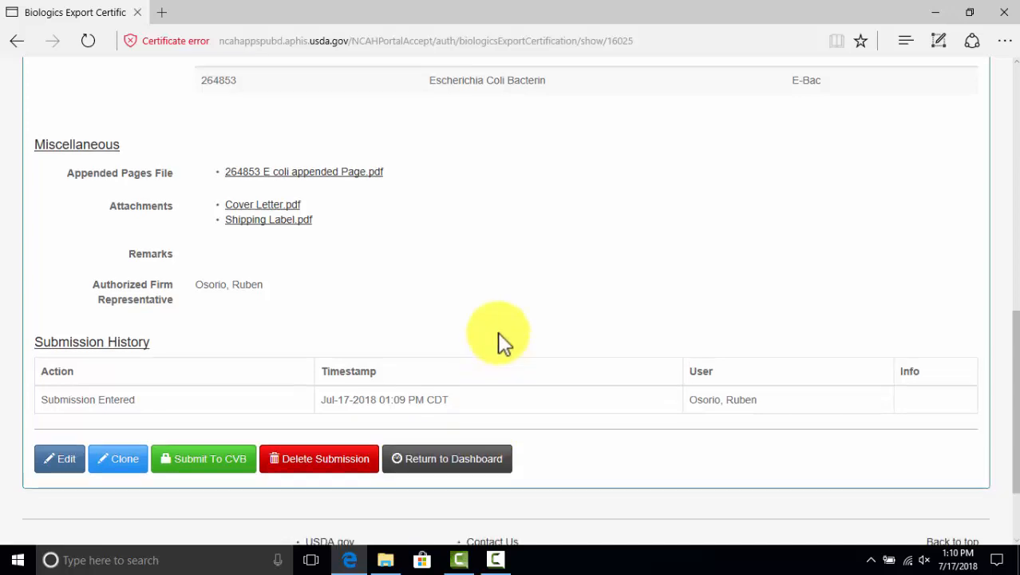
scroll(497, 342, down, 1)
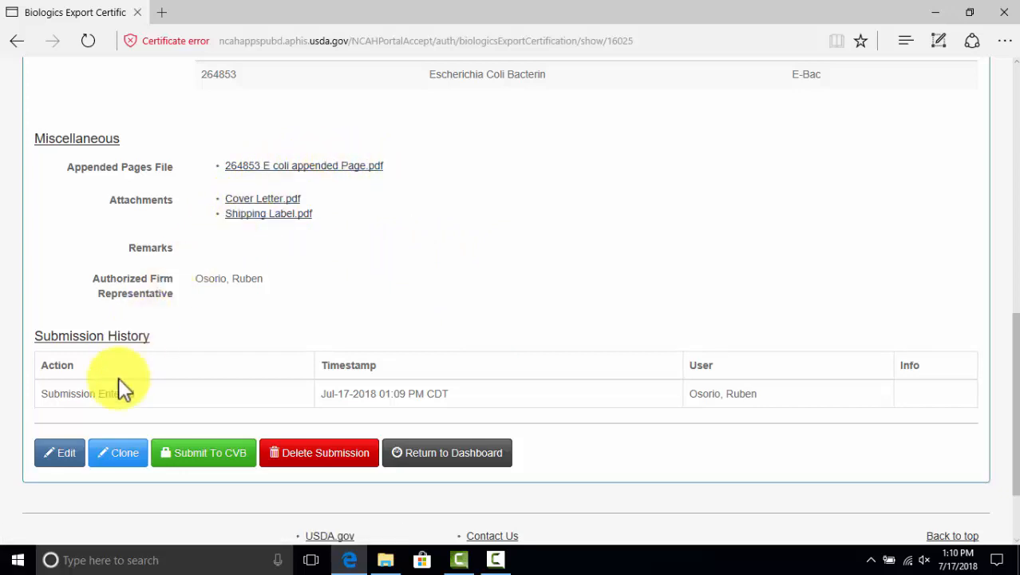
click(59, 464)
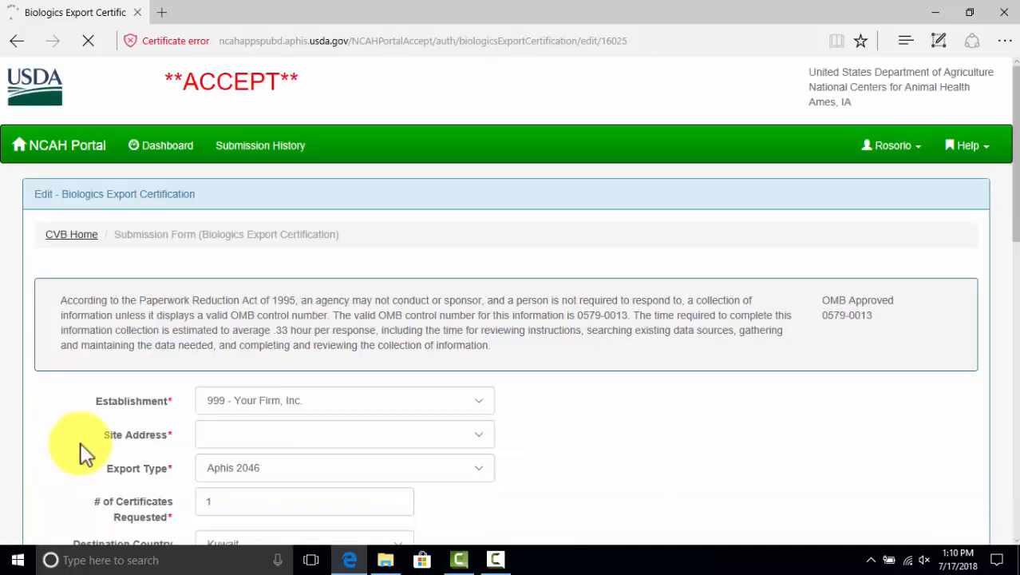
Mark the old appended page file for removal and cancel choosing a replacement
scroll(152, 416, down, 4)
scroll(157, 417, down, 5)
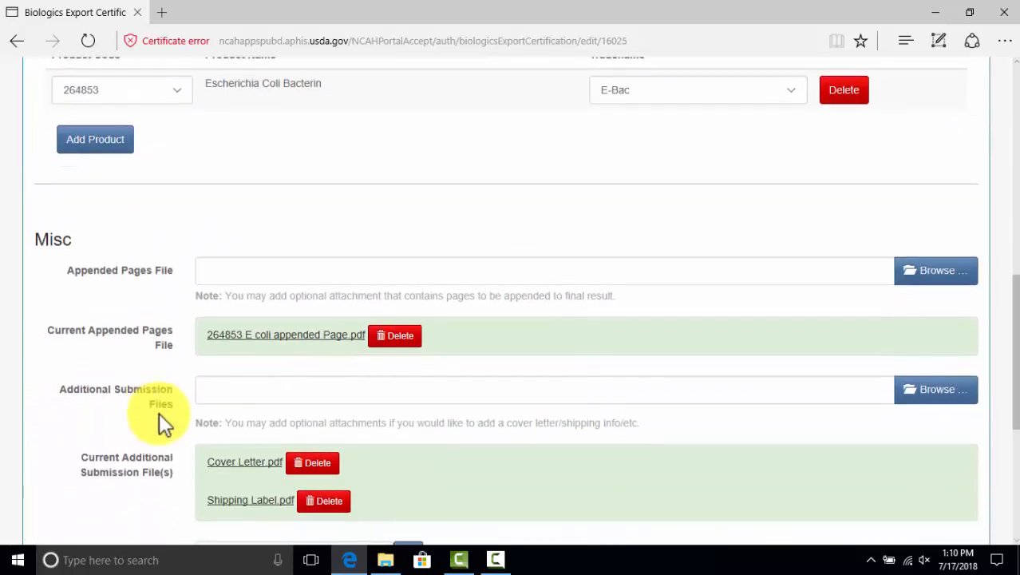
click(401, 339)
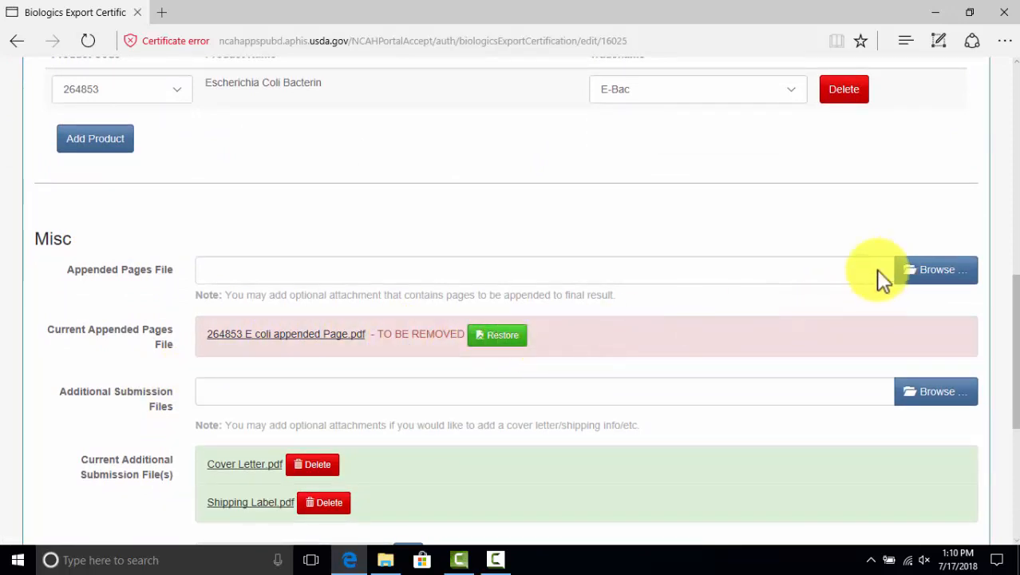
click(944, 269)
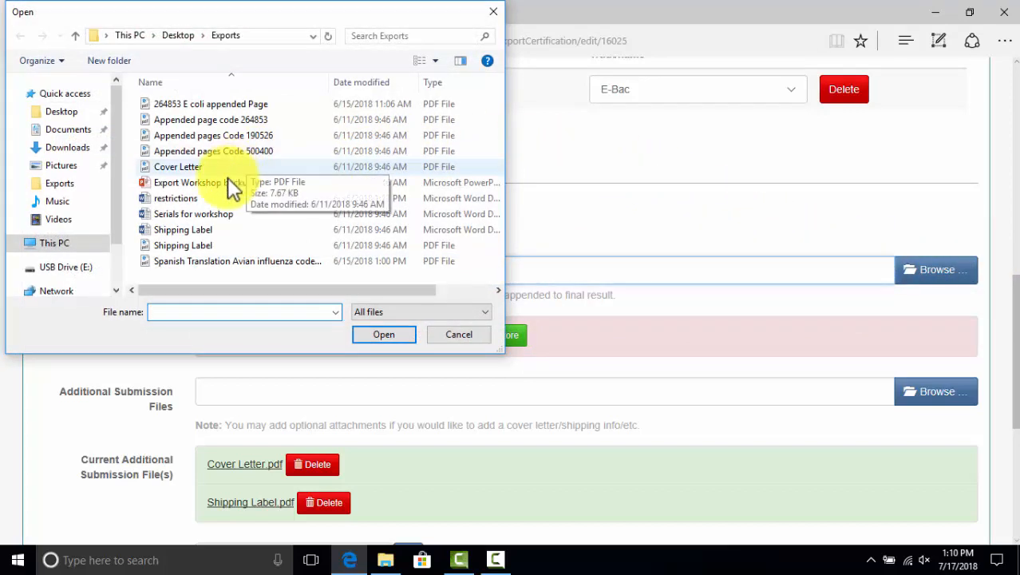
scroll(224, 213, right, 2)
scroll(227, 219, left, 2)
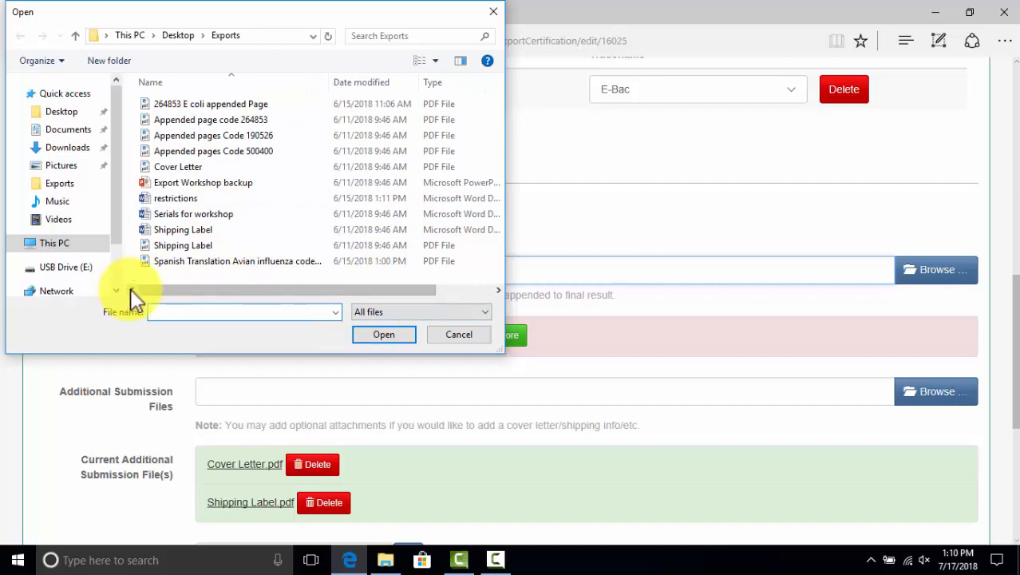
click(459, 334)
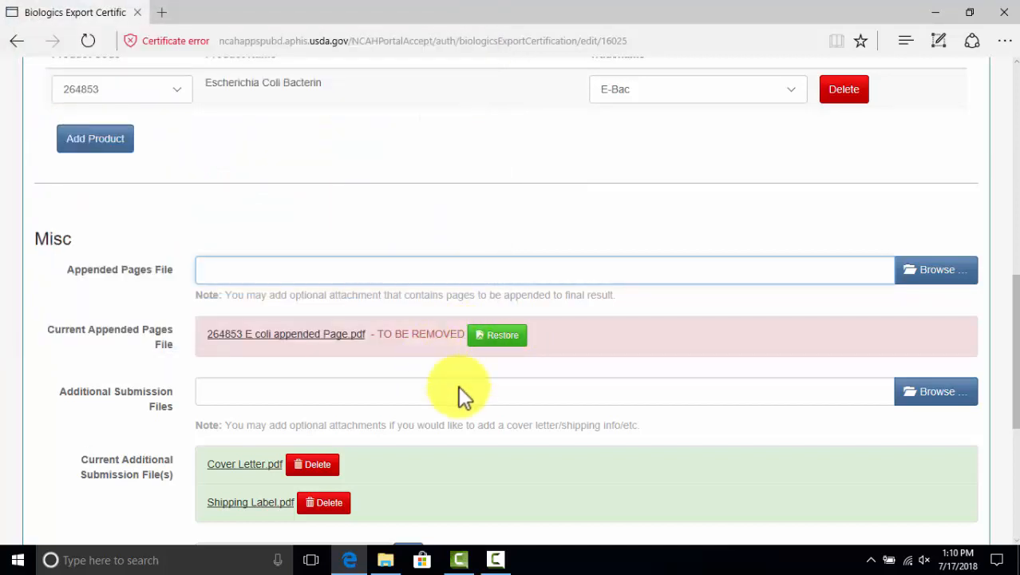
Accept 'I agree' and save, leaving only Cover Letter.pdf and Shipping Label.pdf attached
scroll(443, 372, down, 4)
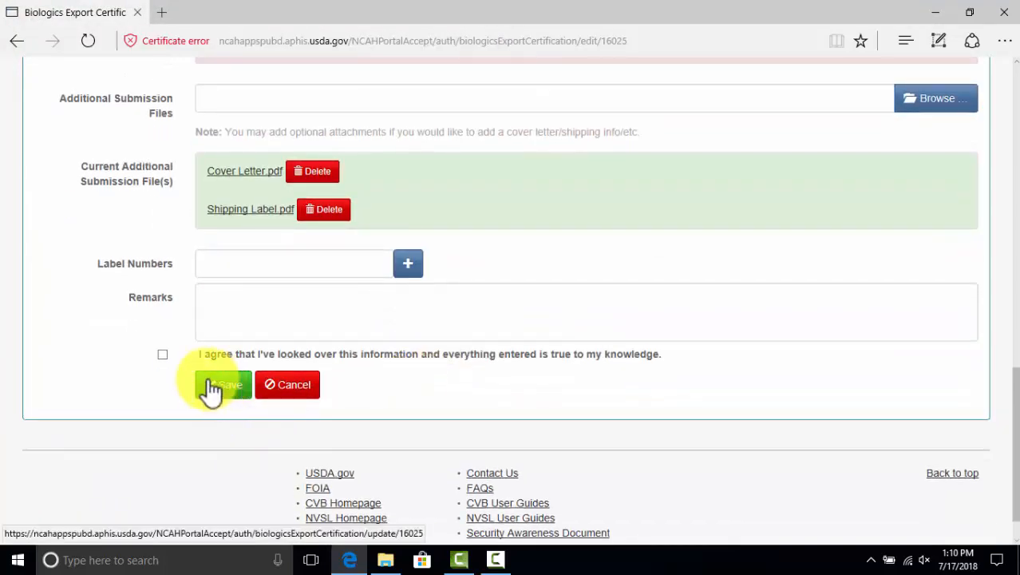
click(164, 356)
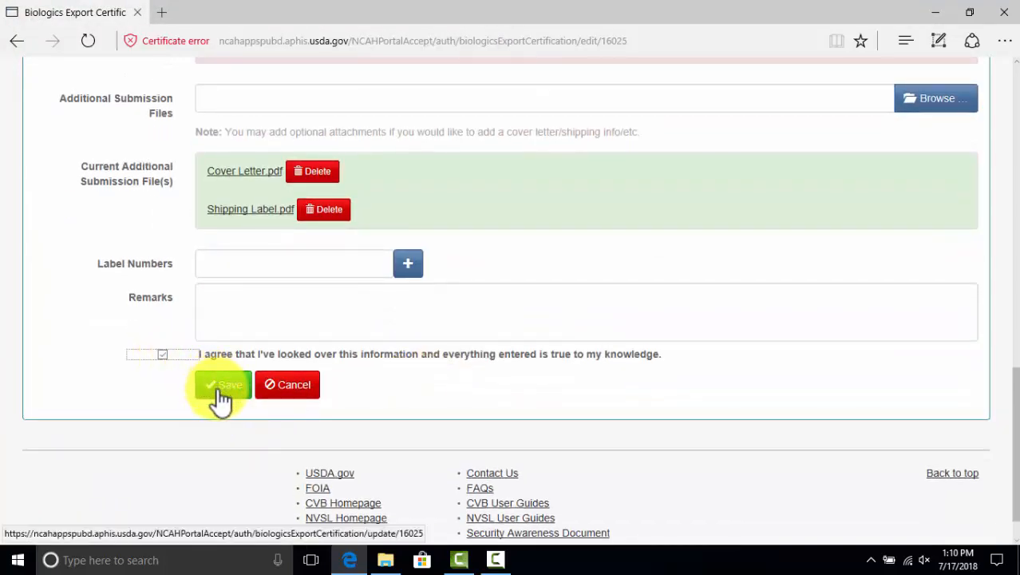
click(219, 387)
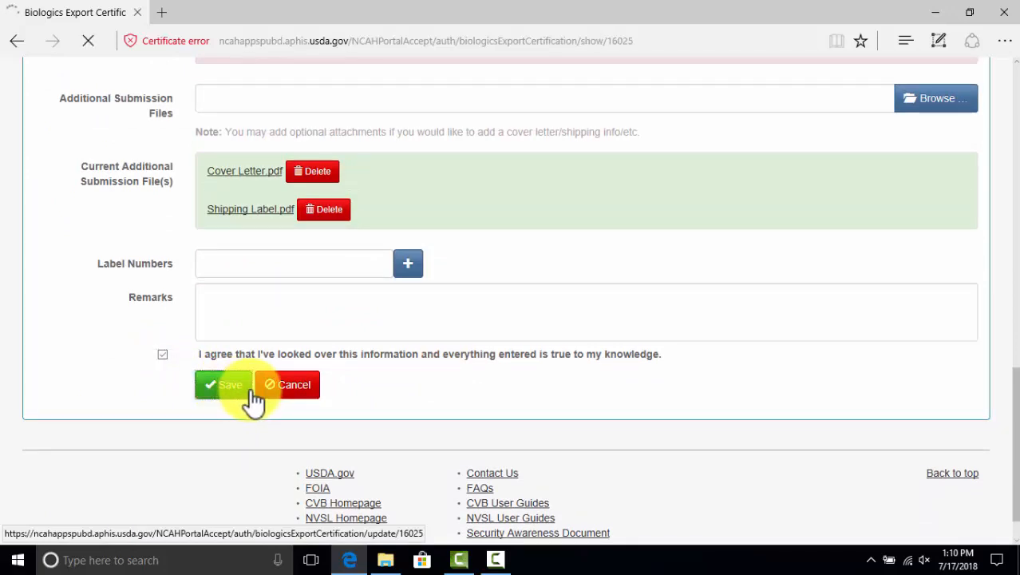
scroll(250, 399, down, 10)
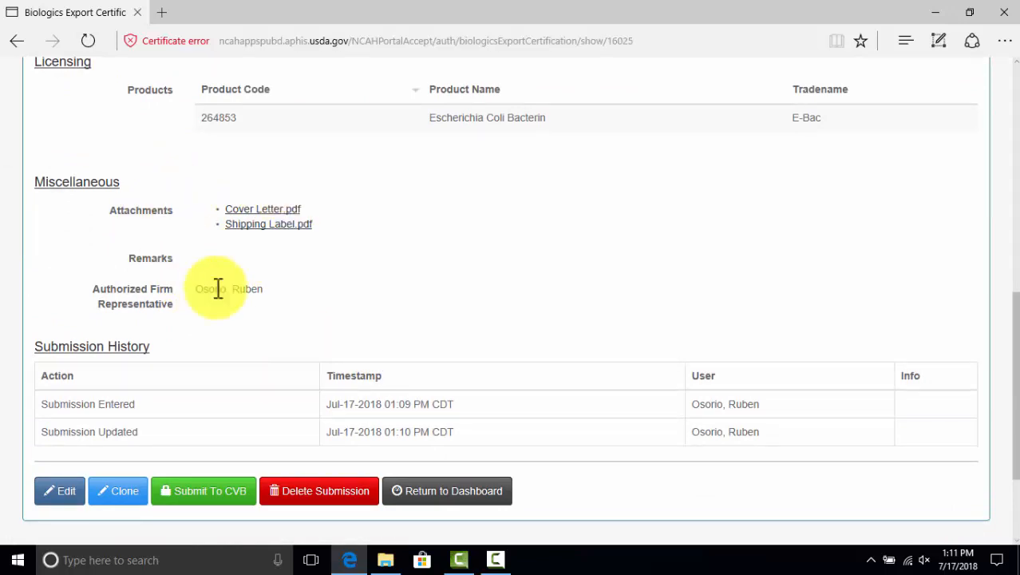
Reopen the certification and attach 'Appended page code 264853' as the appended pages file
click(481, 501)
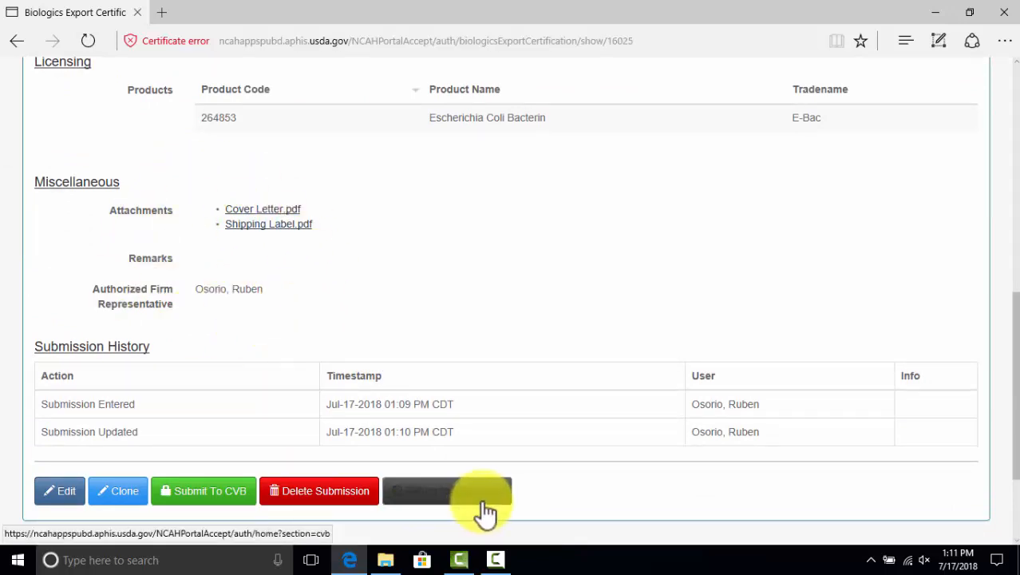
click(64, 495)
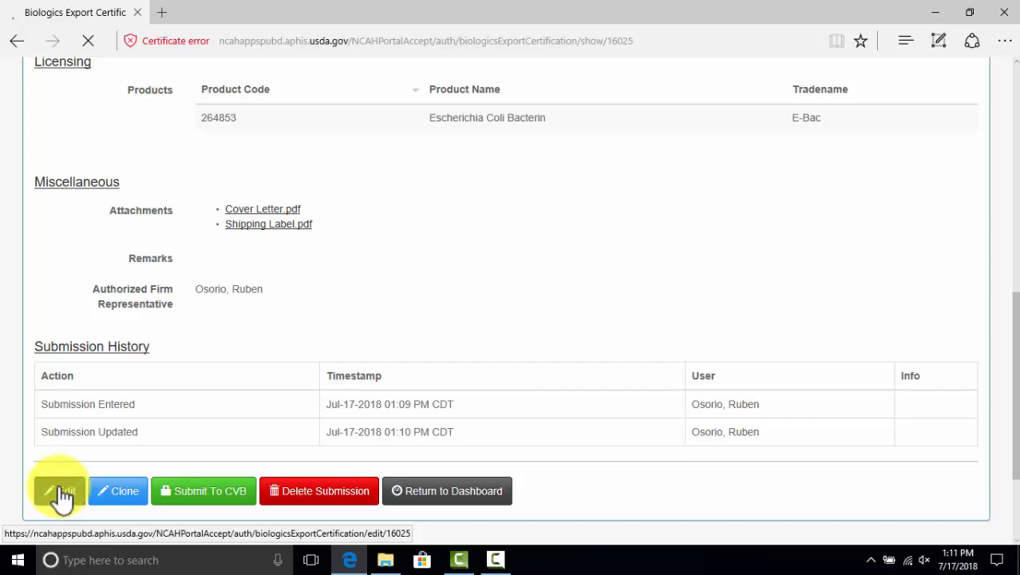
scroll(624, 441, down, 5)
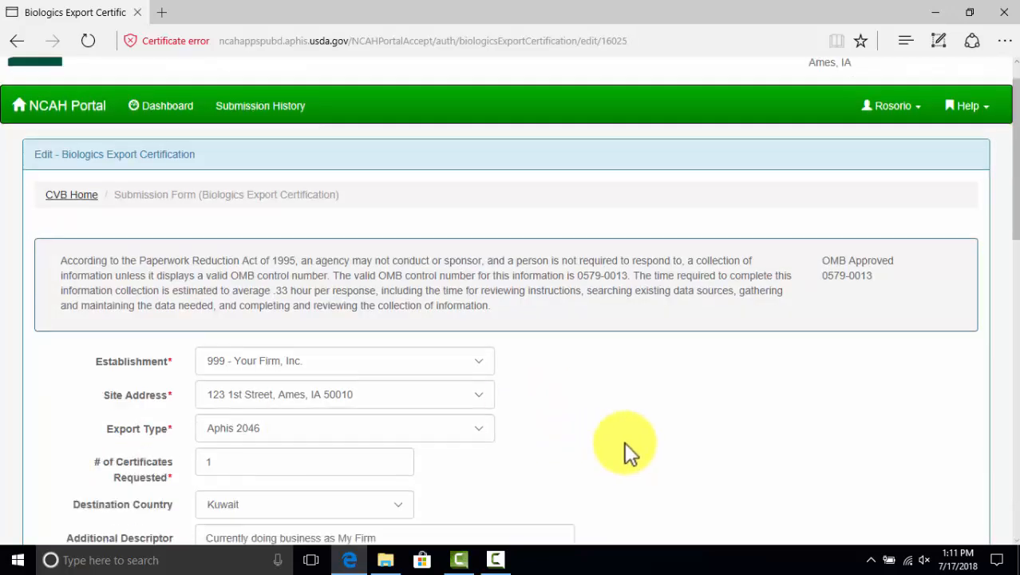
scroll(534, 408, down, 5)
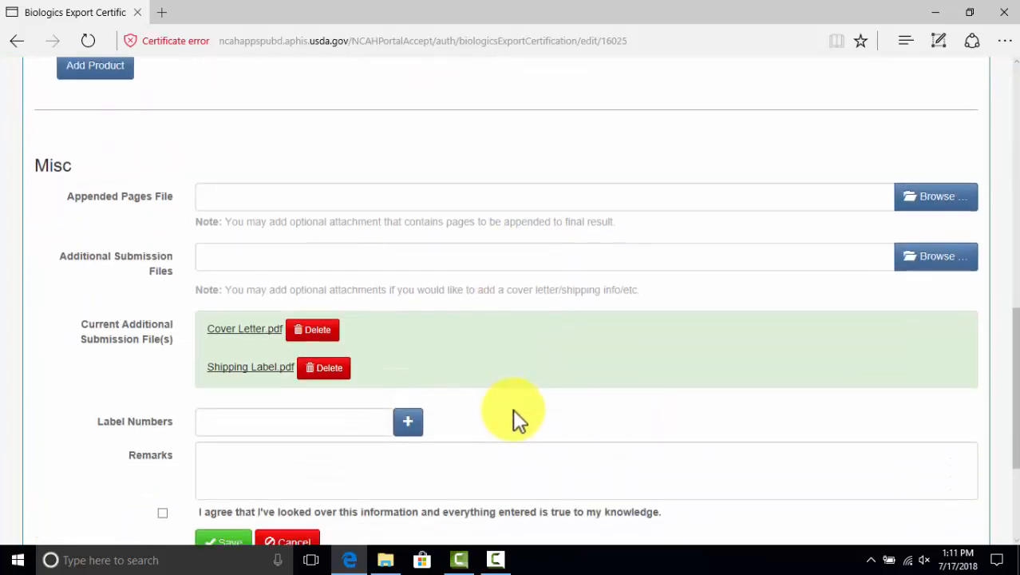
click(932, 205)
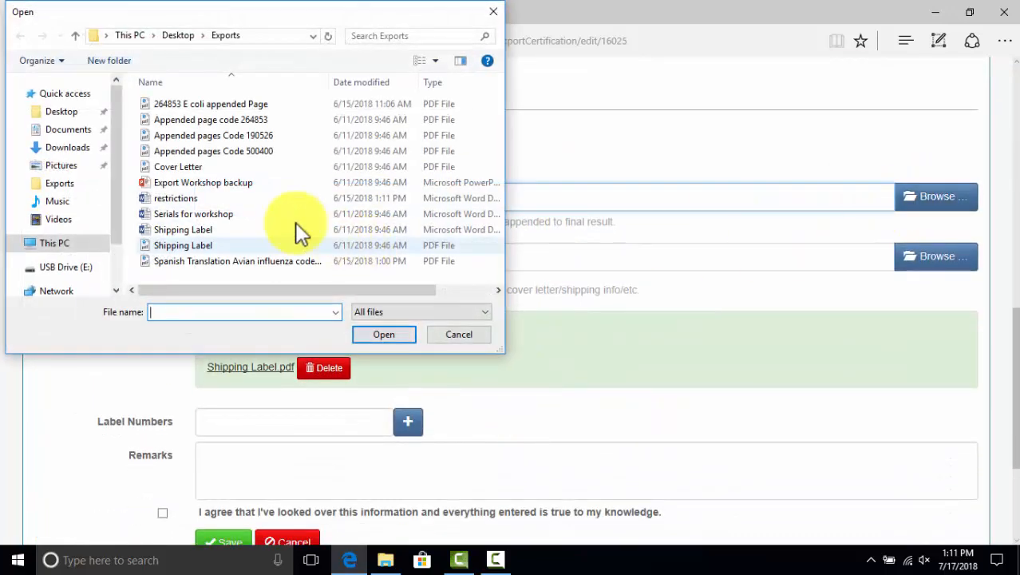
click(249, 122)
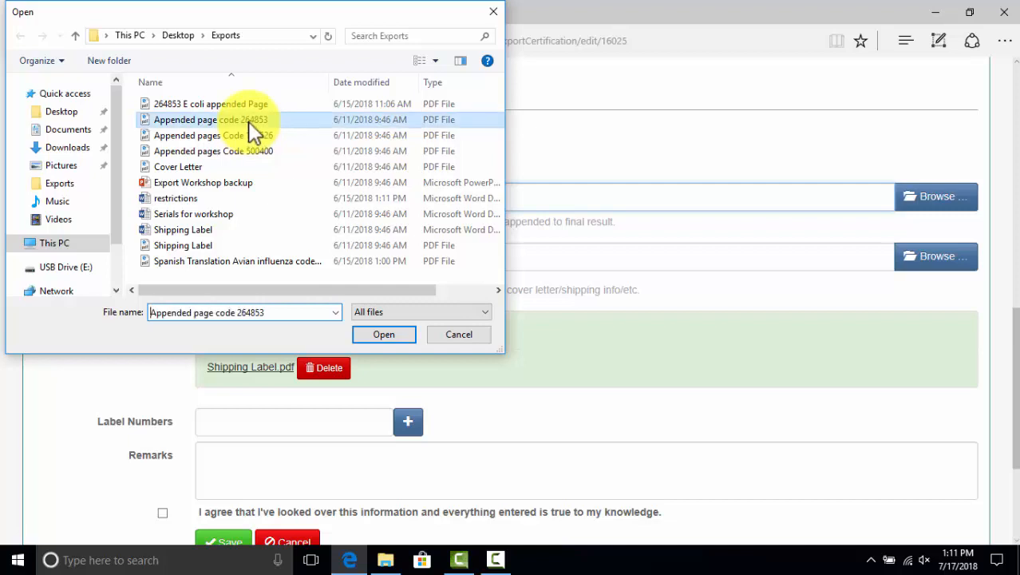
click(383, 334)
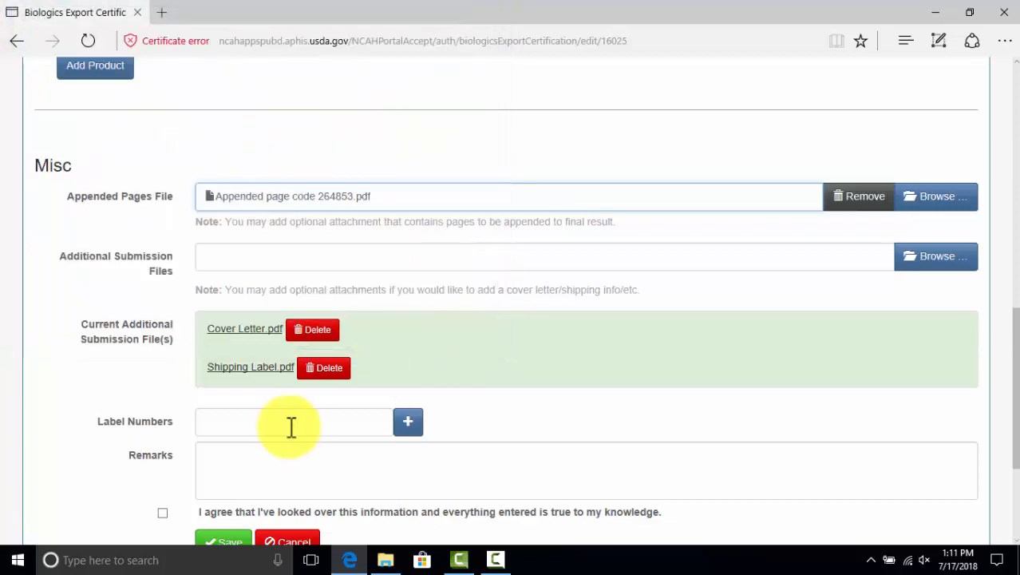
Accept 'I agree' and save, logging a second Submission Updated entry at 01:11 PM
scroll(162, 390, down, 3)
click(163, 312)
click(216, 347)
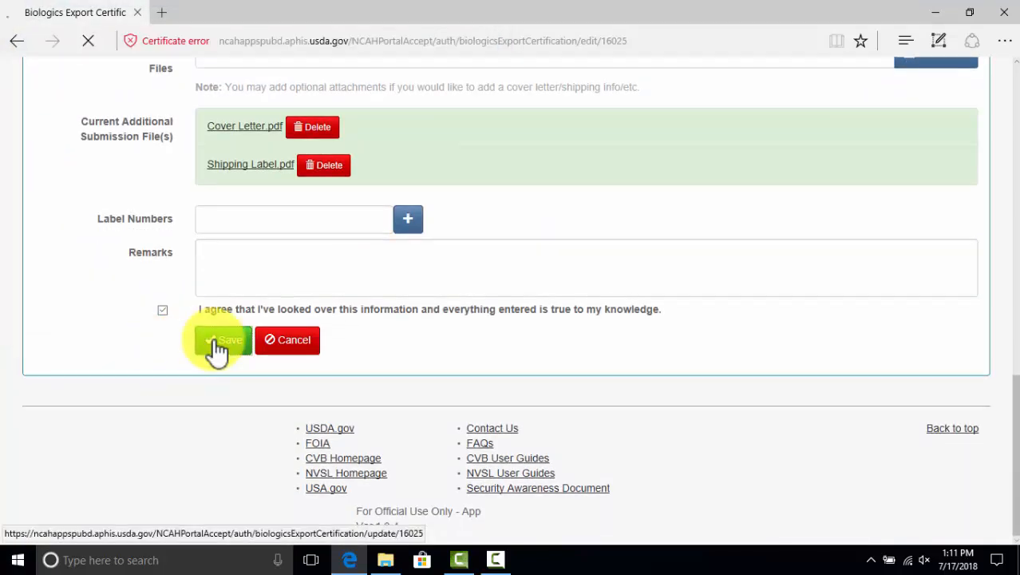
scroll(256, 369, down, 9)
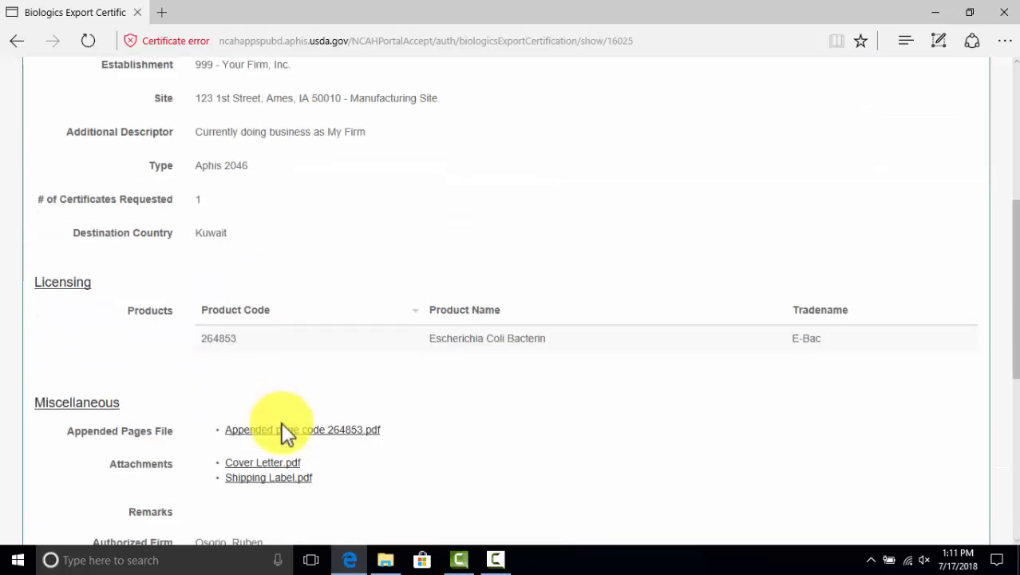
scroll(324, 231, up, 5)
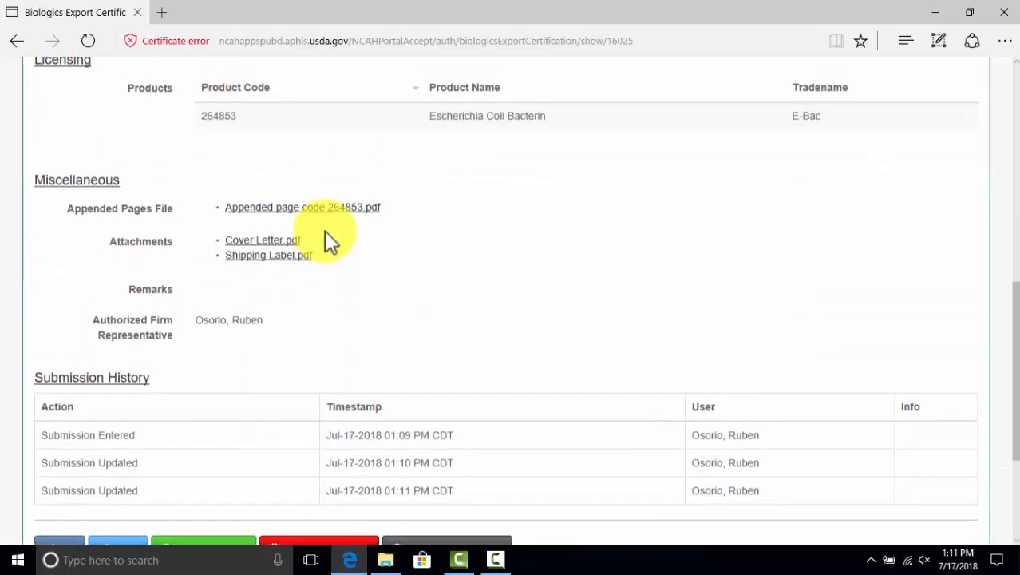
scroll(324, 232, down, 4)
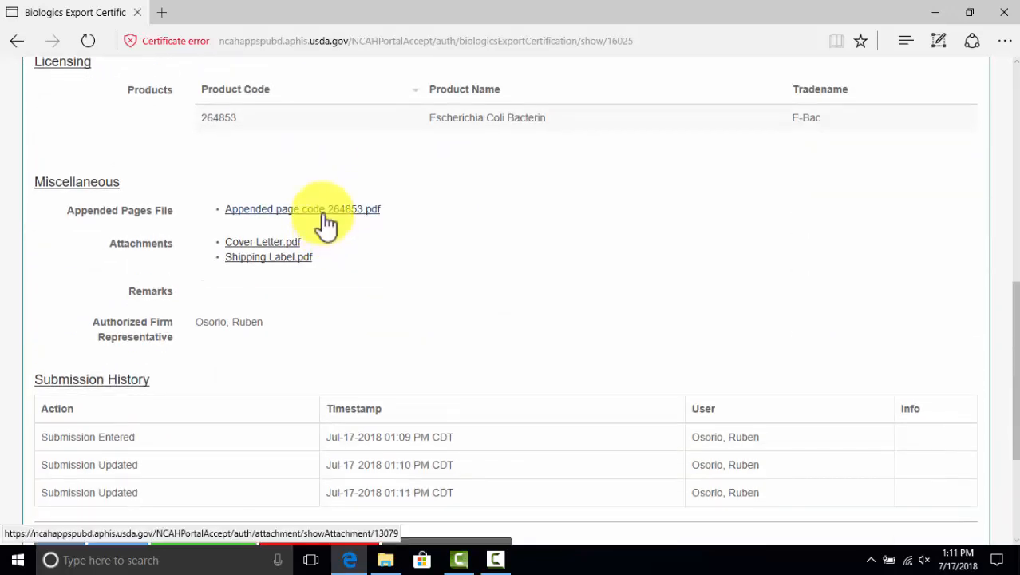
click(327, 211)
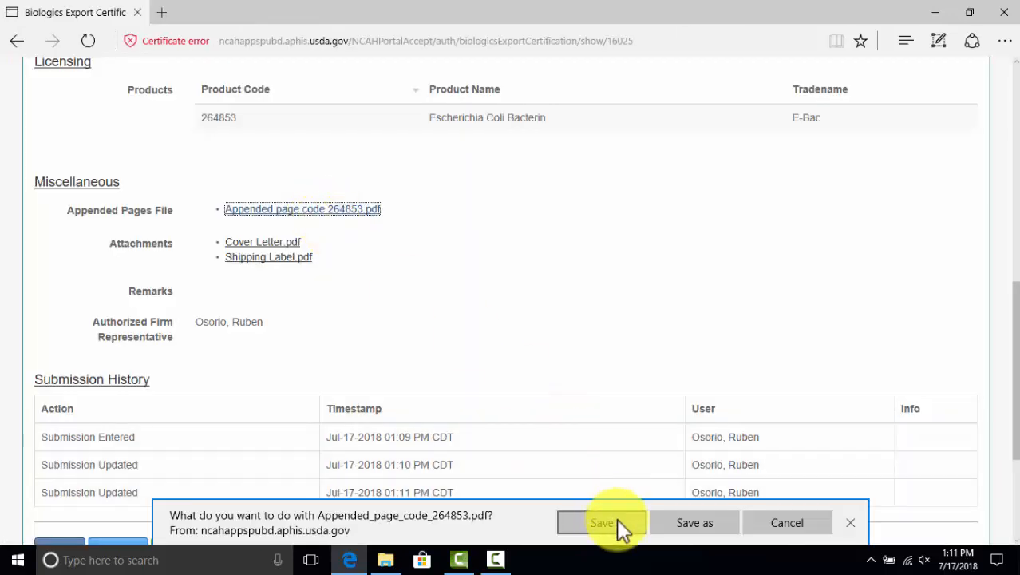
click(617, 521)
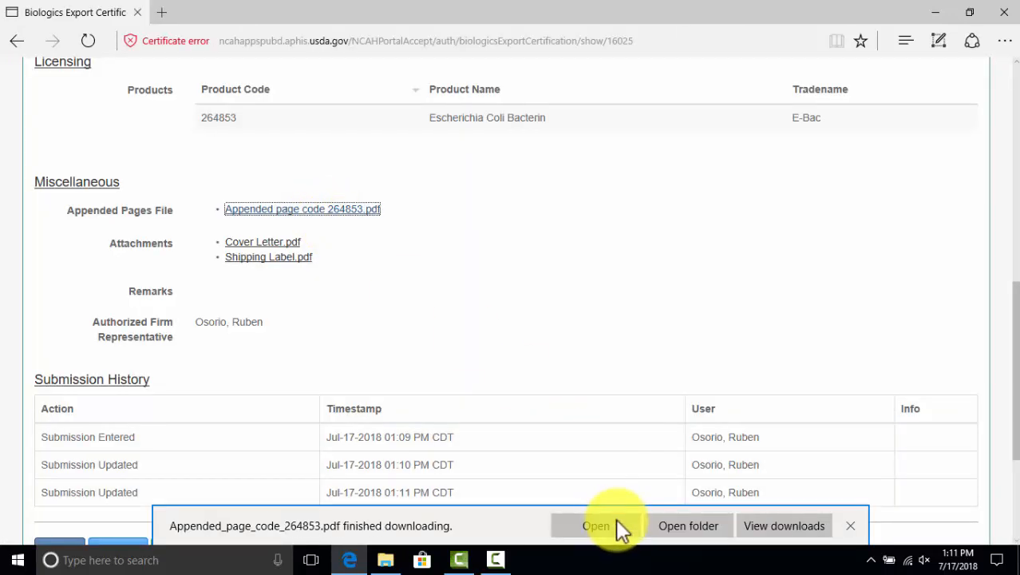
click(616, 518)
scroll(613, 445, down, 2)
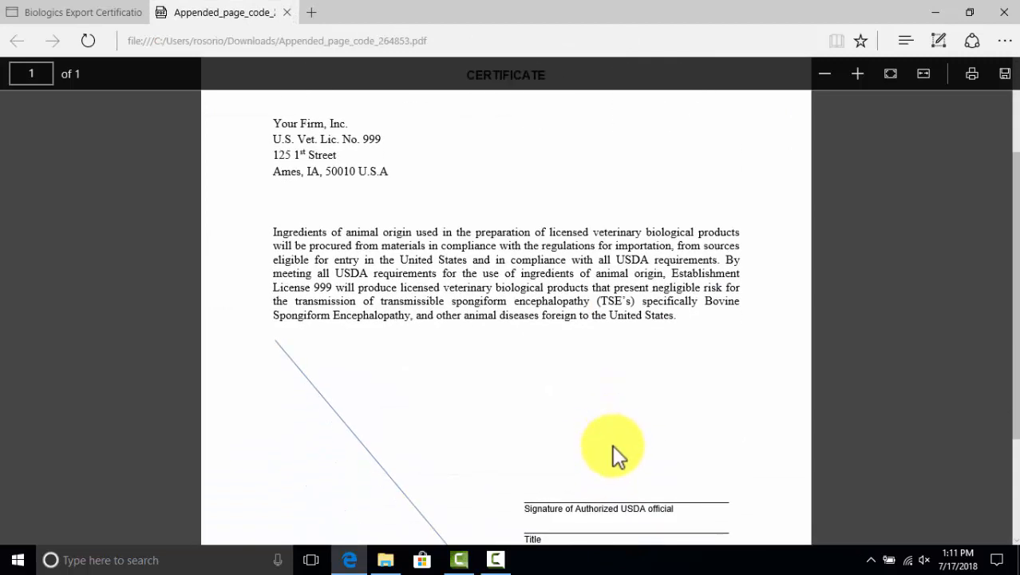
scroll(613, 444, up, 2)
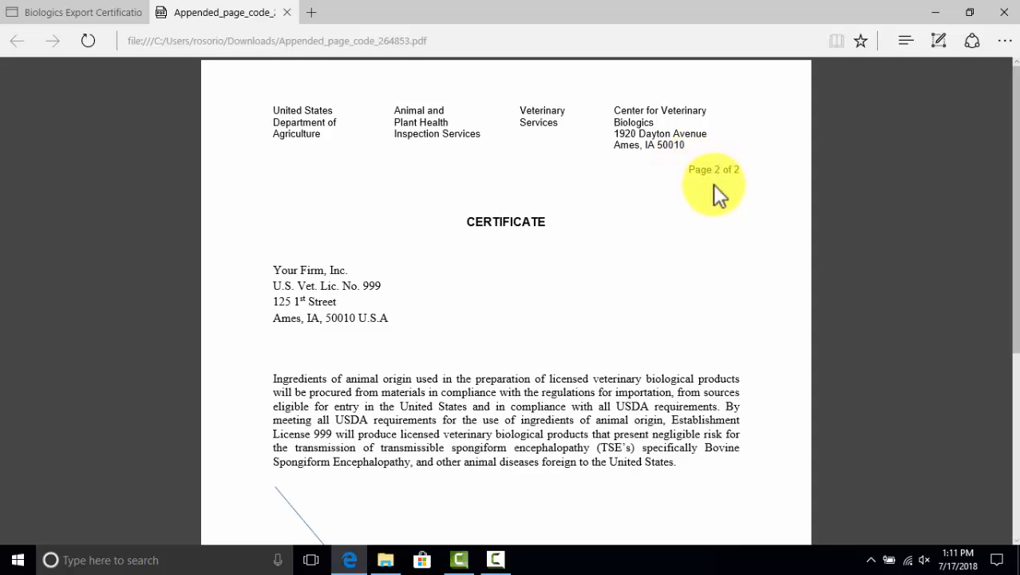
scroll(703, 186, down, 3)
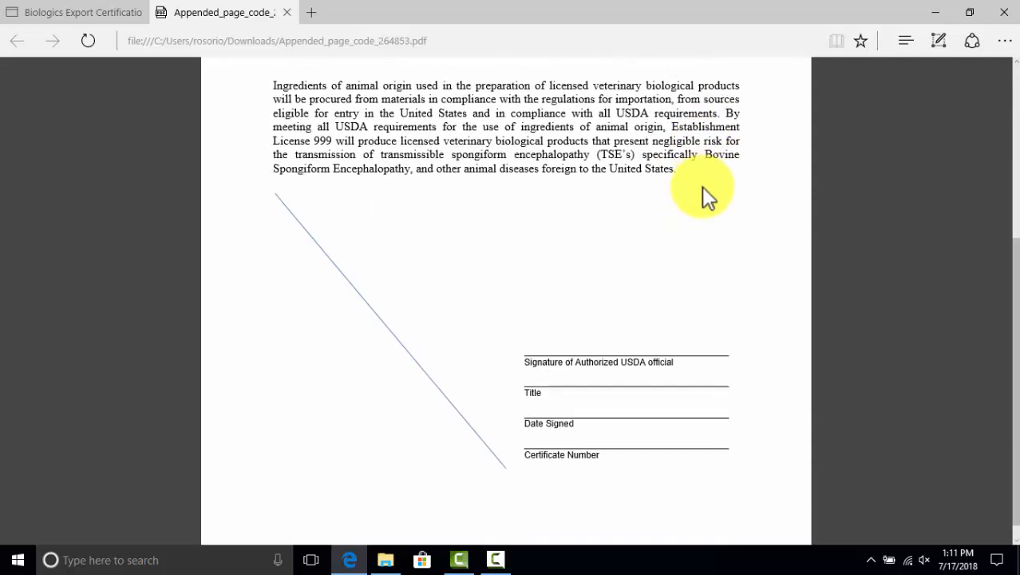
scroll(702, 189, up, 3)
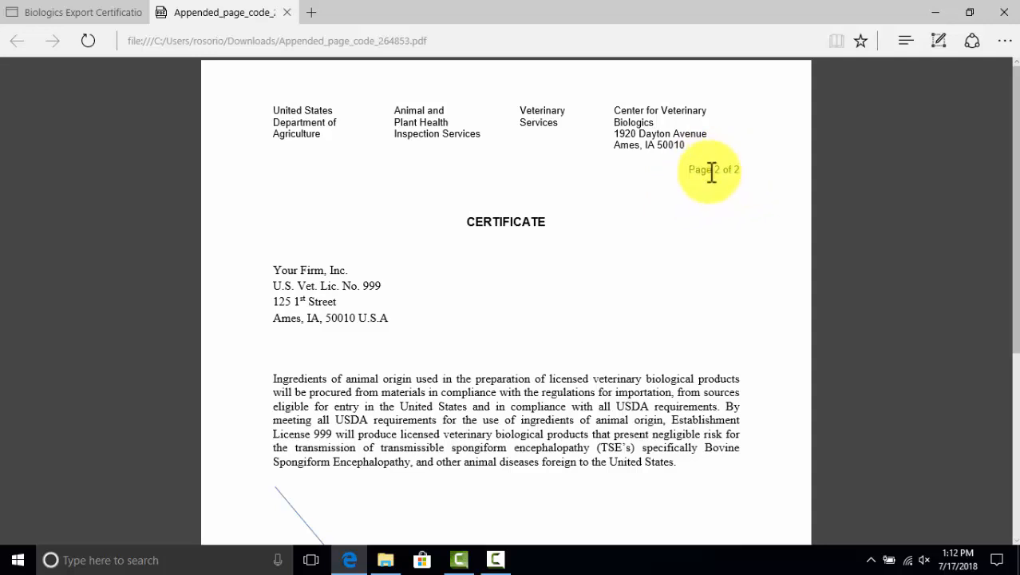
scroll(698, 199, down, 3)
scroll(698, 199, down, 1)
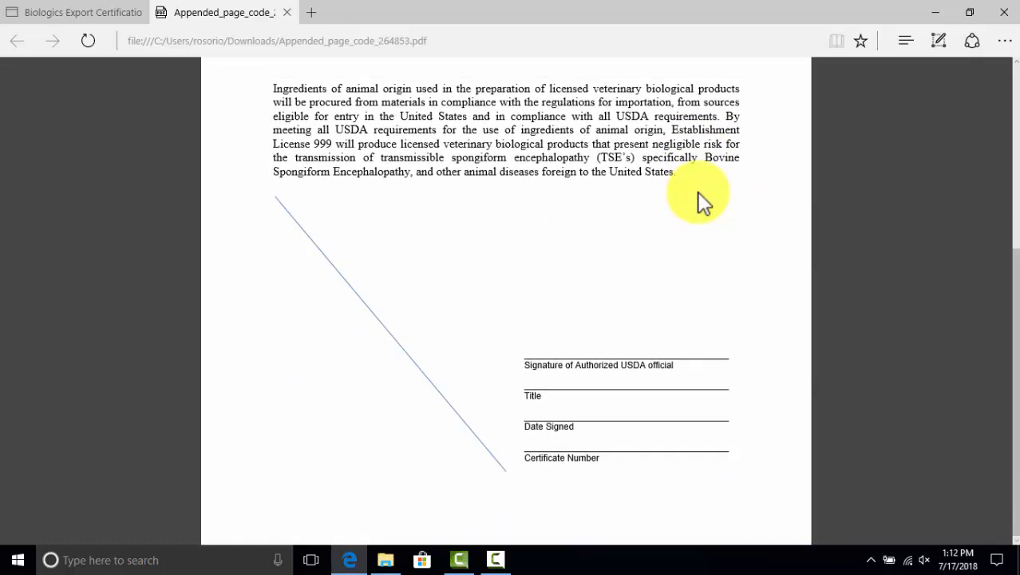
scroll(699, 199, up, 4)
scroll(699, 201, down, 4)
scroll(700, 205, up, 1)
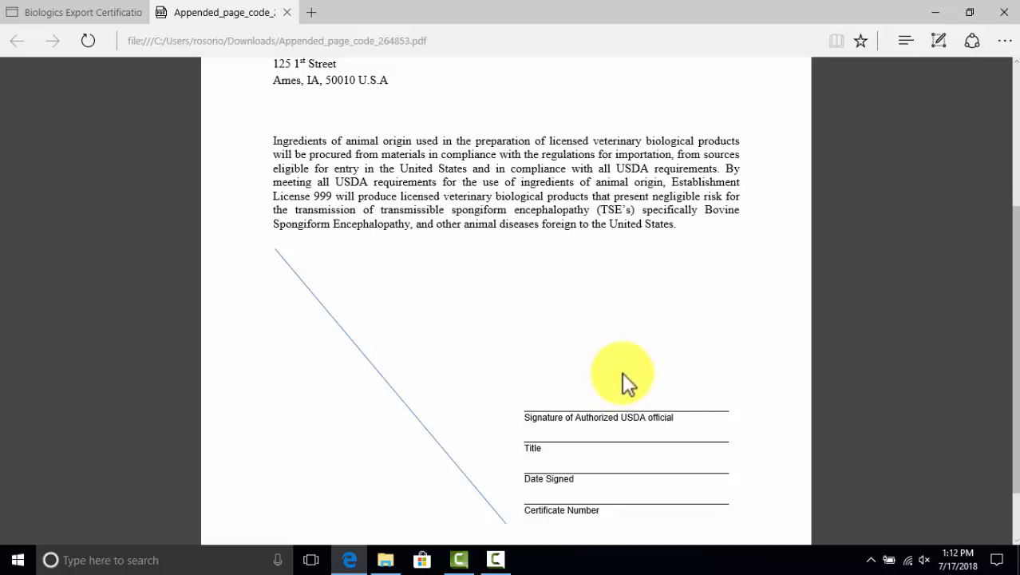
scroll(622, 372, up, 5)
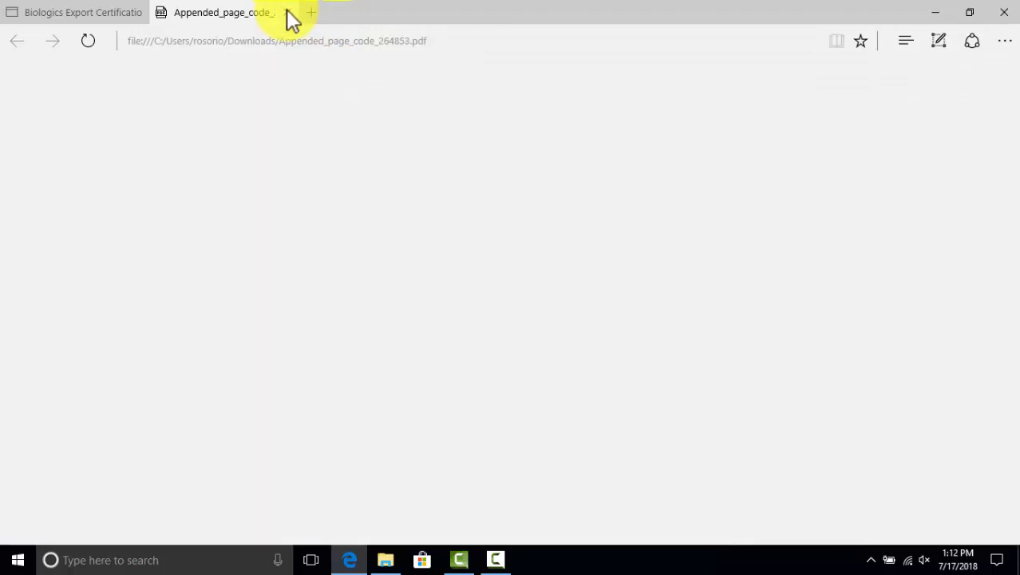
click(287, 12)
scroll(479, 240, down, 2)
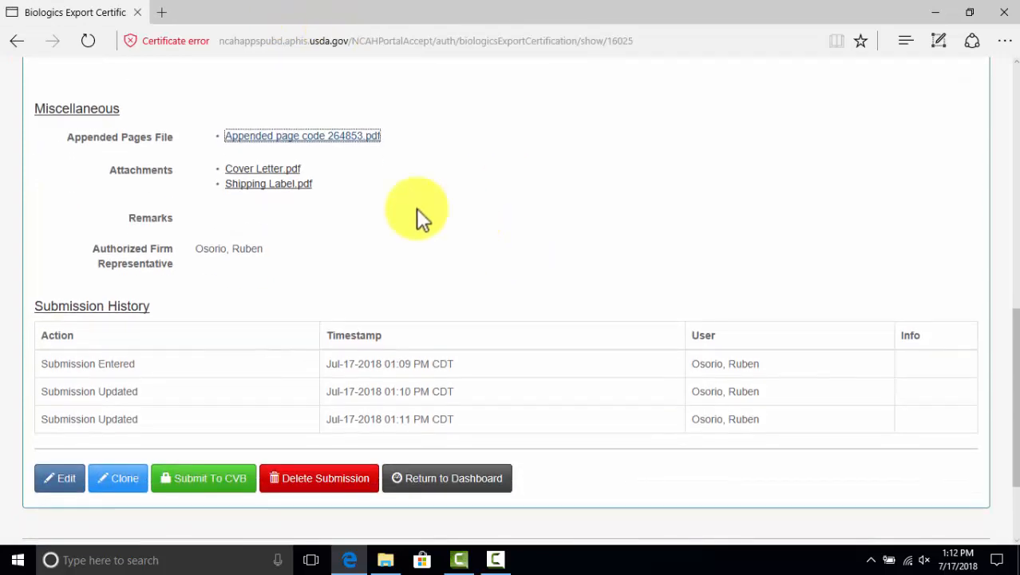
Download and open Cover_Letter.pdf to read its note to the Export Manager
click(270, 170)
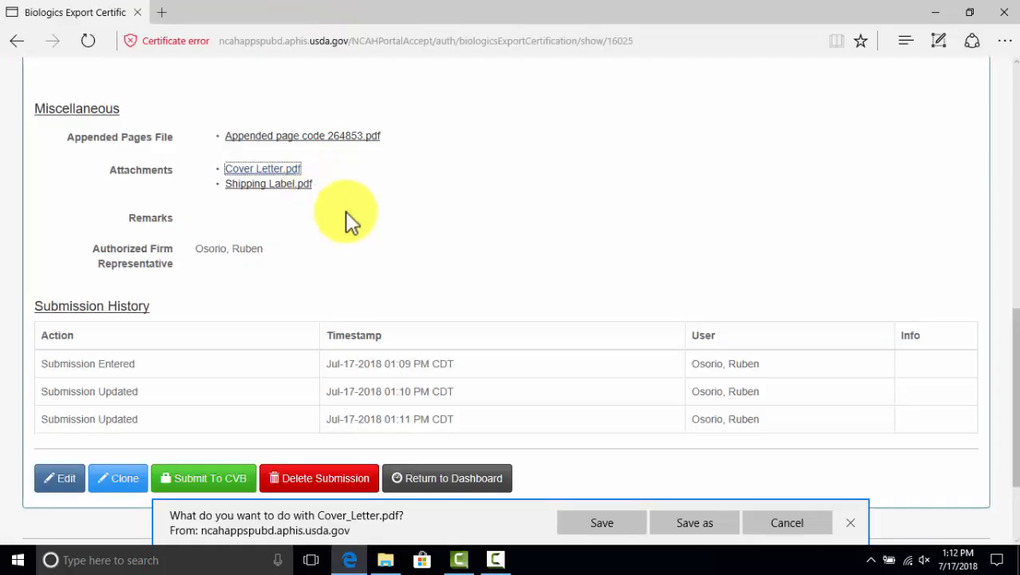
click(606, 522)
click(597, 522)
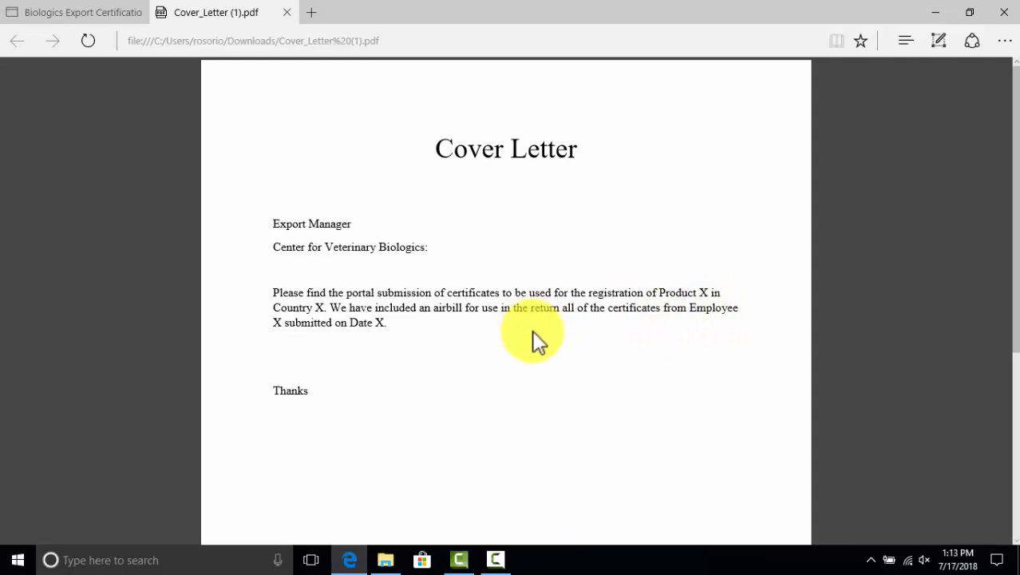
scroll(533, 342, down, 3)
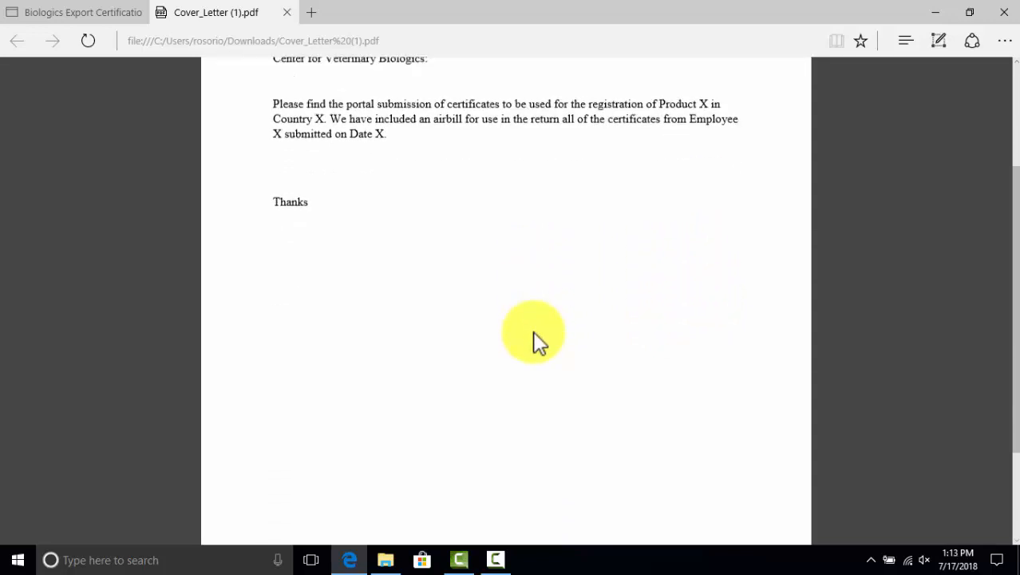
scroll(531, 319, up, 3)
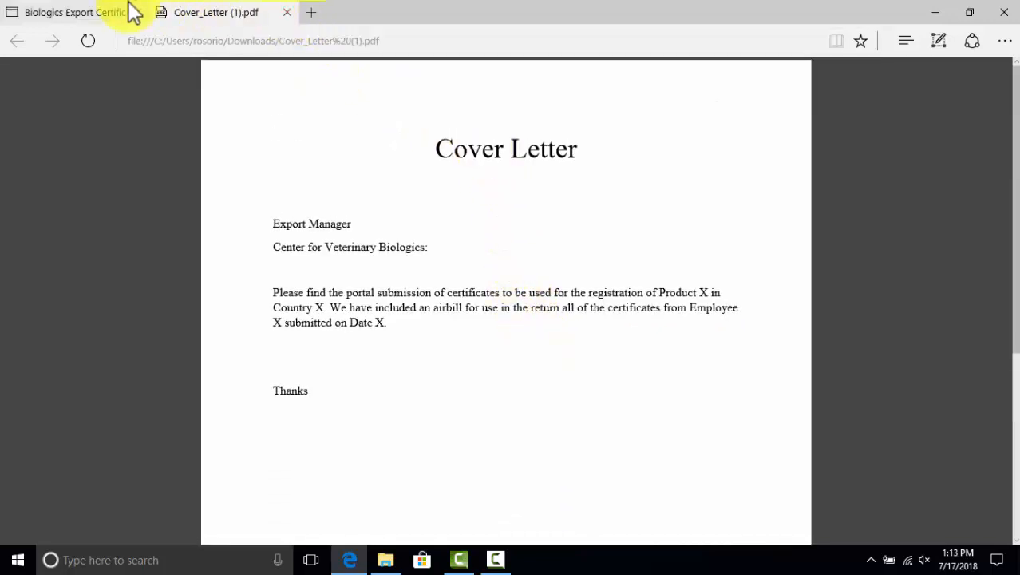
Close the cover letter, then download, review and close Shipping_Label.pdf
click(287, 13)
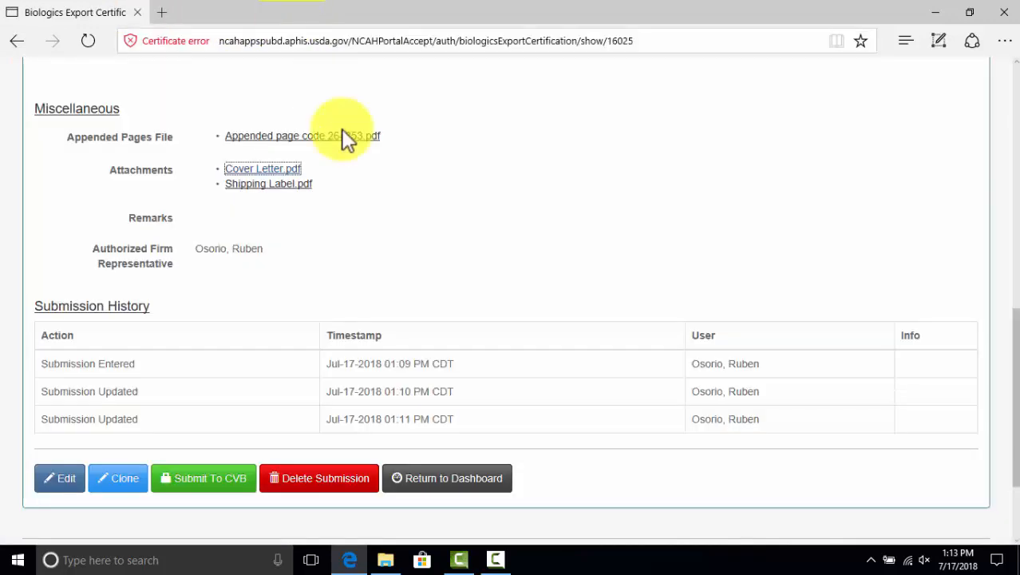
click(270, 185)
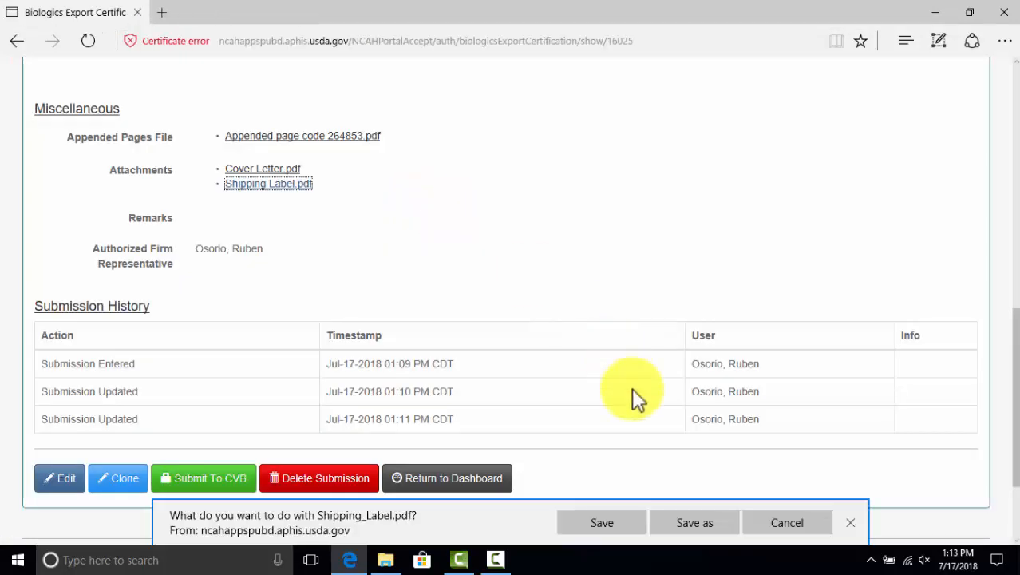
click(599, 517)
click(591, 527)
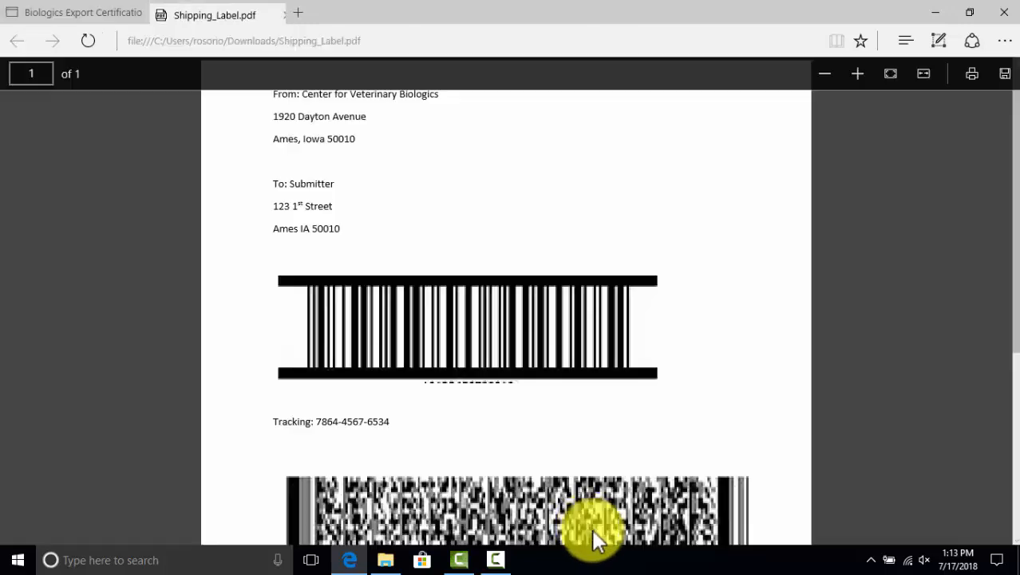
scroll(511, 259, down, 3)
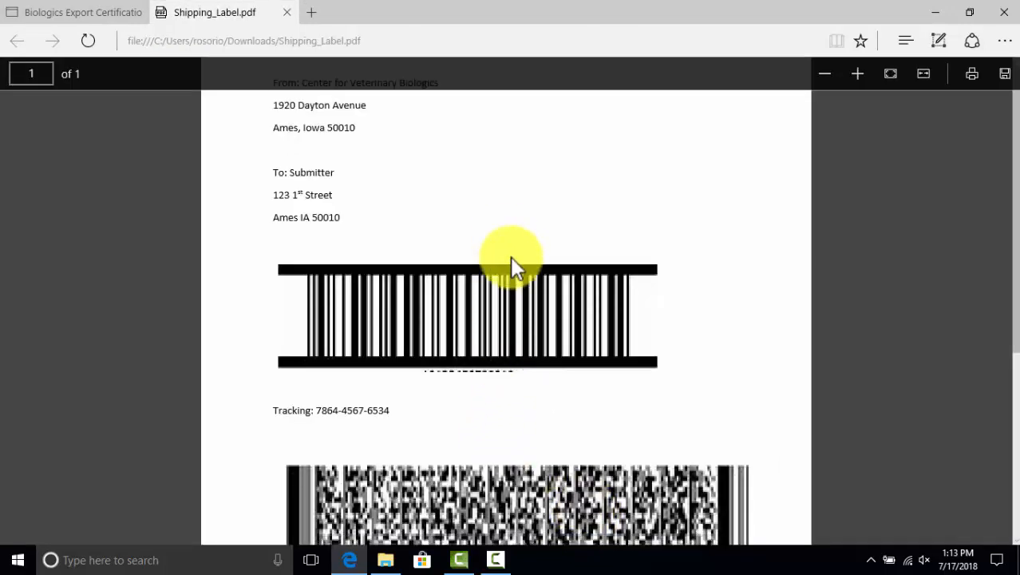
scroll(512, 269, up, 3)
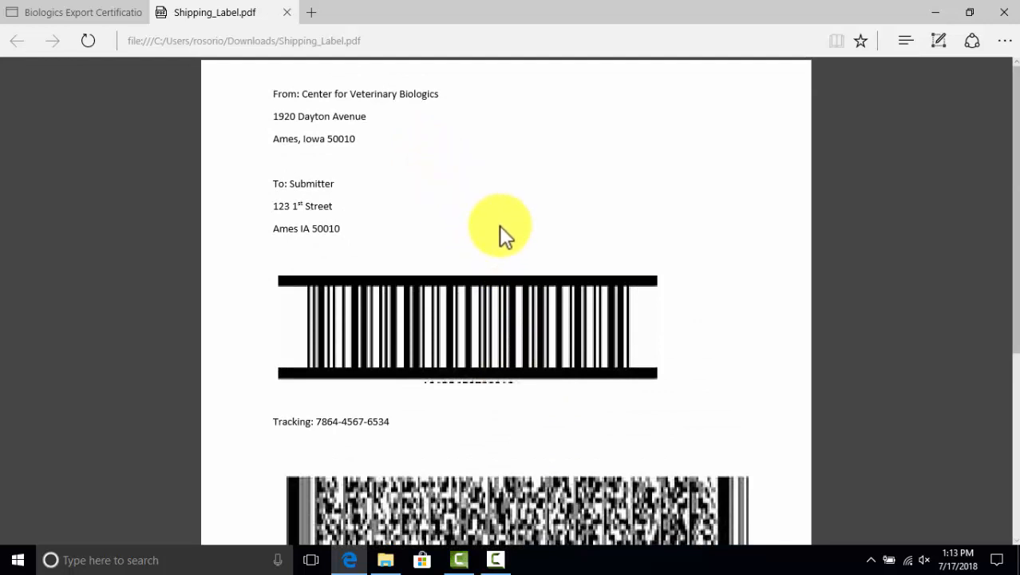
scroll(499, 226, down, 6)
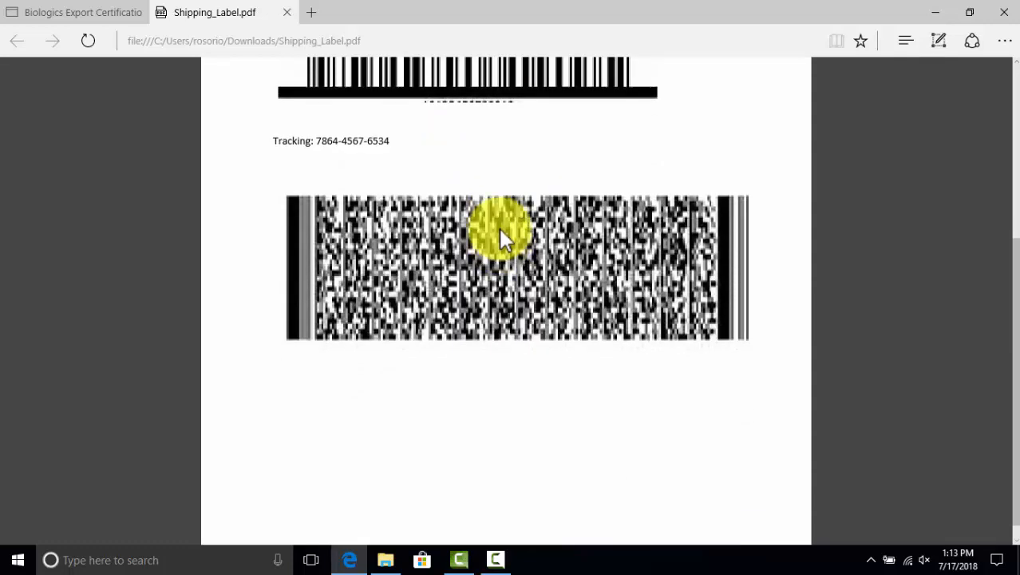
scroll(499, 228, up, 6)
scroll(498, 229, down, 5)
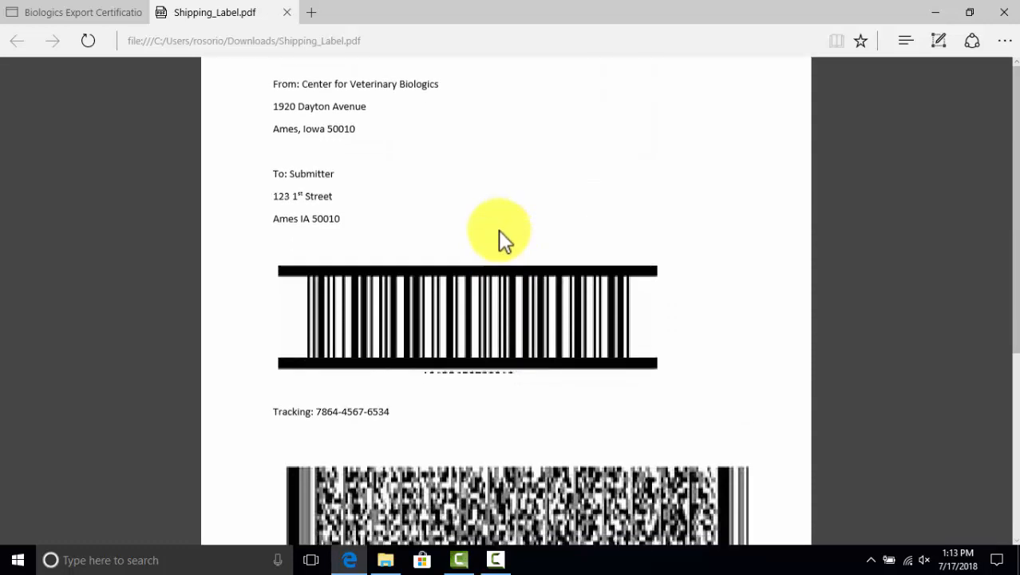
scroll(498, 232, up, 5)
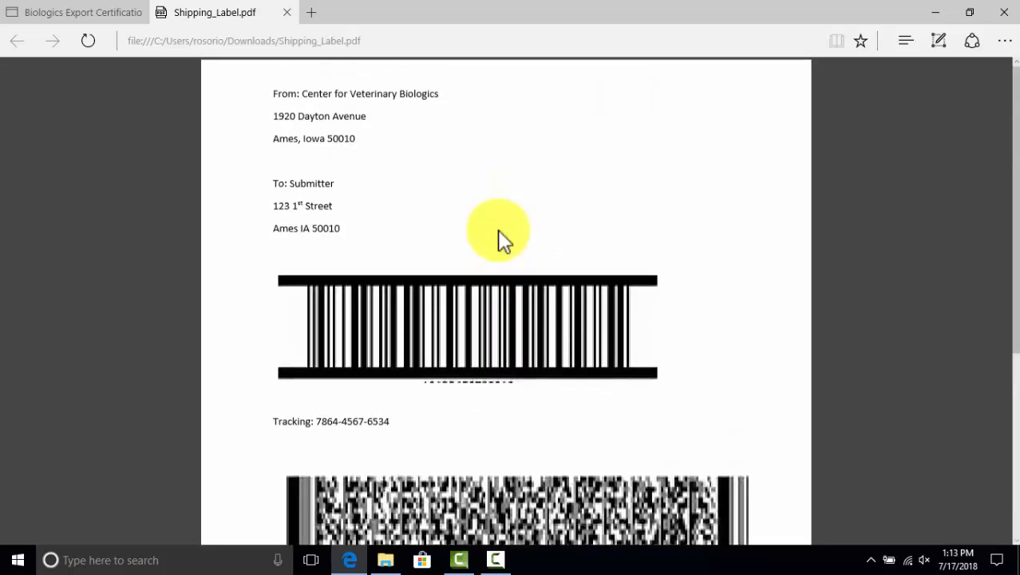
click(287, 13)
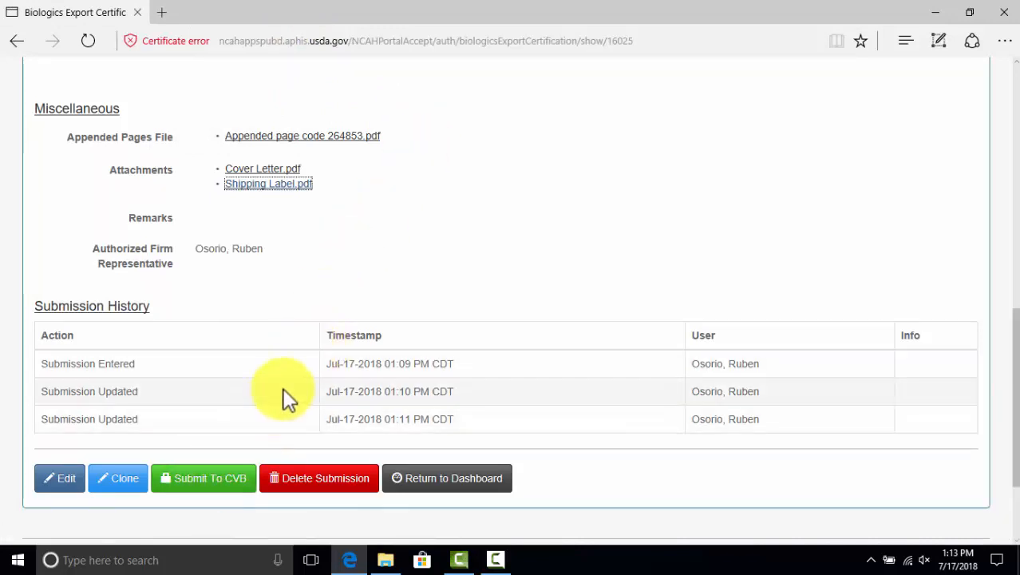
Submit the Aphis 2046 certification to CVB and confirm the dialog
scroll(310, 222, up, 2)
scroll(311, 222, up, 6)
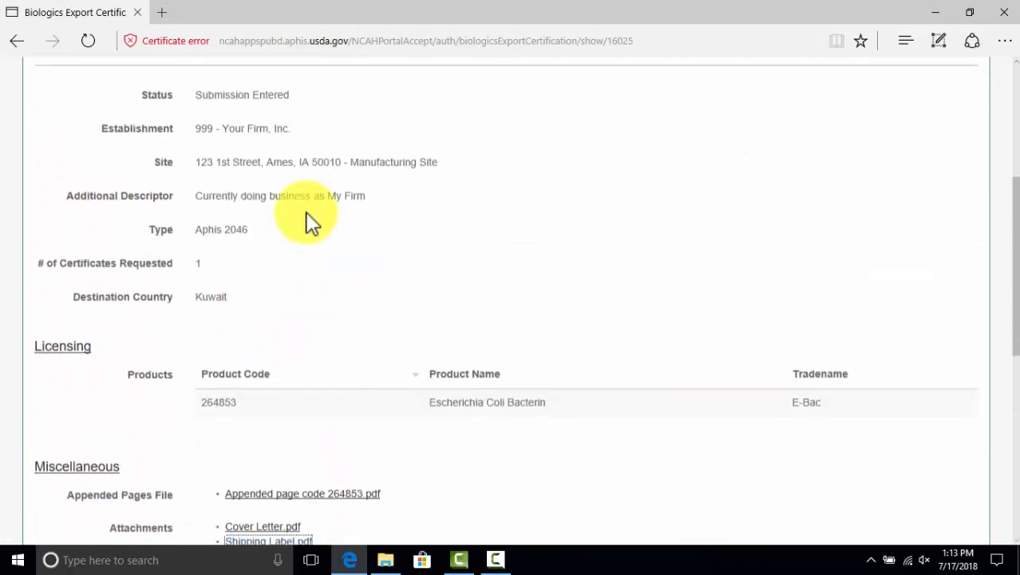
scroll(311, 214, down, 2)
scroll(304, 210, down, 8)
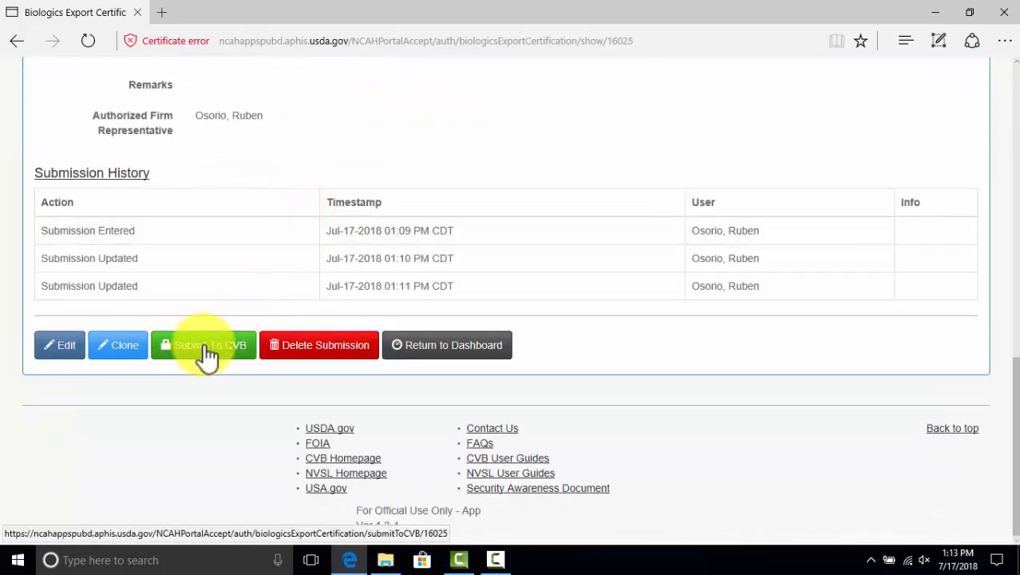
click(194, 355)
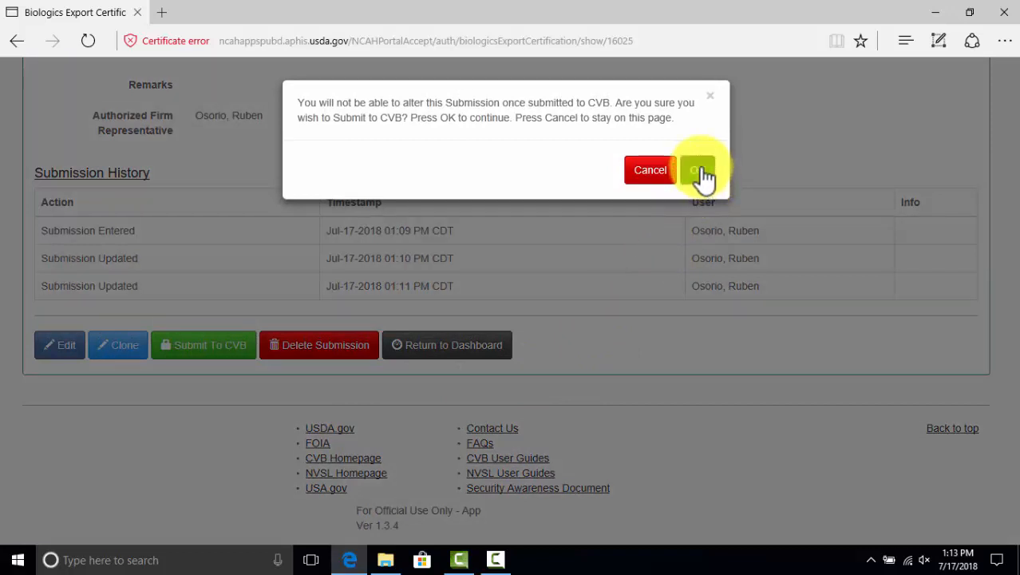
click(700, 171)
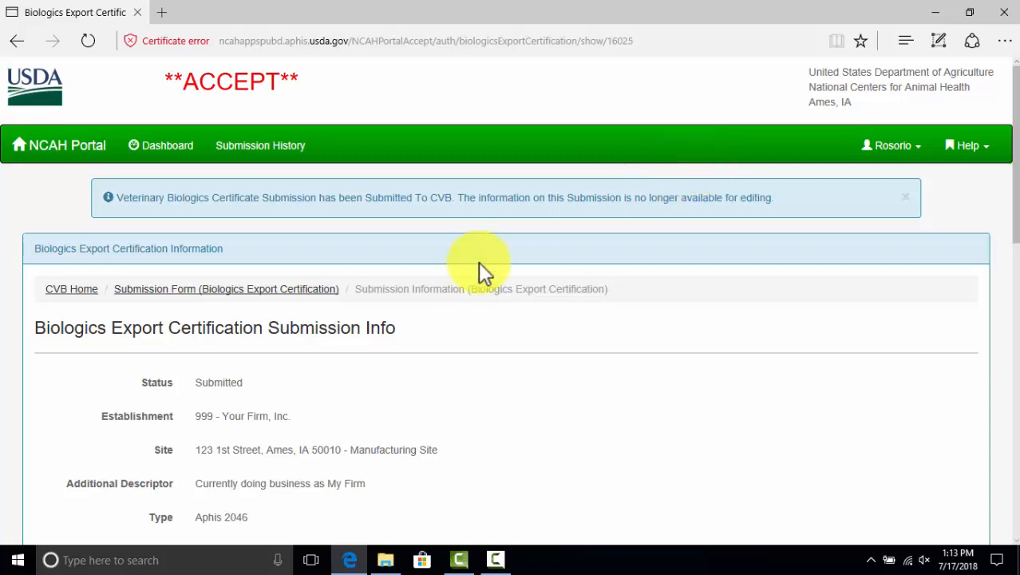
Review the Submitted status and the 01:13 PM Submitted To CVB history entry
scroll(423, 244, down, 1)
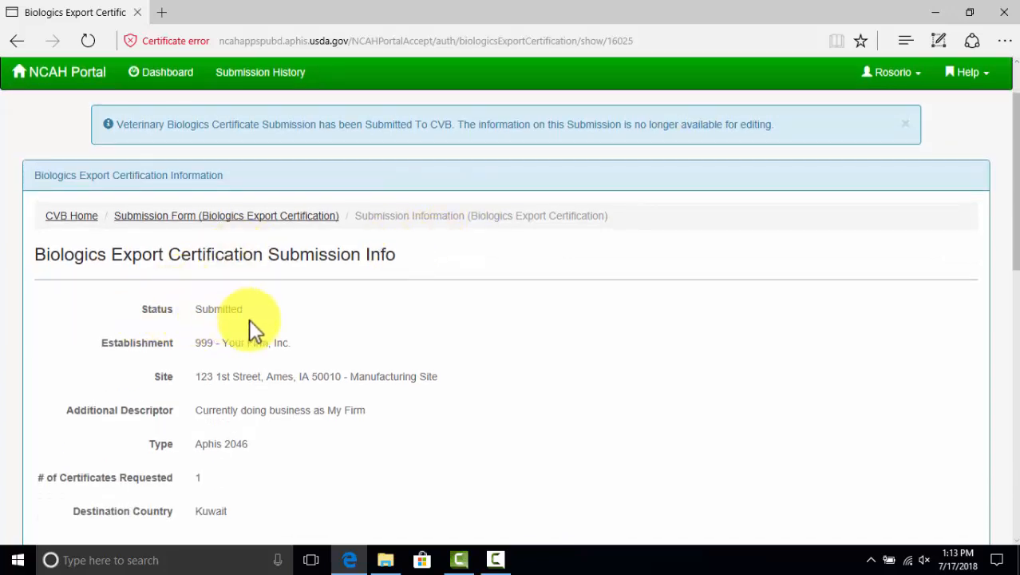
scroll(269, 313, down, 2)
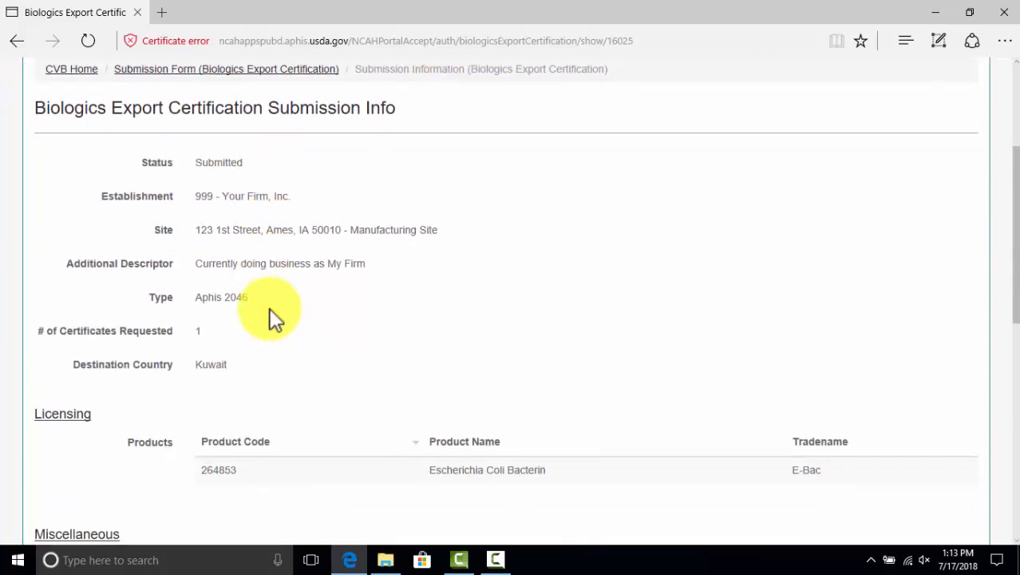
scroll(269, 317, down, 1)
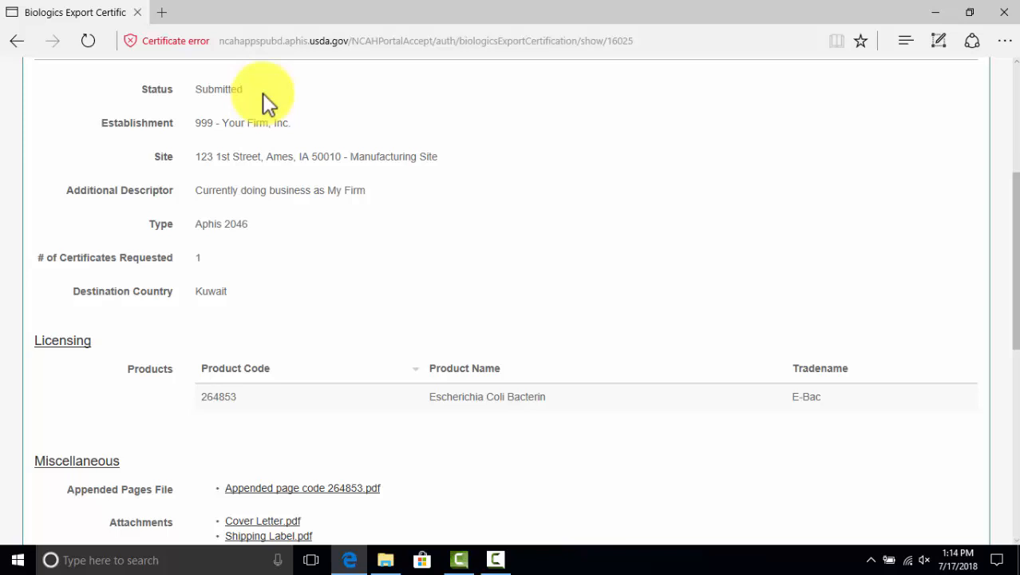
scroll(275, 104, down, 5)
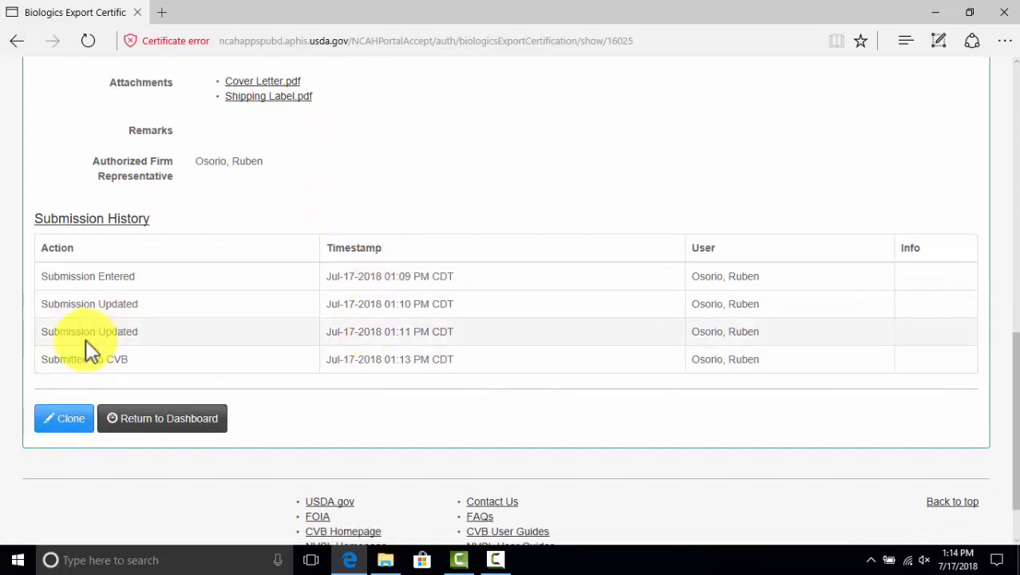
scroll(226, 340, up, 5)
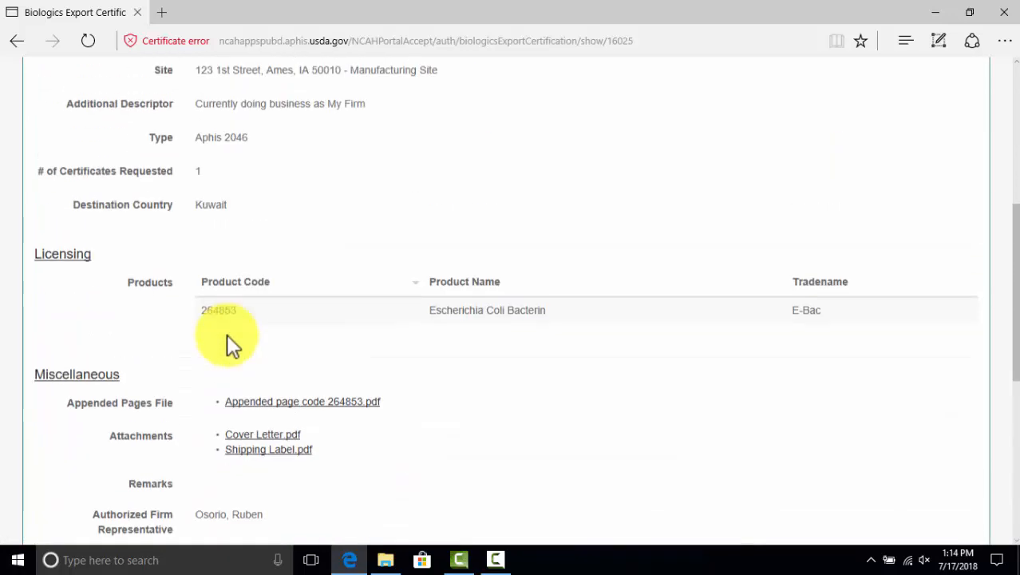
scroll(227, 334, up, 3)
scroll(227, 331, down, 2)
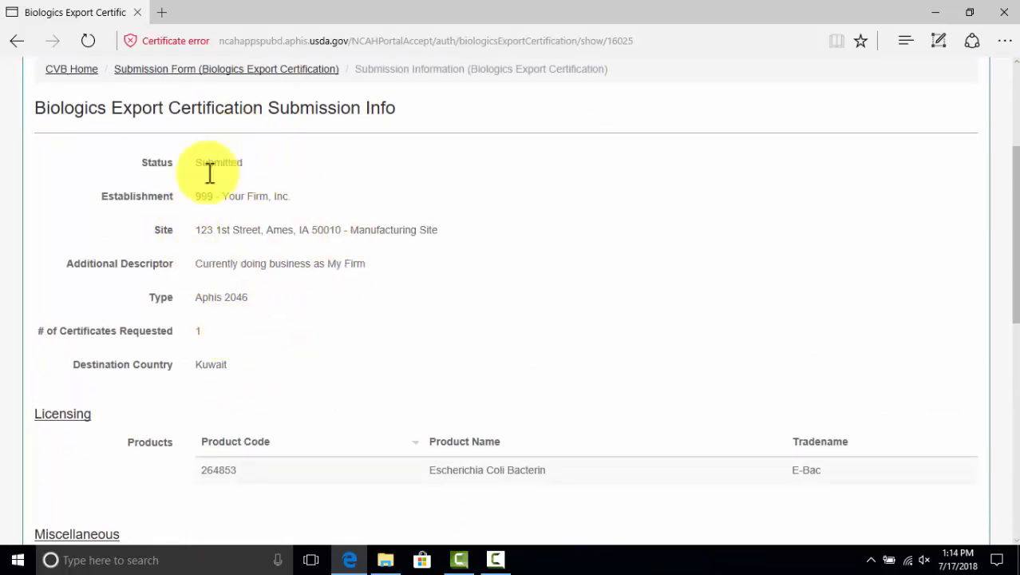
scroll(285, 296, down, 6)
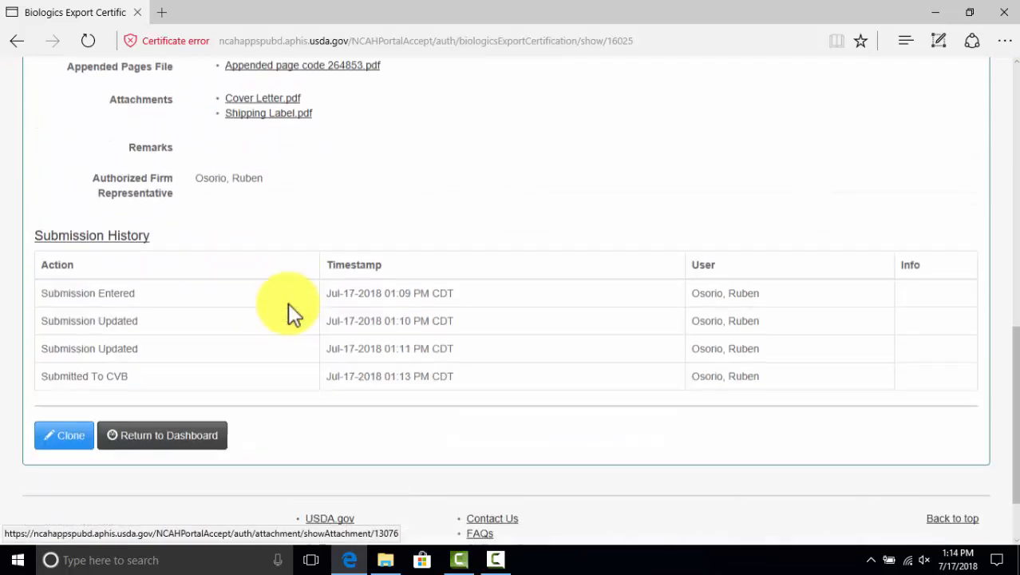
Clone the submission into a new form prefilled with Aphis 2046, Kuwait and product 264853 E-Bac
click(63, 425)
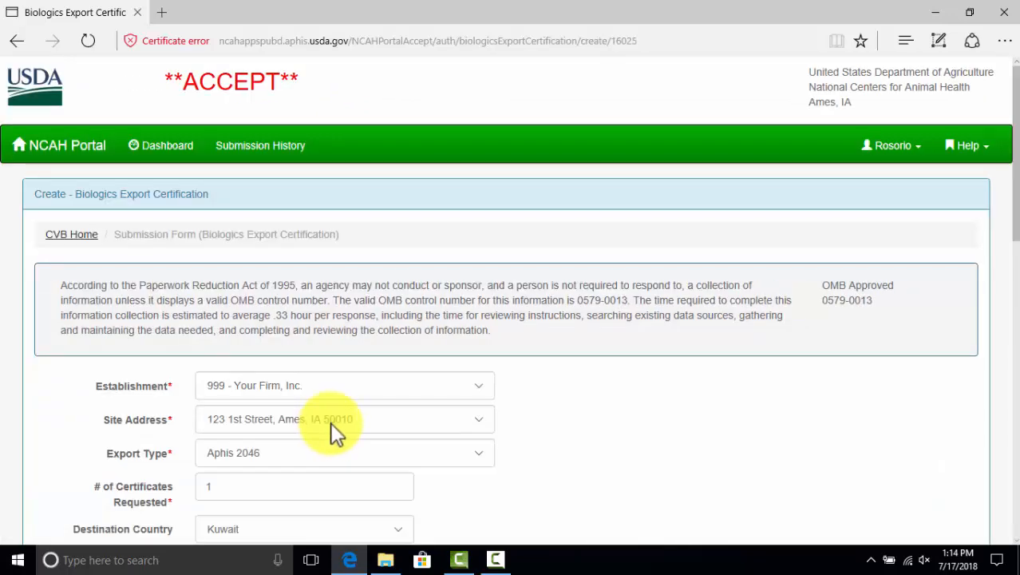
scroll(665, 368, down, 1)
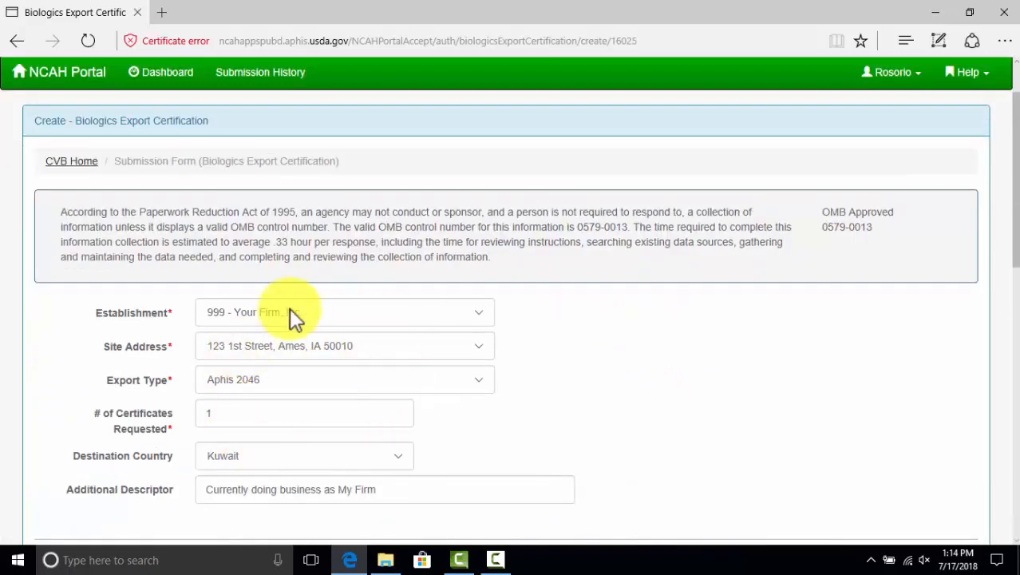
scroll(224, 331, down, 2)
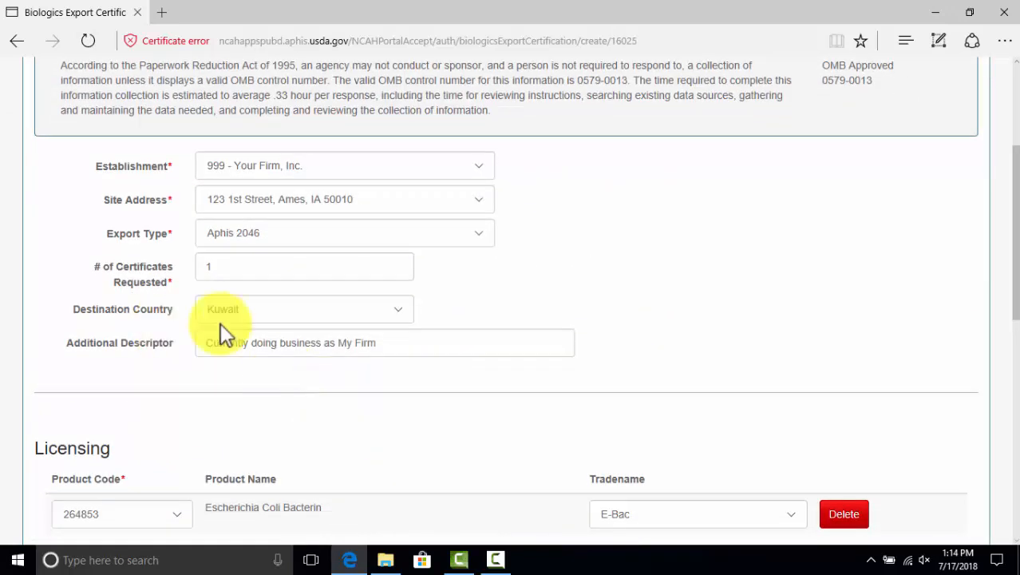
scroll(312, 371, down, 3)
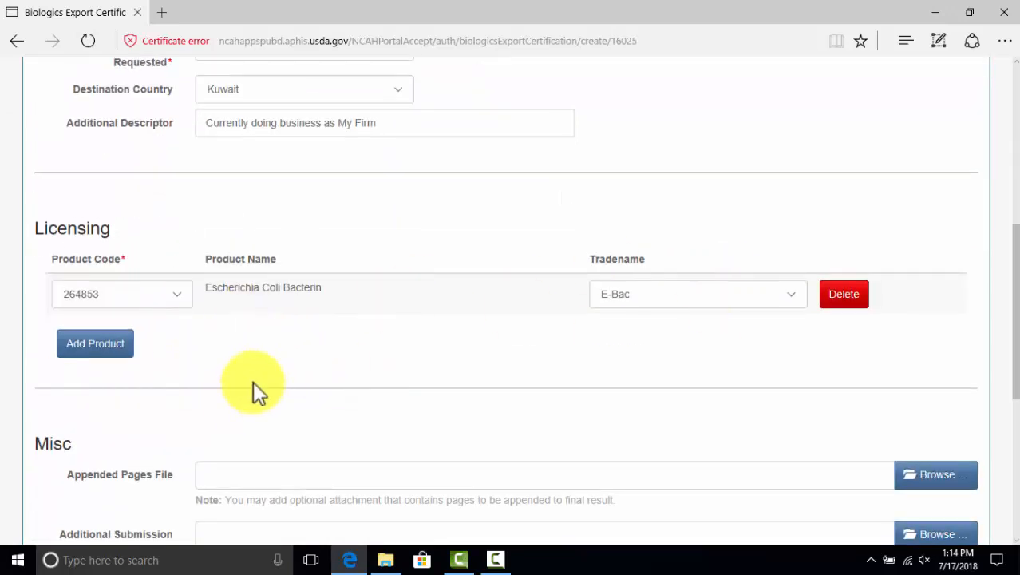
scroll(255, 391, down, 4)
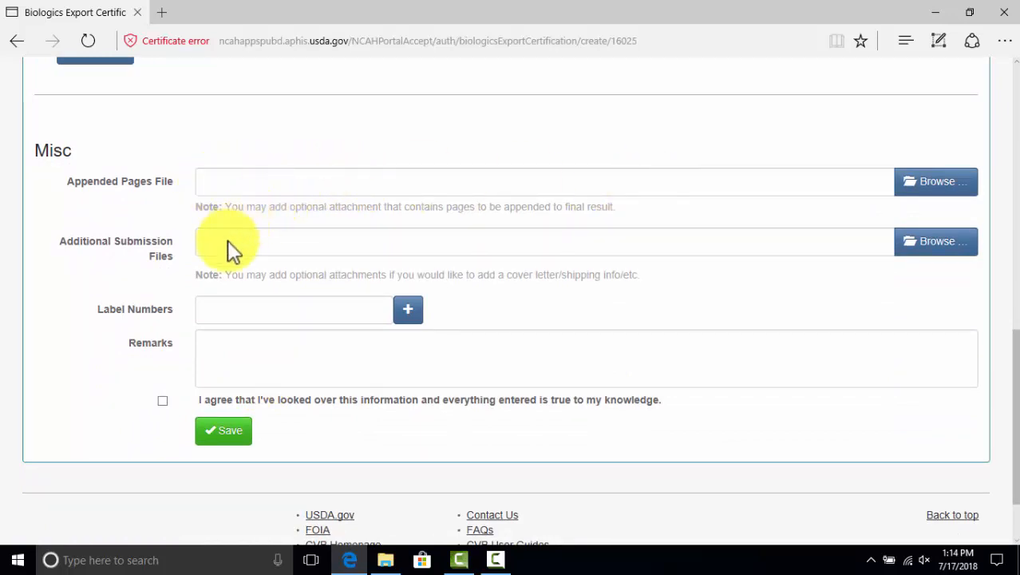
scroll(326, 280, up, 3)
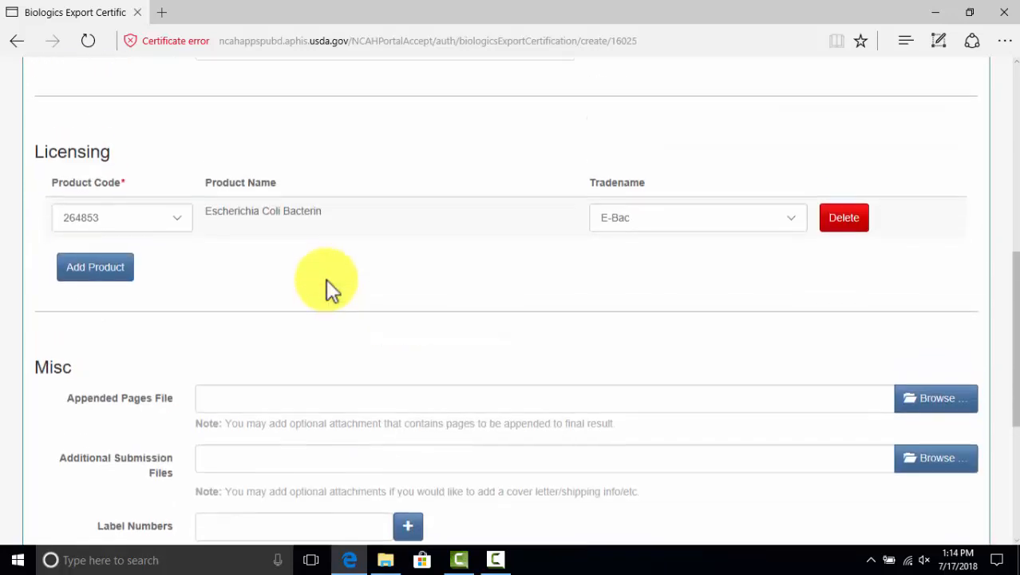
scroll(326, 279, up, 1)
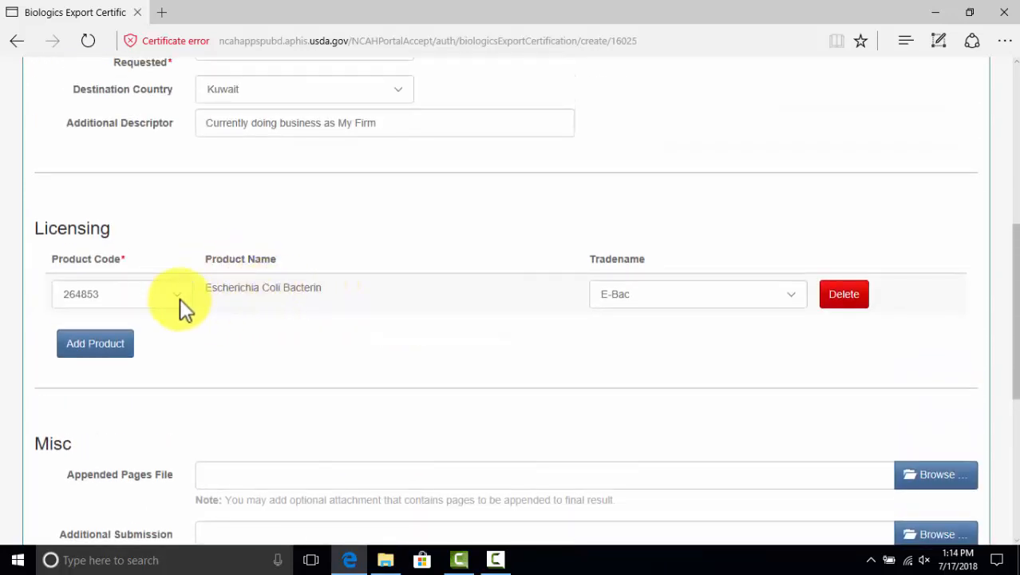
Change the product code via 190526 and 950000 to A00150, Anaplasmosis Vaccine
click(179, 295)
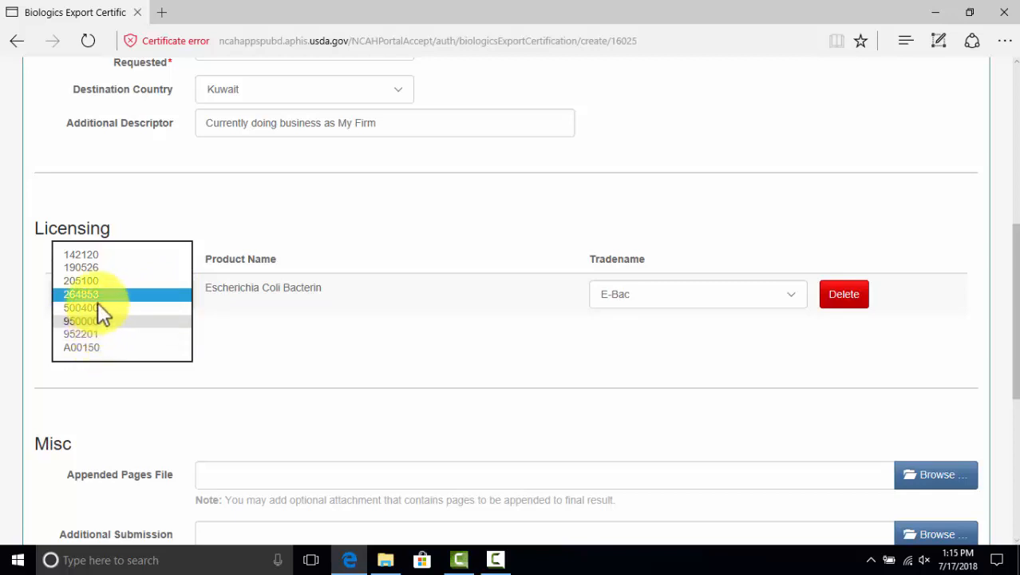
click(101, 268)
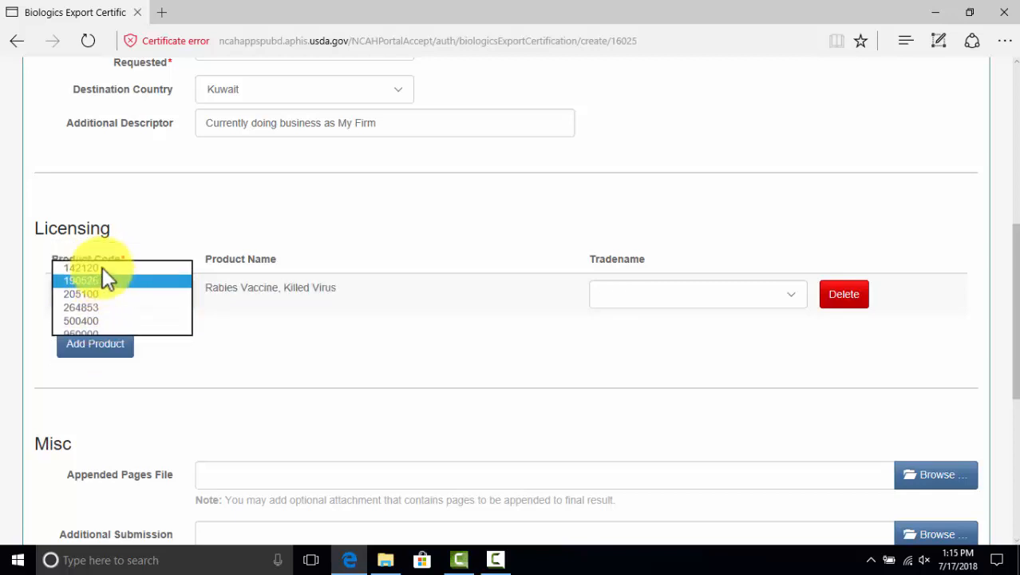
click(362, 290)
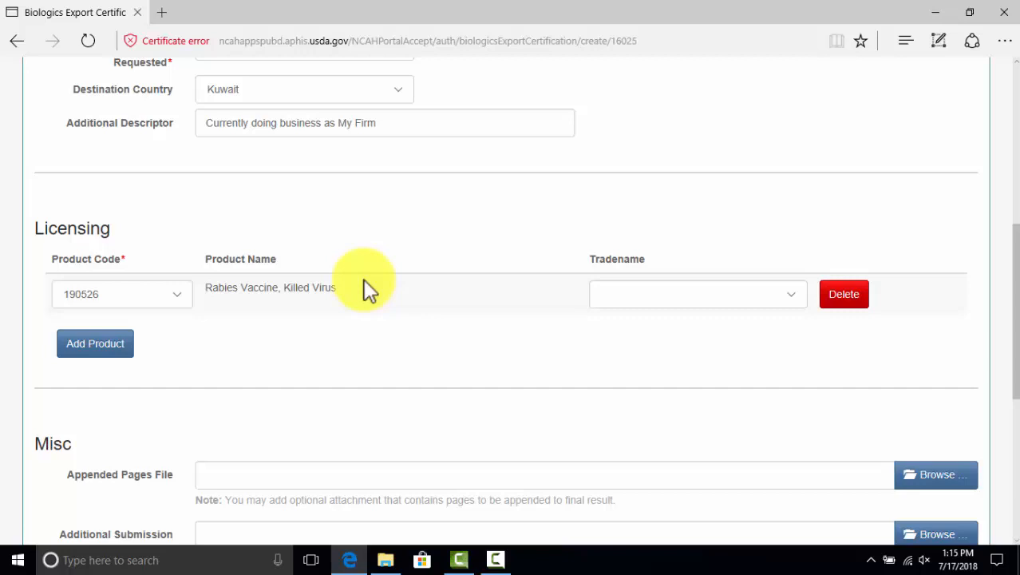
scroll(363, 280, up, 2)
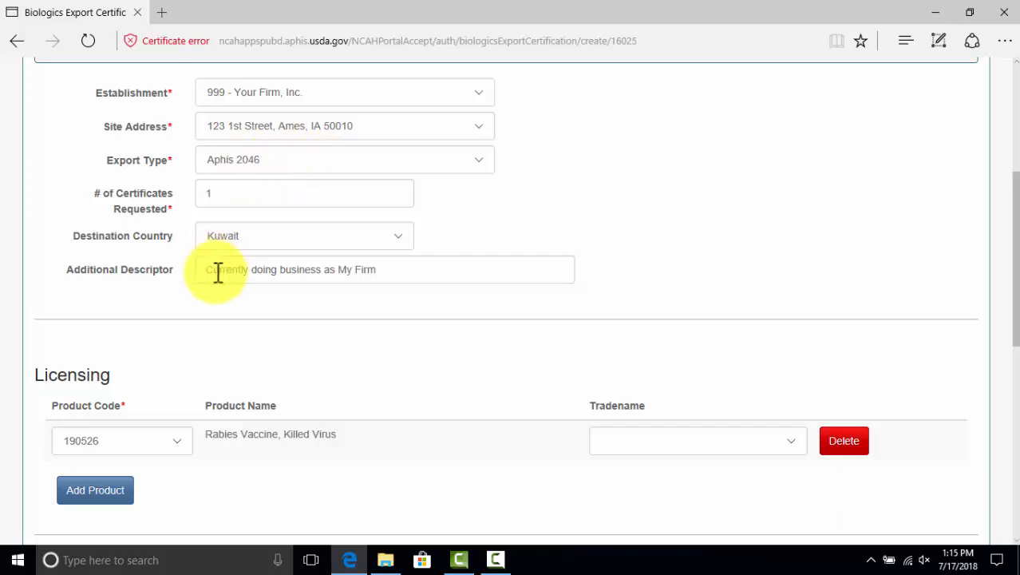
click(180, 441)
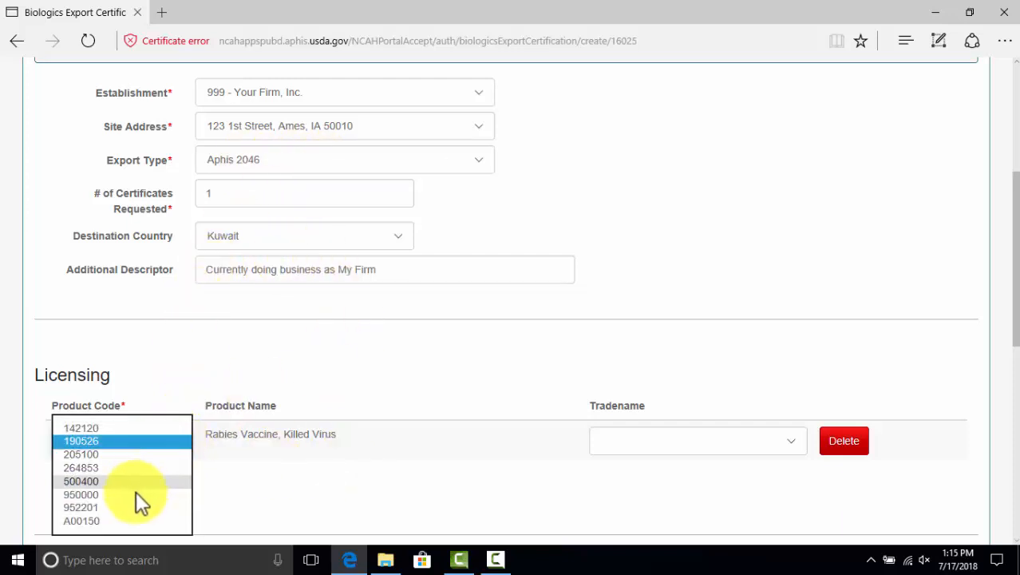
click(120, 494)
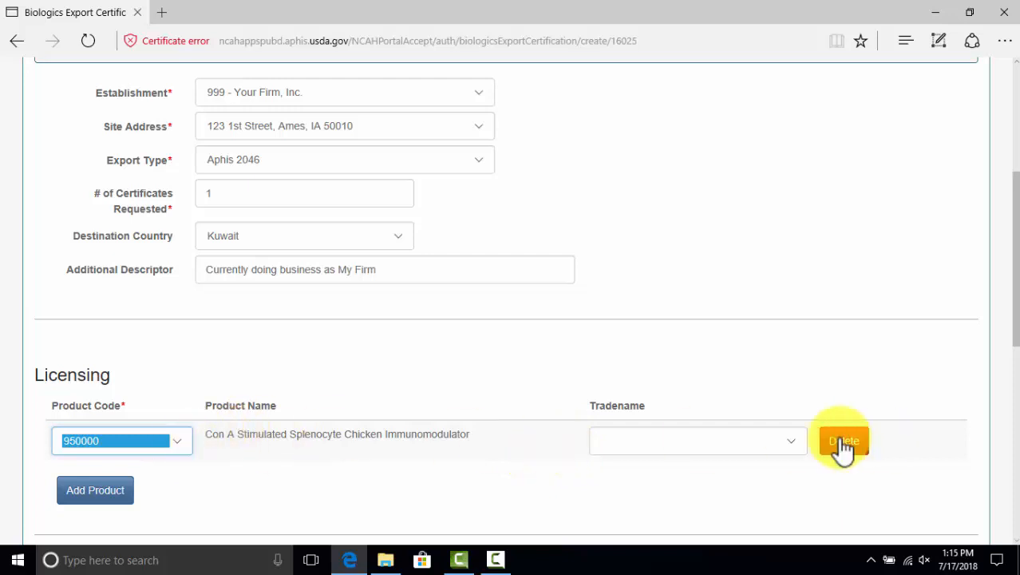
click(176, 441)
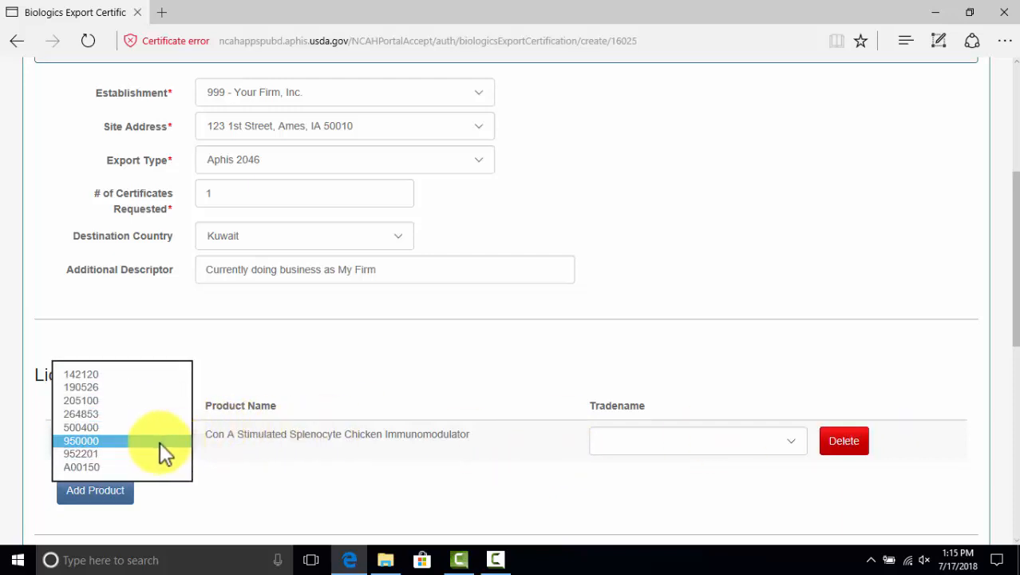
click(113, 466)
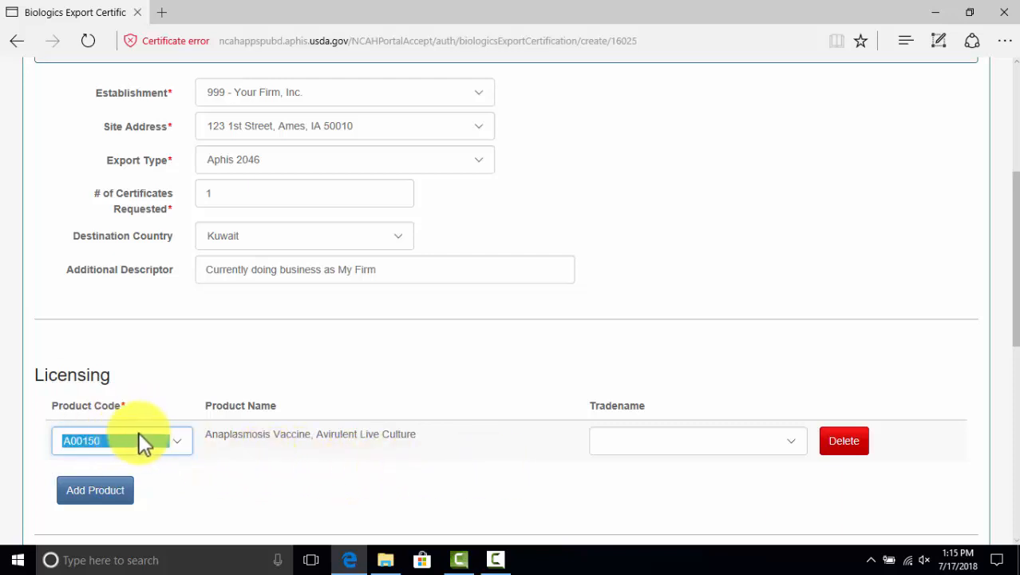
Check the Tradename list for A00150, find it empty, and leave the tradename blank
click(796, 447)
click(794, 375)
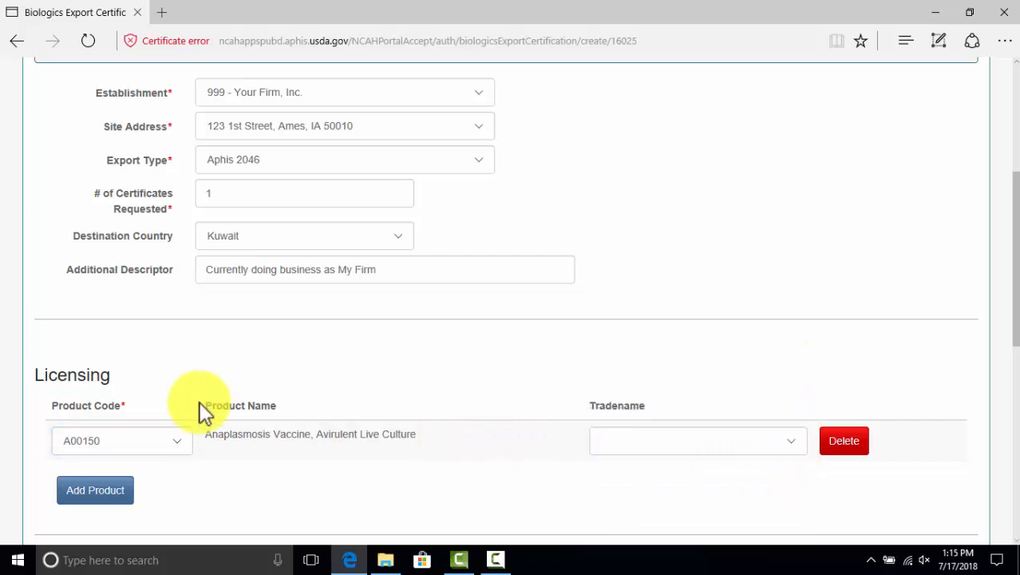
click(788, 446)
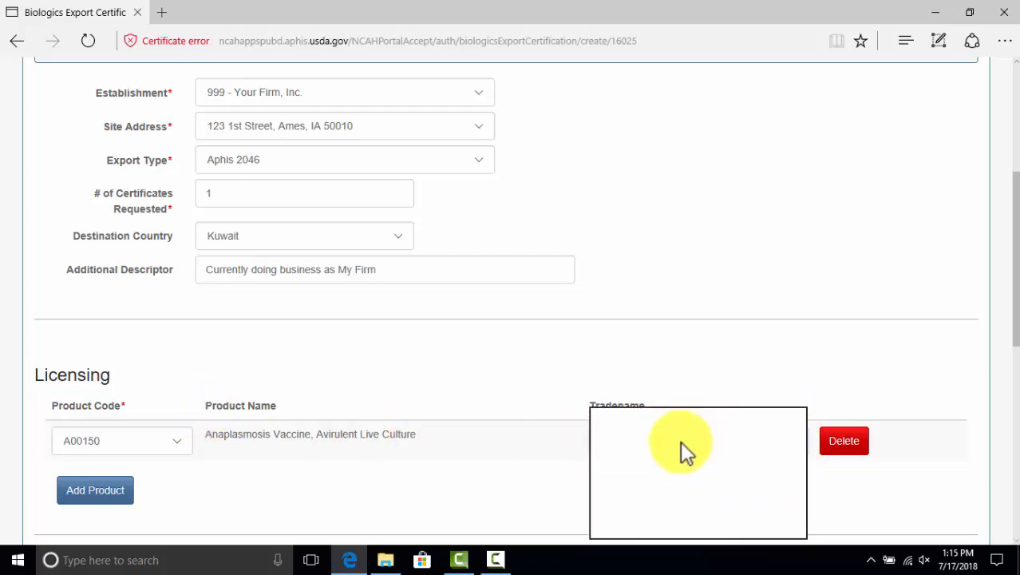
click(630, 355)
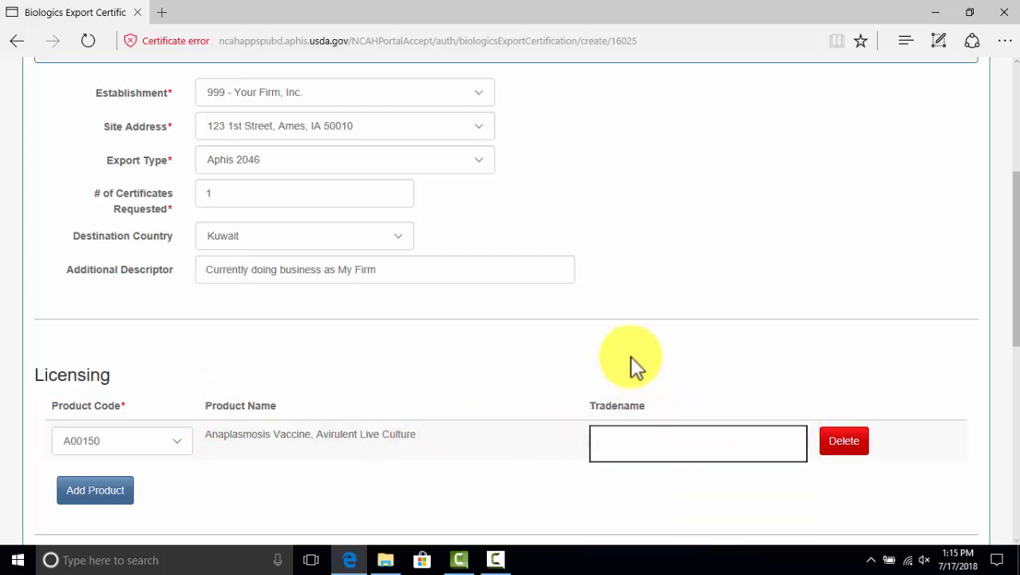
click(794, 441)
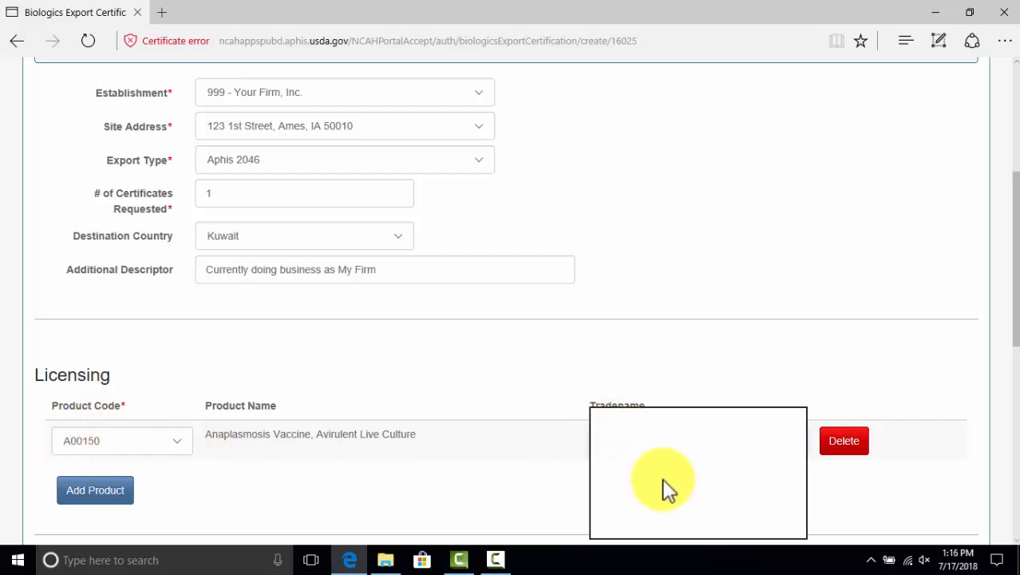
click(509, 453)
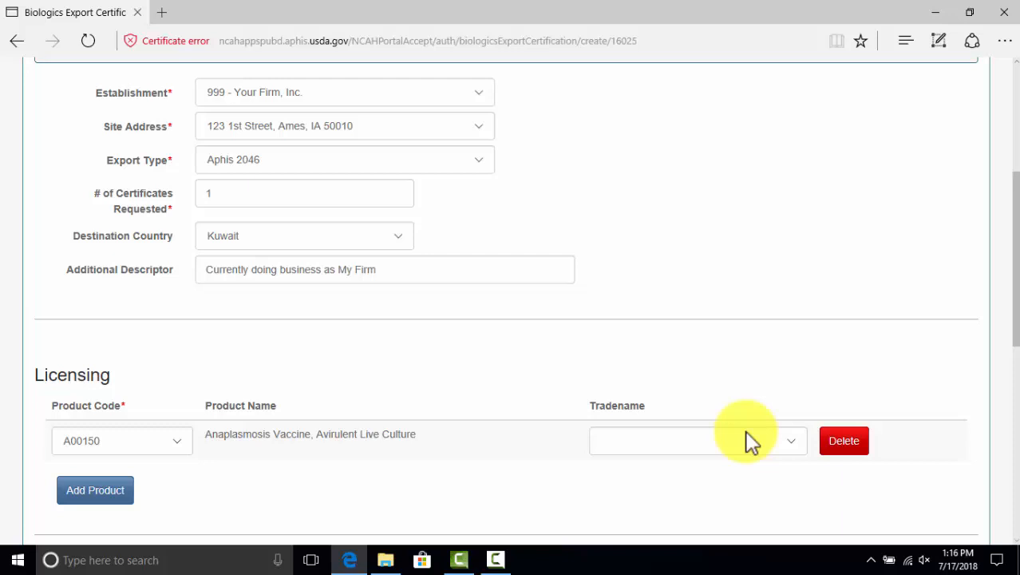
scroll(423, 459, down, 5)
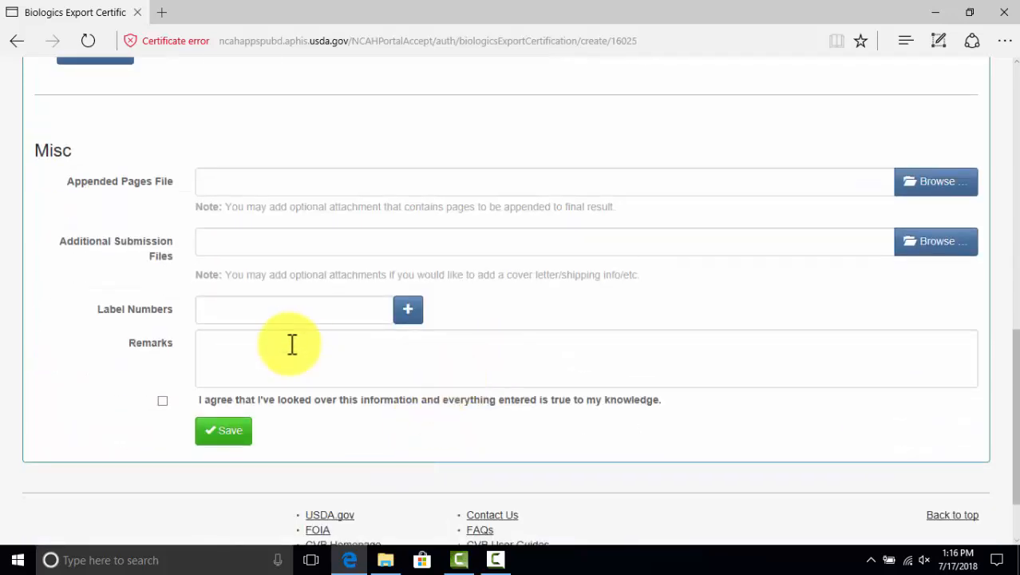
scroll(291, 343, up, 4)
Set the certification's export type to Aphis 2046-S
scroll(291, 337, up, 4)
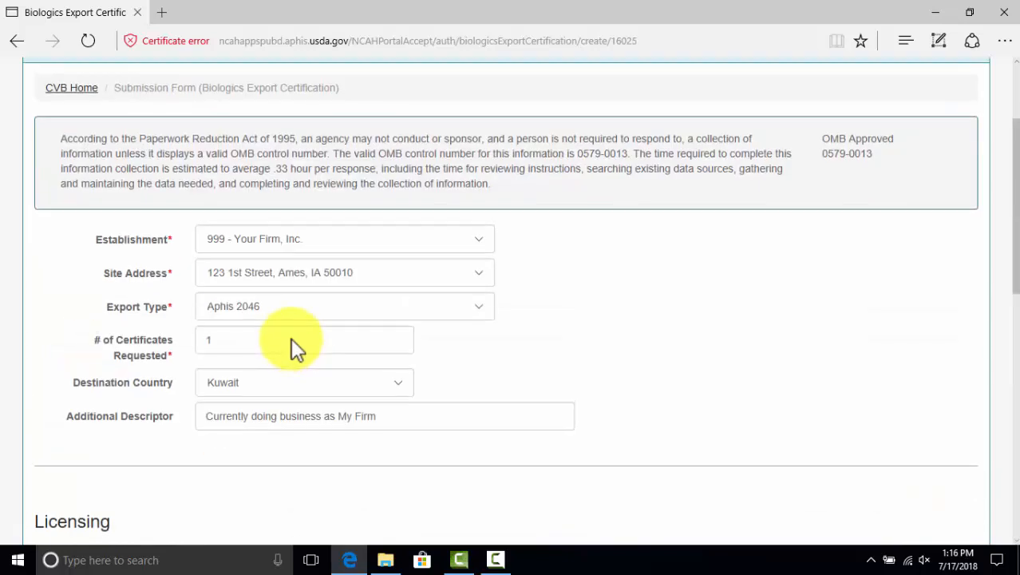
scroll(291, 338, down, 5)
scroll(290, 338, down, 2)
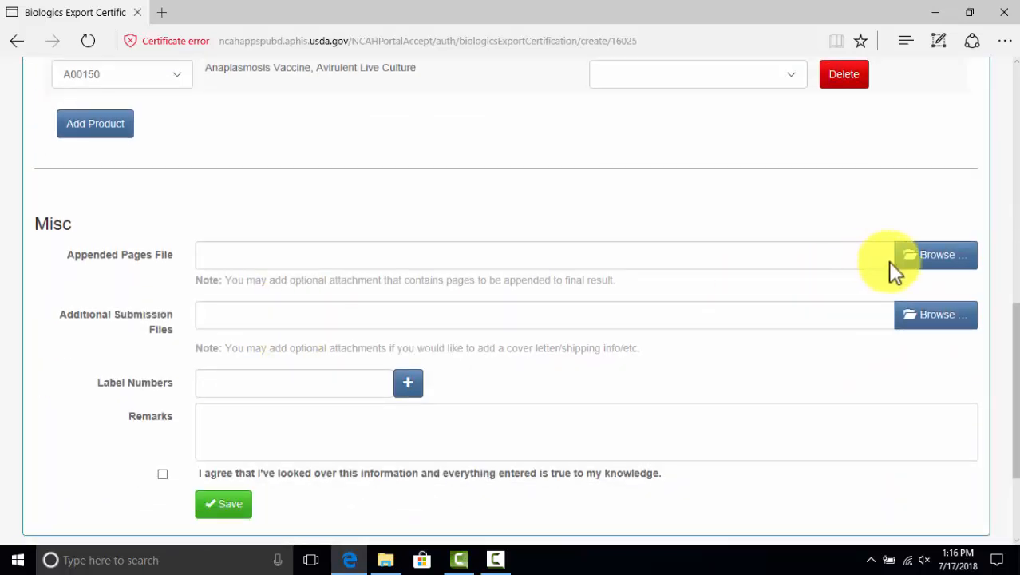
scroll(529, 263, up, 7)
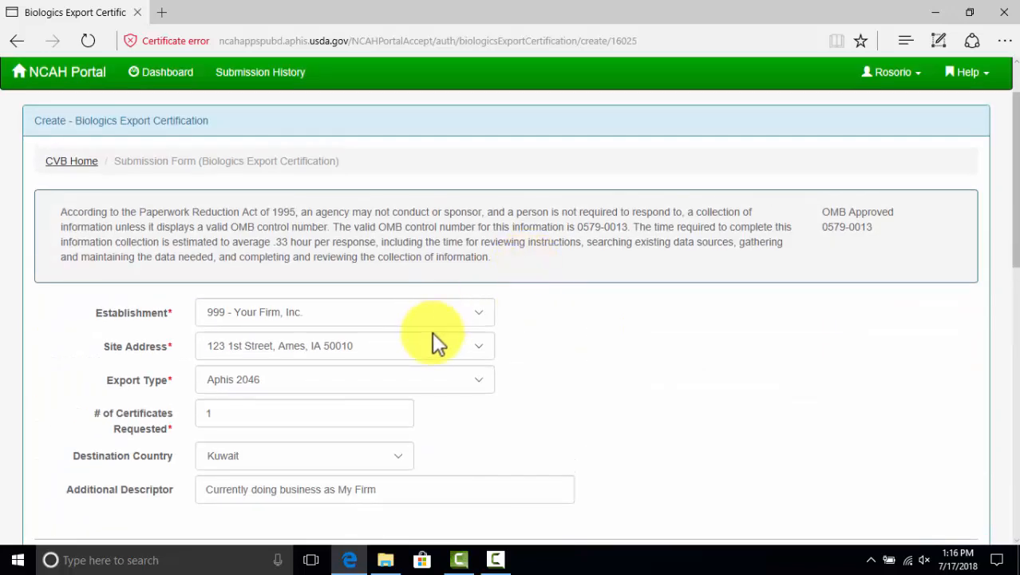
click(478, 378)
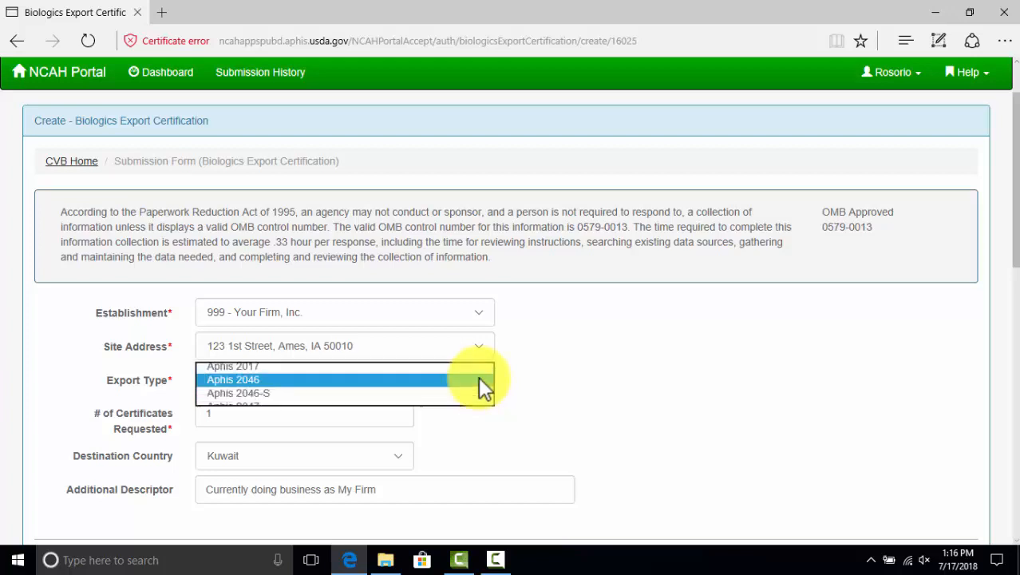
click(268, 392)
Choose Panama as the destination country
click(605, 418)
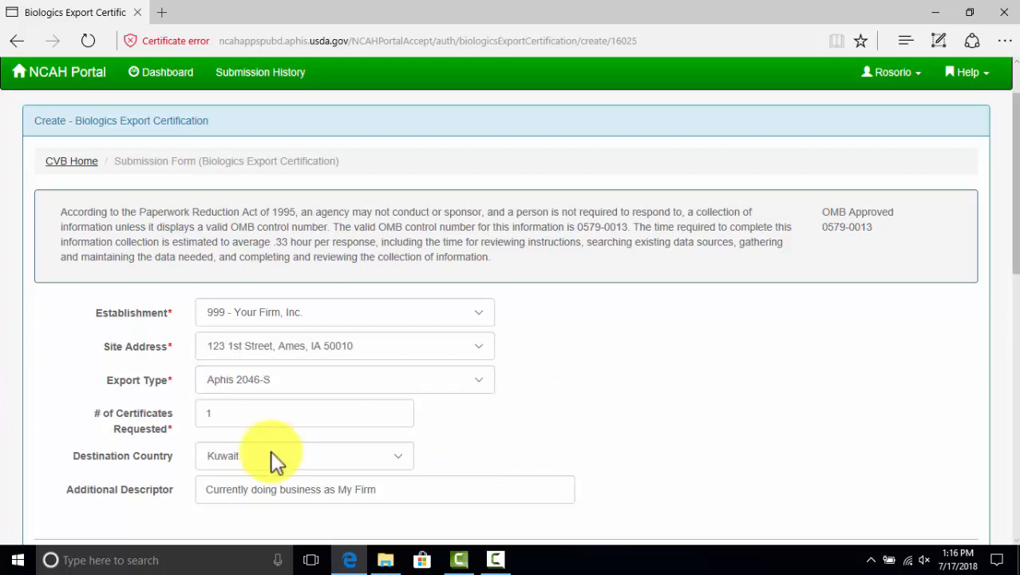
click(395, 456)
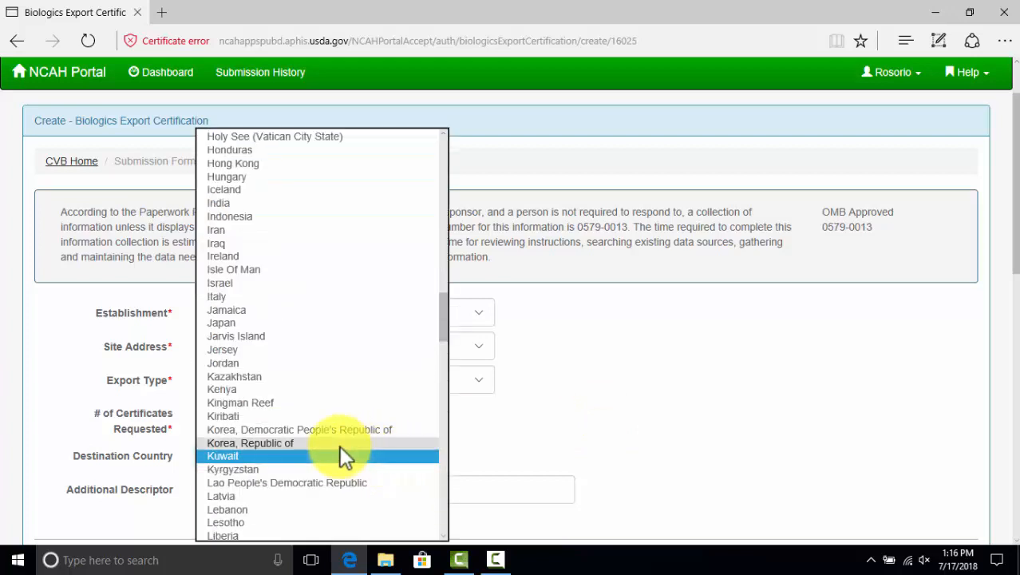
scroll(257, 431, down, 10)
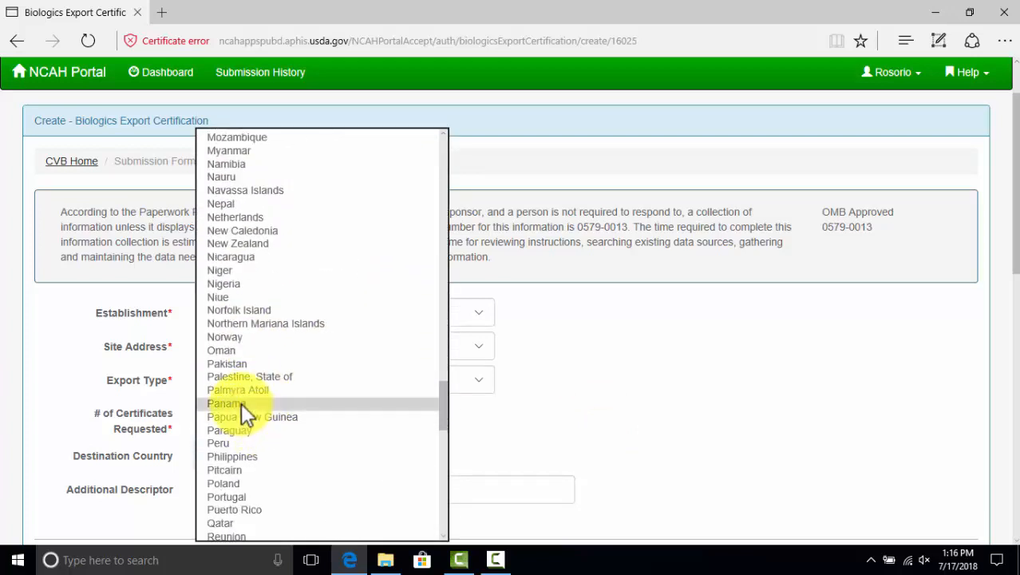
click(240, 404)
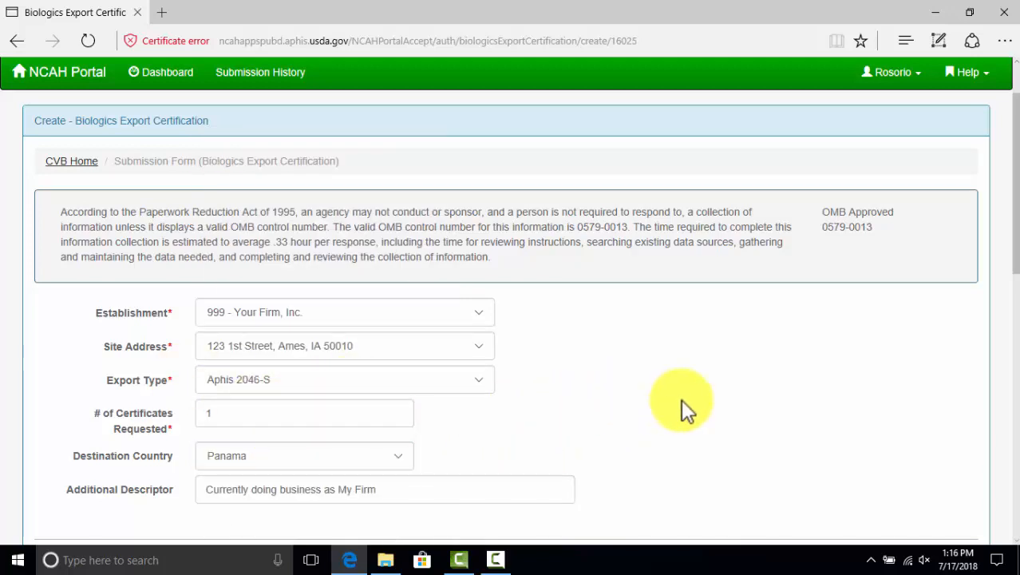
scroll(622, 391, down, 2)
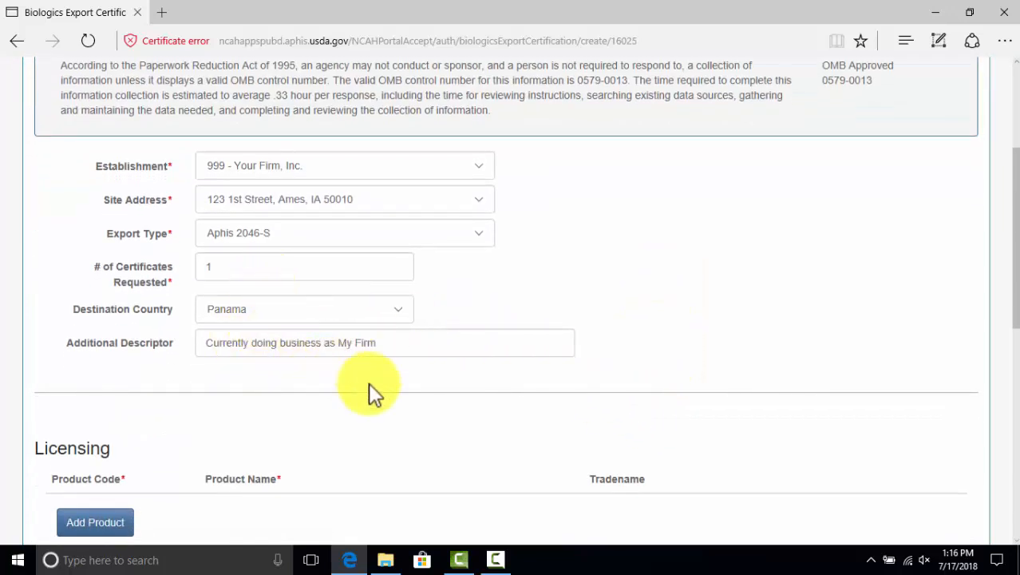
Add a licensing product row with code 264853 and name Bacterina de Escherichia Coli
scroll(369, 387, down, 2)
click(87, 385)
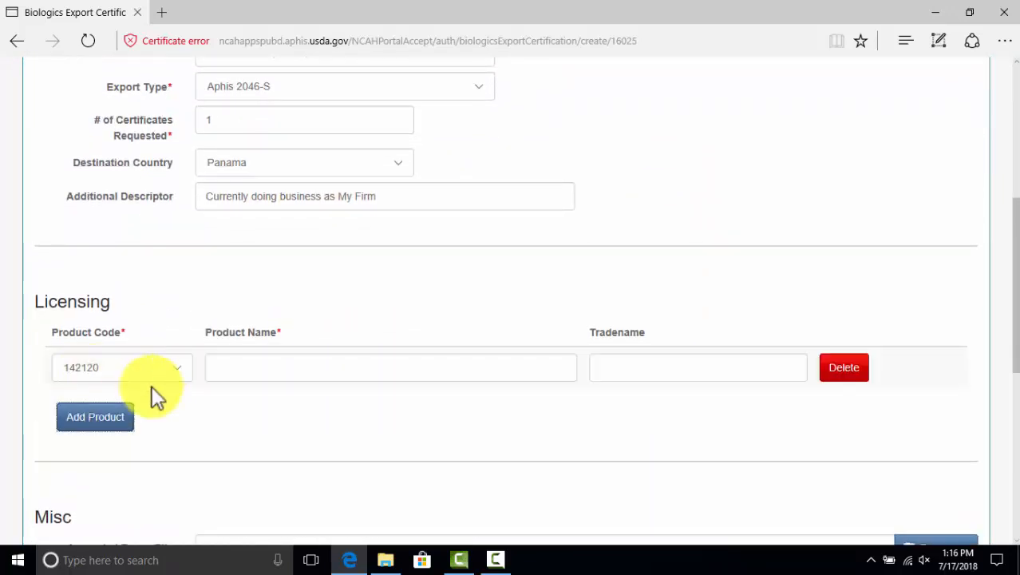
click(183, 368)
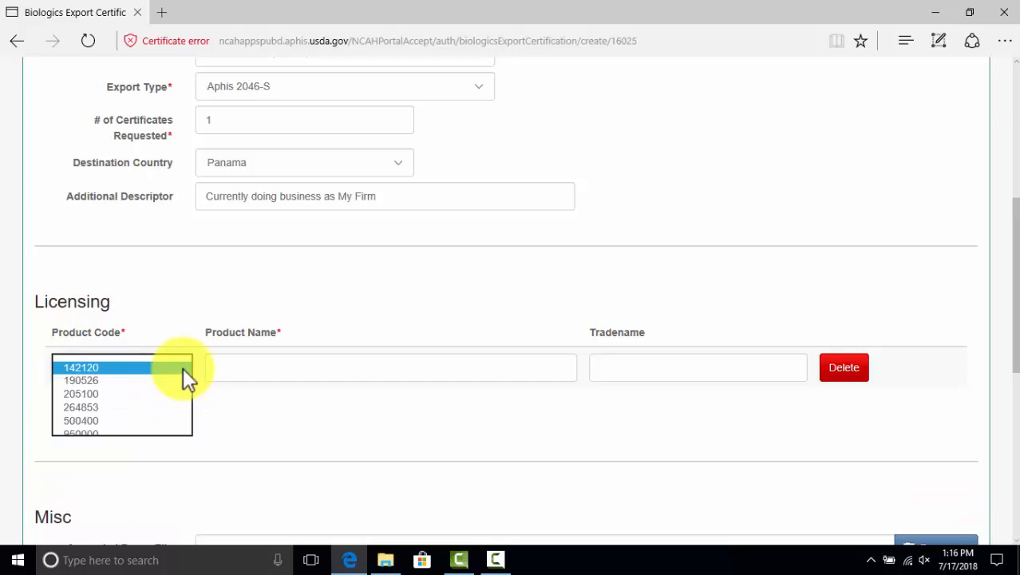
click(95, 407)
click(263, 369)
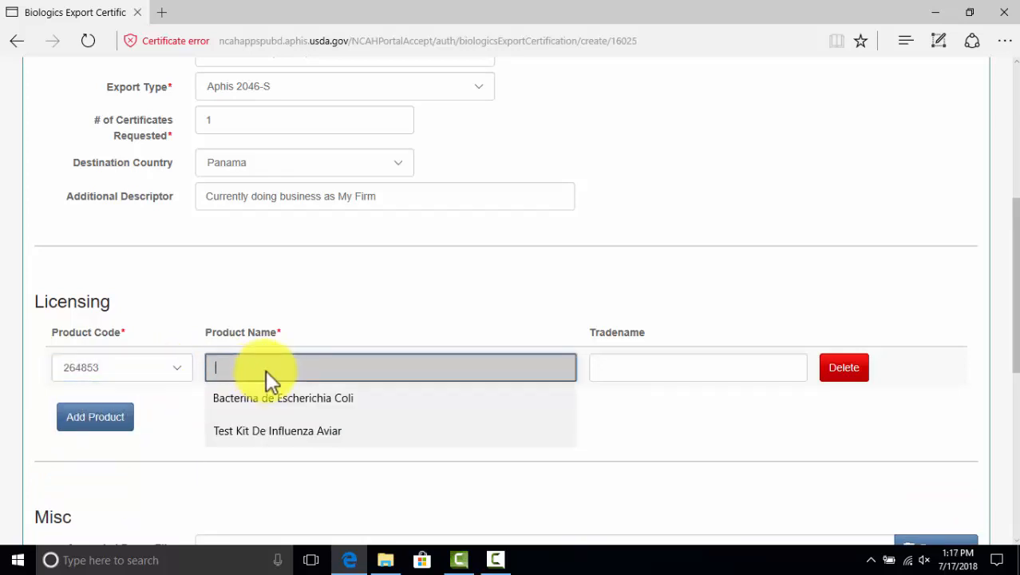
click(303, 396)
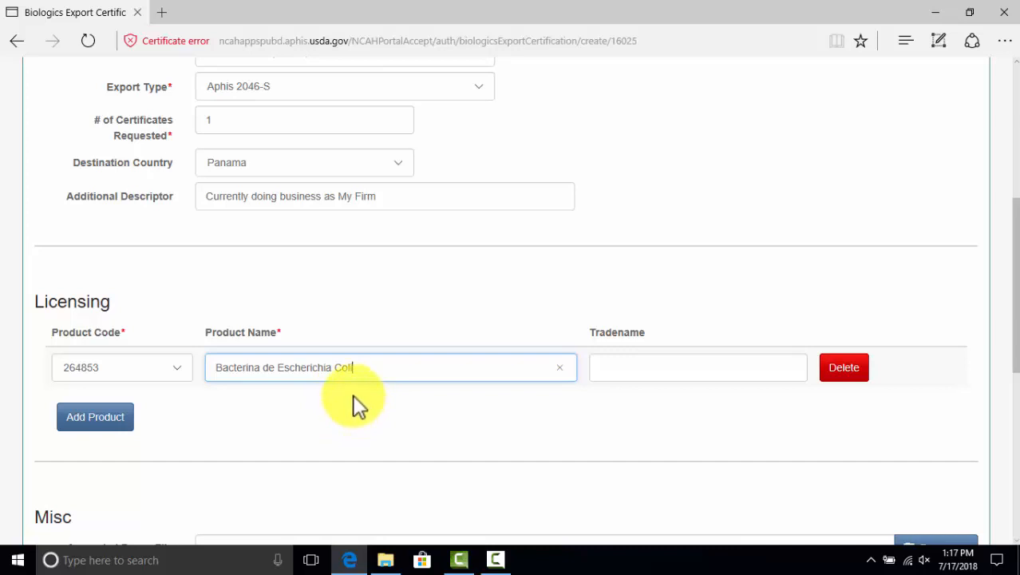
Give the product the tradename E.Coli Bac, replacing the suggested E-Bac
click(669, 371)
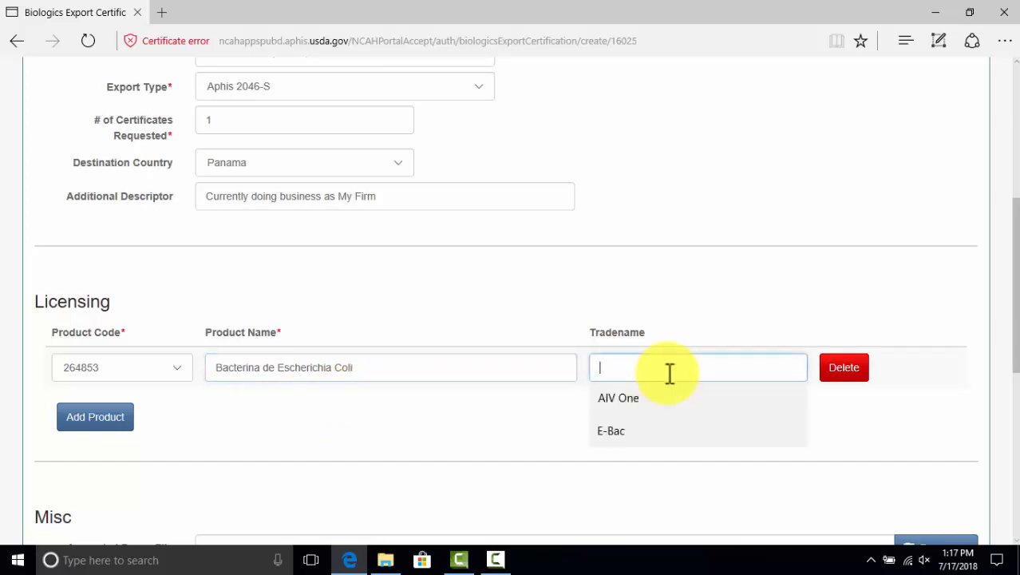
click(608, 433)
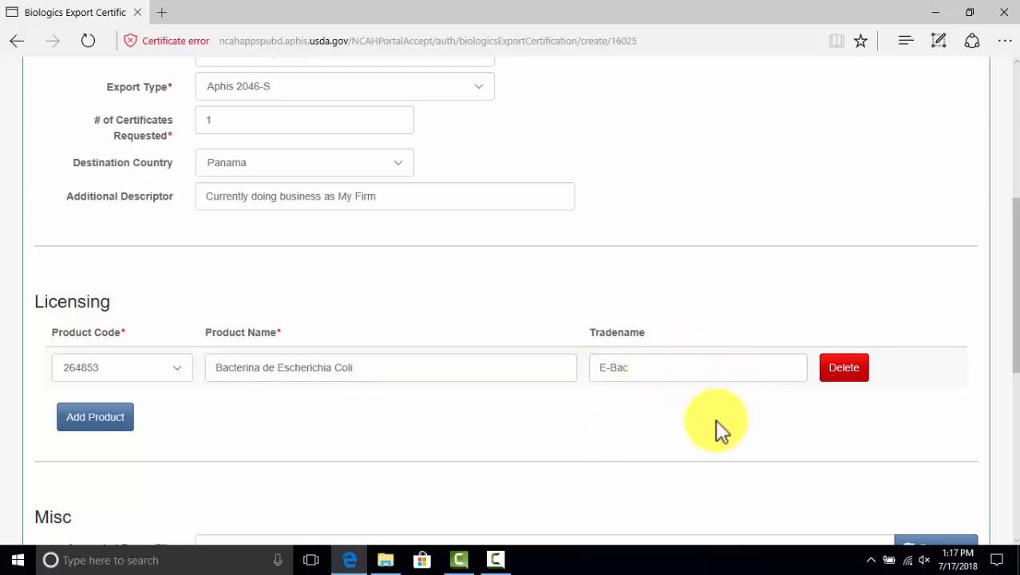
drag(645, 371, 575, 368)
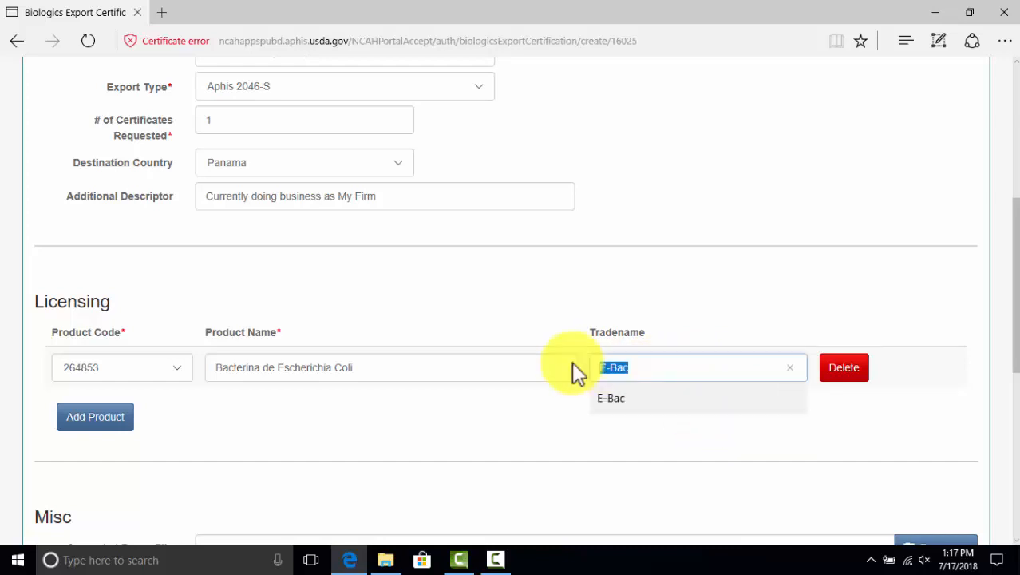
right_click(617, 369)
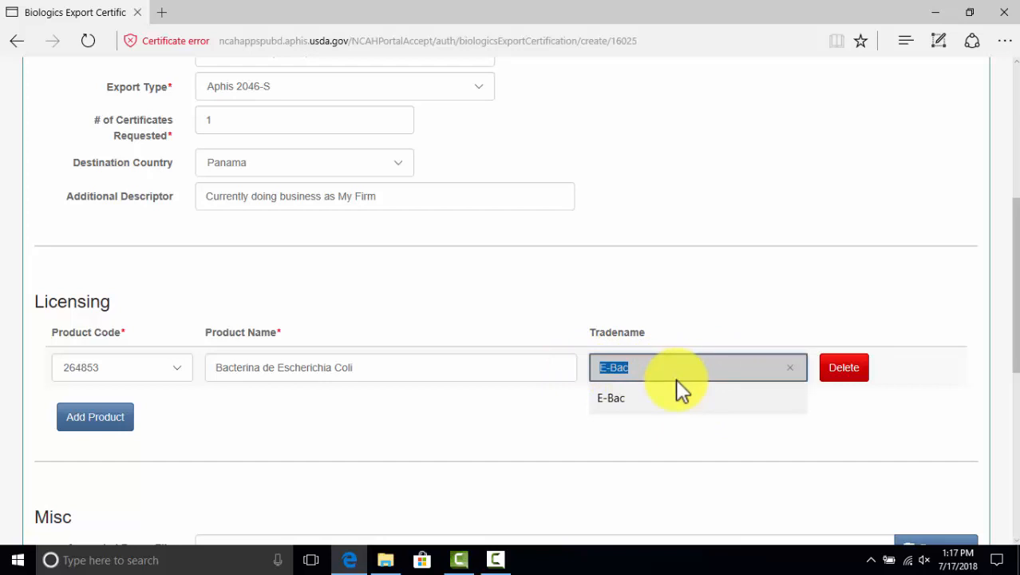
text(E)
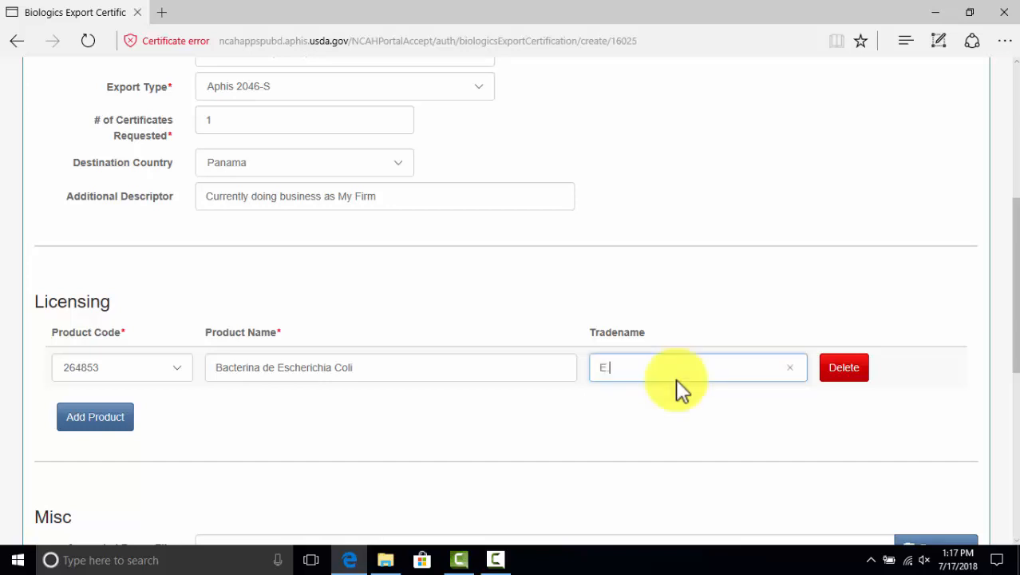
text(.Coli Bac)
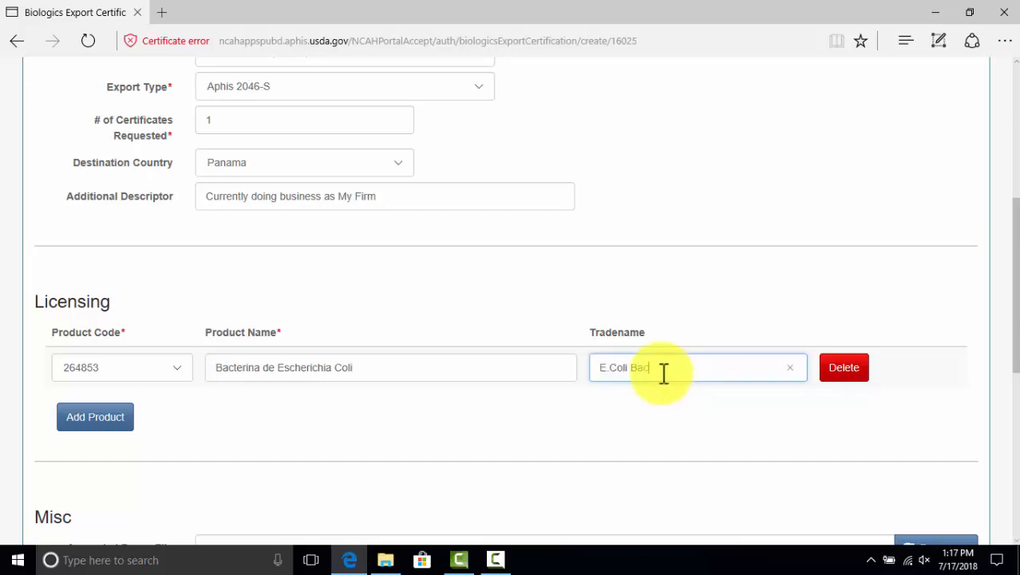
click(674, 293)
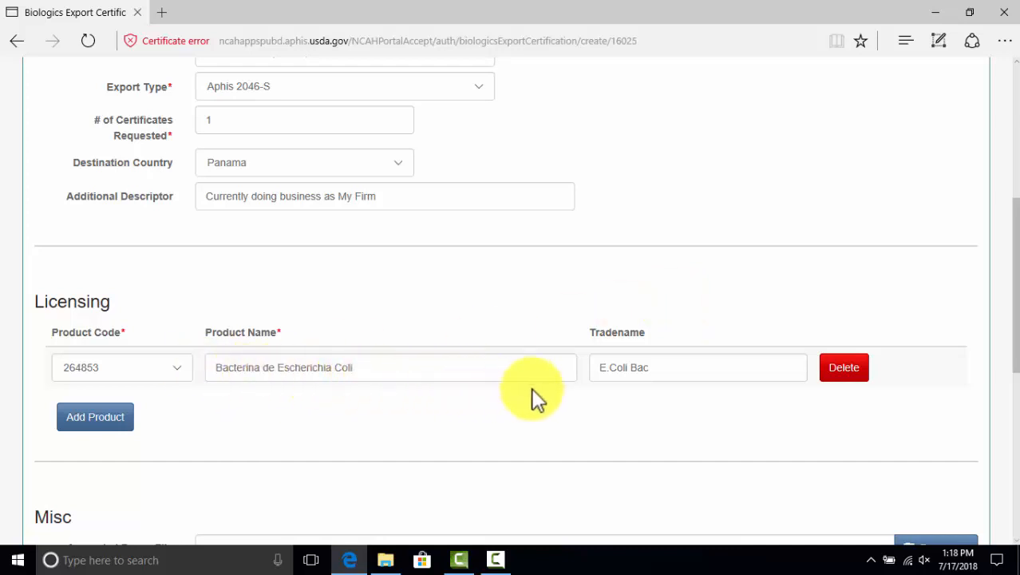
Attach Appended page code 264853.pdf as the appended pages file
scroll(738, 409, down, 2)
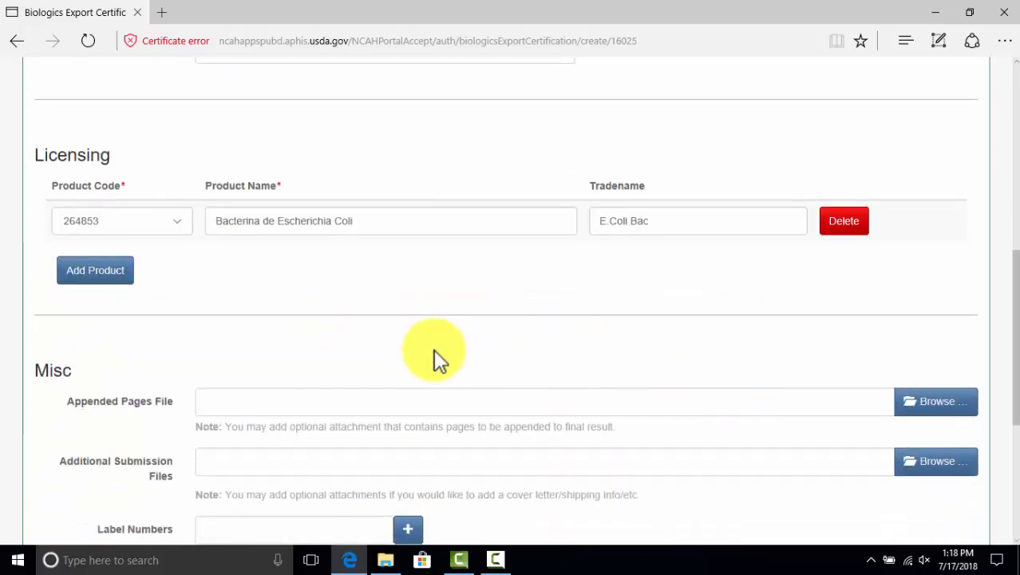
click(918, 401)
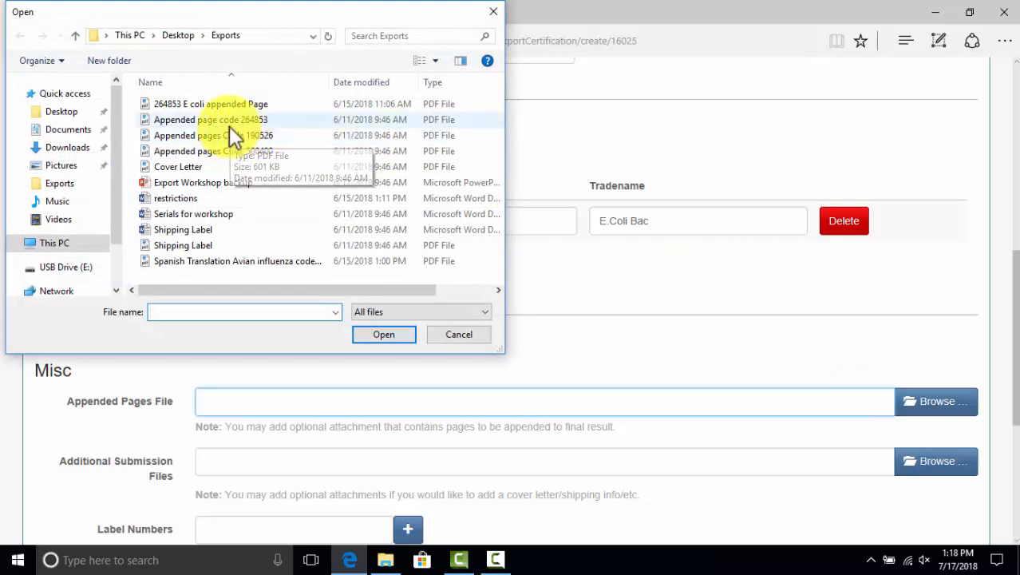
click(230, 126)
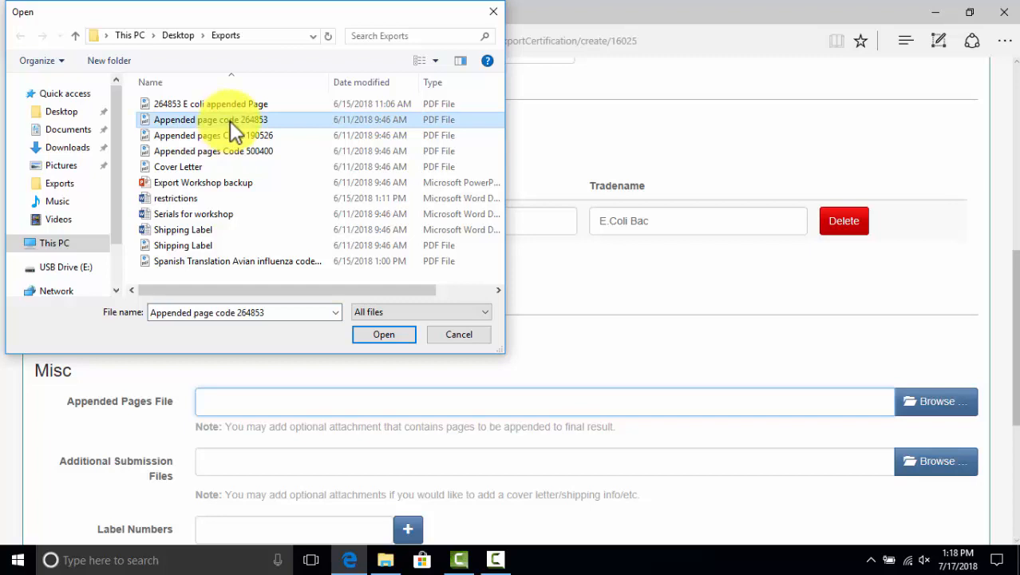
click(385, 336)
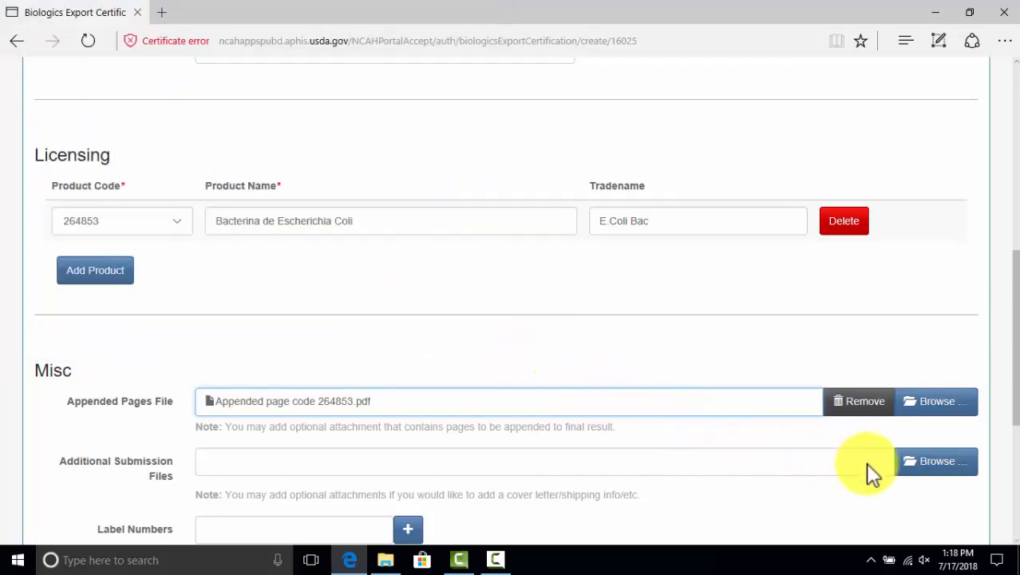
Attach Shipping Label, Cover Letter and the Spanish Translation file as additional submissions
scroll(865, 463, down, 1)
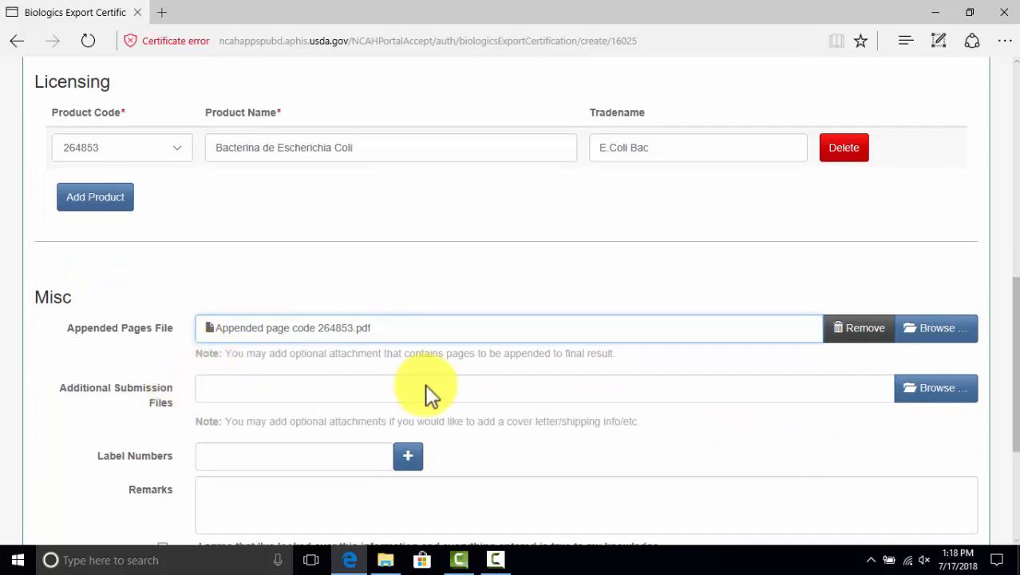
click(931, 396)
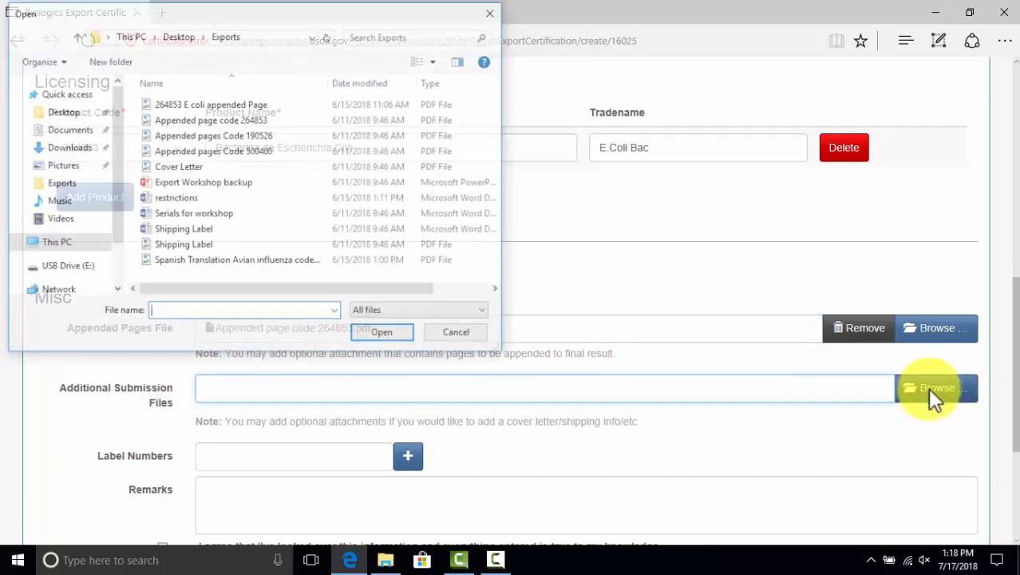
click(186, 246)
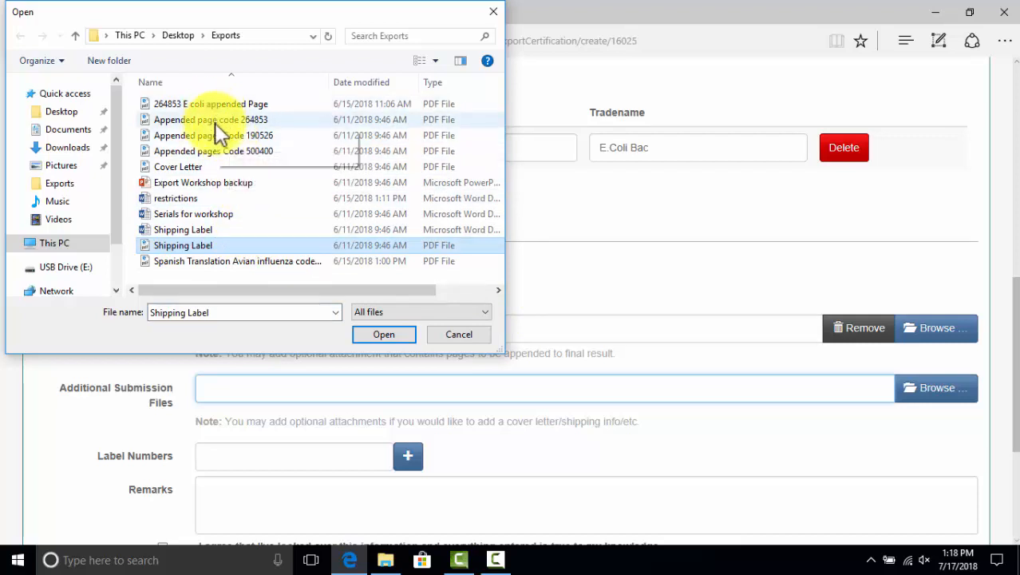
ctrl+click(189, 165)
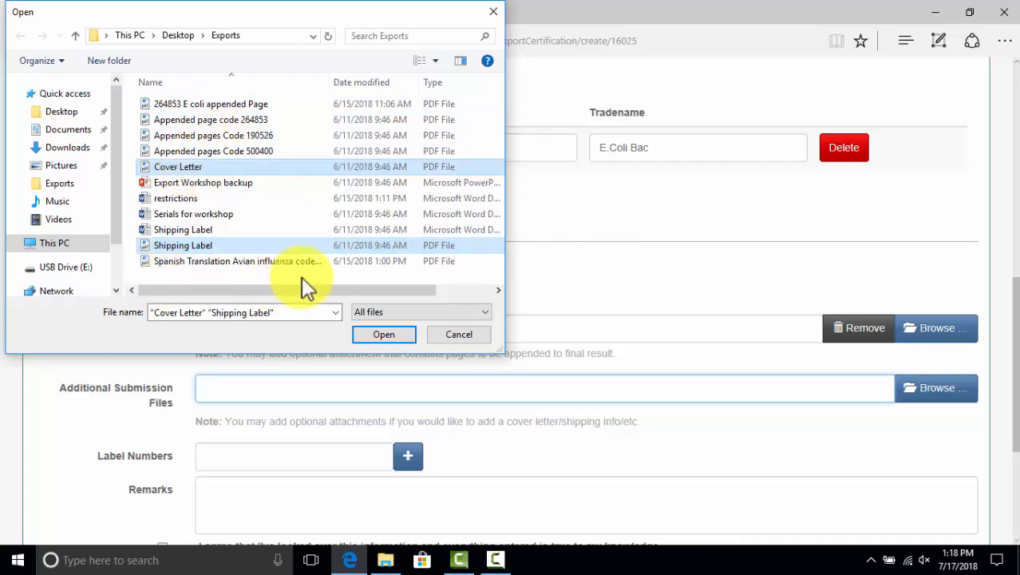
scroll(395, 265, right, 3)
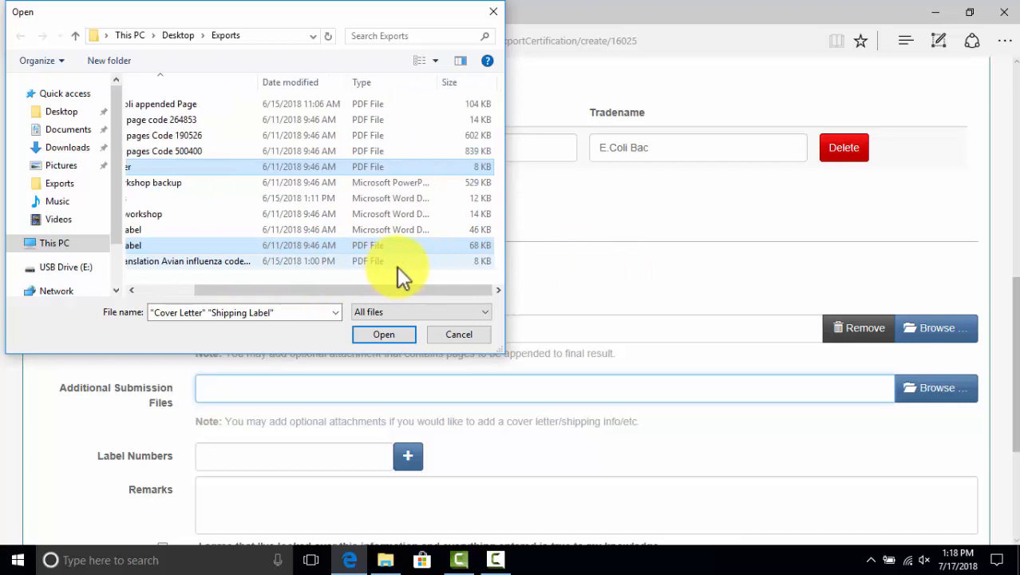
scroll(396, 266, left, 3)
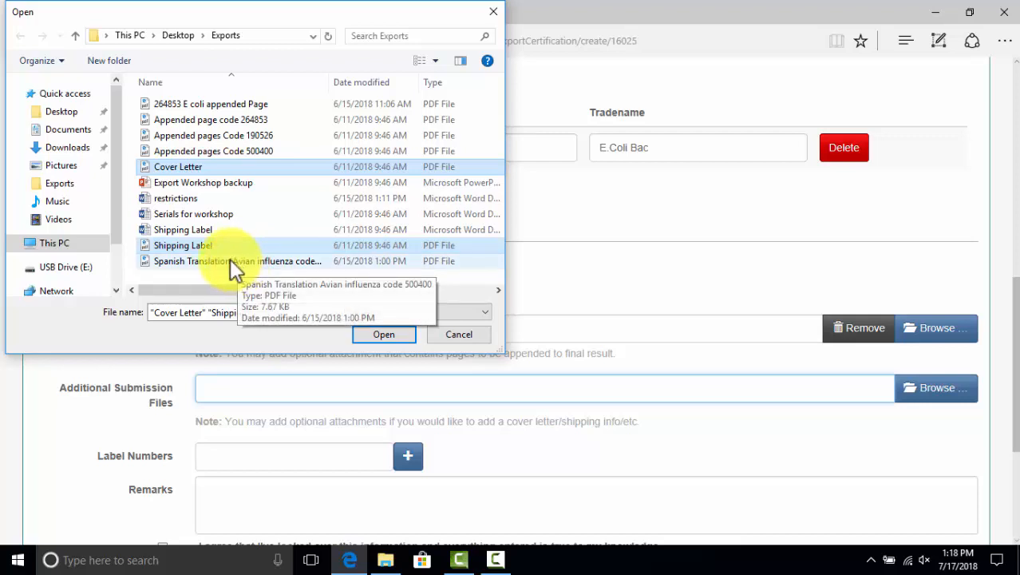
ctrl+click(232, 261)
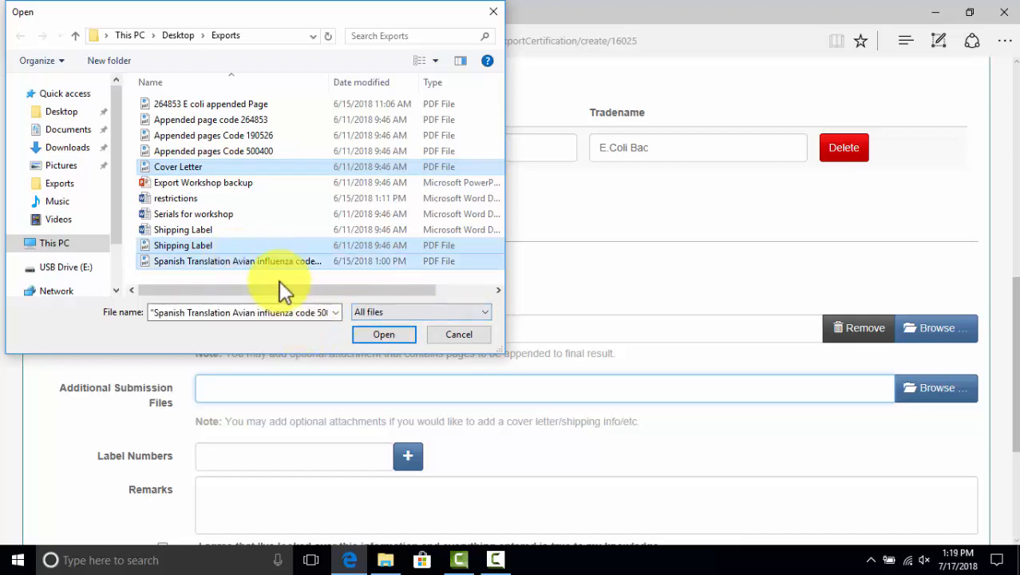
click(386, 336)
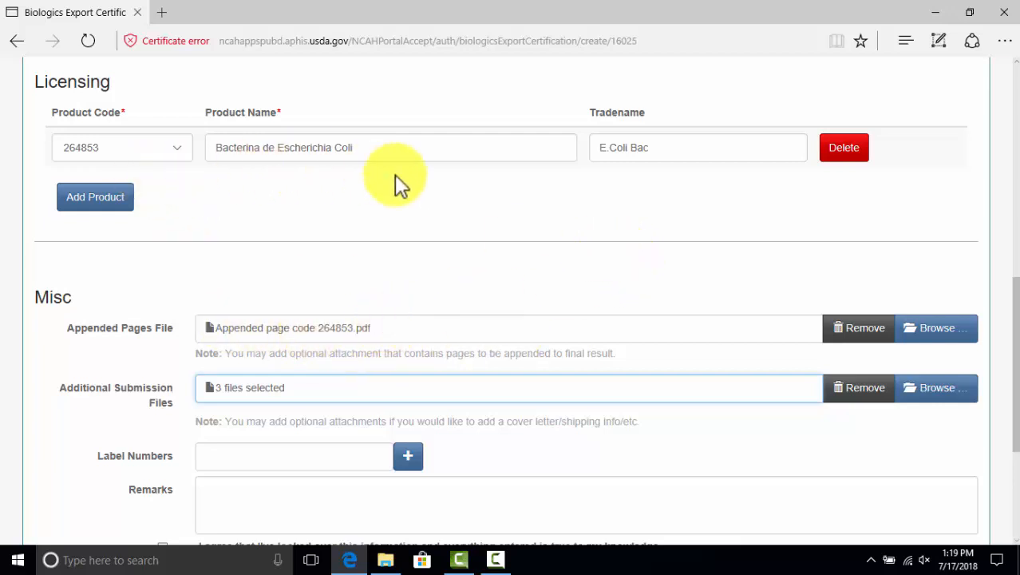
Enter label number 91556 and tick the 'I agree' accuracy checkbox
scroll(493, 221, down, 2)
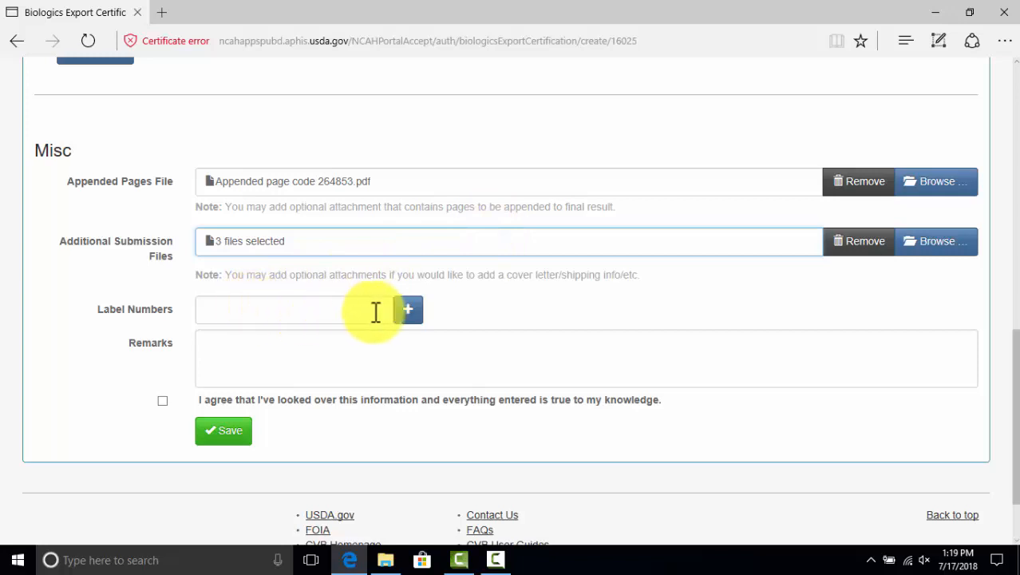
click(342, 311)
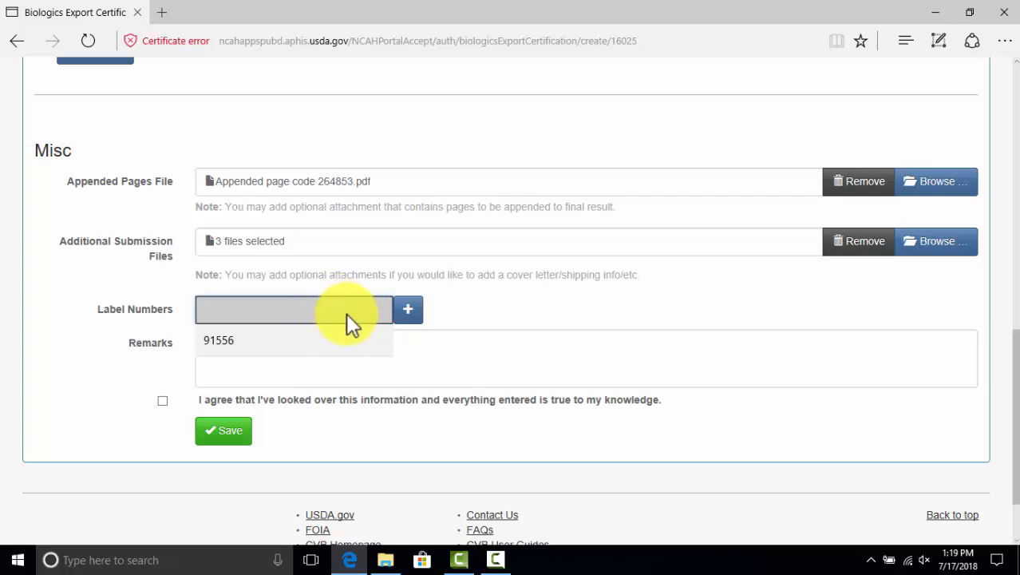
click(239, 339)
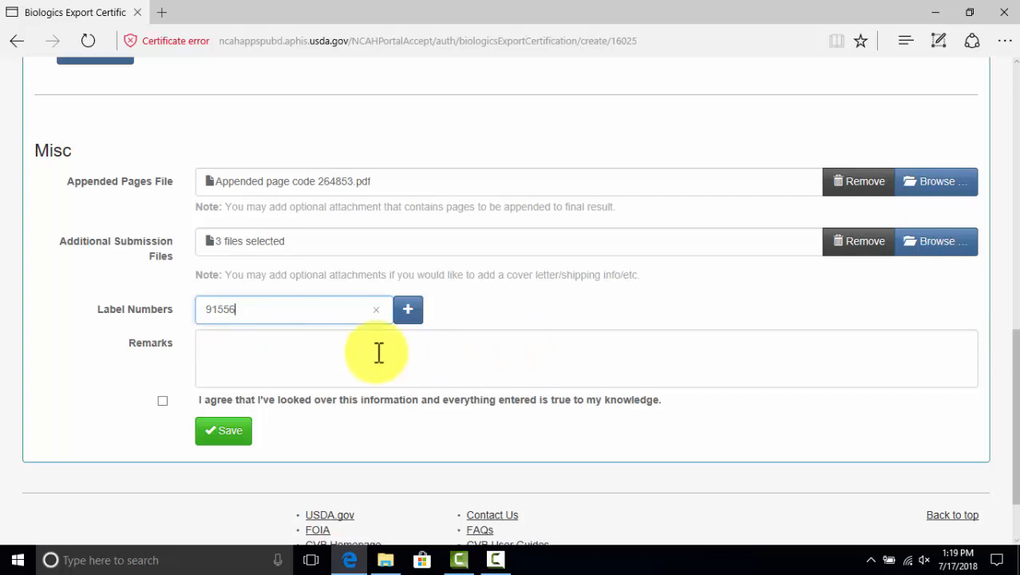
click(352, 351)
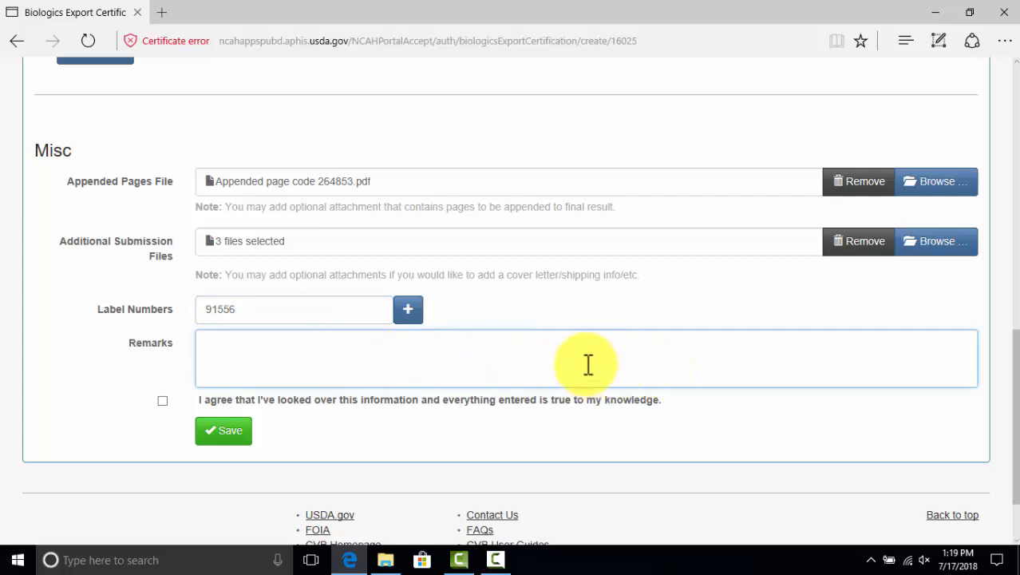
click(163, 400)
scroll(394, 375, up, 10)
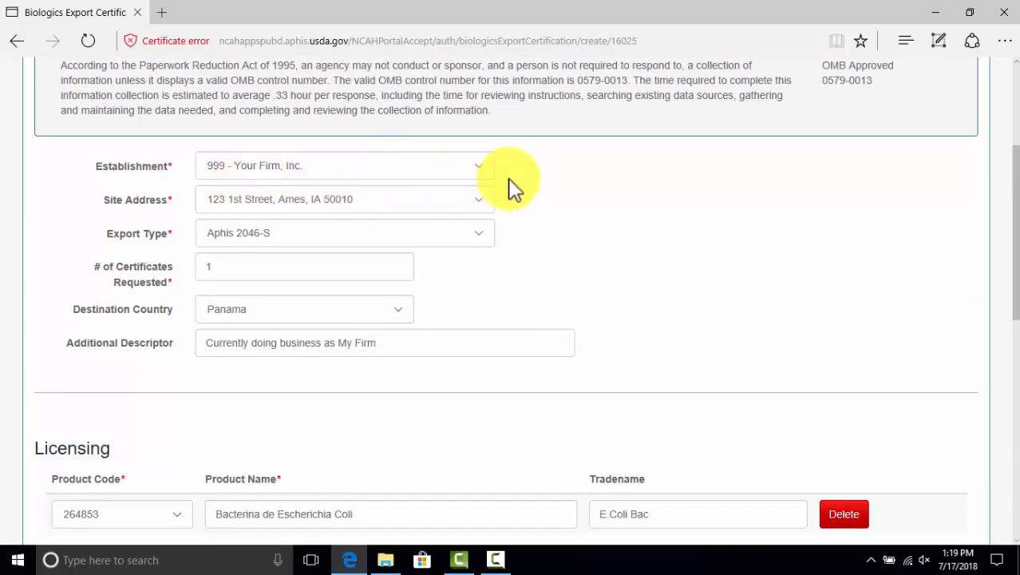
scroll(301, 307, down, 6)
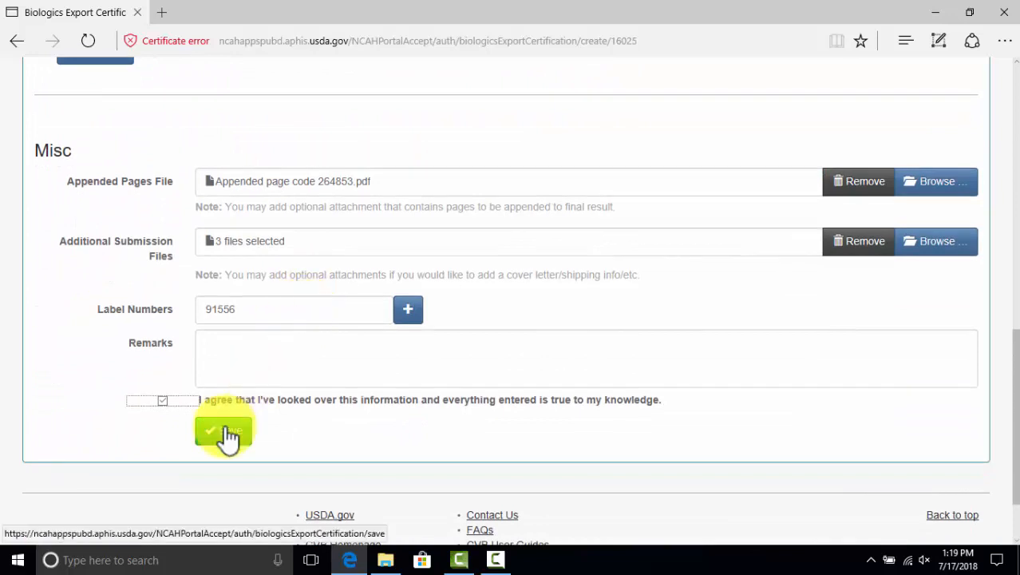
Save the Panama export certification request
click(227, 438)
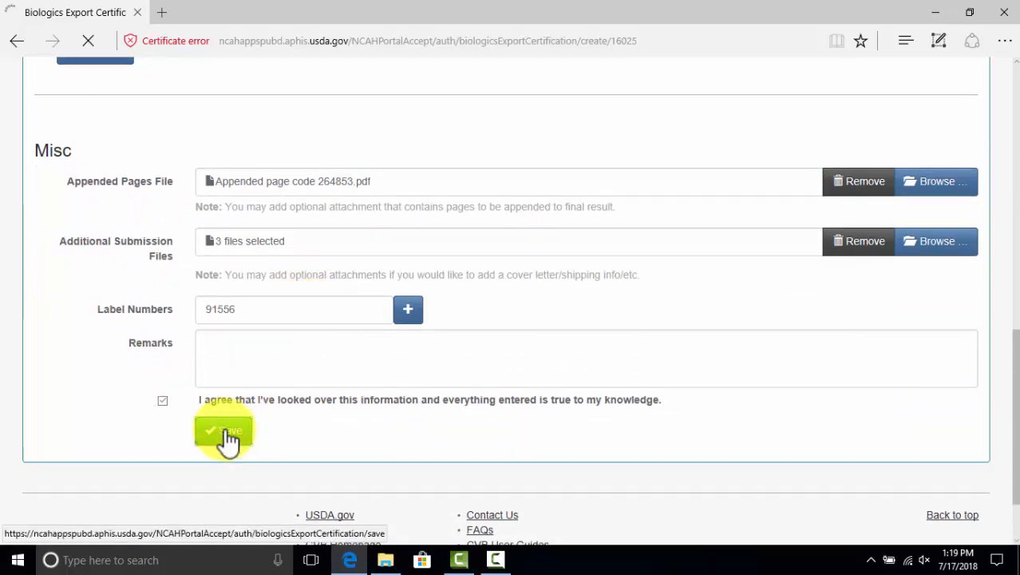
scroll(359, 367, down, 1)
scroll(356, 358, down, 4)
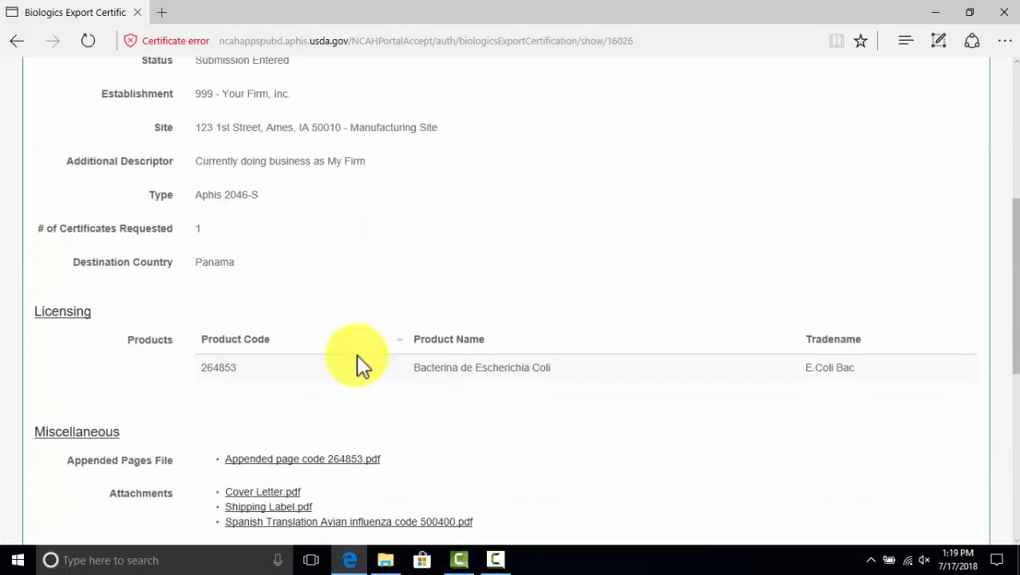
scroll(363, 363, down, 3)
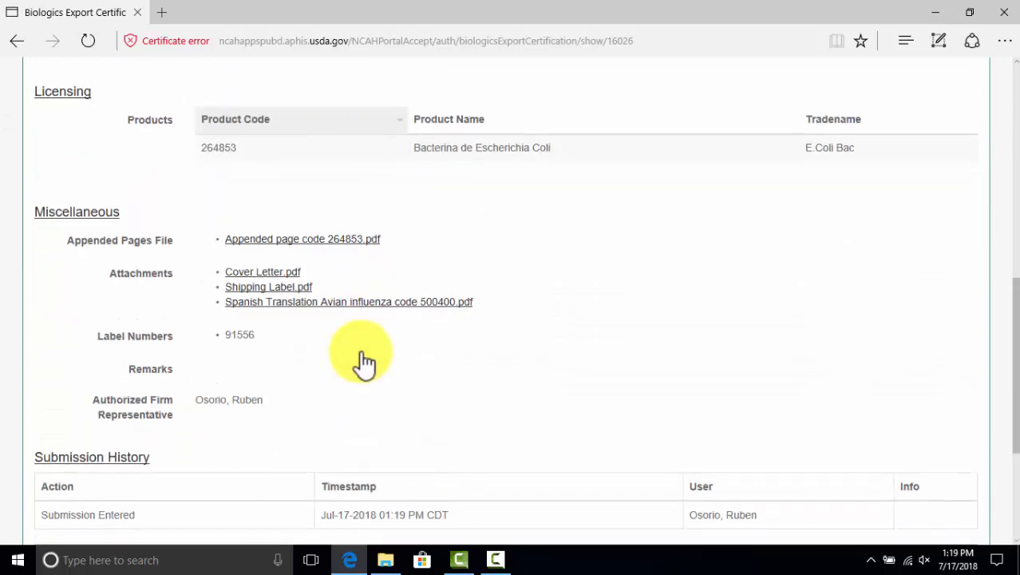
Download the Appended page code 264853 PDF and open it in a new tab
click(307, 247)
scroll(479, 383, down, 1)
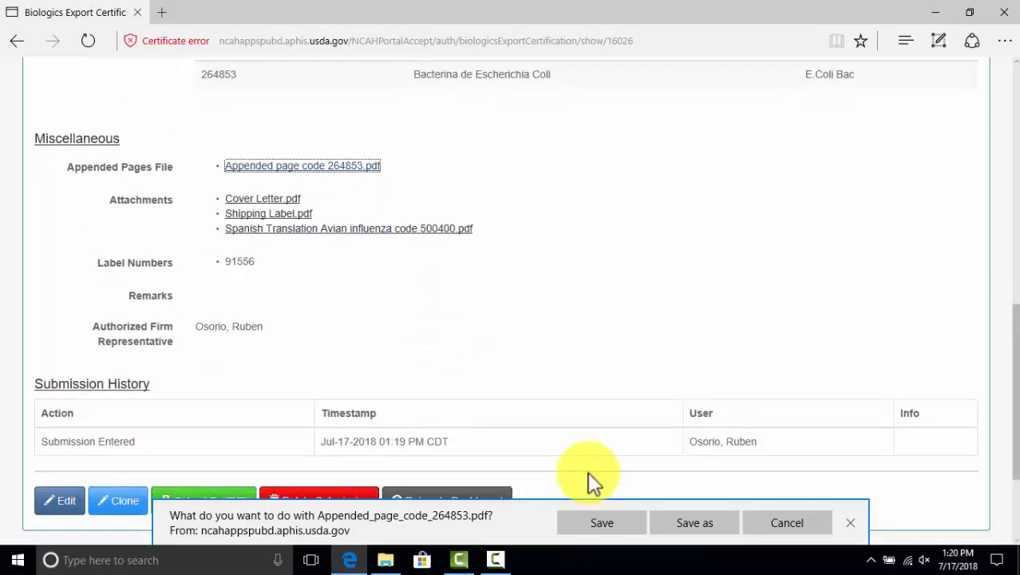
click(606, 527)
click(606, 520)
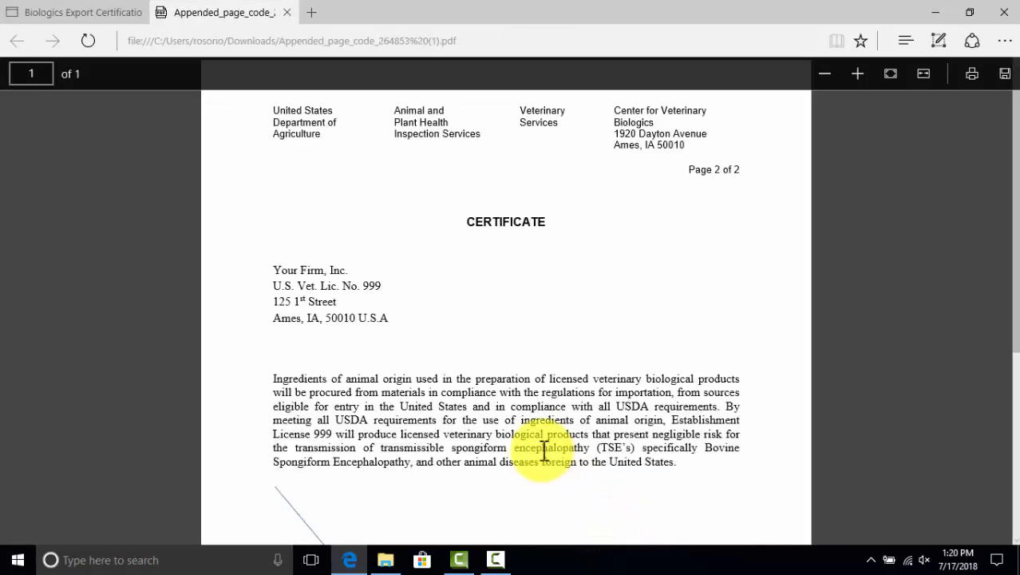
scroll(539, 443, down, 4)
scroll(529, 423, up, 4)
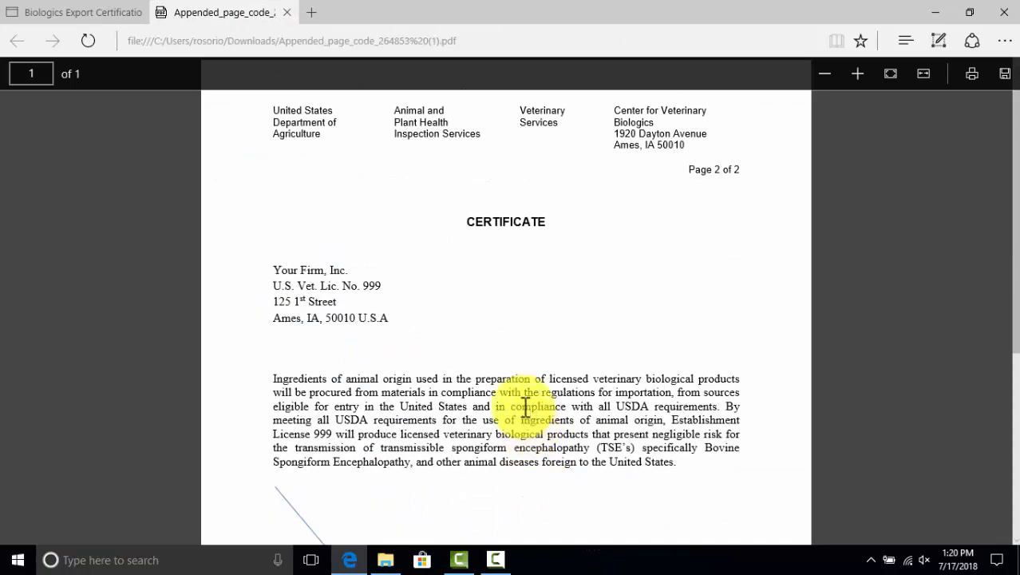
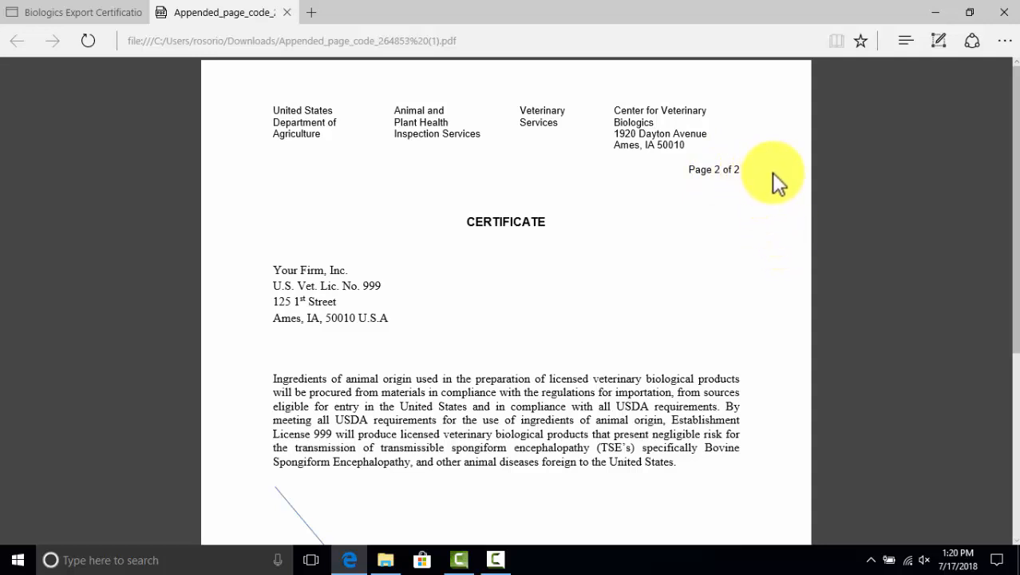
Look over the appended page code 264853 PDF, then close only its tab, keeping the other tabs open
scroll(713, 275, down, 3)
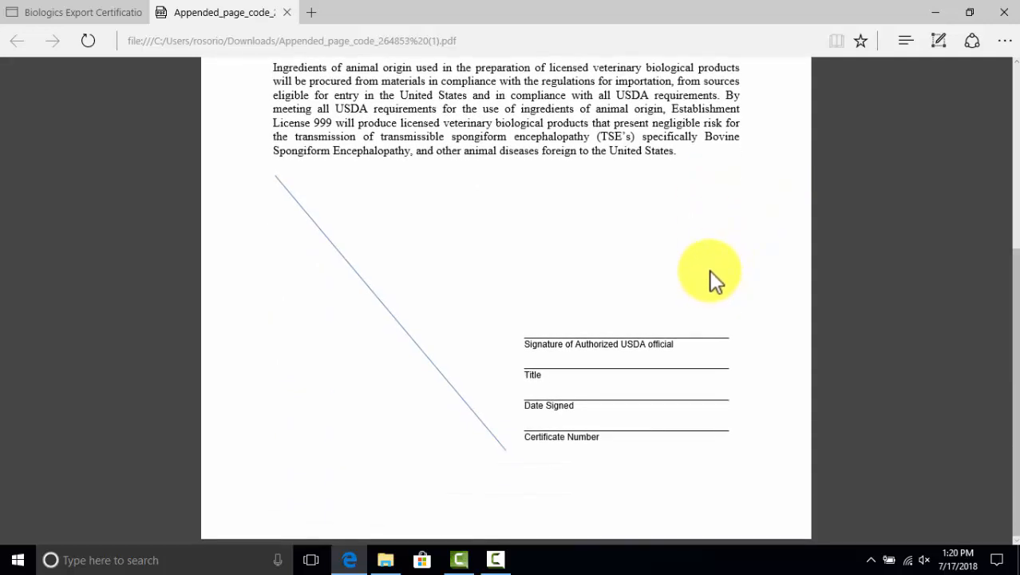
scroll(711, 271, up, 3)
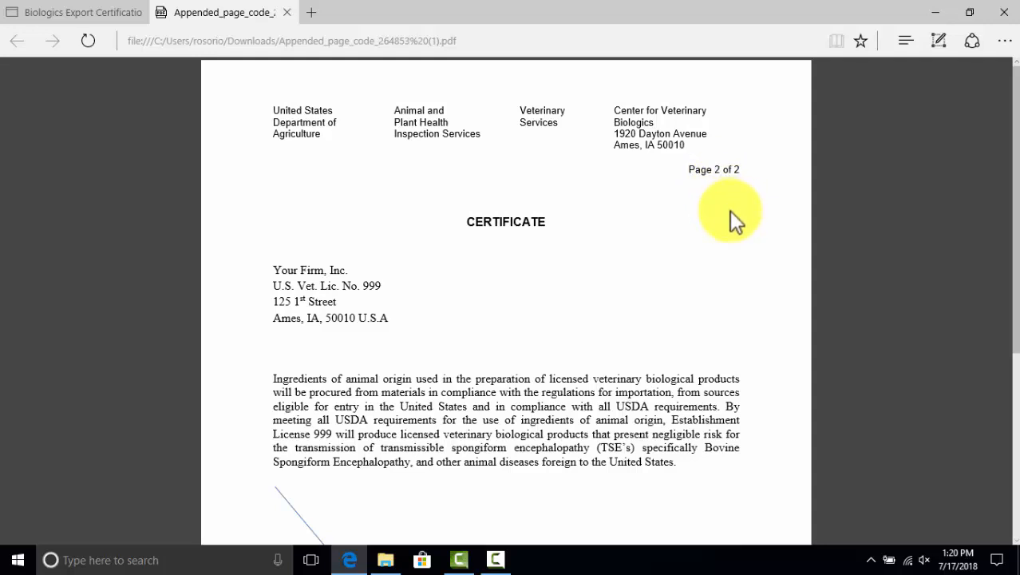
click(1004, 13)
click(572, 320)
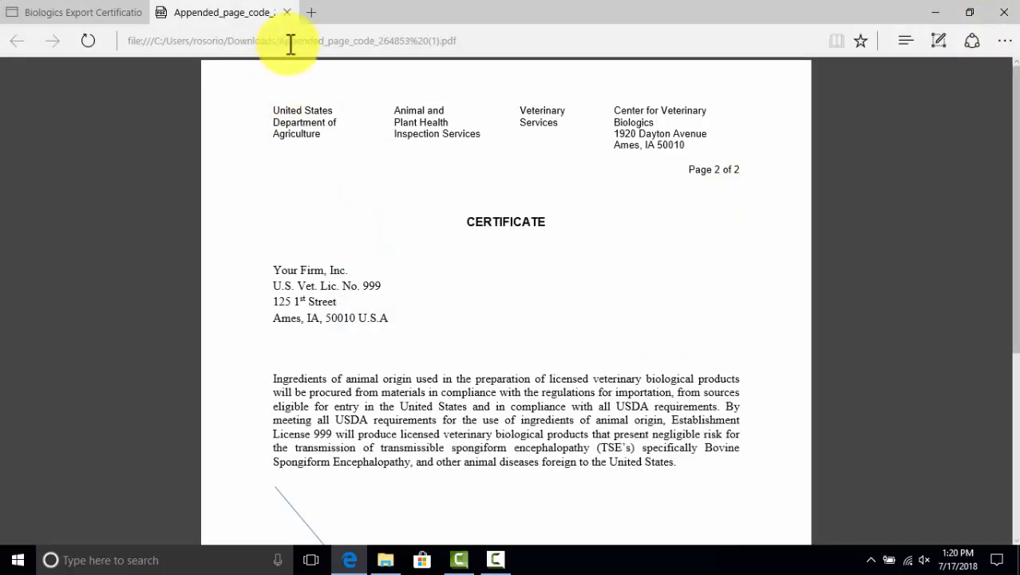
click(287, 12)
Submit the Panama export certificate request to CVB and confirm, so its status reads Submitted
scroll(424, 365, up, 2)
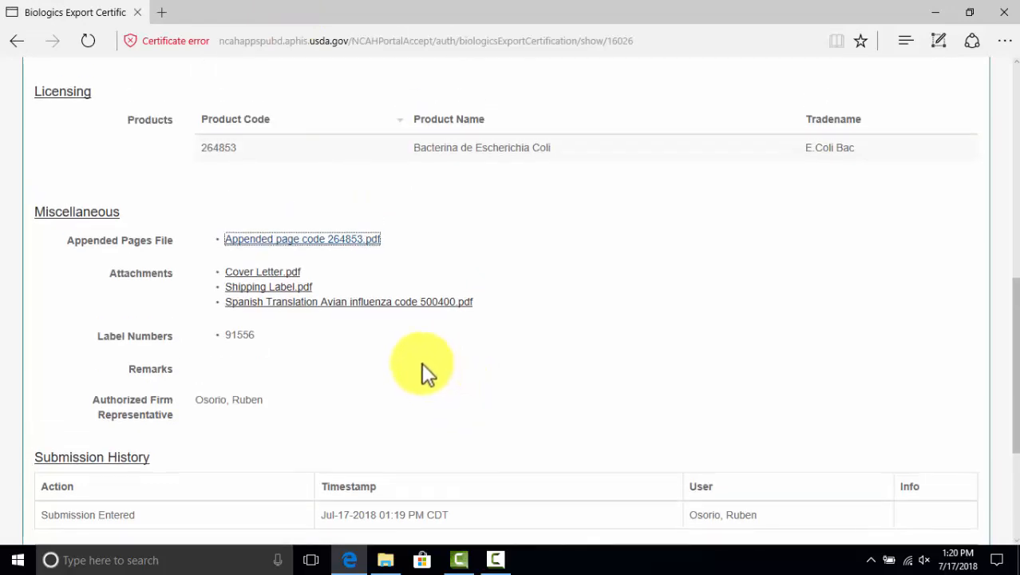
scroll(421, 364, down, 3)
scroll(206, 360, up, 5)
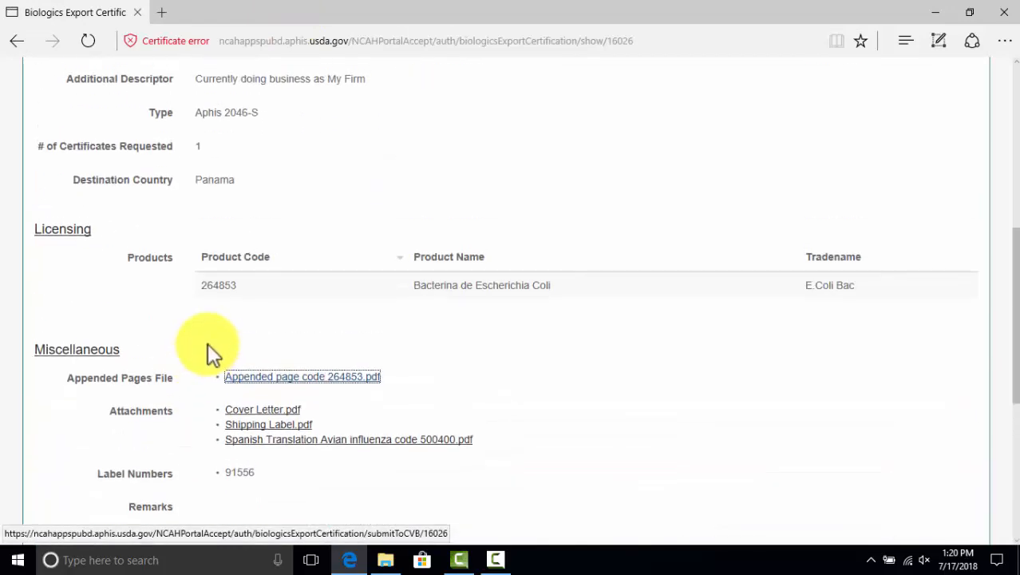
scroll(209, 343, up, 5)
scroll(211, 342, down, 10)
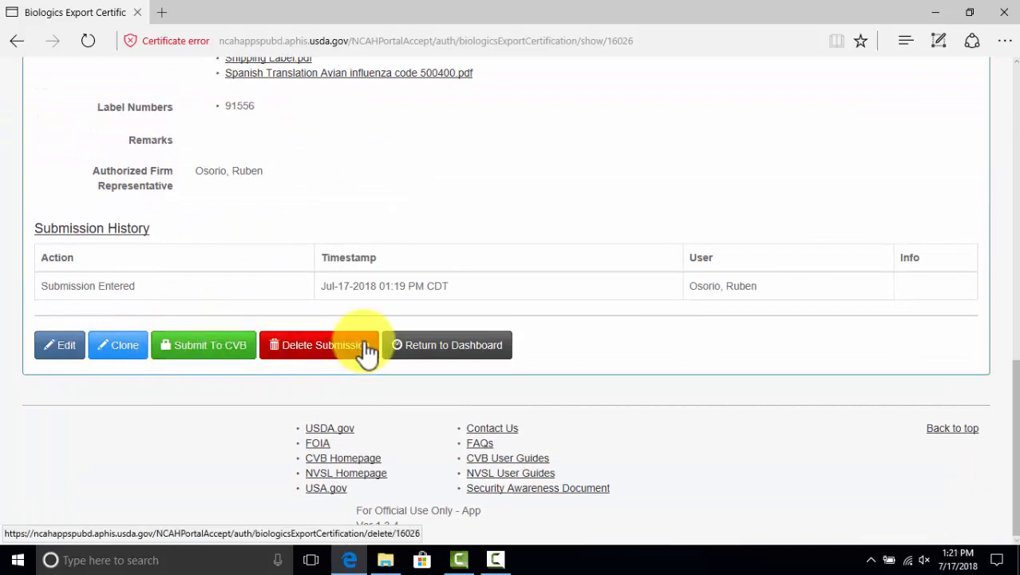
scroll(367, 351, up, 1)
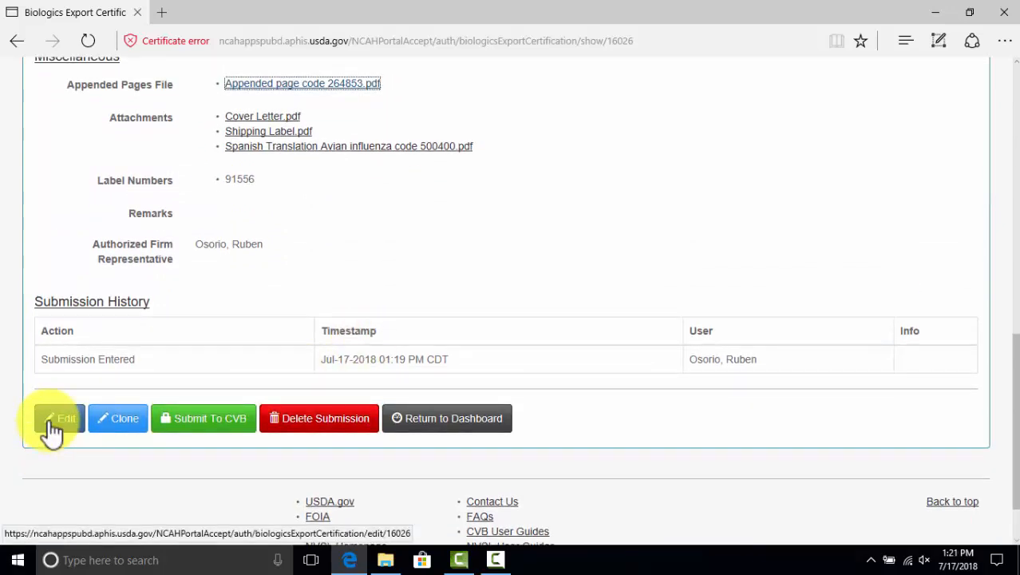
scroll(255, 324, up, 1)
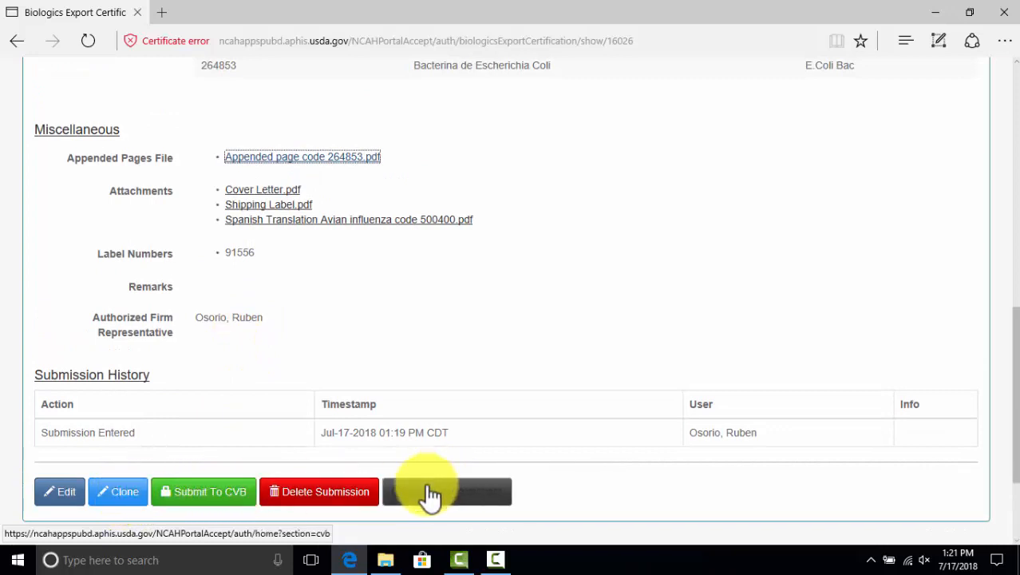
click(209, 494)
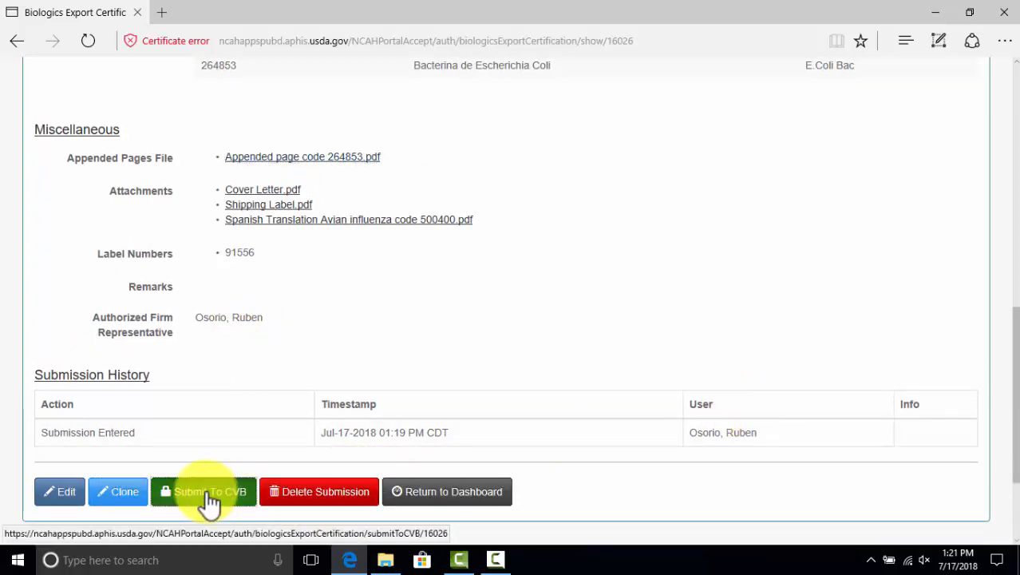
click(698, 171)
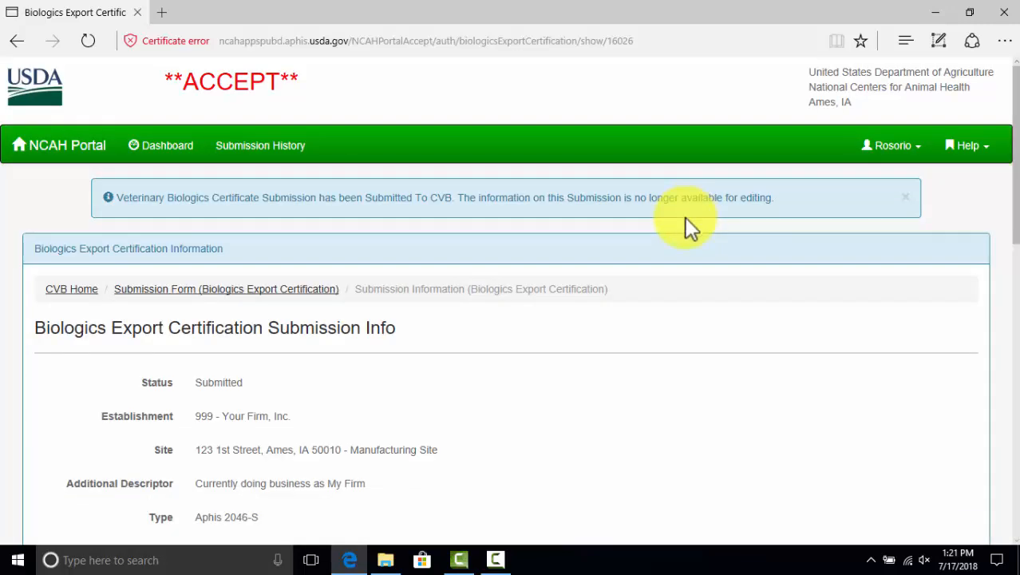
scroll(602, 280, down, 10)
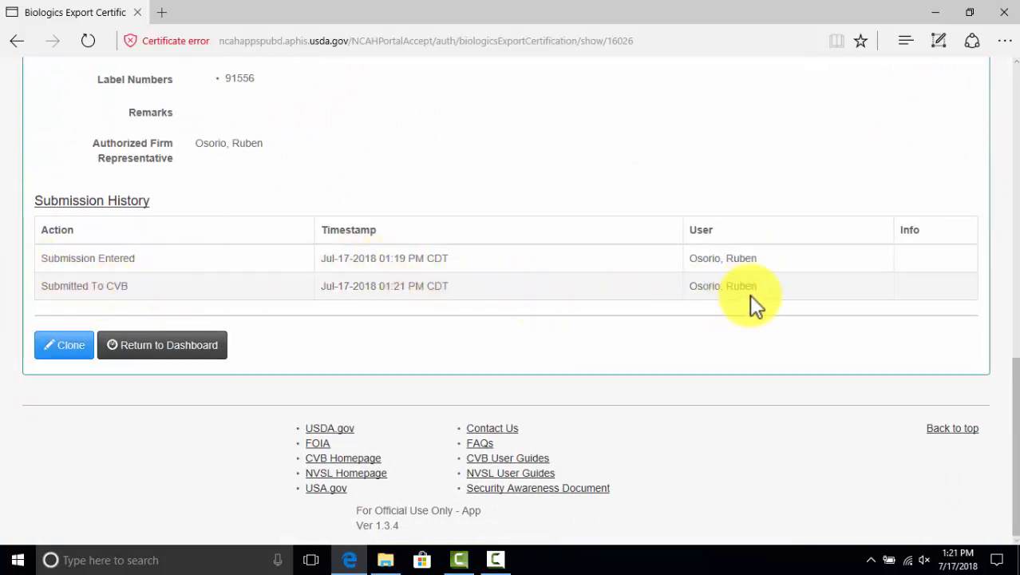
scroll(754, 294, up, 10)
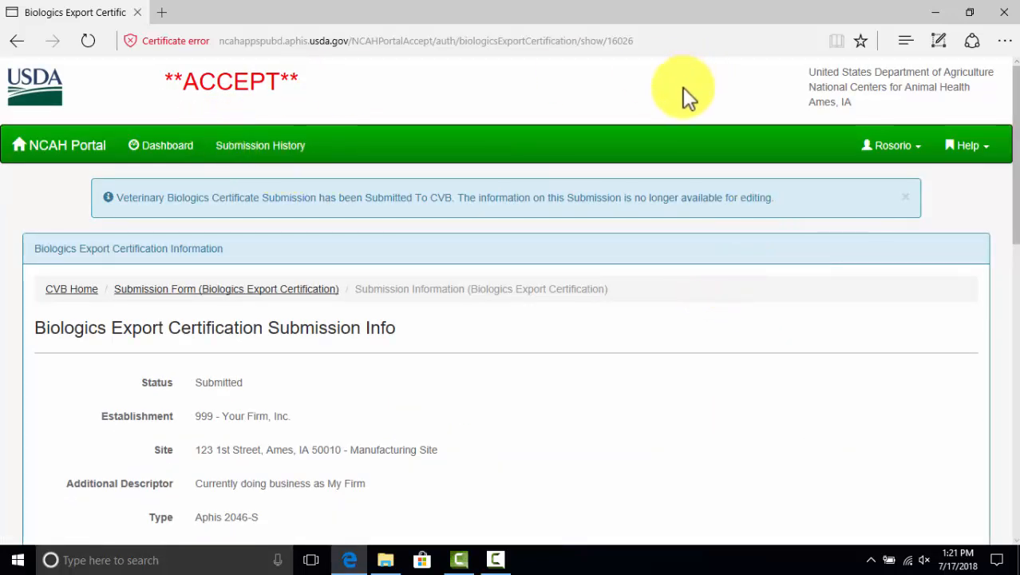
Open the Serials for workshop document from the Exports folder and follow its LSRTIS link
click(386, 560)
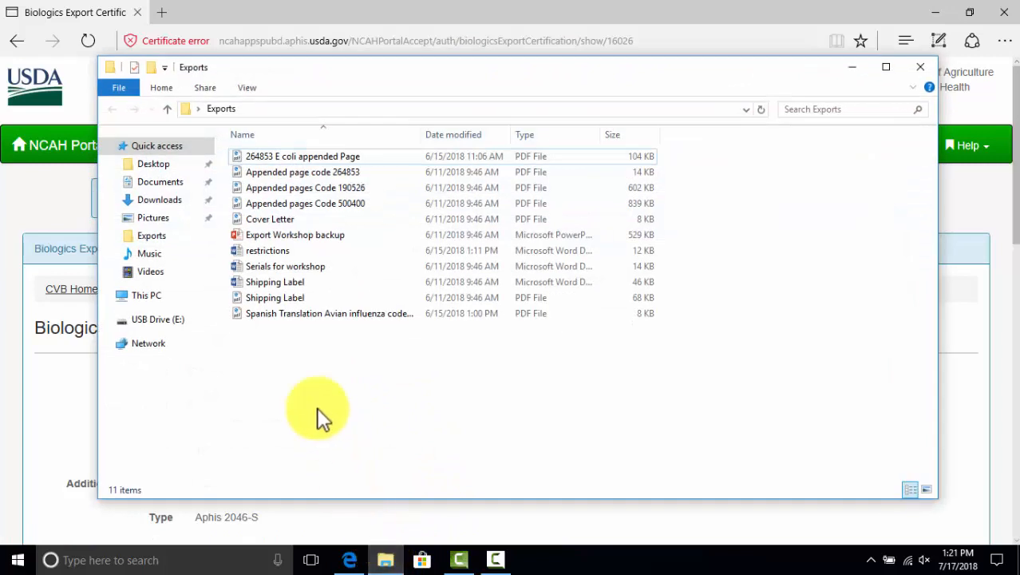
click(277, 267)
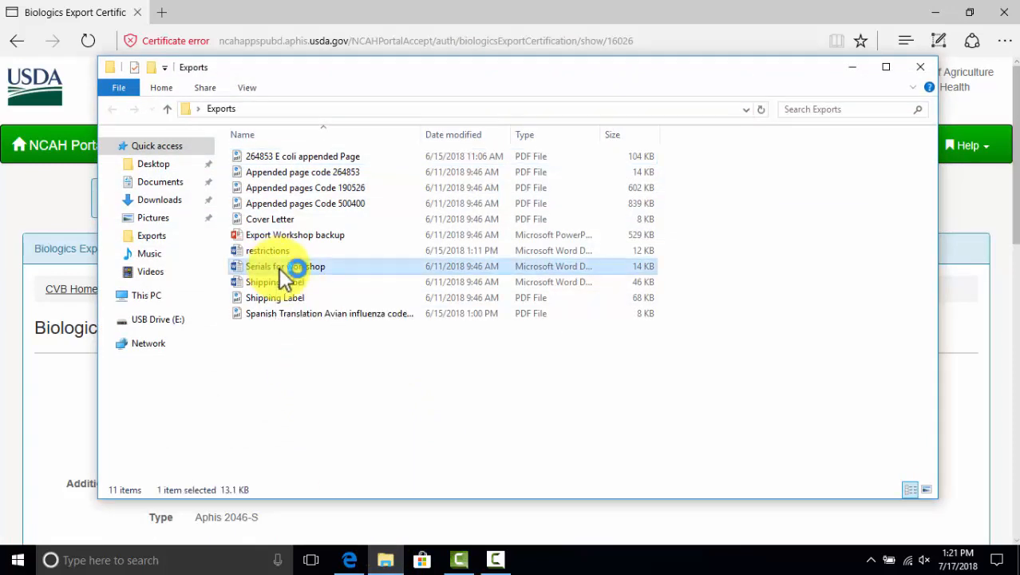
double_click(281, 270)
scroll(459, 319, down, 10)
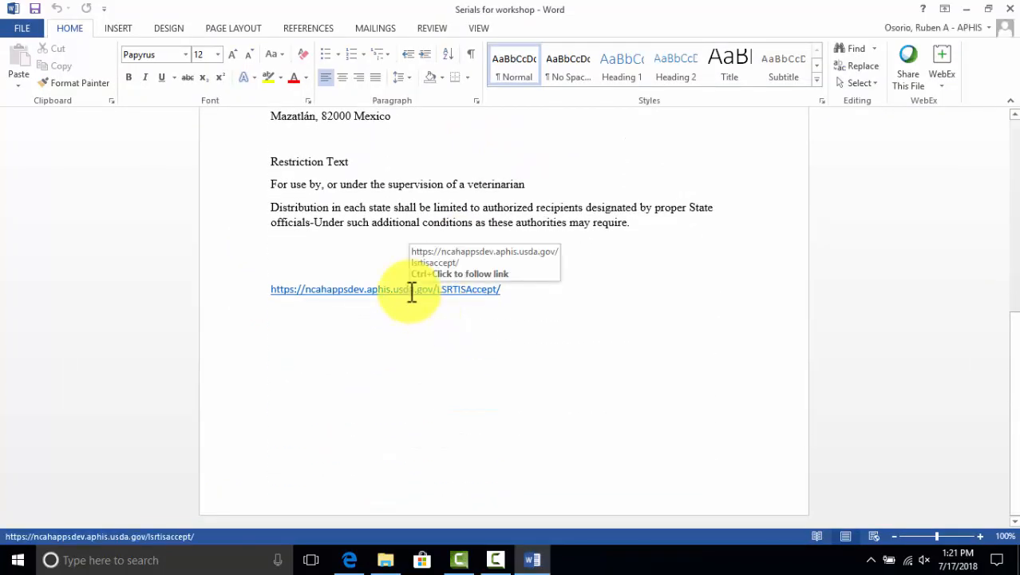
ctrl+click(412, 297)
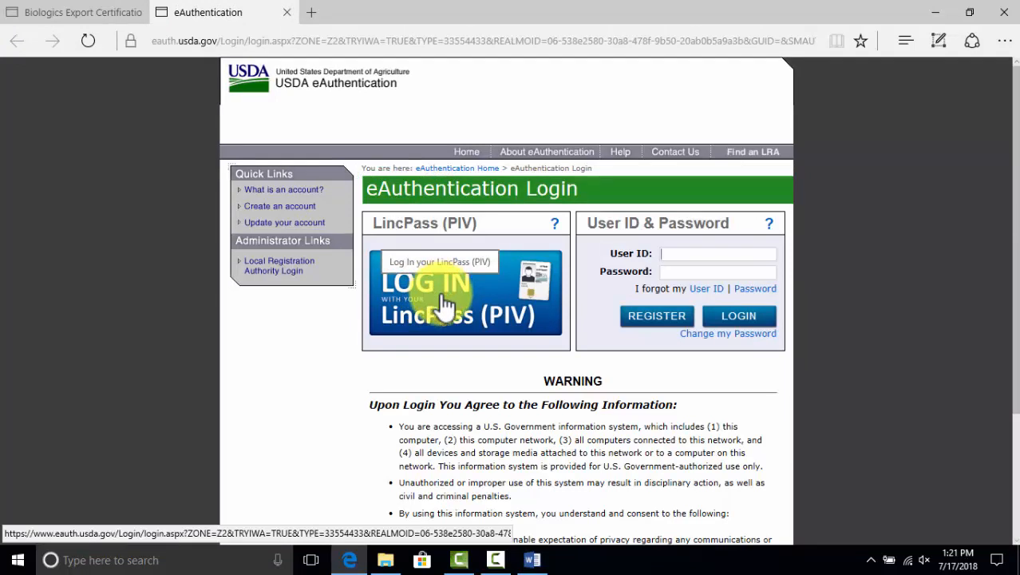
Log in to LSRTIS with the LincPass (PIV) card
click(444, 304)
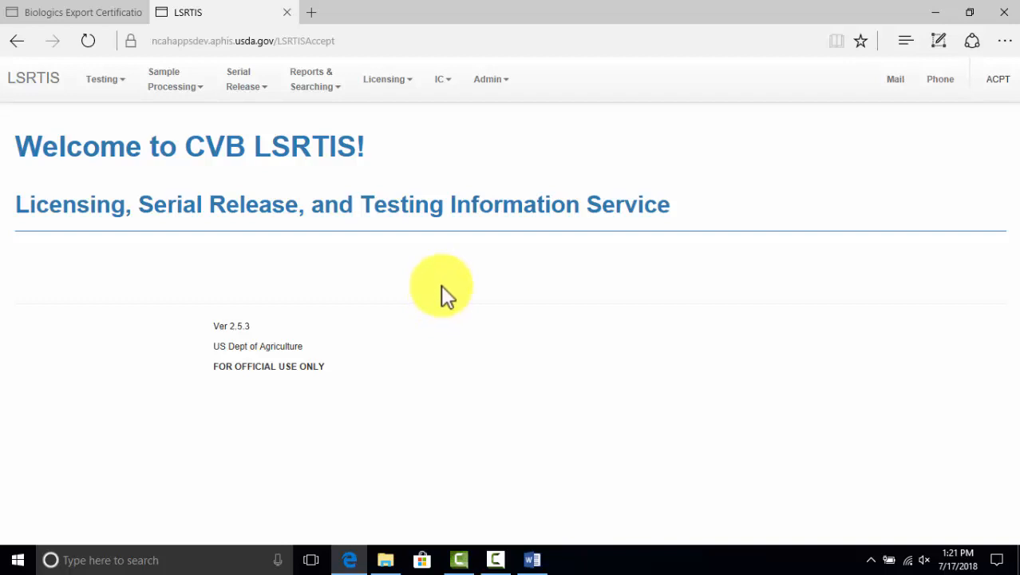
On the IC Exports dashboard, search certificates received from 07/17/2018 to 07/17/2018
click(441, 86)
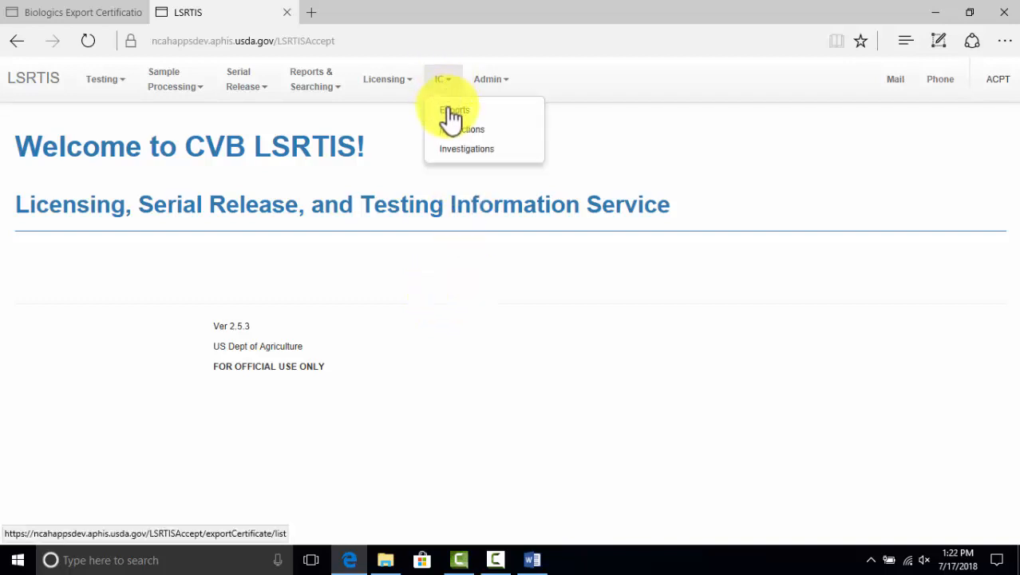
click(452, 116)
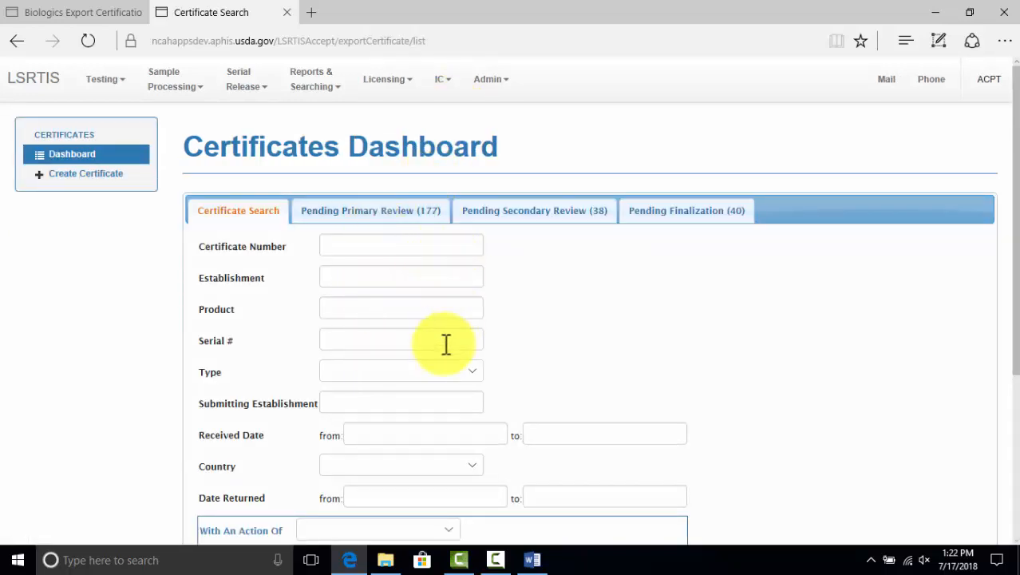
scroll(447, 343, down, 3)
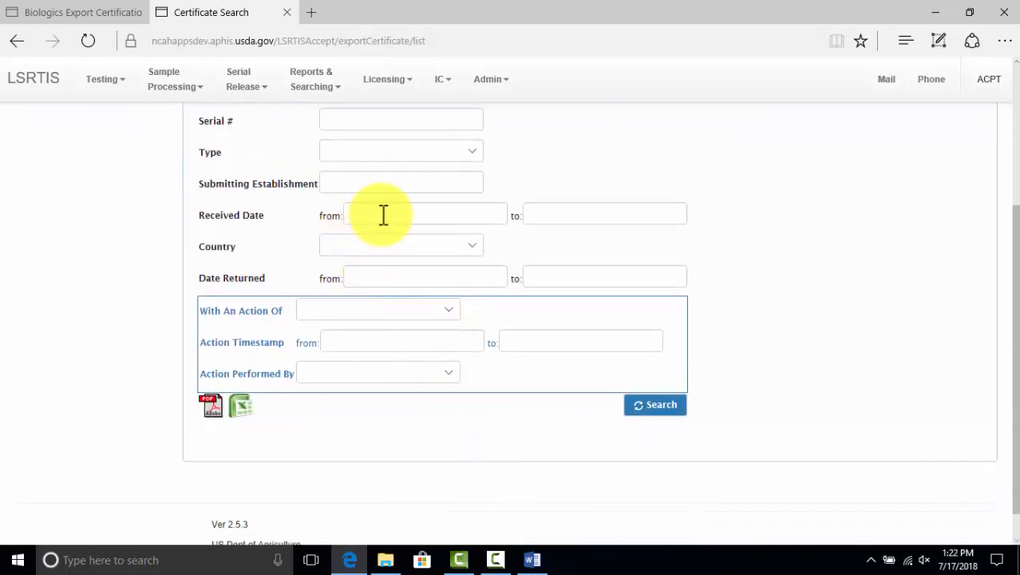
click(384, 215)
click(404, 324)
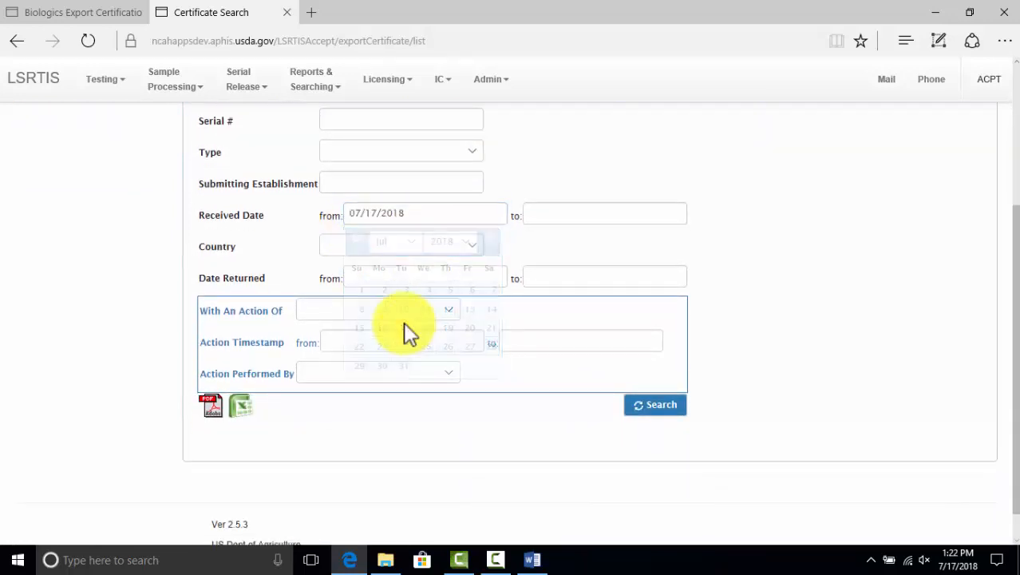
click(590, 214)
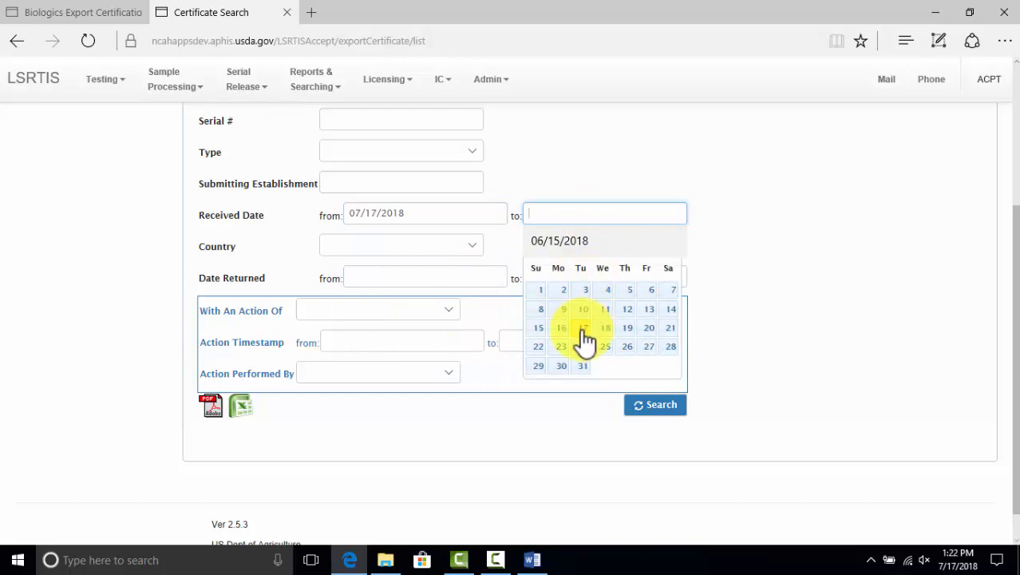
click(582, 328)
click(650, 407)
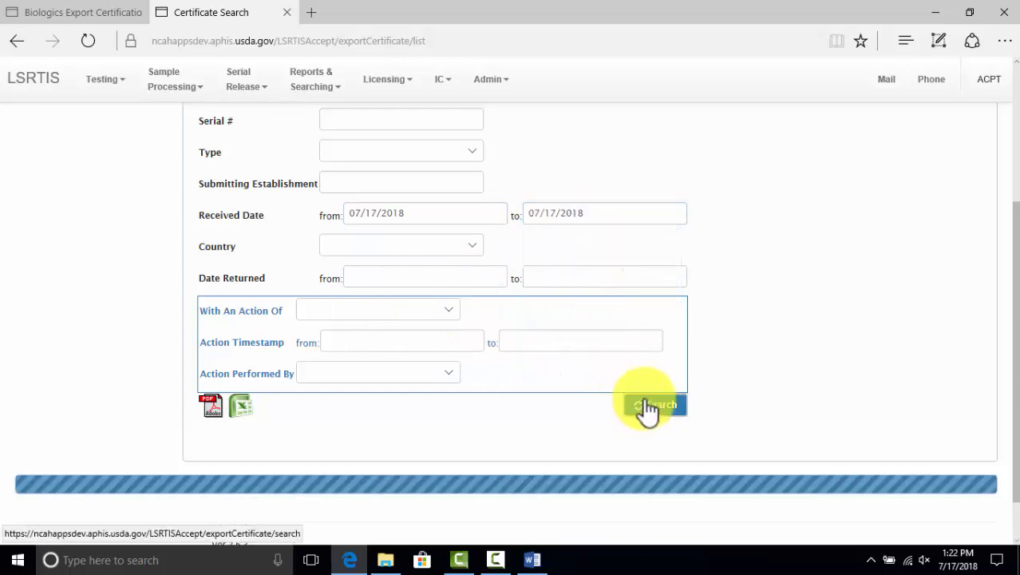
scroll(646, 401, down, 3)
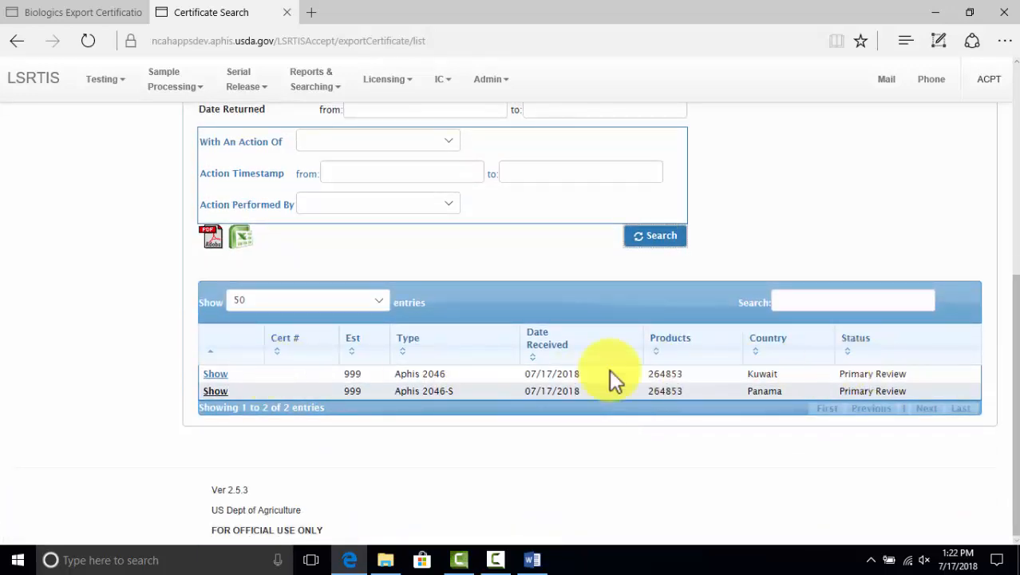
Open the Kuwait Aphis 2046 certificate's details and scroll down to its attachments
click(222, 372)
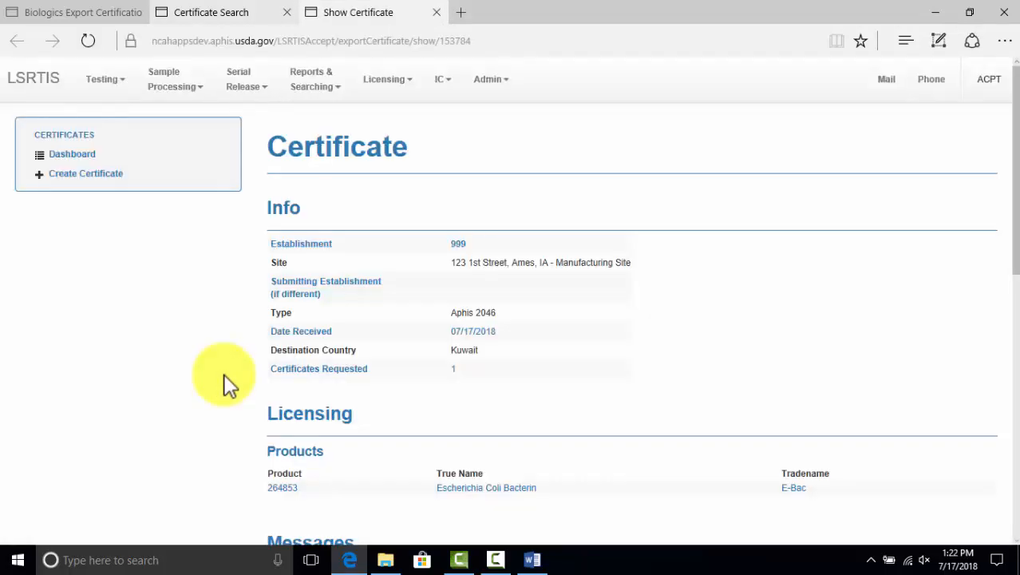
scroll(227, 376, down, 2)
scroll(227, 382, down, 1)
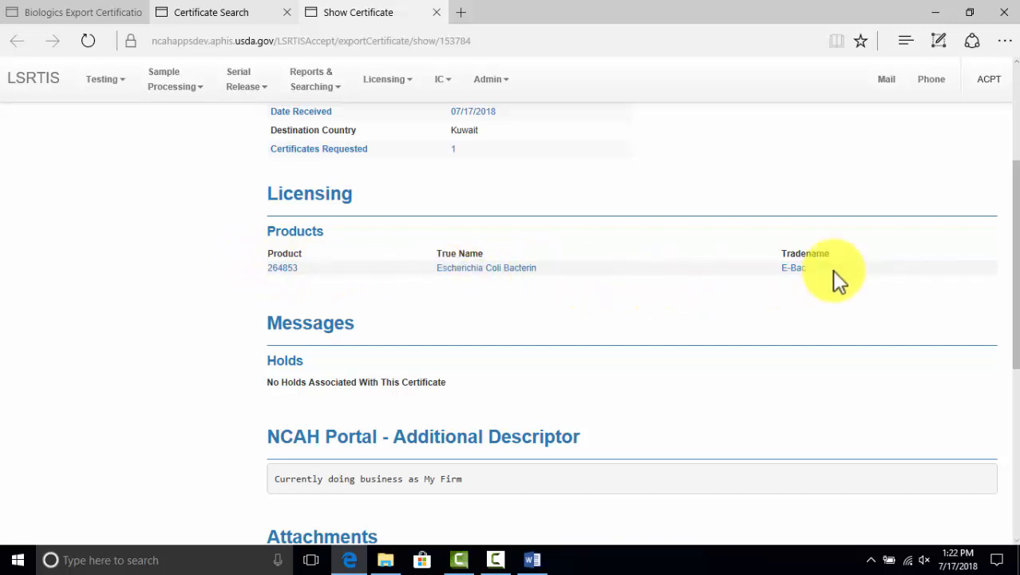
scroll(832, 269, down, 3)
scroll(687, 249, down, 1)
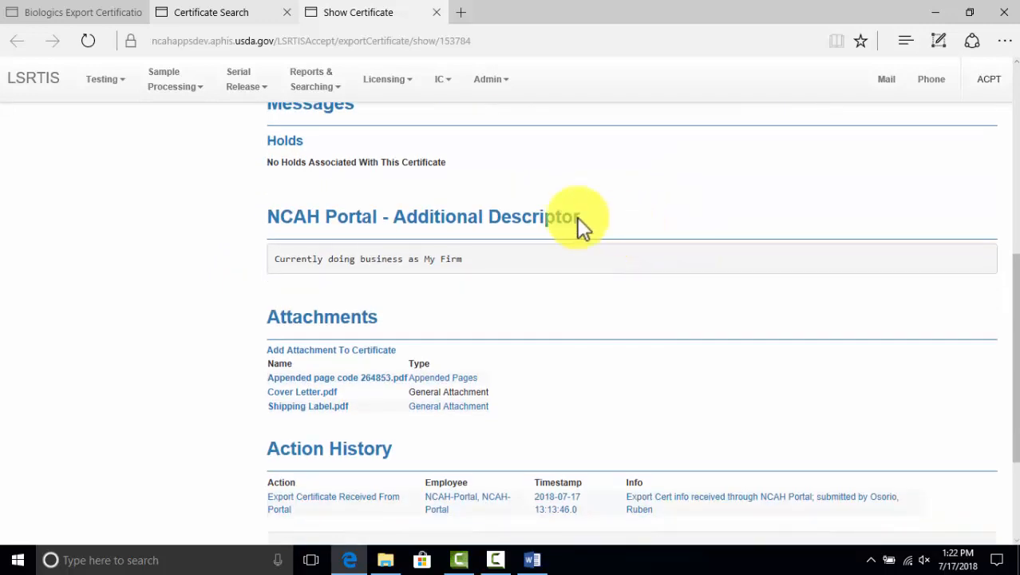
Download, open and review the Appended page code 264853.pdf attachment, then close it
click(372, 380)
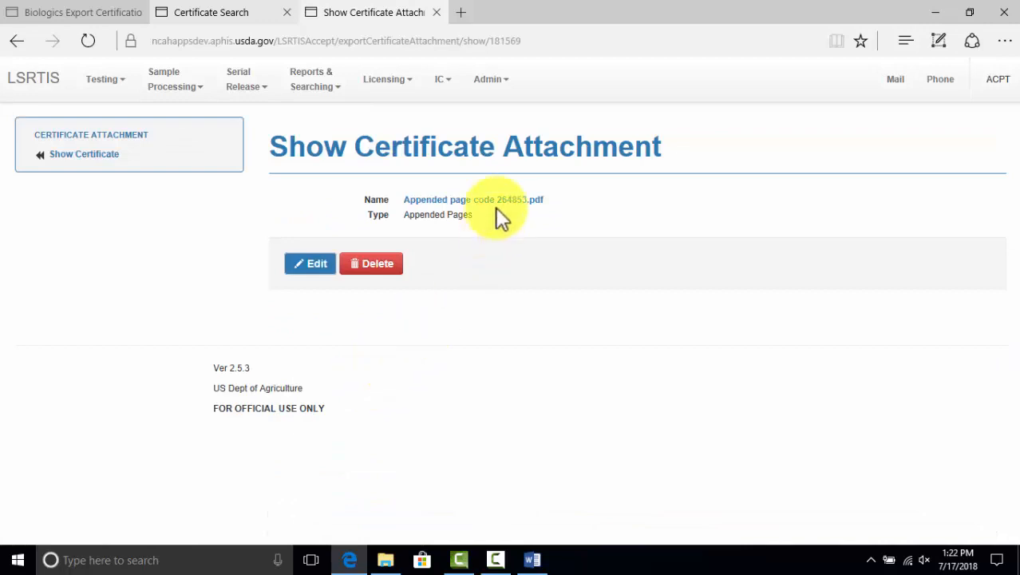
click(496, 209)
click(590, 526)
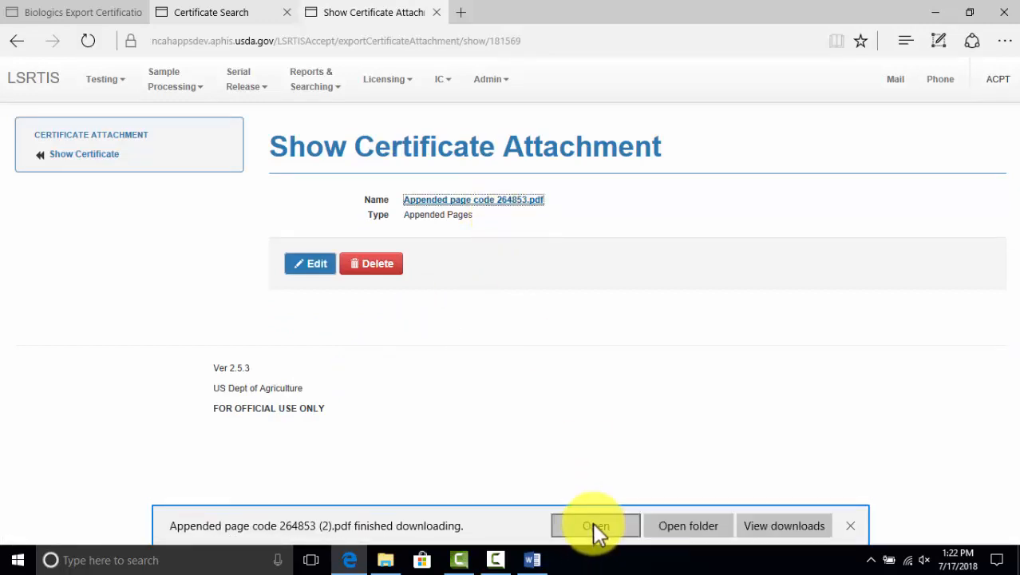
click(592, 526)
scroll(569, 431, down, 5)
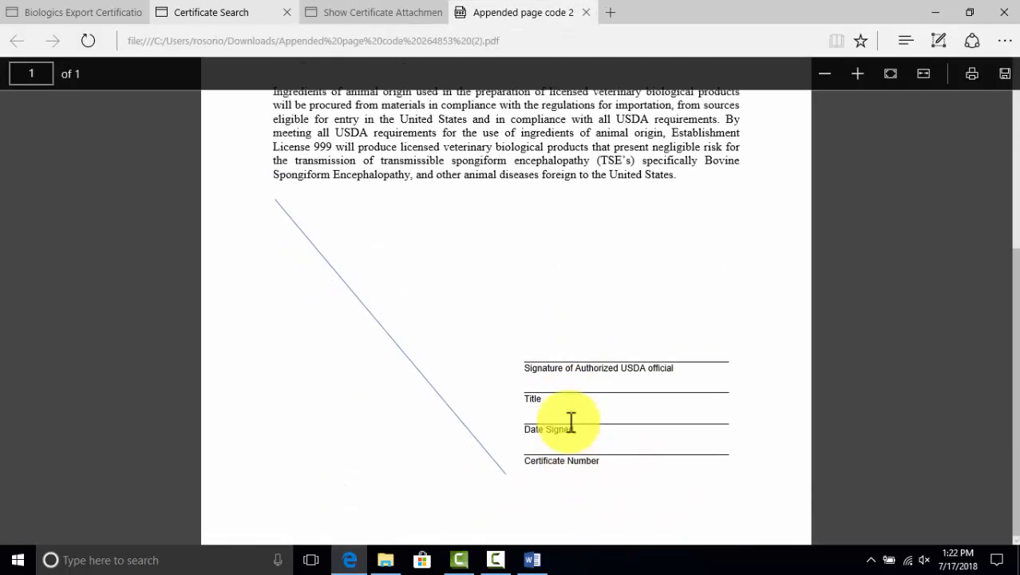
scroll(570, 421, up, 5)
click(586, 12)
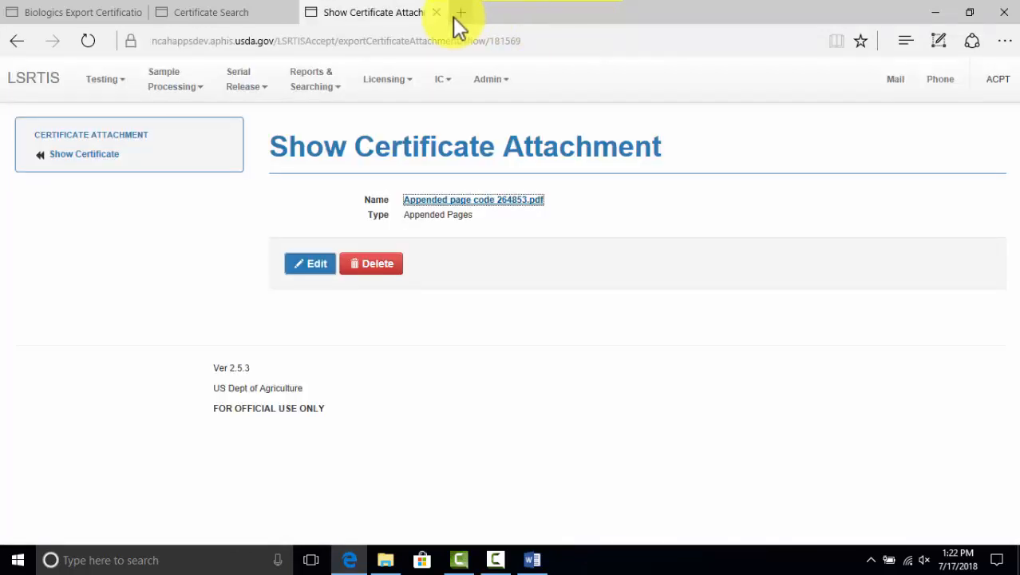
Return to the certificate record and scroll to its attachments and action history
click(94, 154)
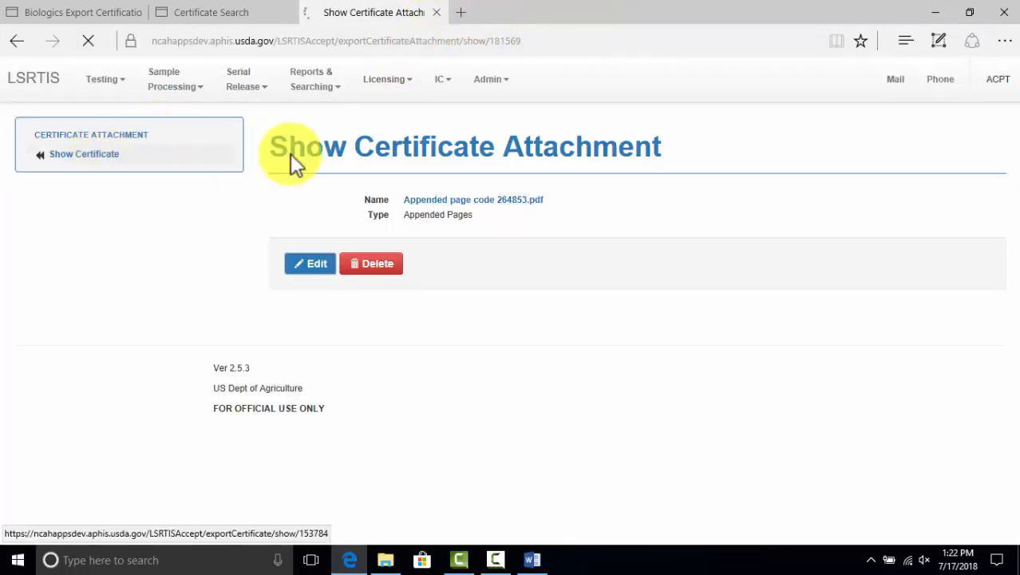
scroll(346, 152, down, 5)
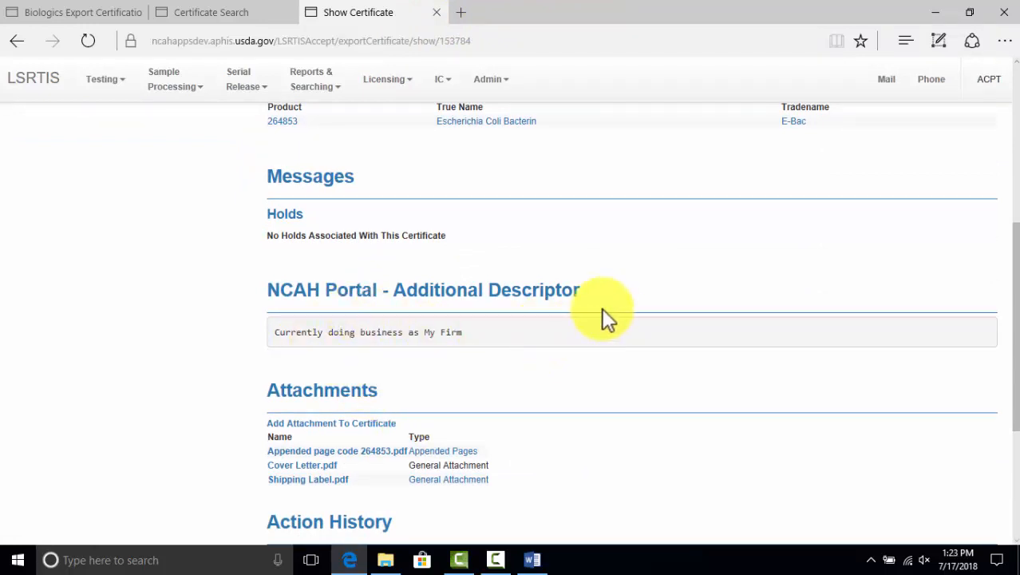
scroll(471, 351, down, 3)
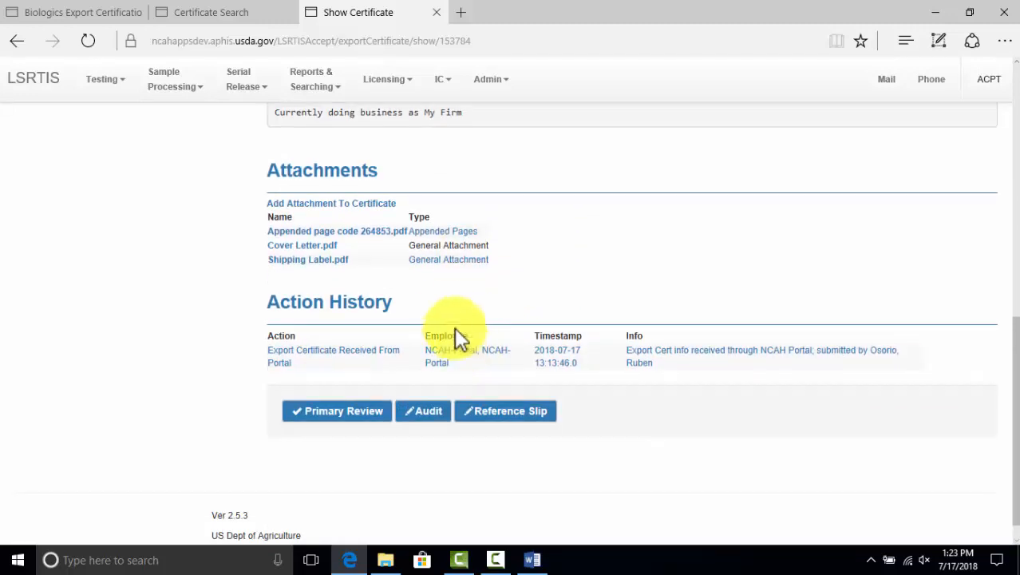
Download, open and read the Cover Letter.pdf attachment, then close it
click(326, 249)
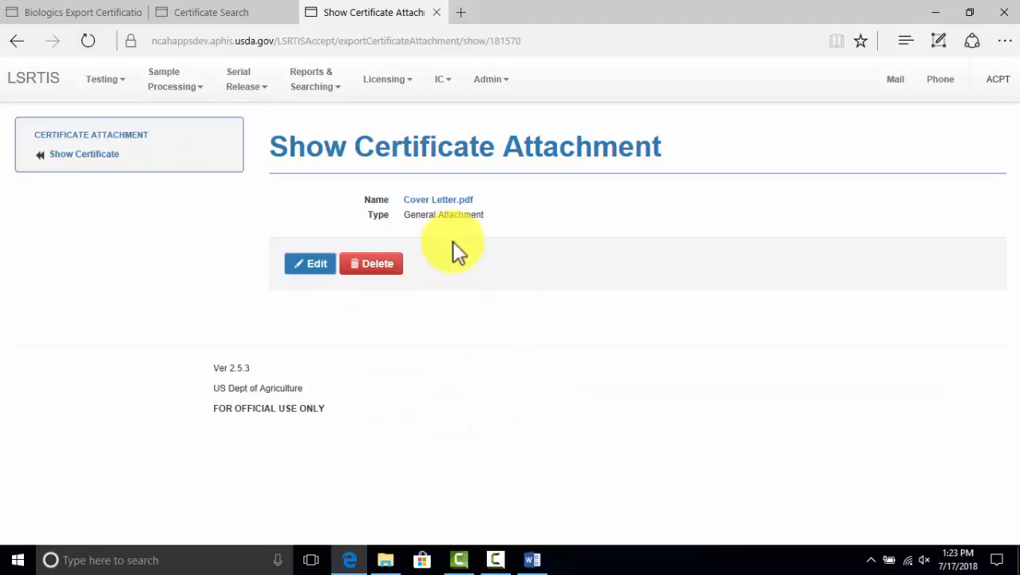
click(440, 201)
click(601, 523)
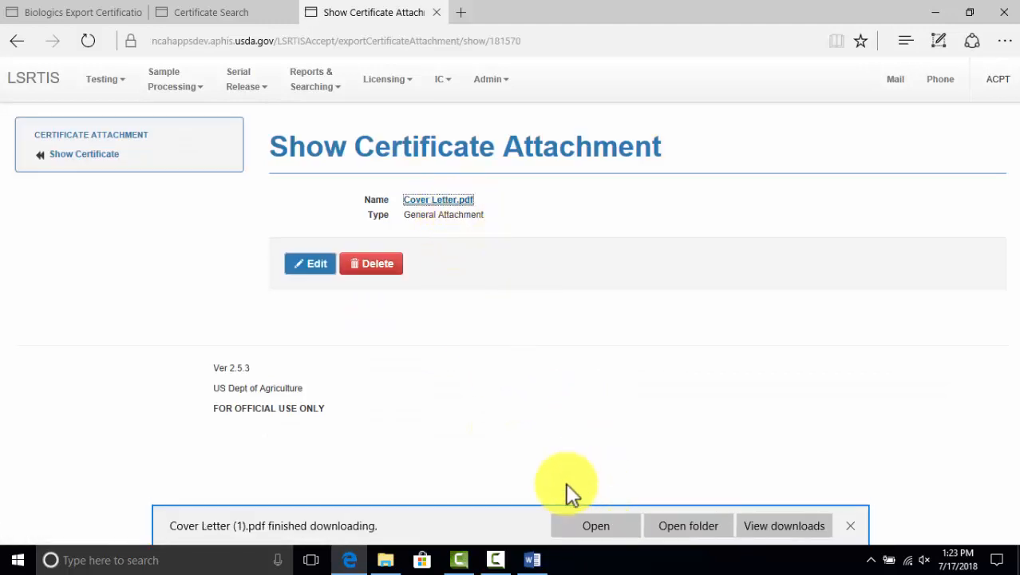
click(584, 526)
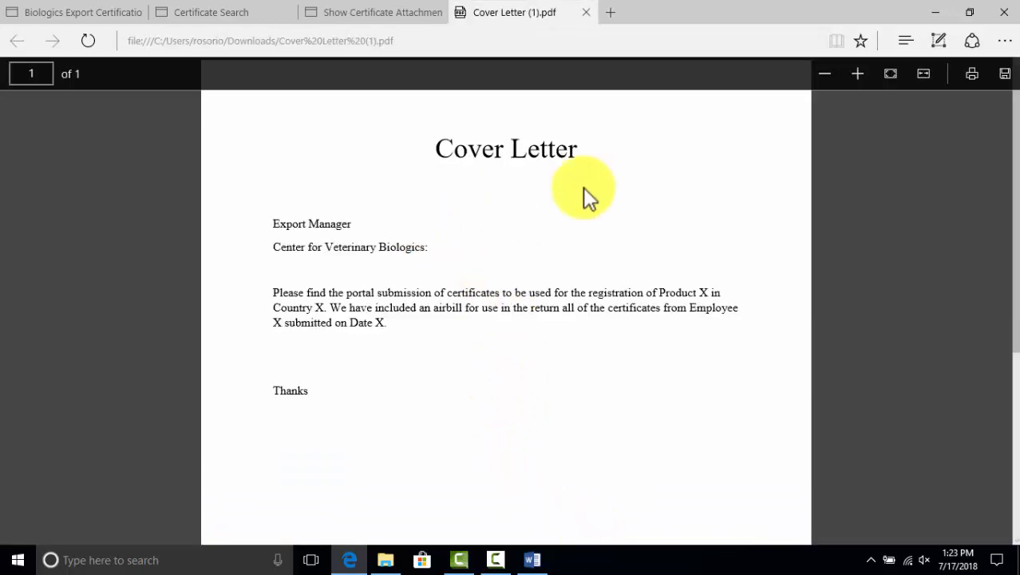
click(583, 12)
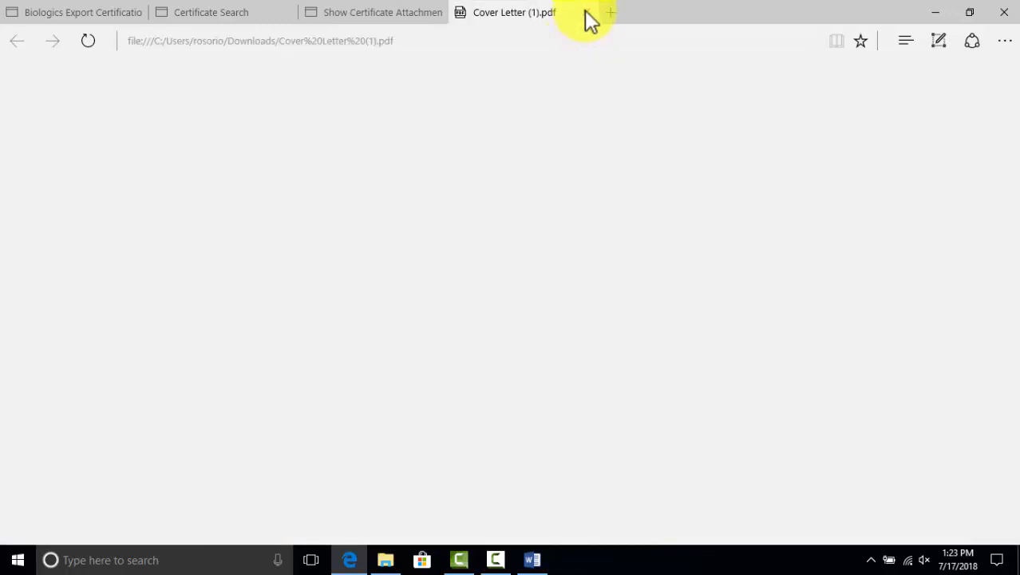
Return to the certificate record and open the Shipping Label.pdf attachment
click(96, 166)
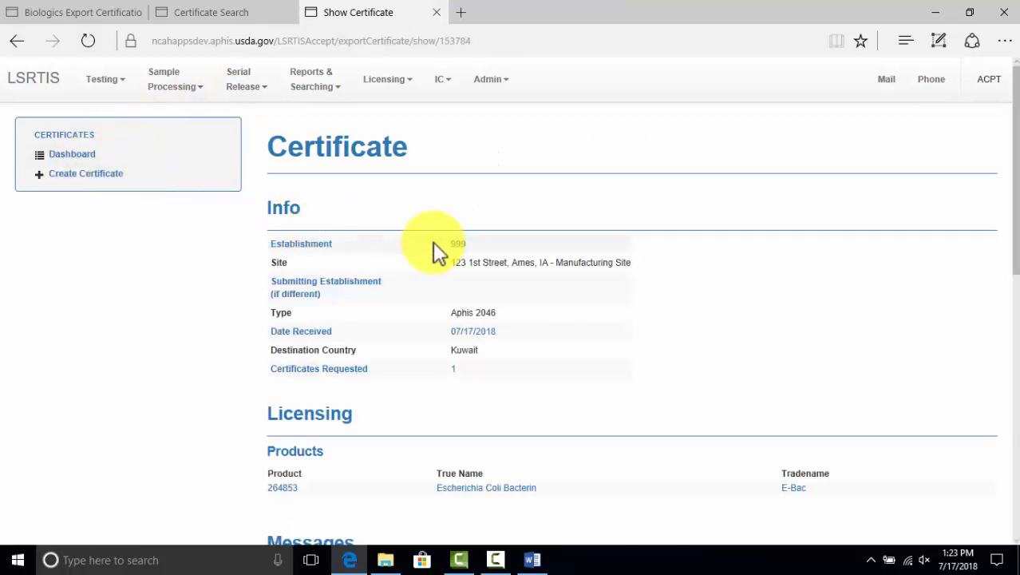
scroll(518, 242, down, 4)
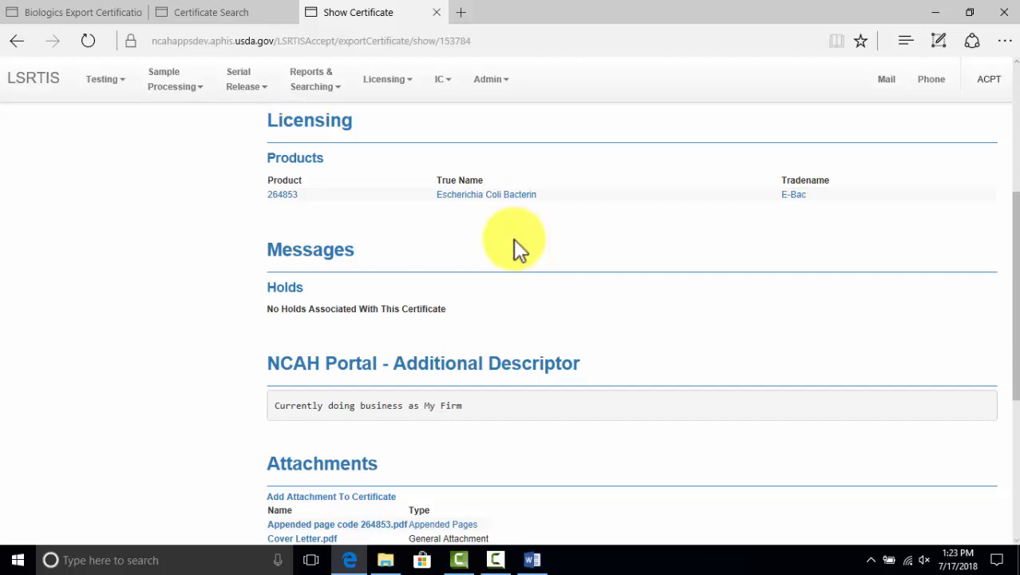
scroll(517, 233, down, 3)
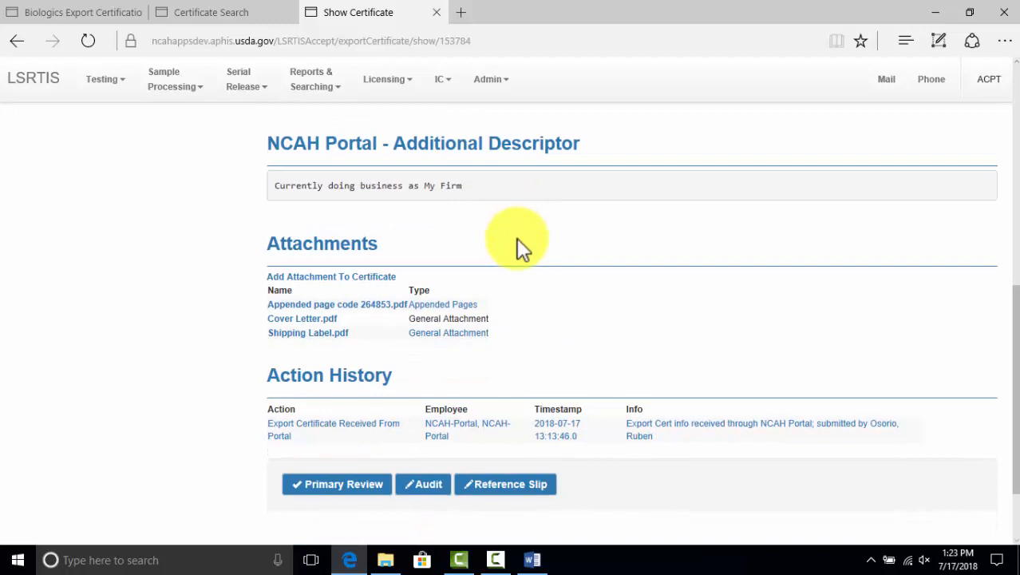
click(329, 336)
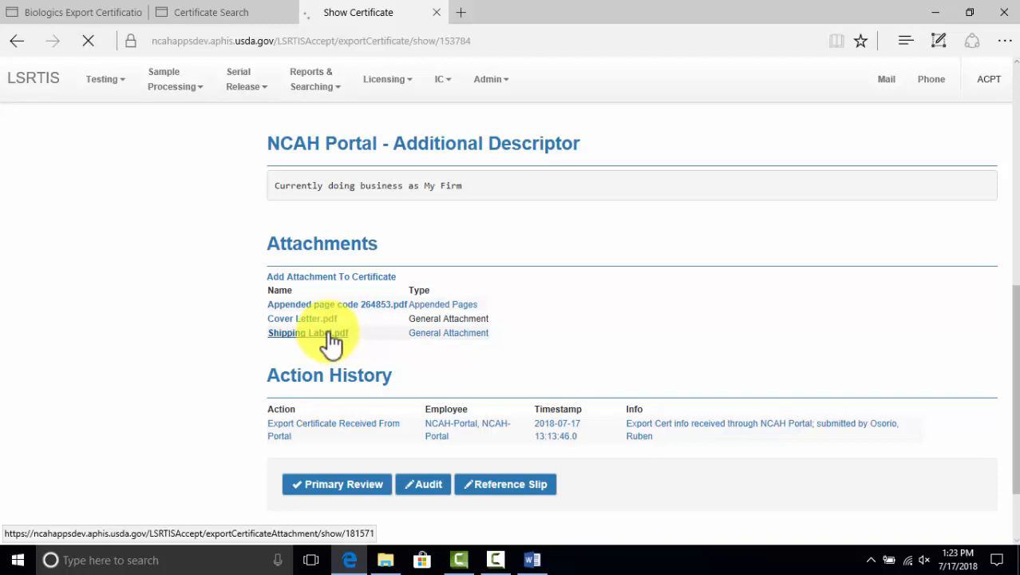
Download, open and review the Shipping Label.pdf file, then close it
click(457, 201)
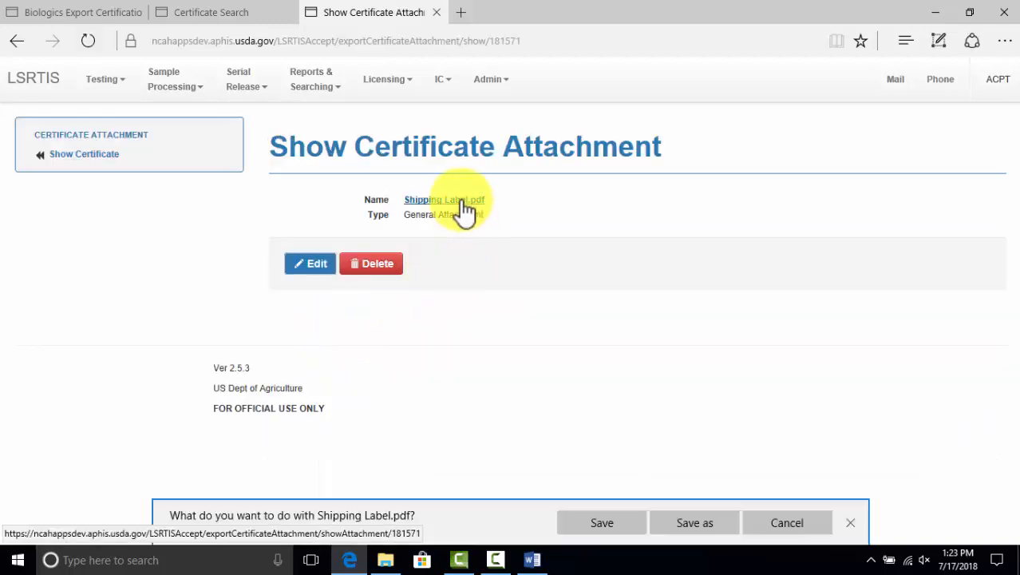
click(603, 519)
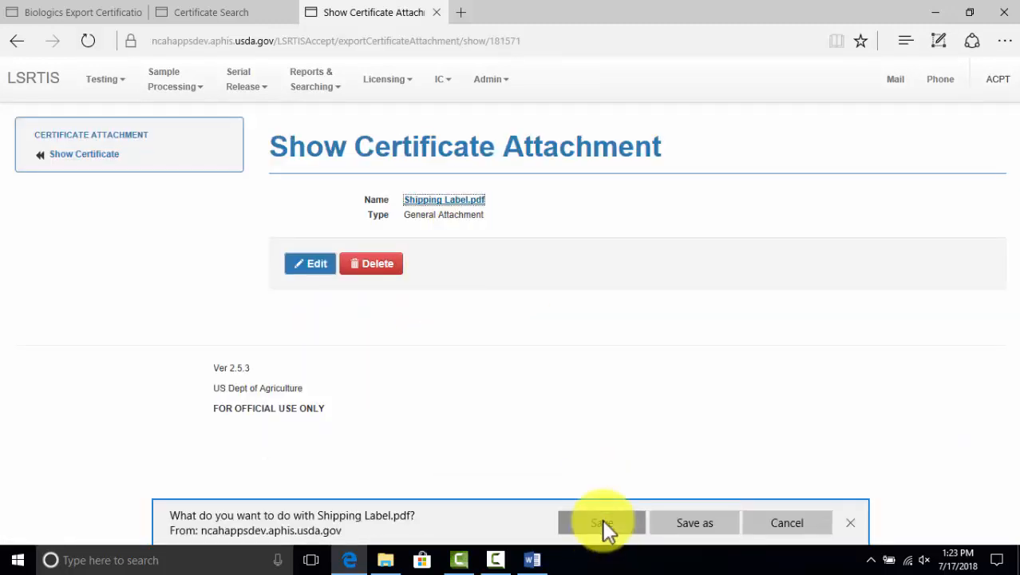
click(590, 521)
scroll(505, 451, down, 3)
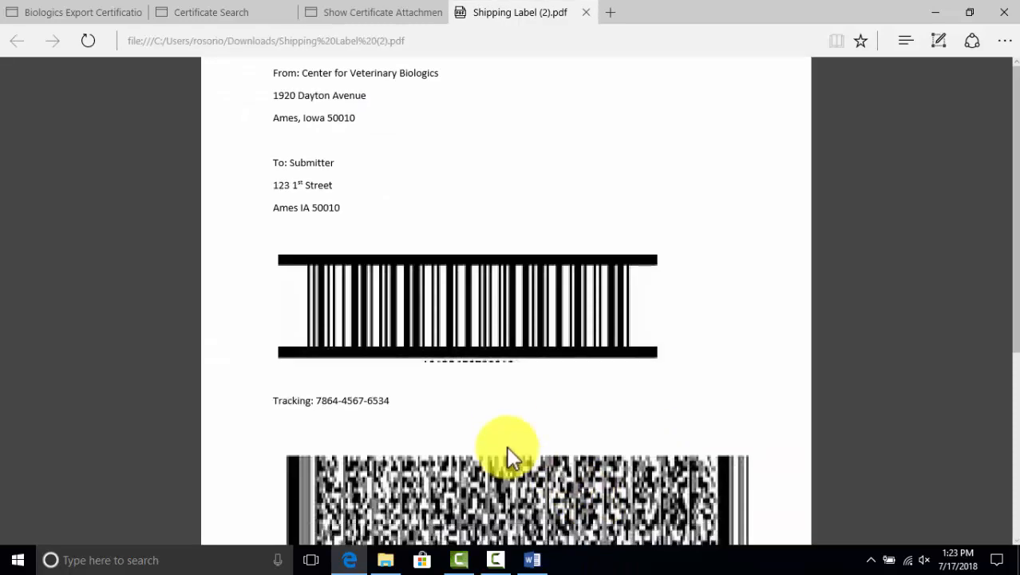
scroll(504, 445, up, 3)
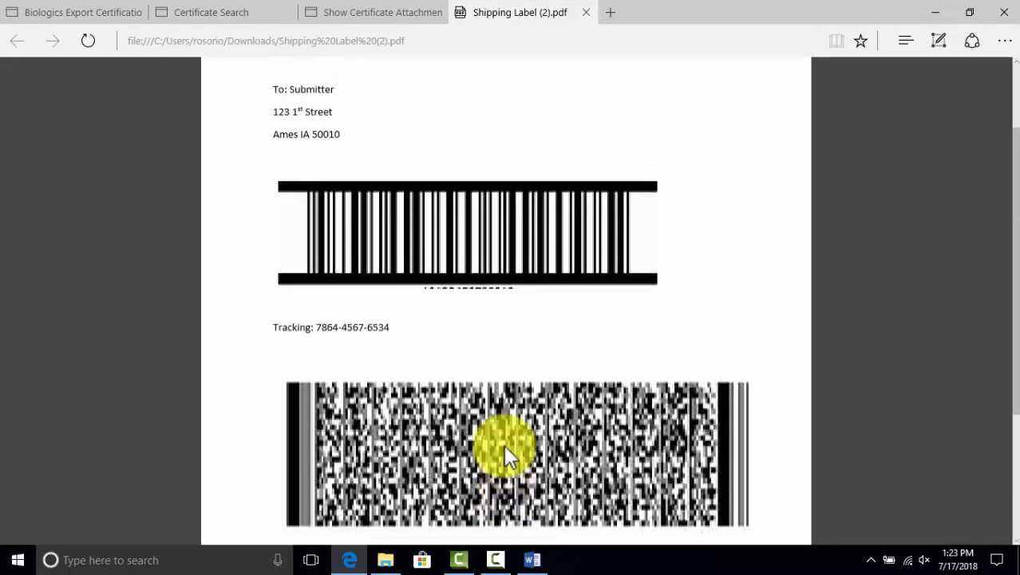
scroll(504, 444, down, 2)
scroll(504, 445, up, 1)
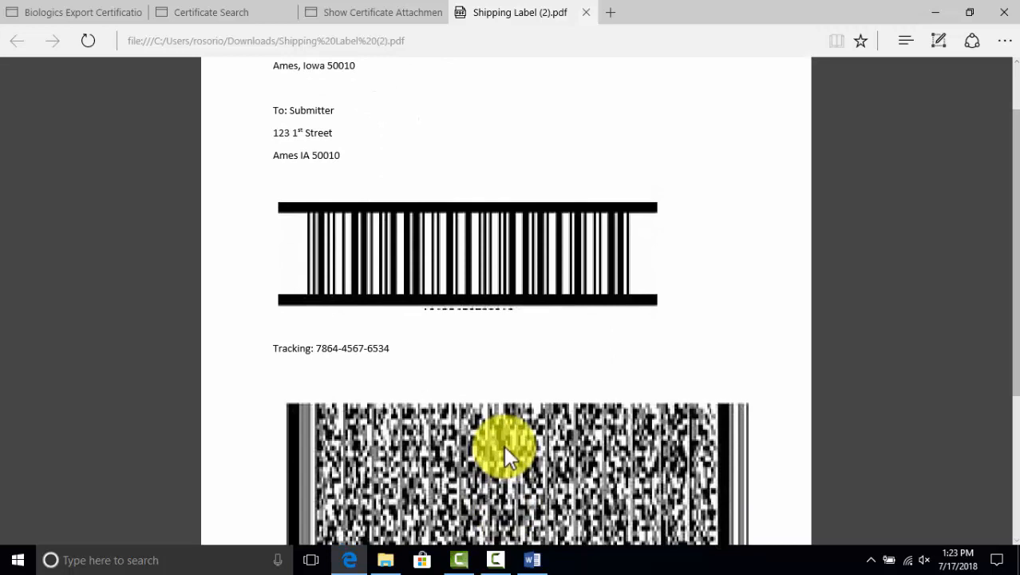
scroll(504, 445, up, 1)
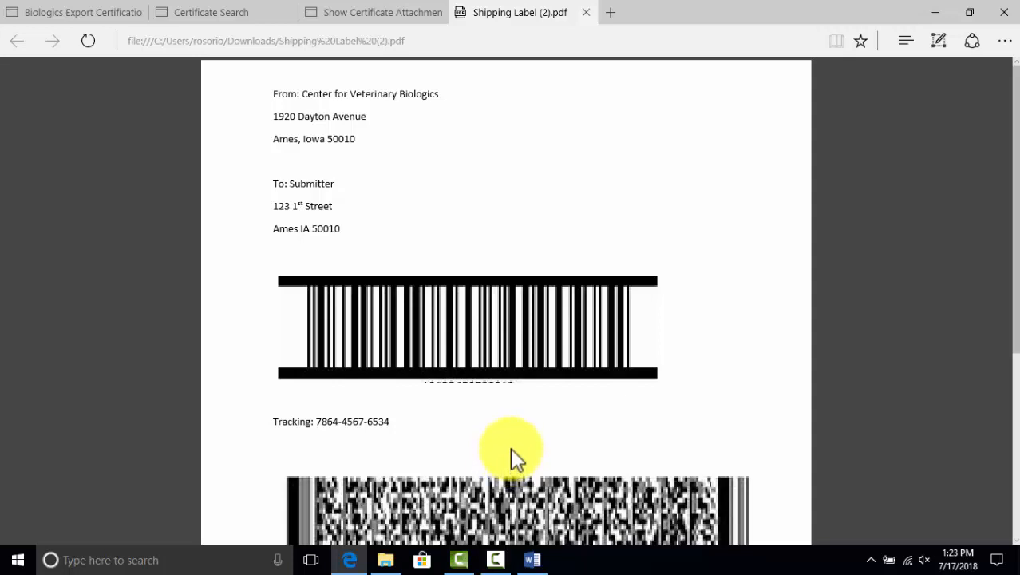
click(589, 18)
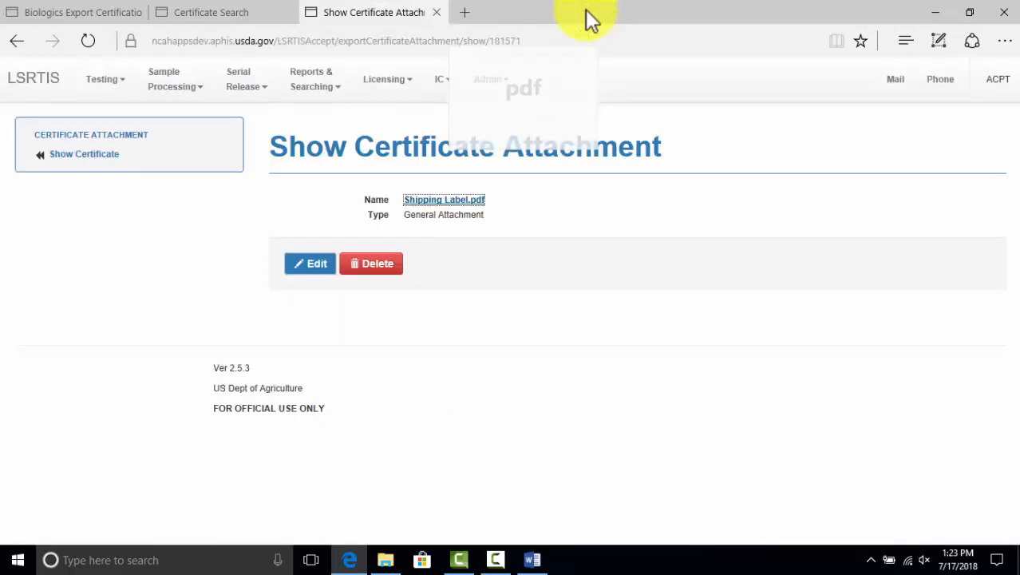
Mark the Kuwait certificate as Primary Reviewed with no comments
click(98, 158)
scroll(496, 224, down, 10)
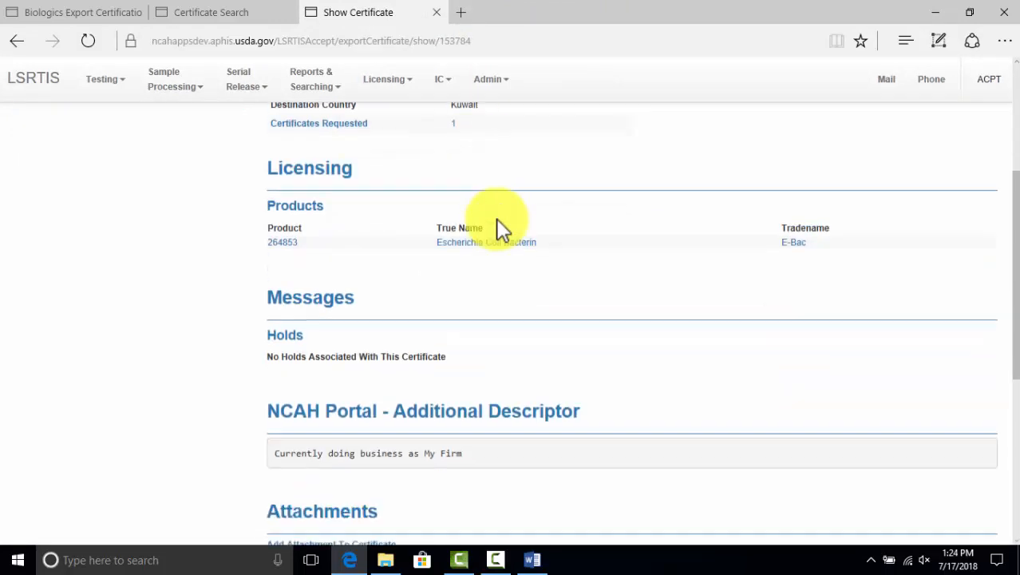
scroll(495, 218, down, 2)
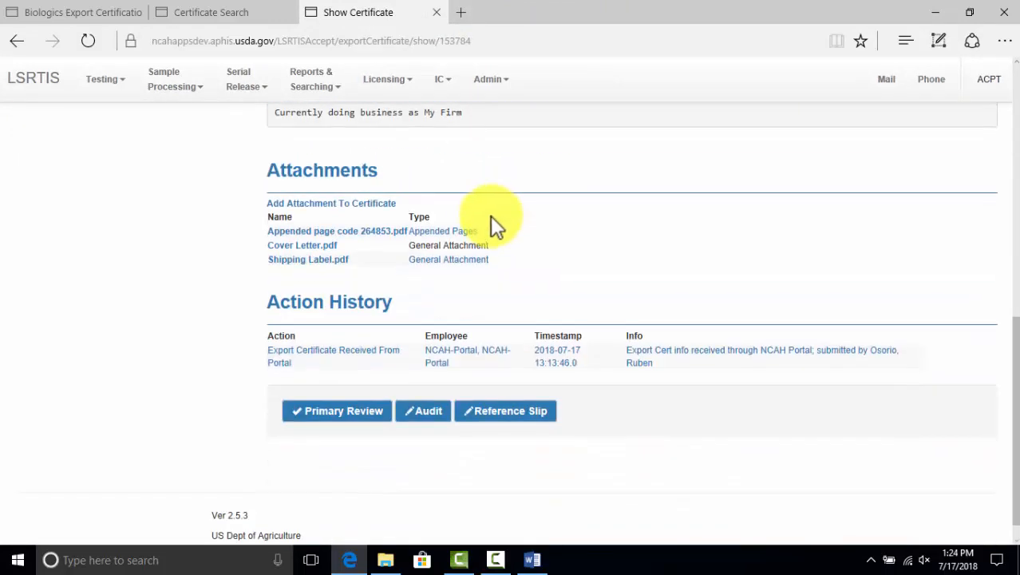
click(322, 427)
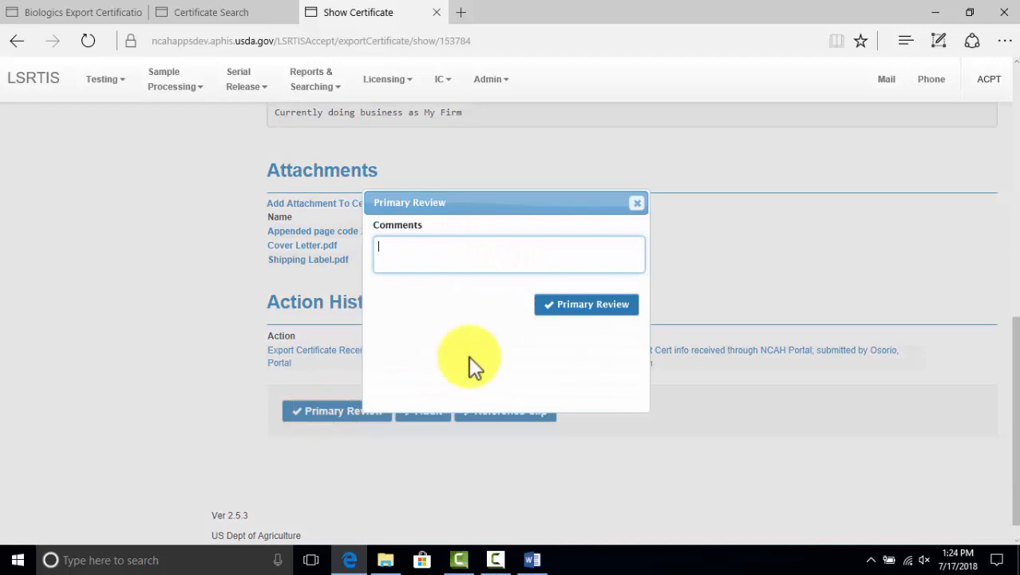
click(597, 308)
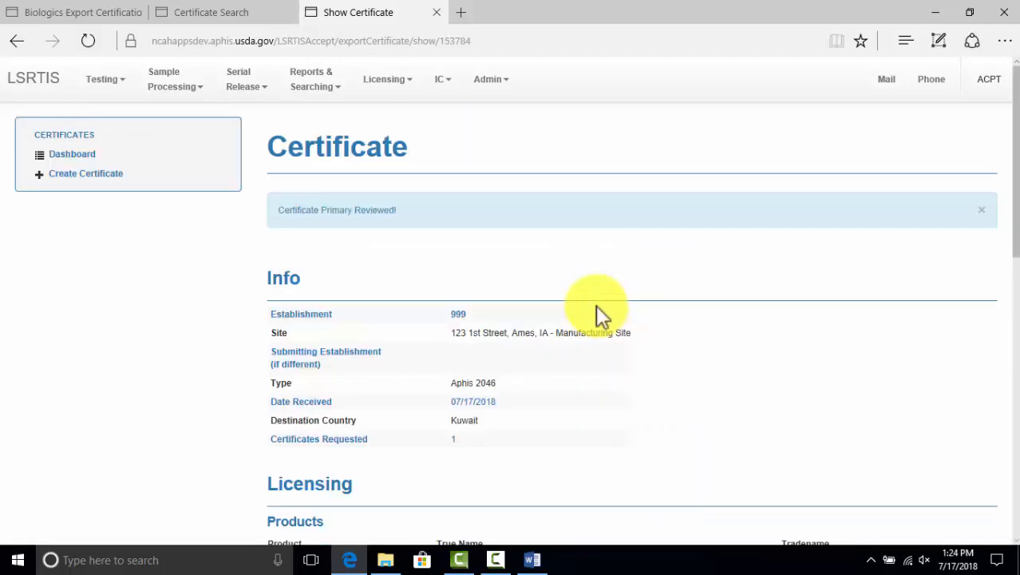
scroll(441, 364, down, 8)
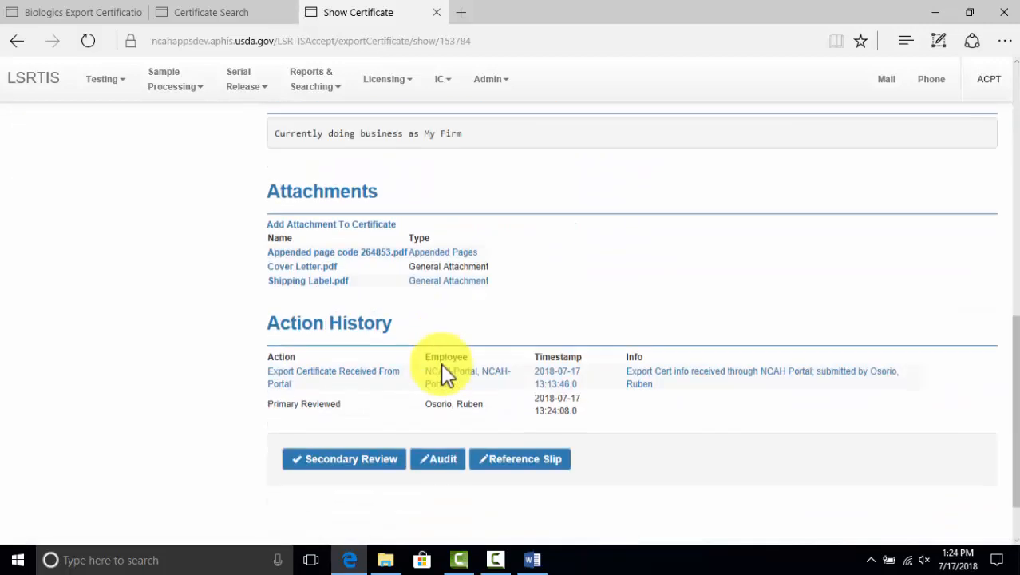
scroll(441, 364, down, 1)
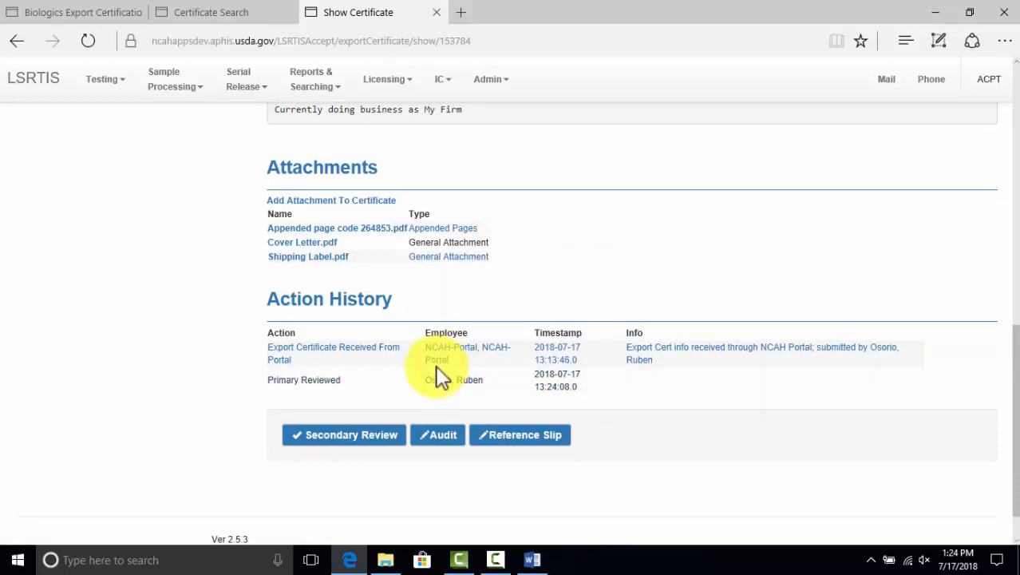
scroll(428, 343, up, 1)
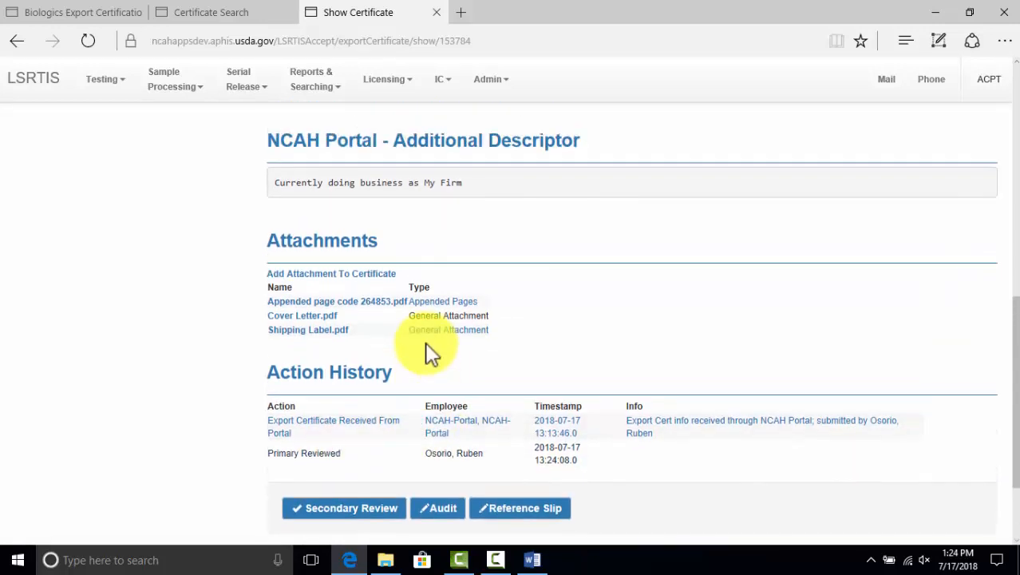
Download and open the Appended page code 264853 PDF
click(355, 312)
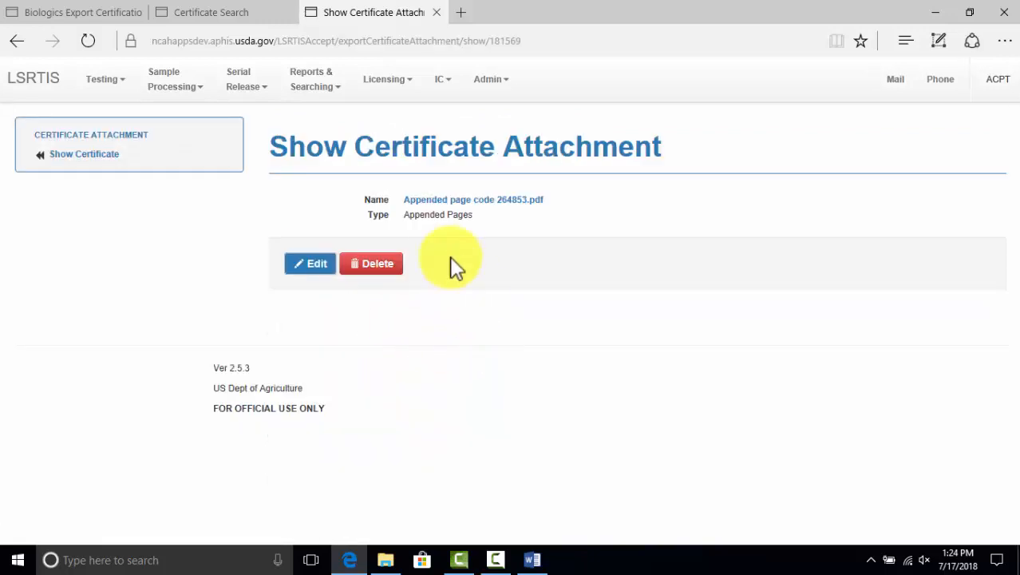
click(466, 201)
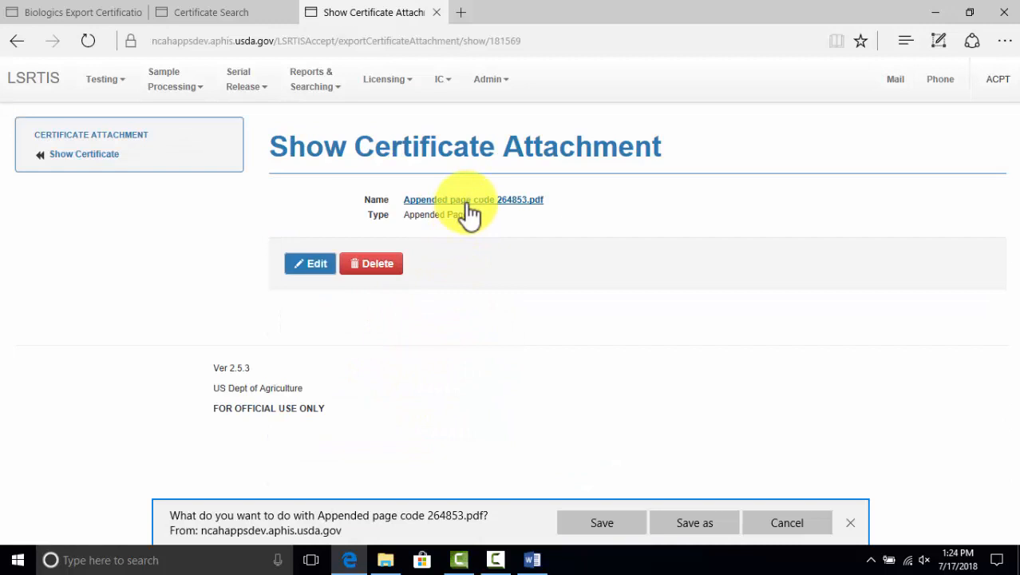
click(592, 521)
click(584, 526)
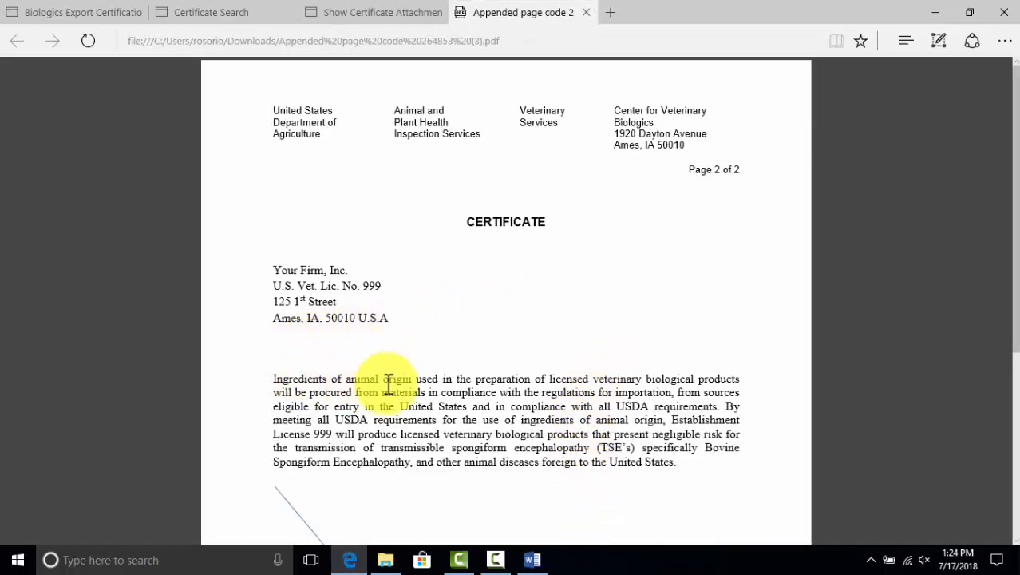
Read through the appended-page PDF, then close it and return to the certificate record
scroll(695, 398, down, 3)
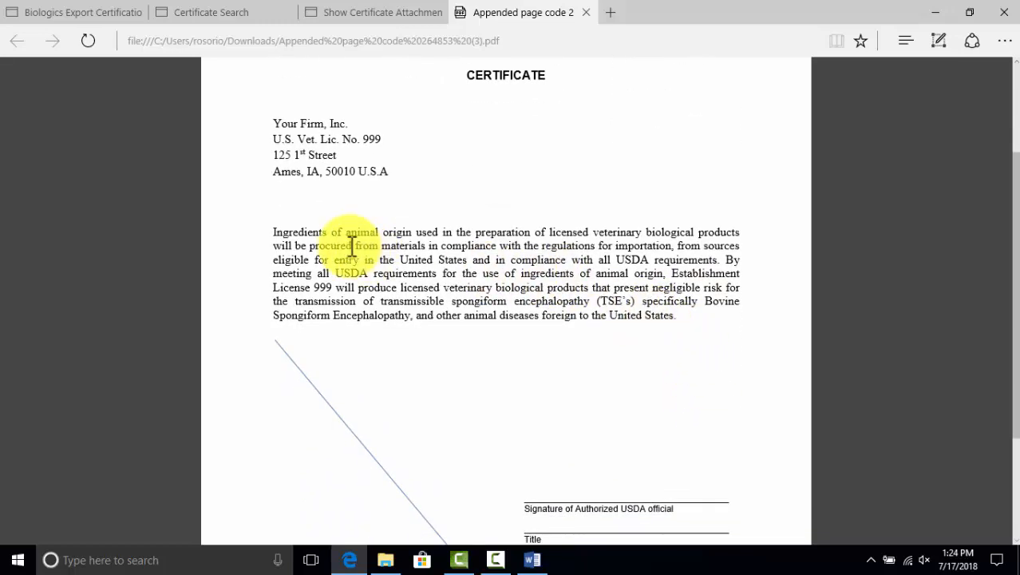
scroll(356, 248, up, 2)
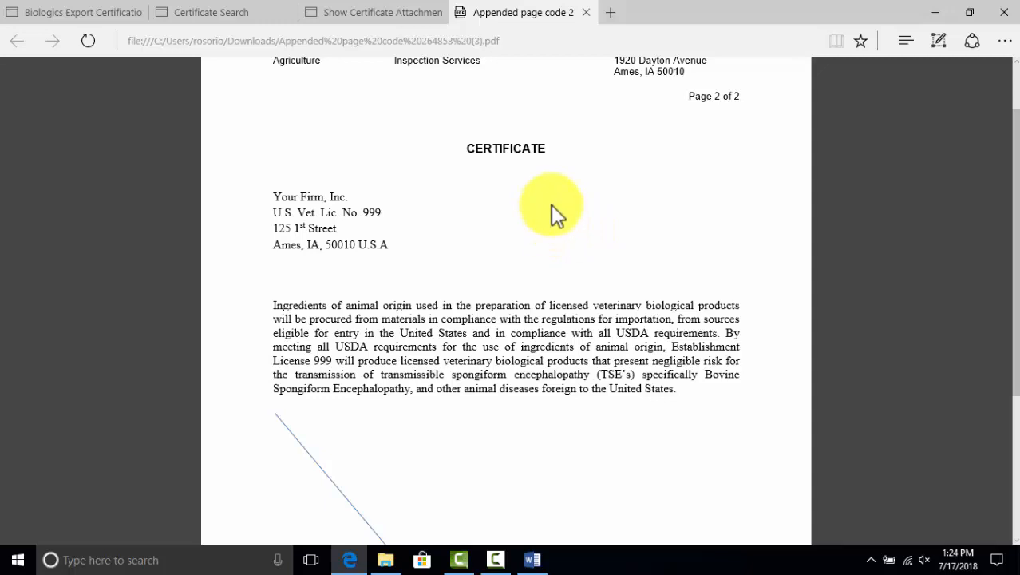
scroll(558, 228, down, 2)
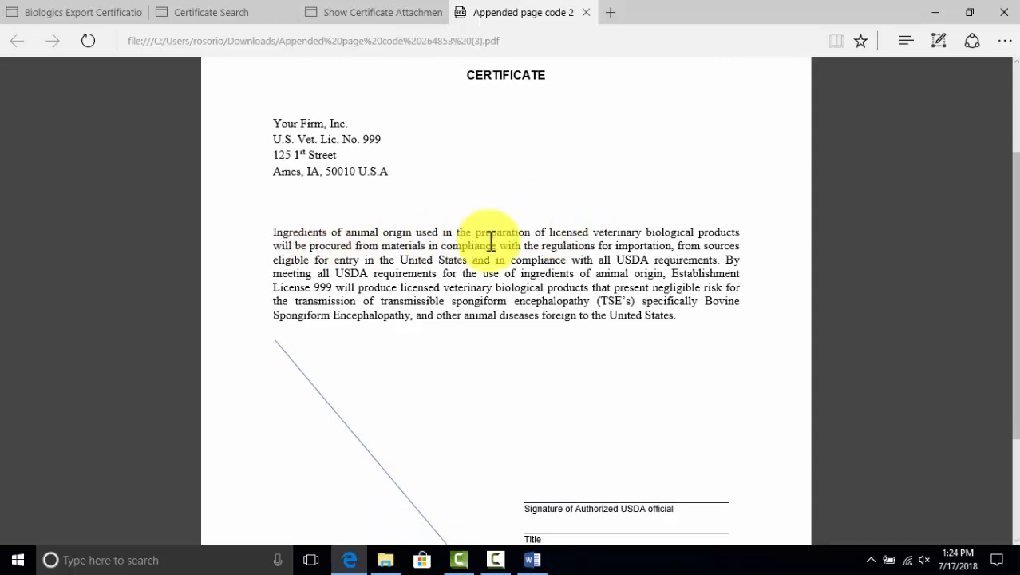
scroll(495, 234, up, 4)
click(586, 13)
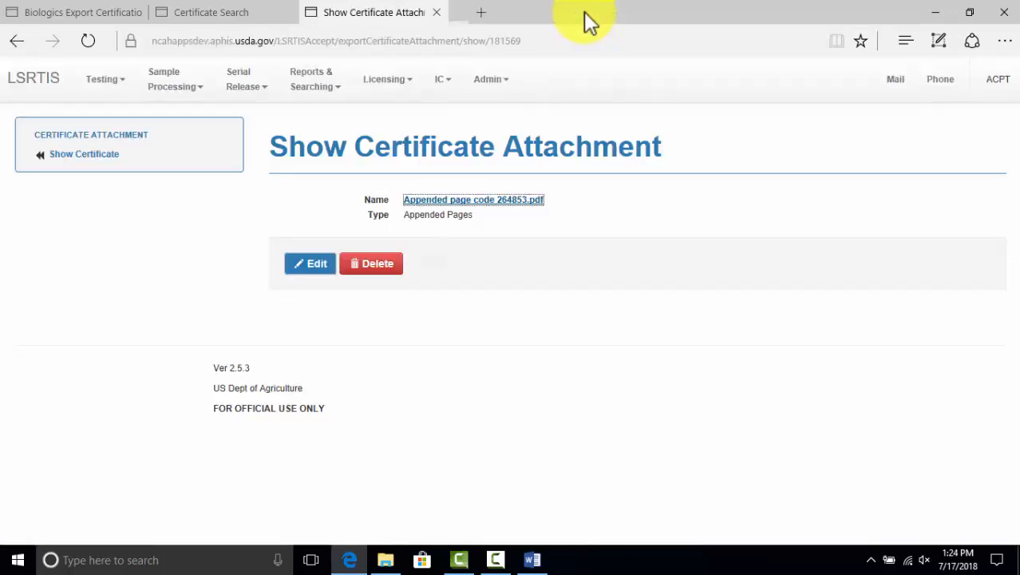
click(86, 160)
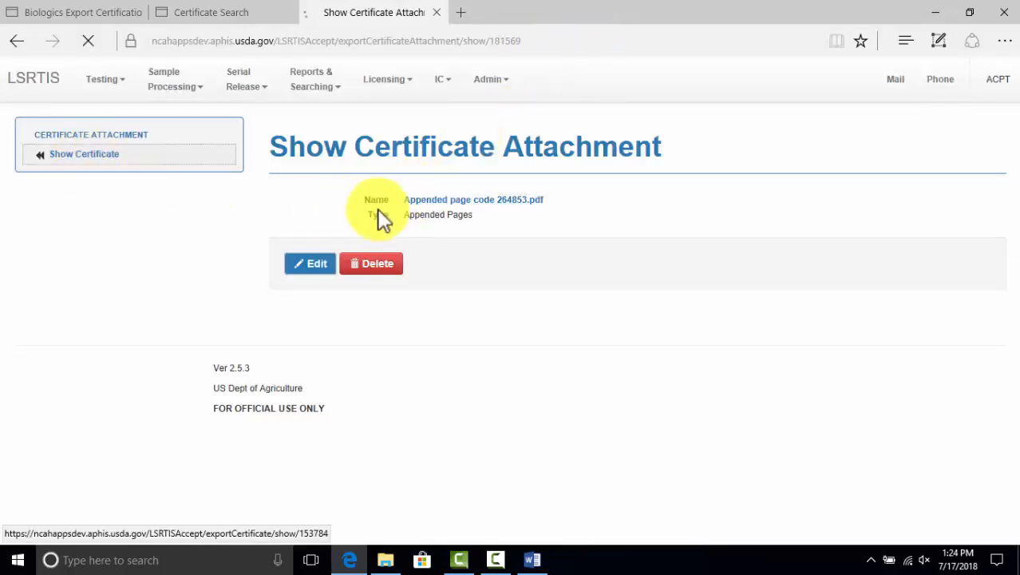
Submit the Kuwait certificate's secondary review, adding a Secondary Reviewed history entry at 13:25:23
scroll(380, 217, down, 8)
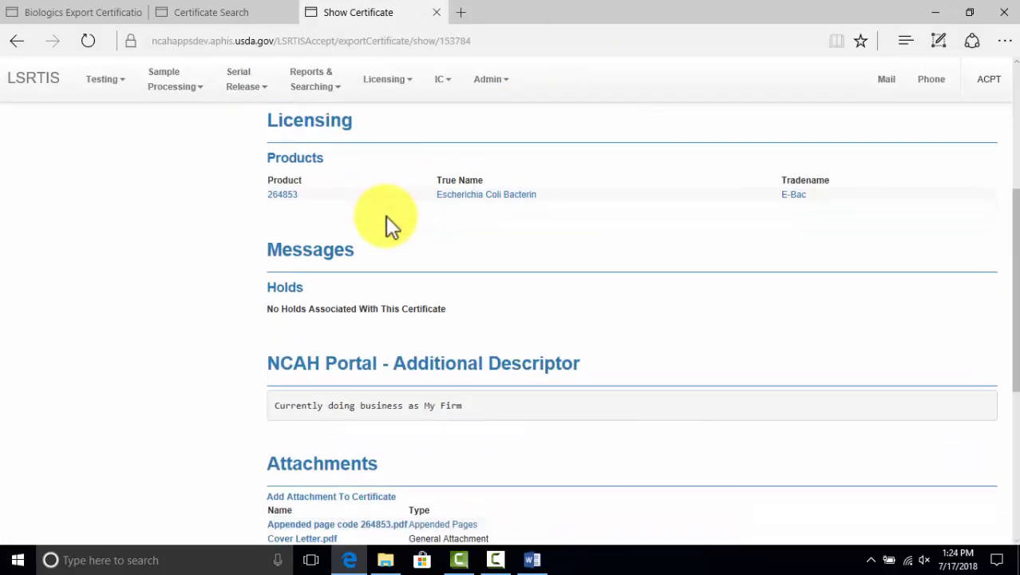
scroll(416, 237, down, 3)
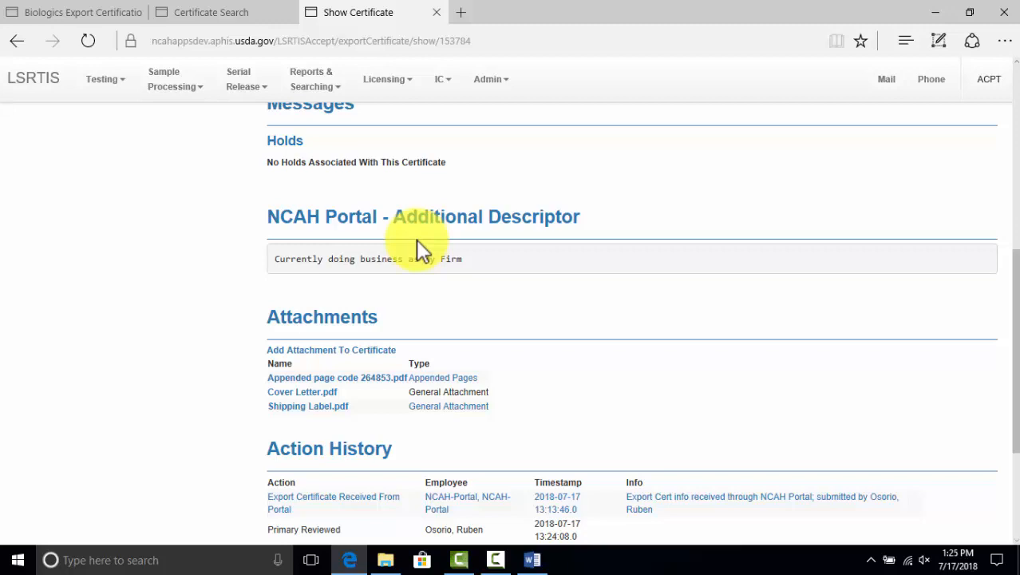
scroll(416, 238, down, 2)
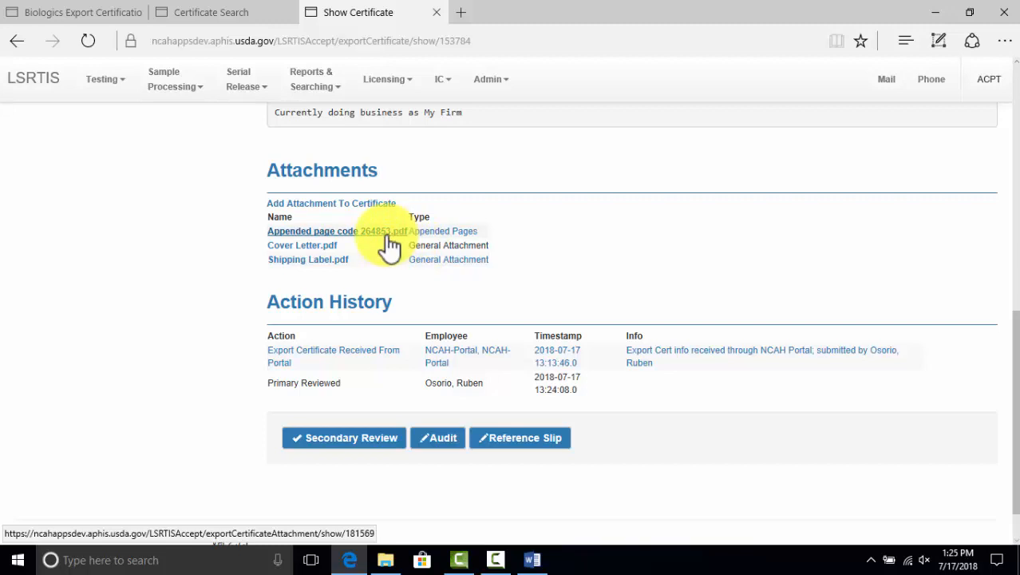
click(337, 438)
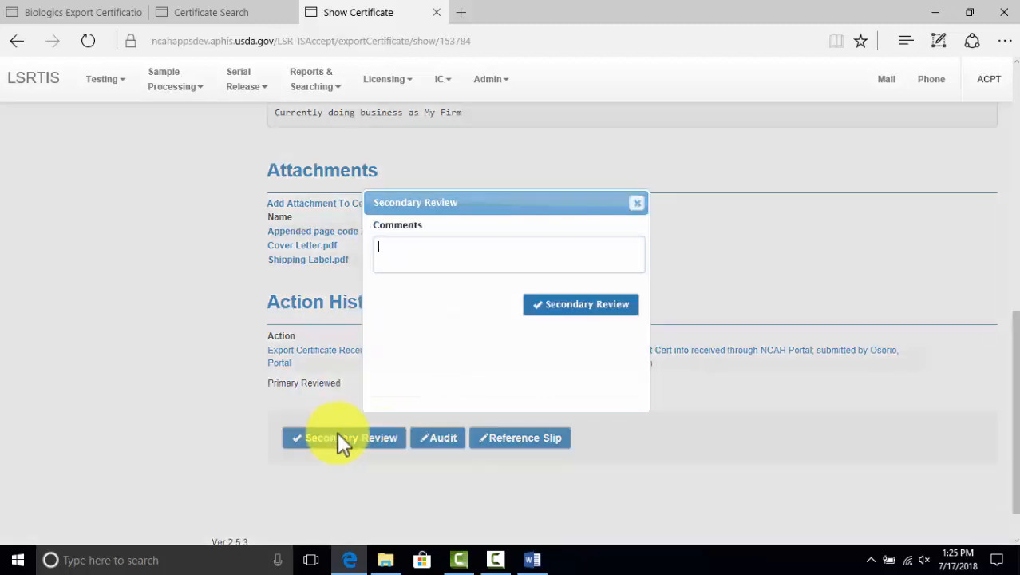
click(563, 310)
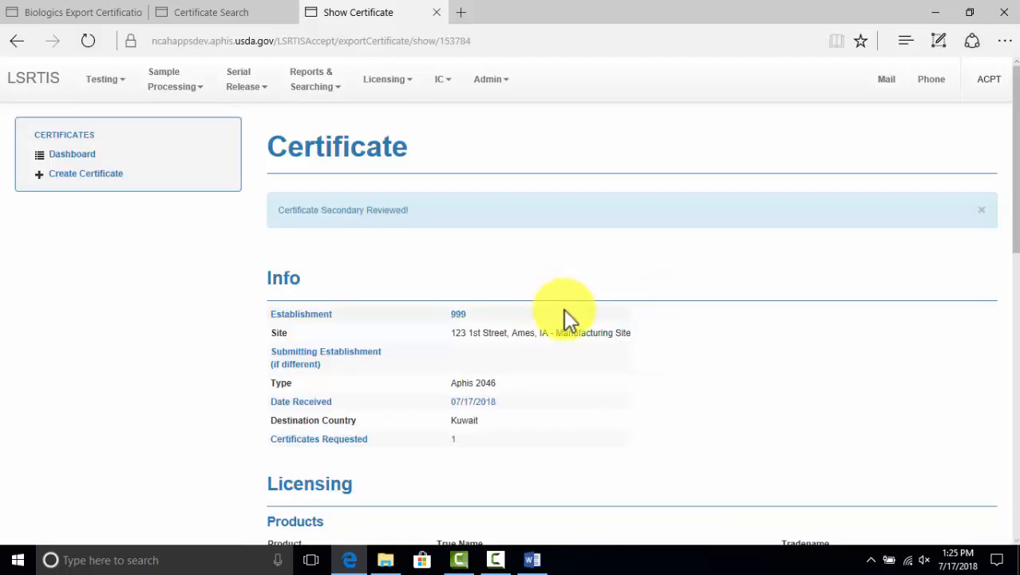
scroll(564, 308, down, 5)
scroll(564, 308, down, 5)
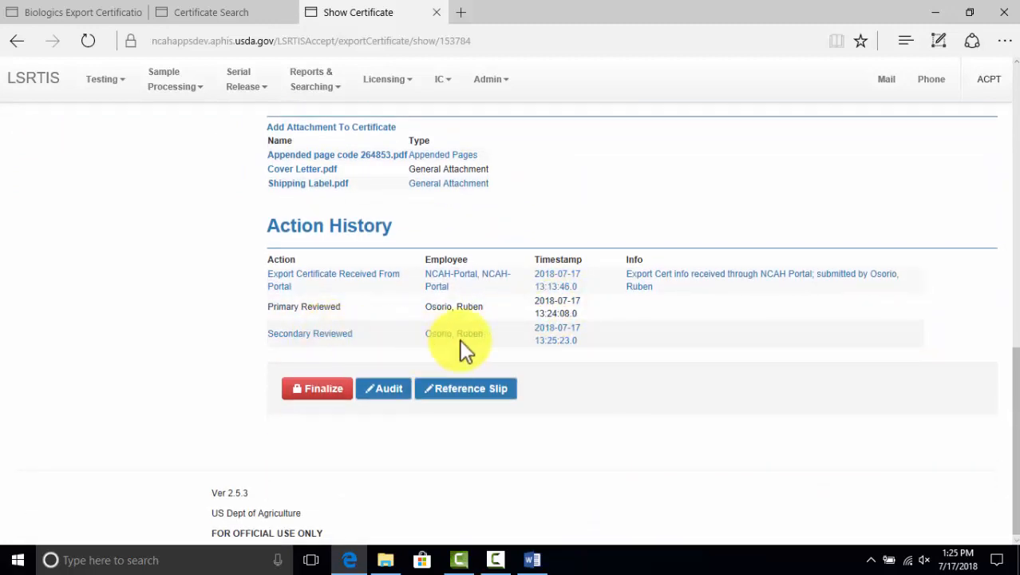
Finalize the Kuwait certificate as 18-00201 and check the new Export_18-00201.pdf attachment
scroll(483, 349, up, 5)
scroll(482, 339, down, 5)
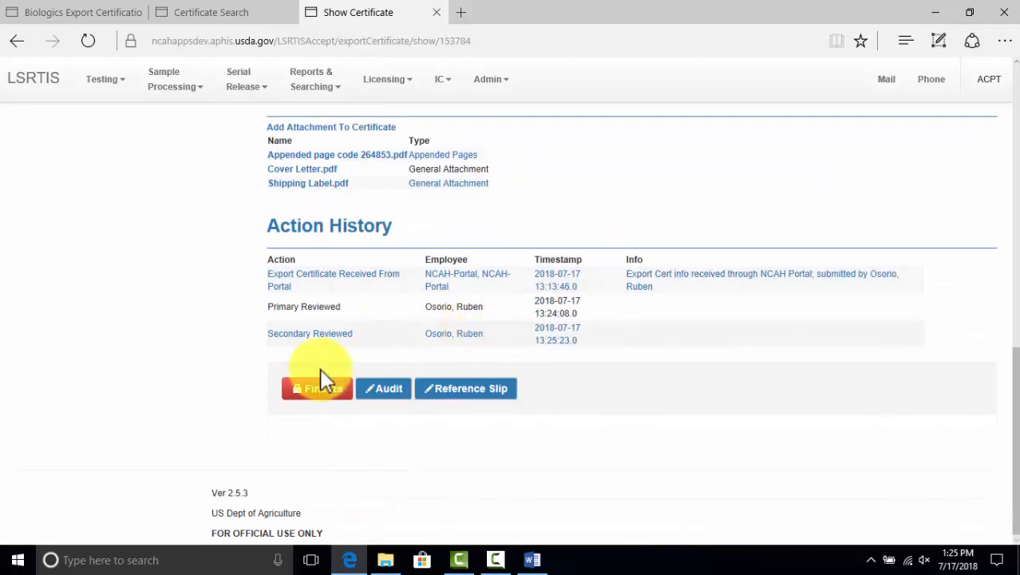
click(317, 390)
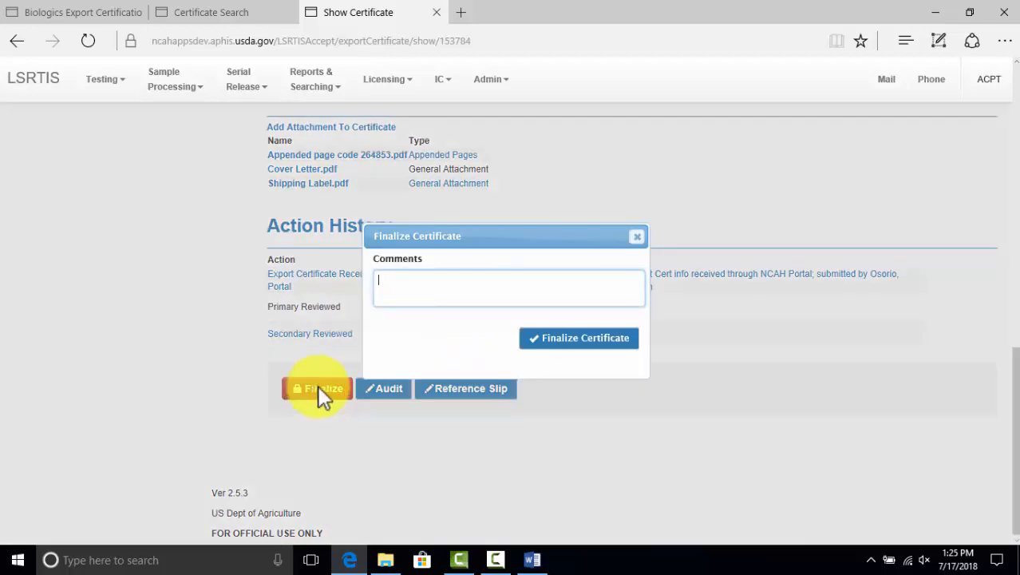
click(567, 342)
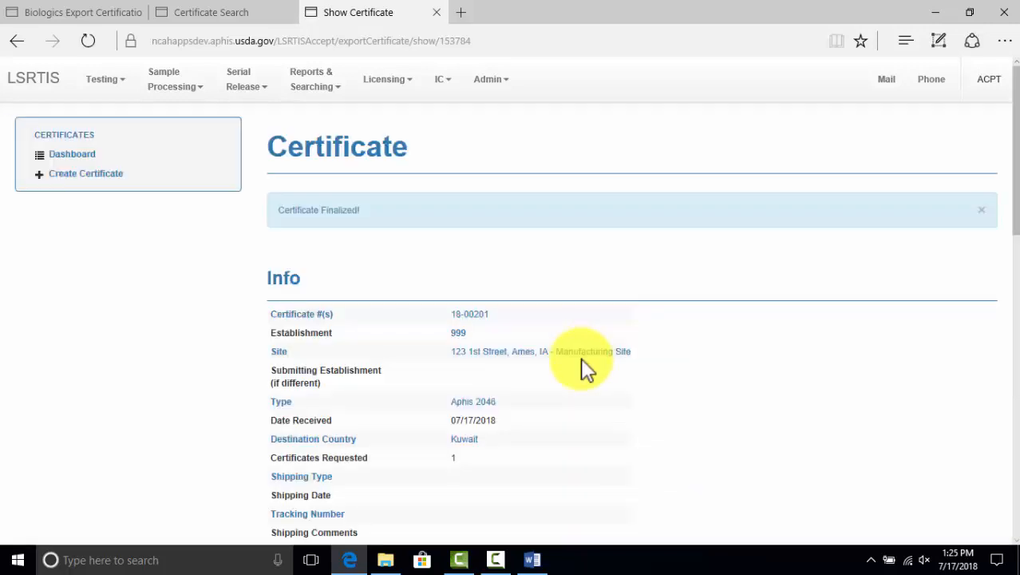
scroll(584, 363, down, 2)
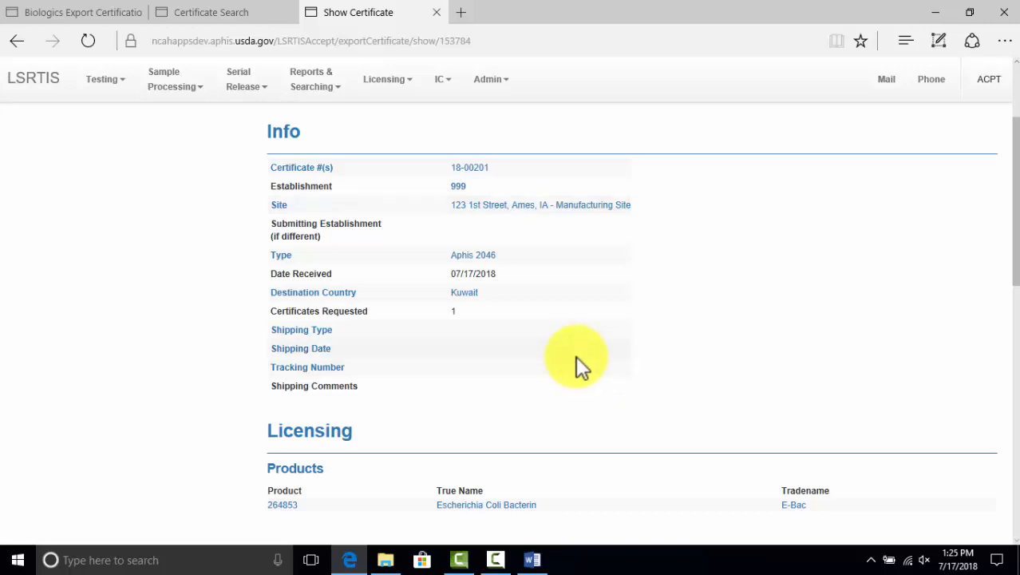
scroll(575, 355, down, 5)
scroll(576, 363, down, 2)
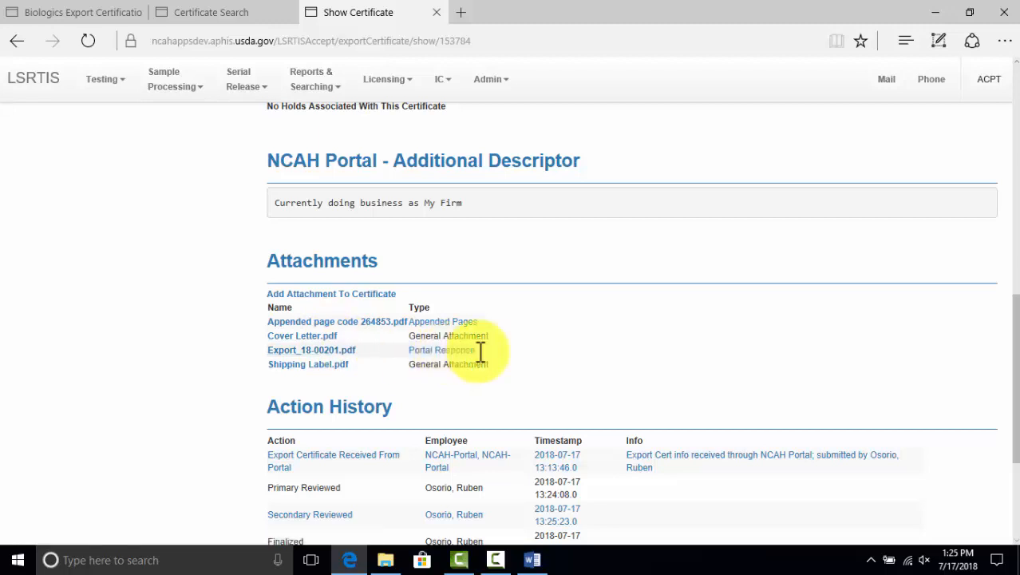
Download and open Export_18-00201.pdf from the certificate's attachments
click(330, 351)
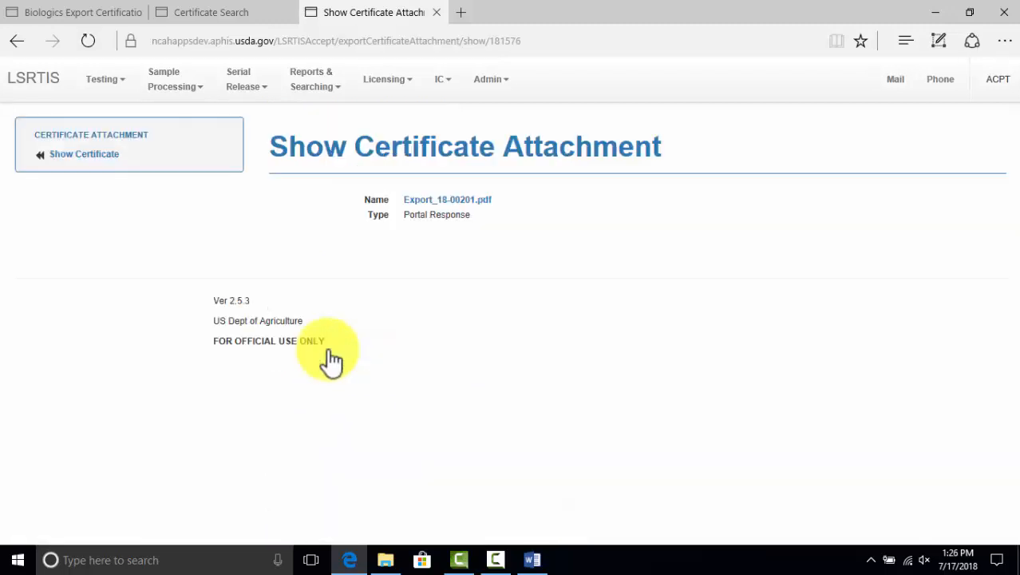
click(452, 206)
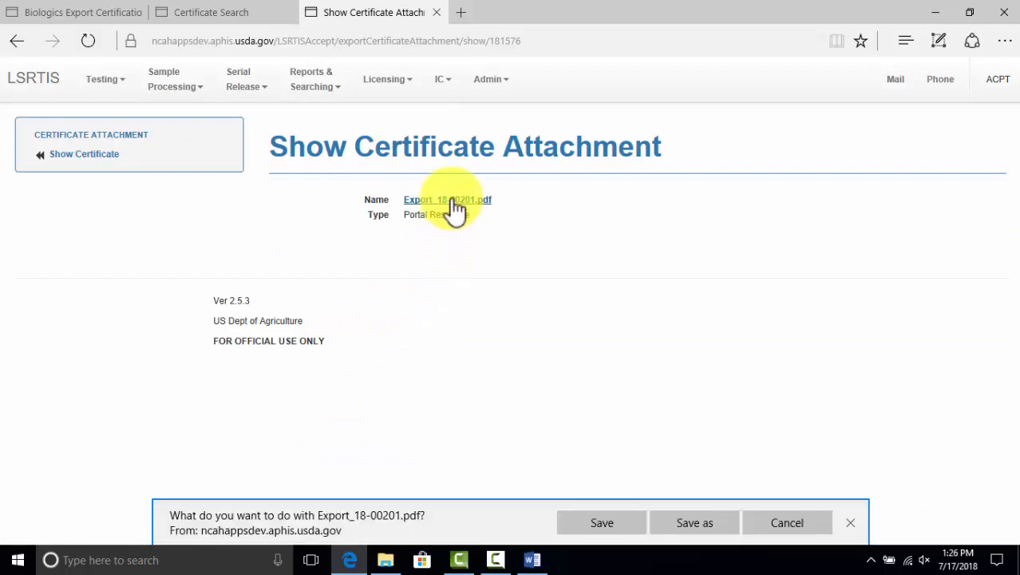
click(597, 523)
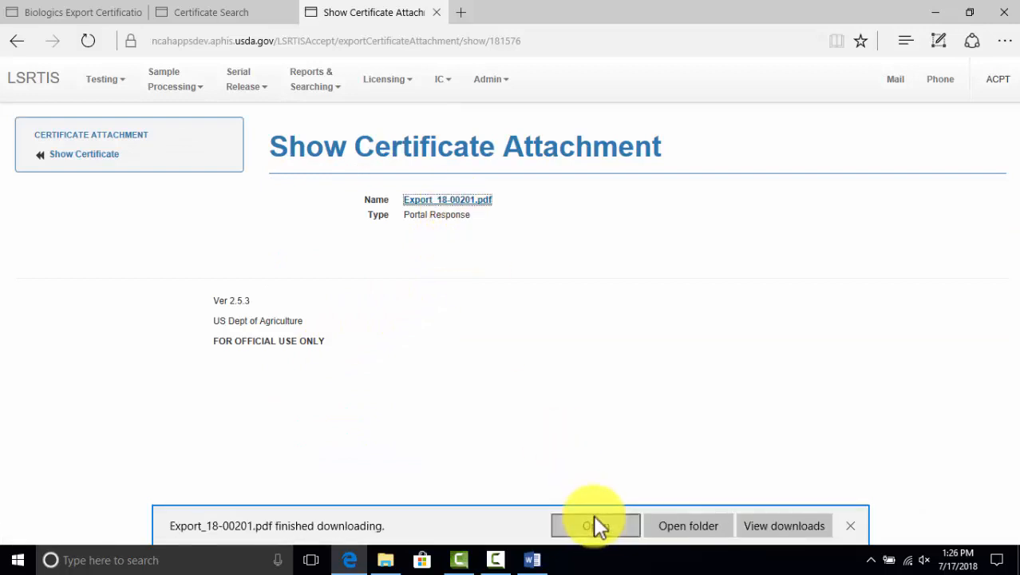
click(591, 525)
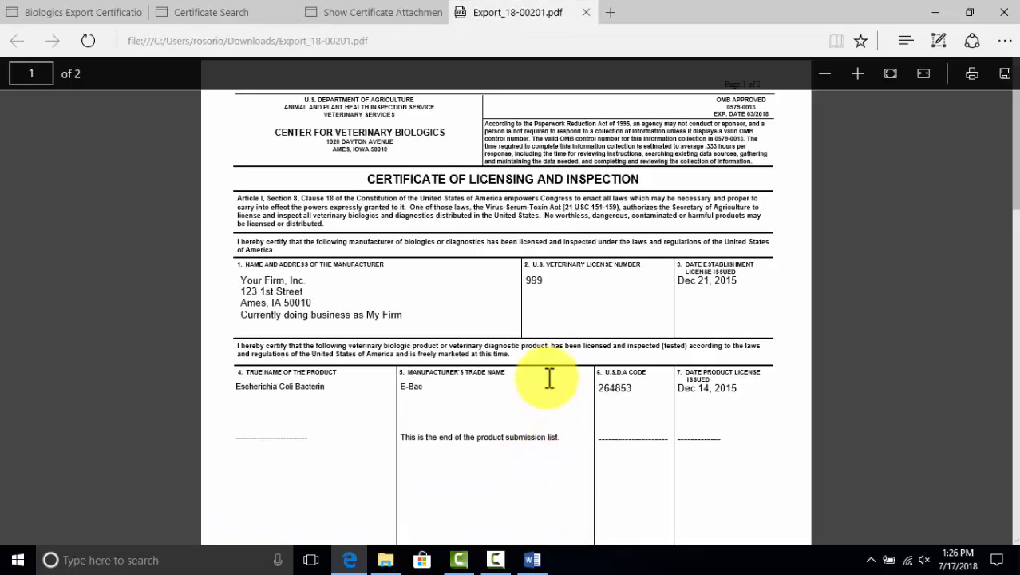
Review the certificate's first page, highlighting the 'For use in: Kuwait' line
scroll(550, 377, down, 3)
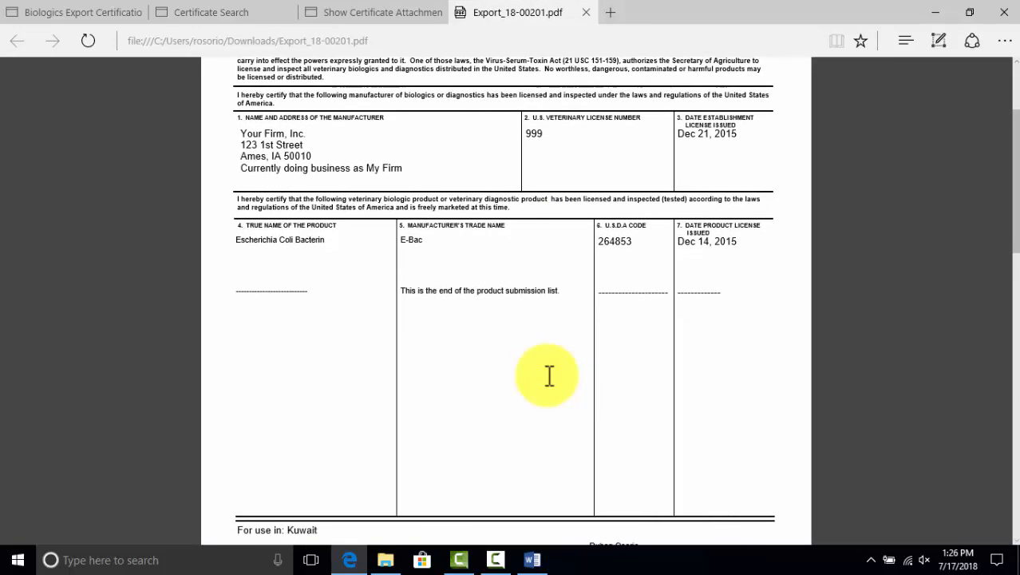
scroll(540, 375, up, 1)
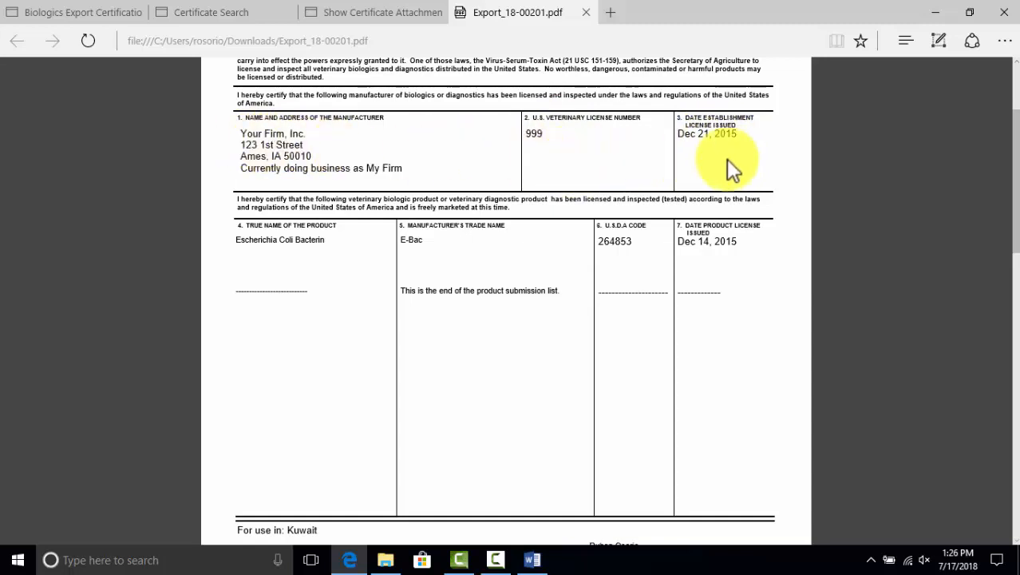
scroll(726, 161, down, 1)
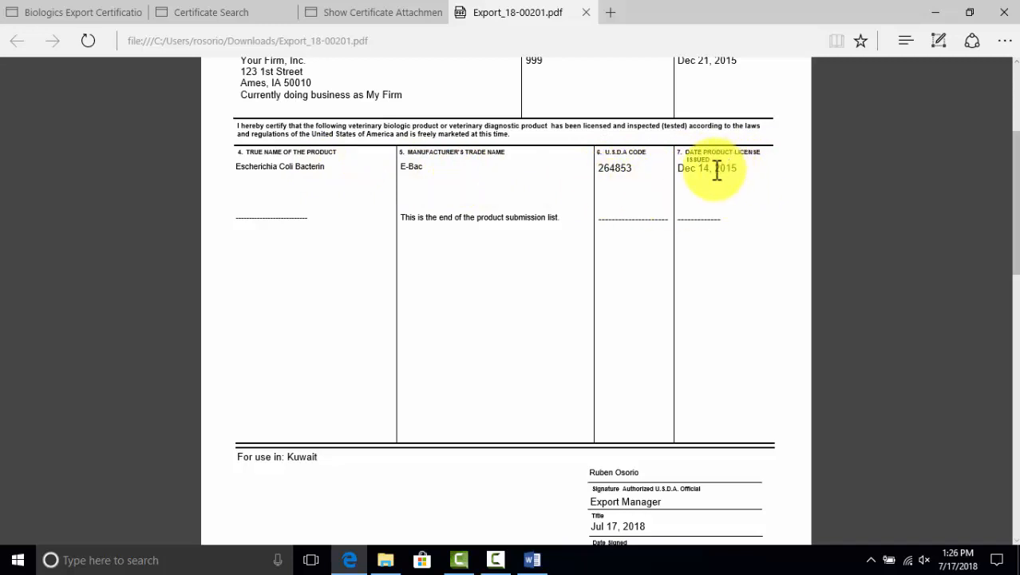
scroll(711, 177, down, 2)
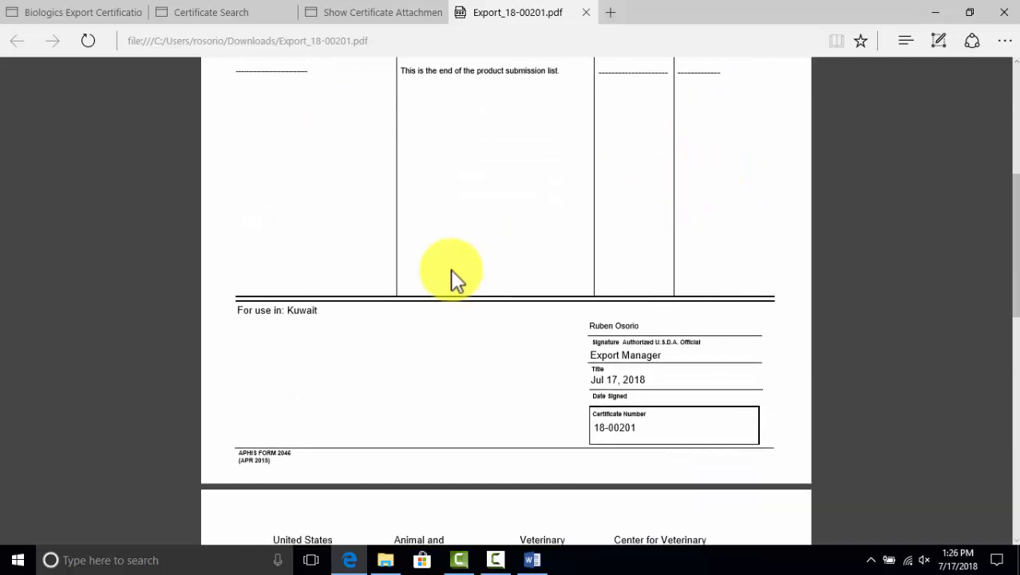
drag(319, 311, 237, 310)
click(336, 313)
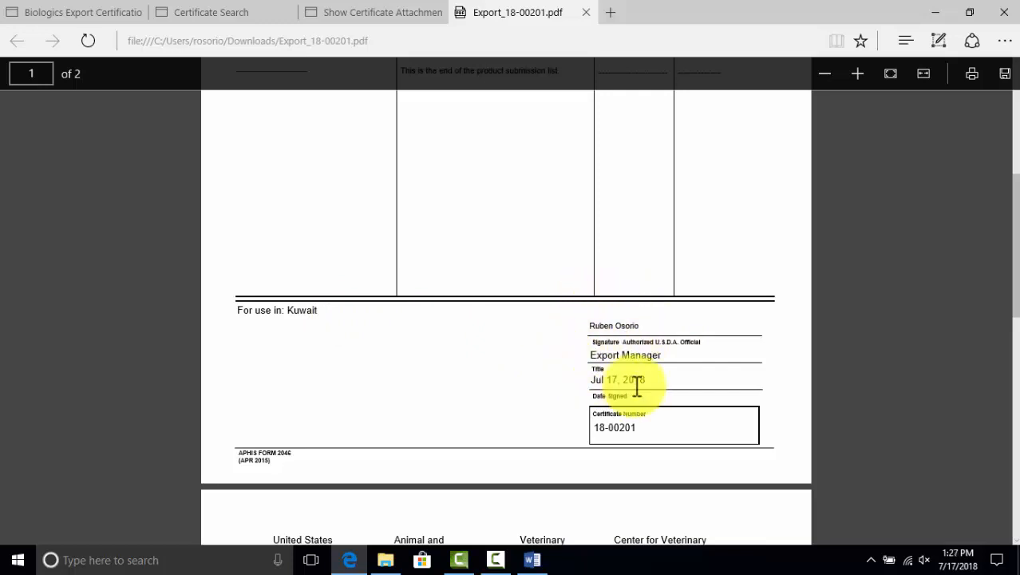
Read through the rest of the two-page certificate 18-00201
scroll(635, 381, down, 1)
scroll(624, 367, down, 4)
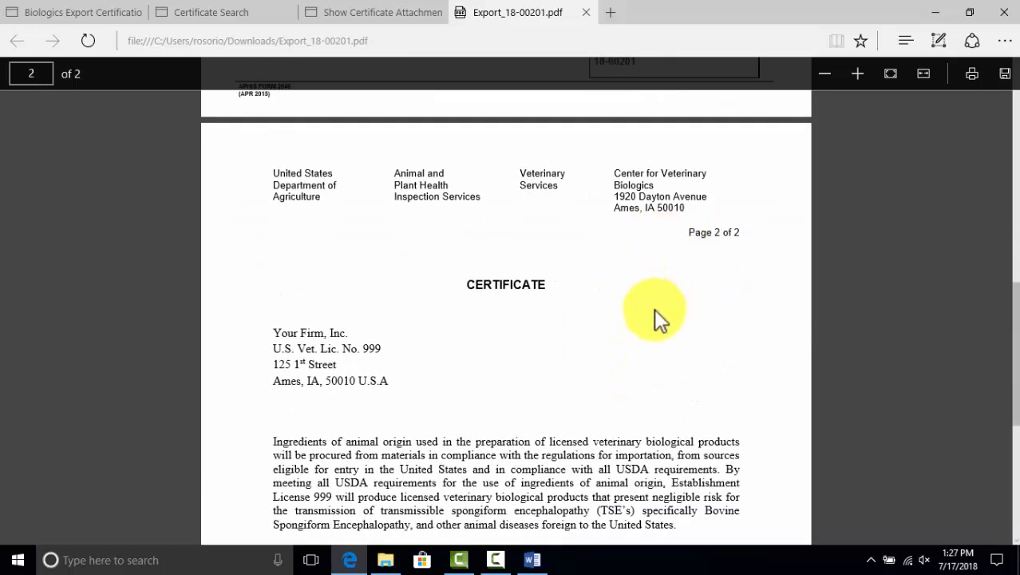
scroll(653, 309, up, 10)
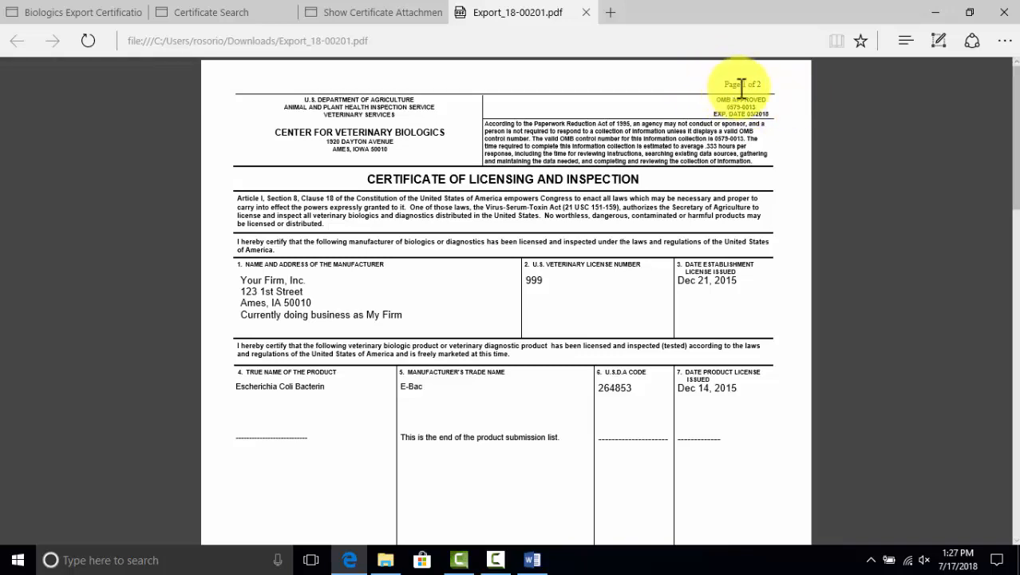
scroll(774, 108, down, 10)
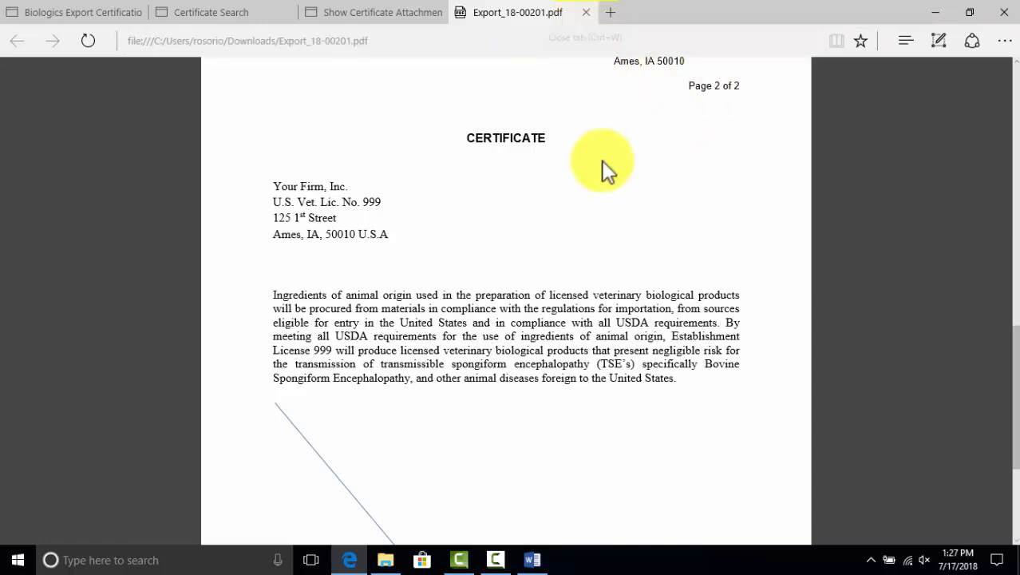
scroll(606, 164, down, 3)
scroll(613, 158, up, 7)
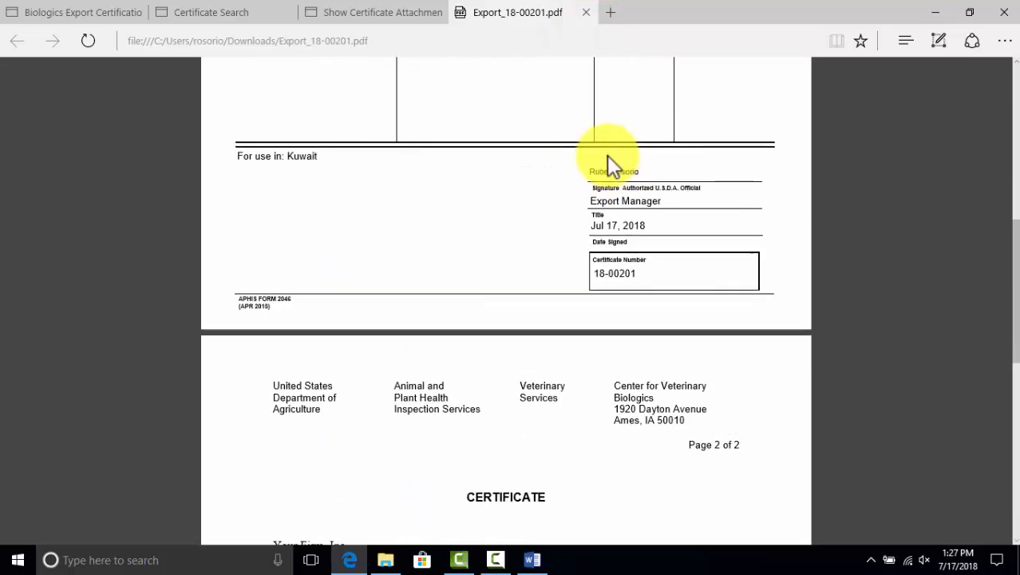
scroll(609, 164, down, 3)
scroll(598, 159, up, 7)
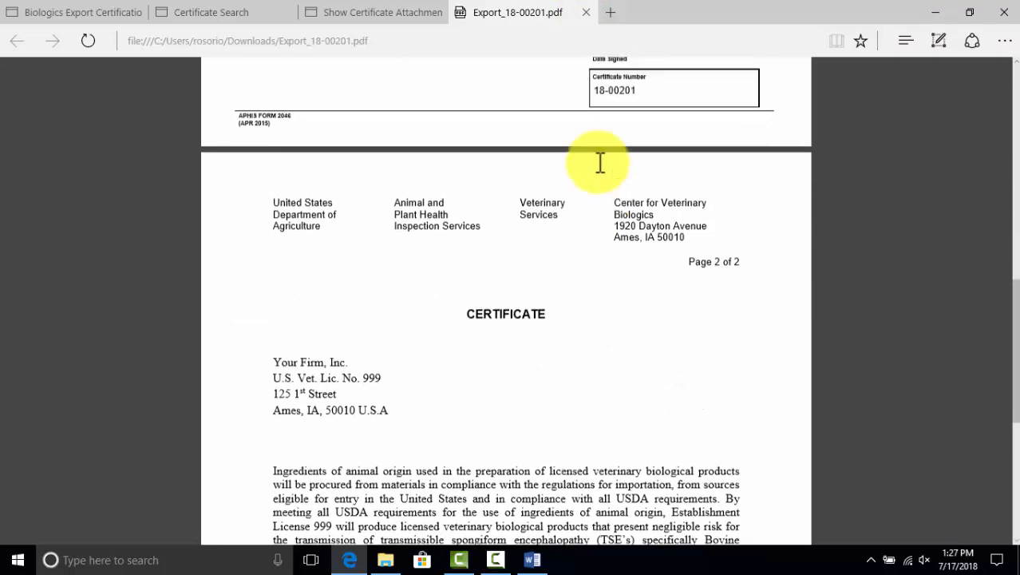
Close the certificate PDF and return to the certificate record's attachments
click(586, 13)
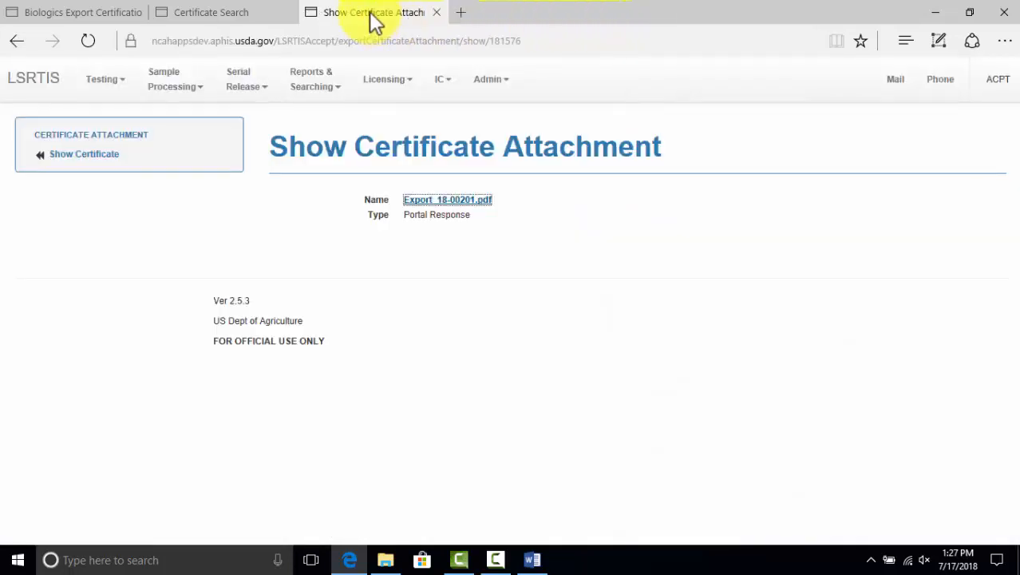
click(100, 155)
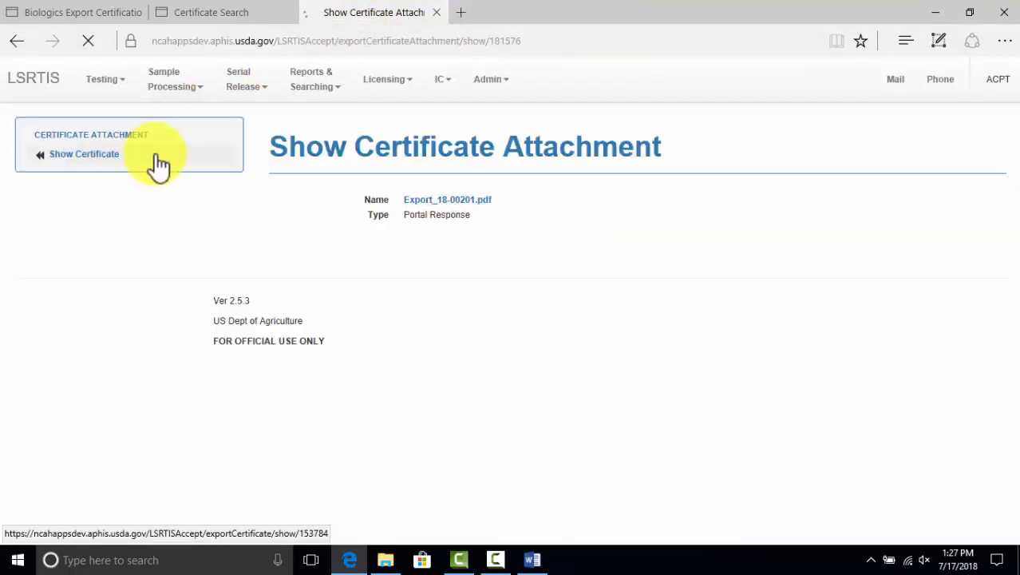
scroll(315, 193, down, 8)
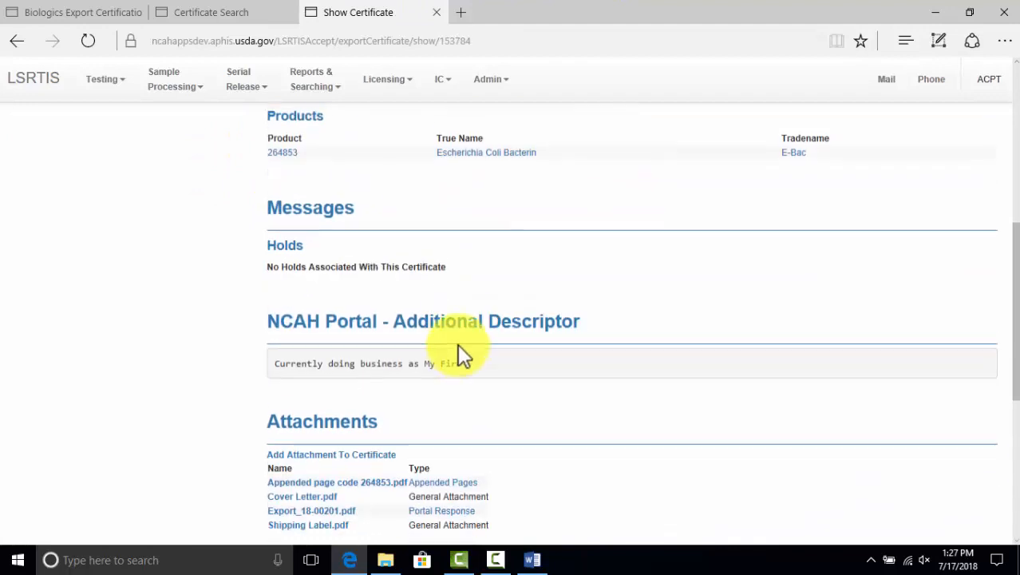
Download, open, view and close the Shipping Label.pdf attachment
click(321, 372)
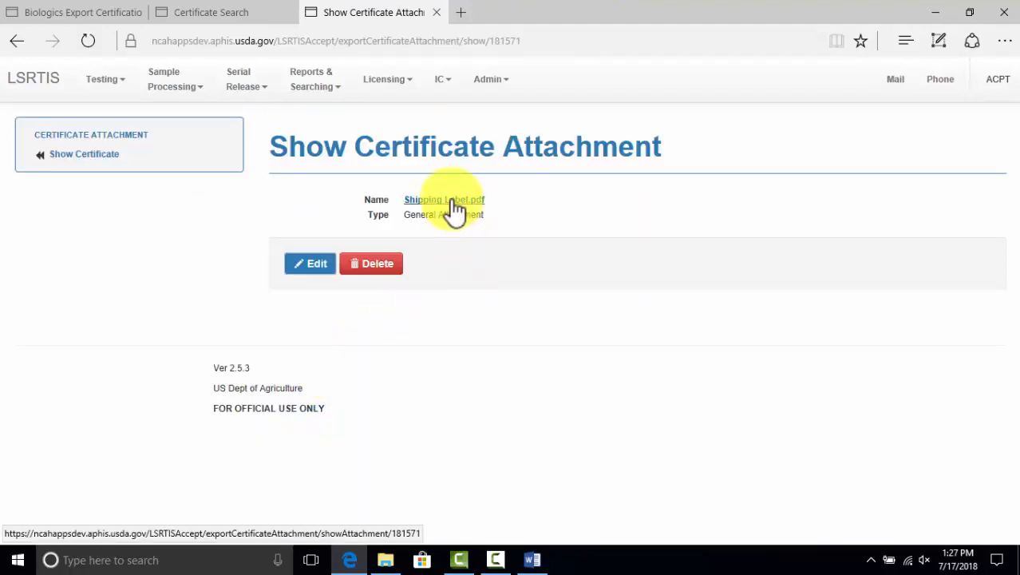
click(447, 201)
click(623, 515)
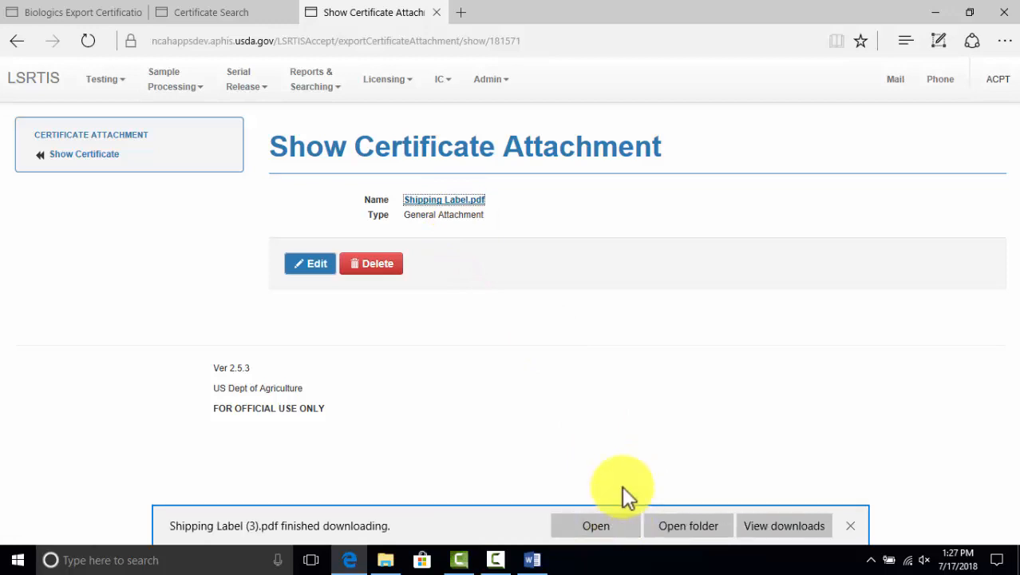
click(594, 527)
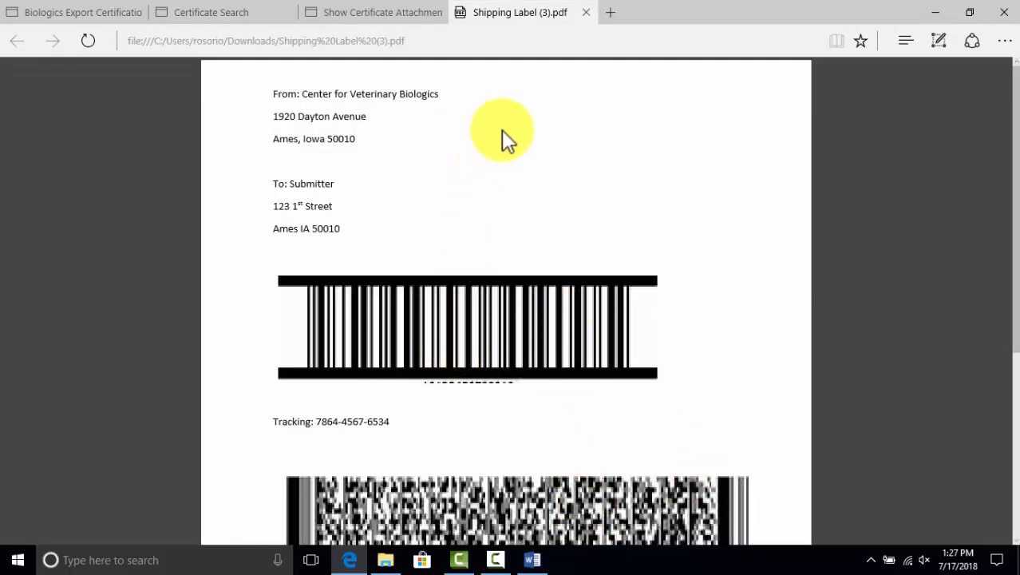
scroll(521, 177, down, 1)
scroll(519, 174, up, 1)
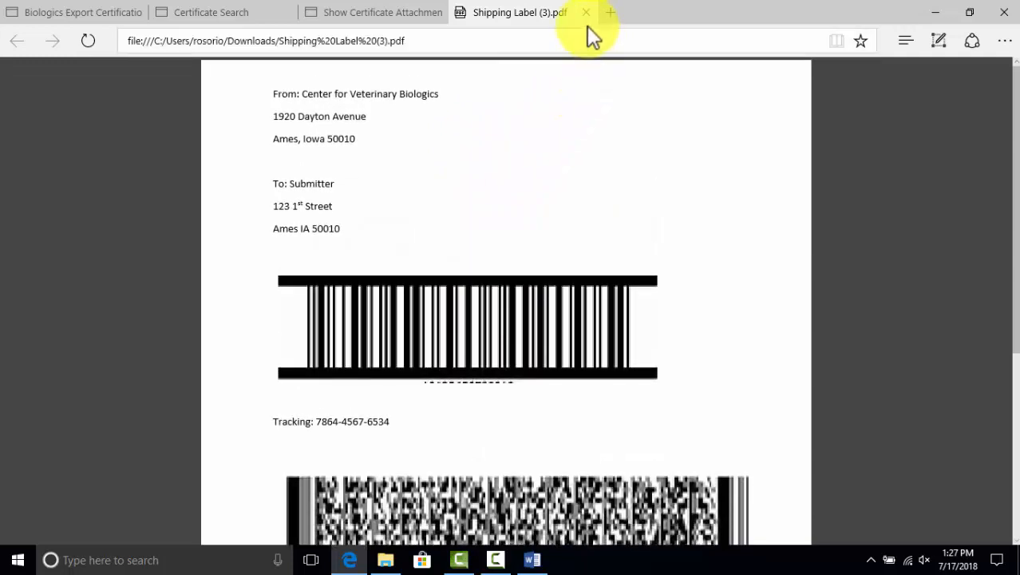
click(586, 12)
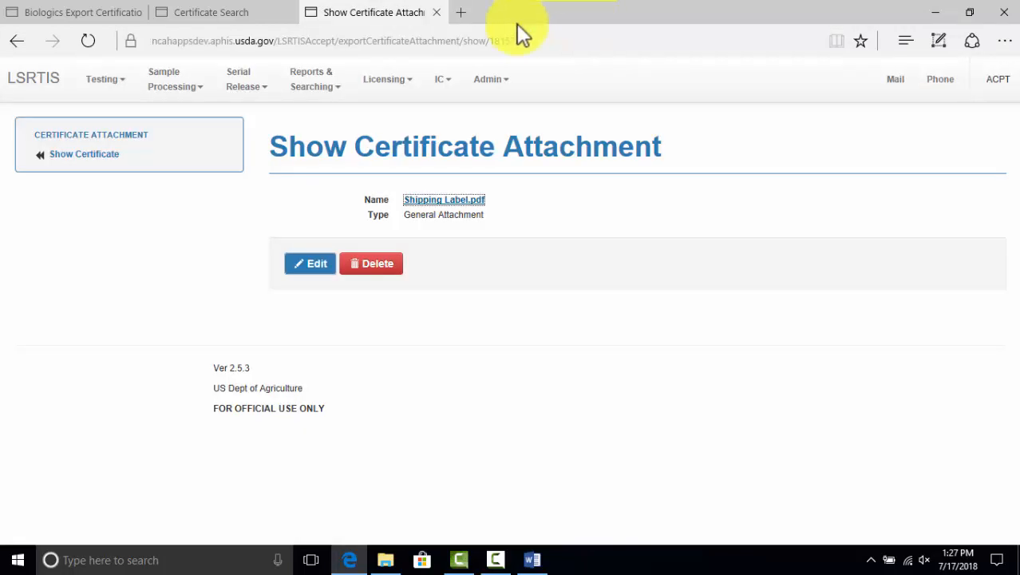
Return to certificate 18-00201's details, then close it to reach the search results
click(70, 156)
scroll(404, 183, down, 9)
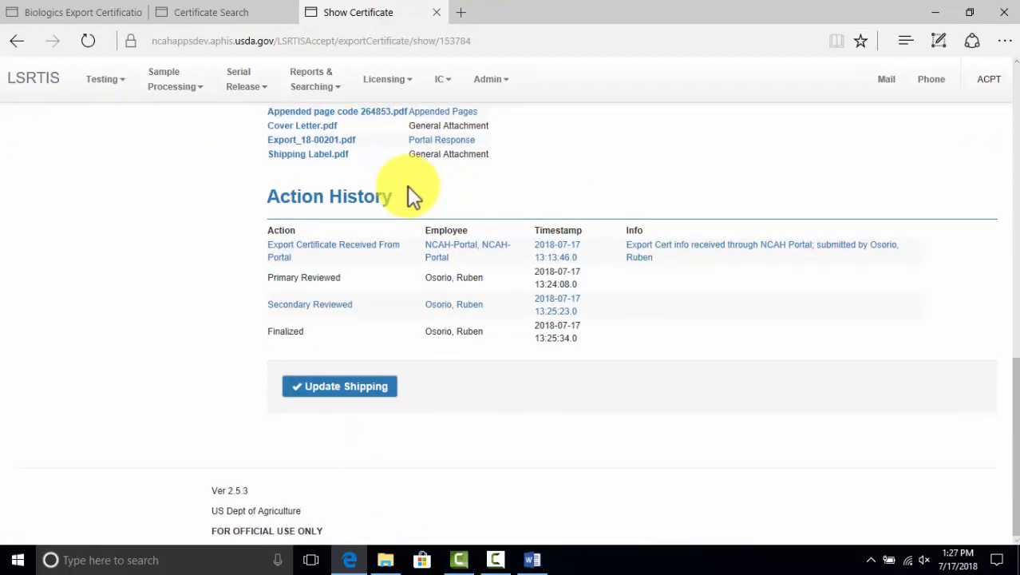
scroll(429, 184, up, 10)
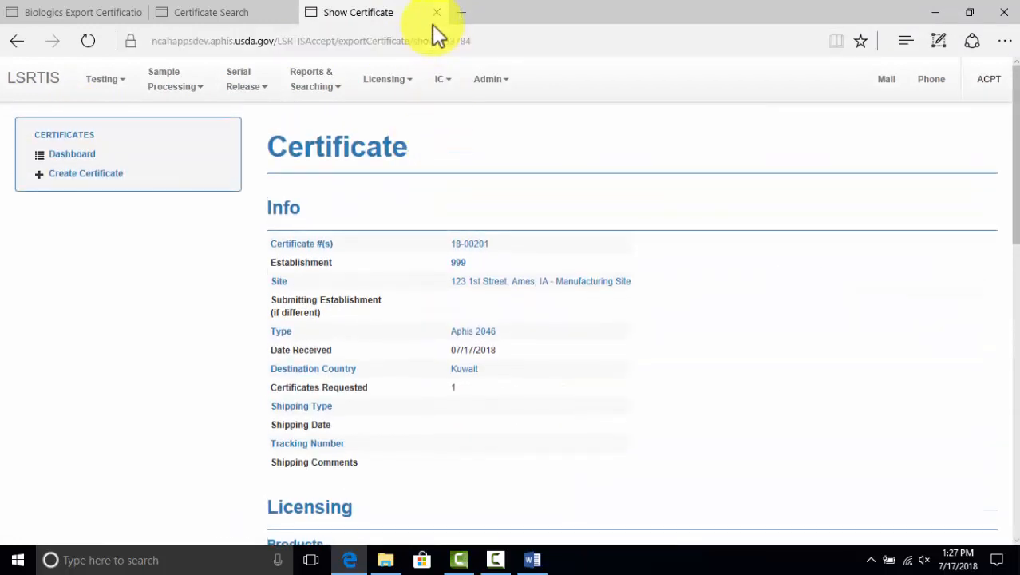
click(437, 15)
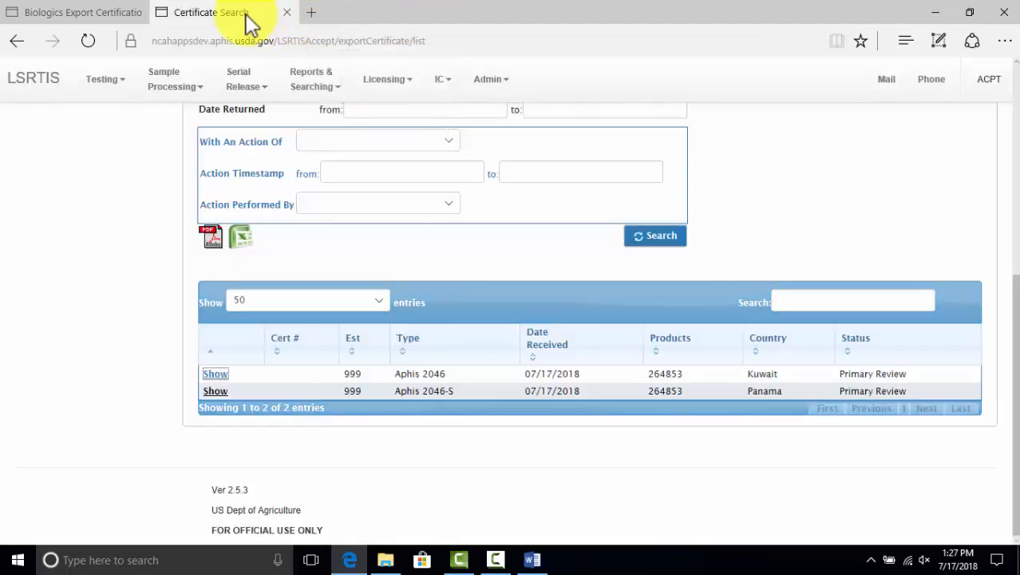
Open the Panama certificate in a new tab and view its label and four attachments
click(218, 390)
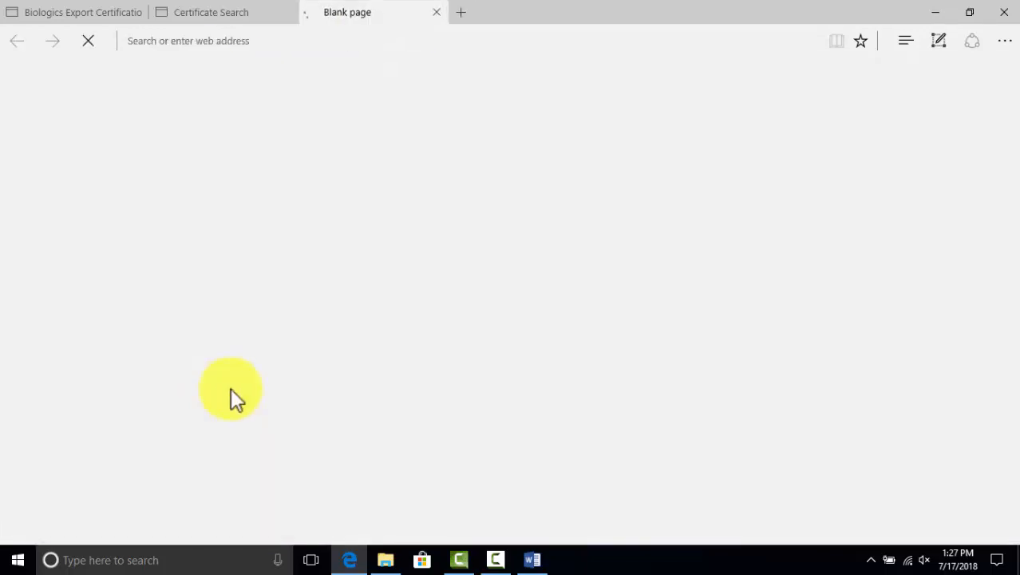
scroll(302, 351, down, 3)
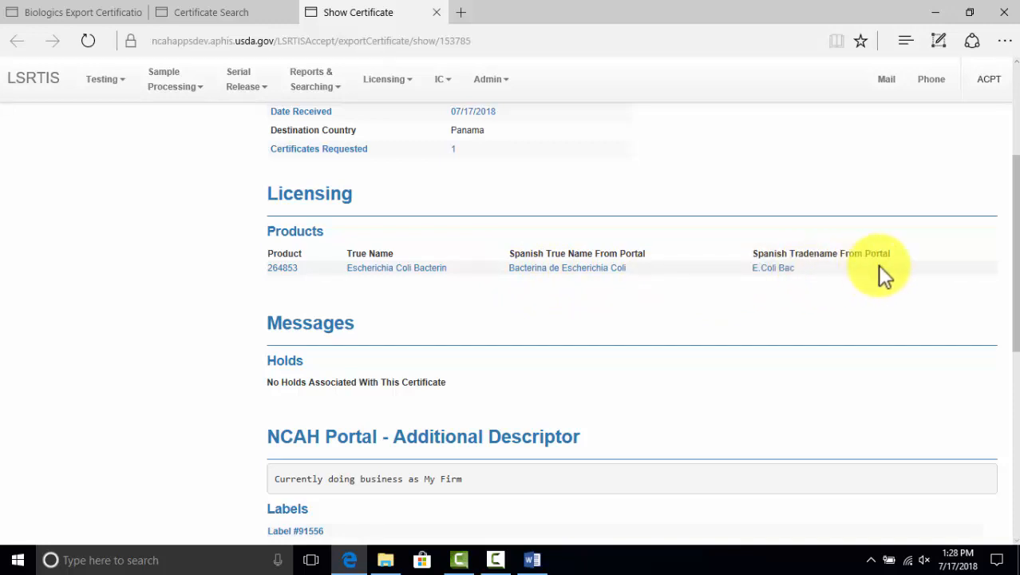
scroll(795, 268, down, 2)
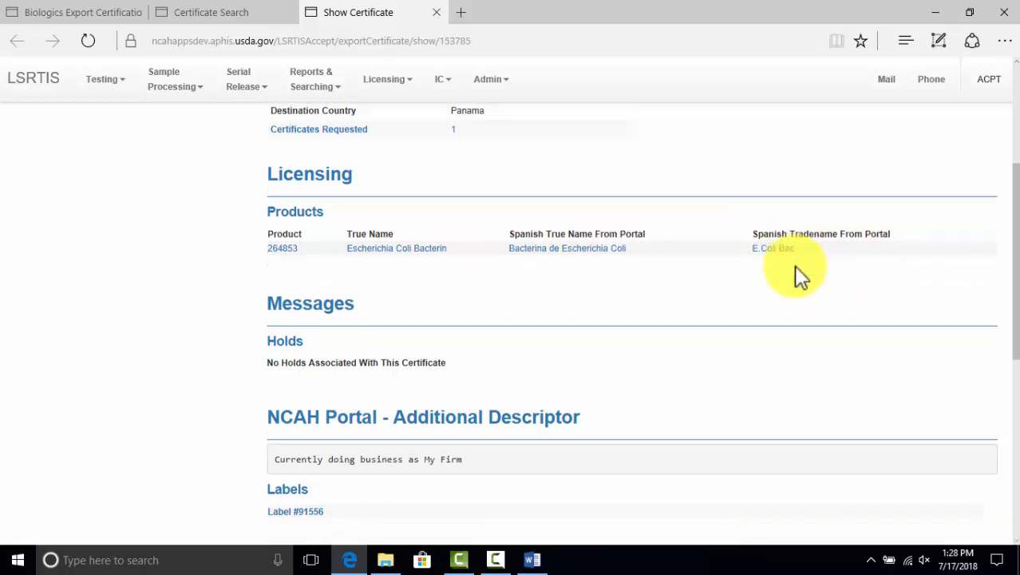
scroll(502, 249, down, 2)
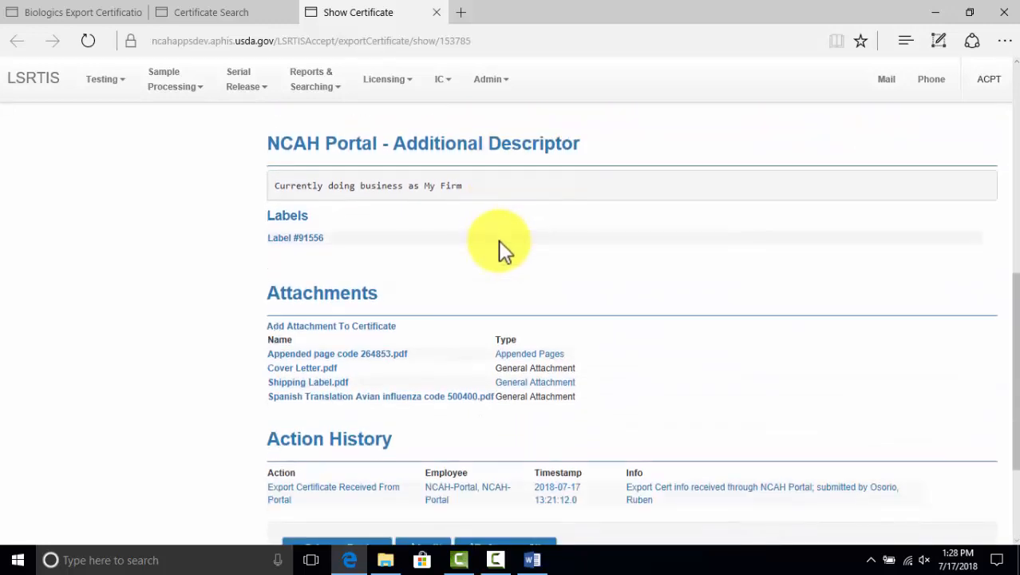
click(318, 239)
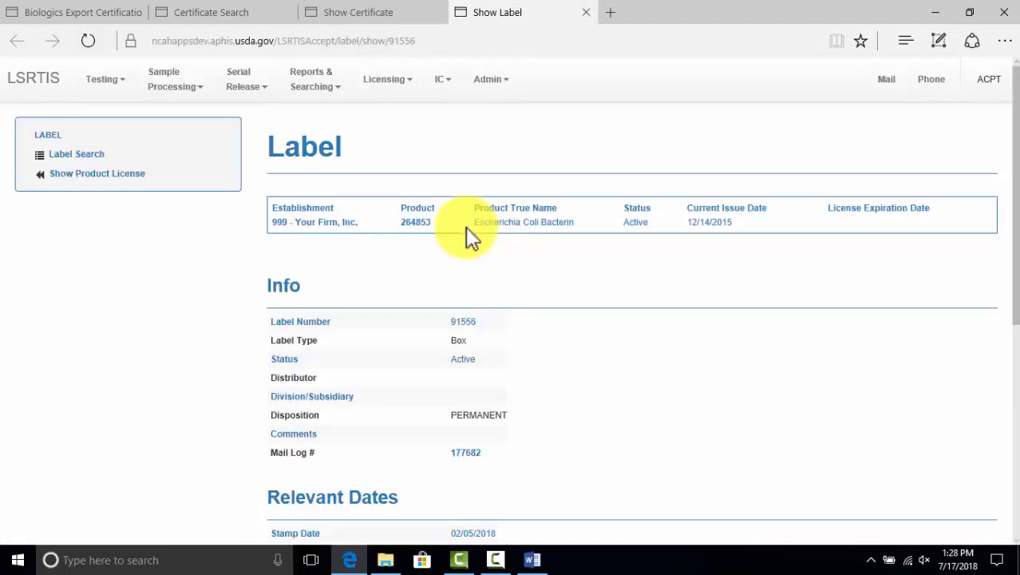
scroll(469, 231, down, 4)
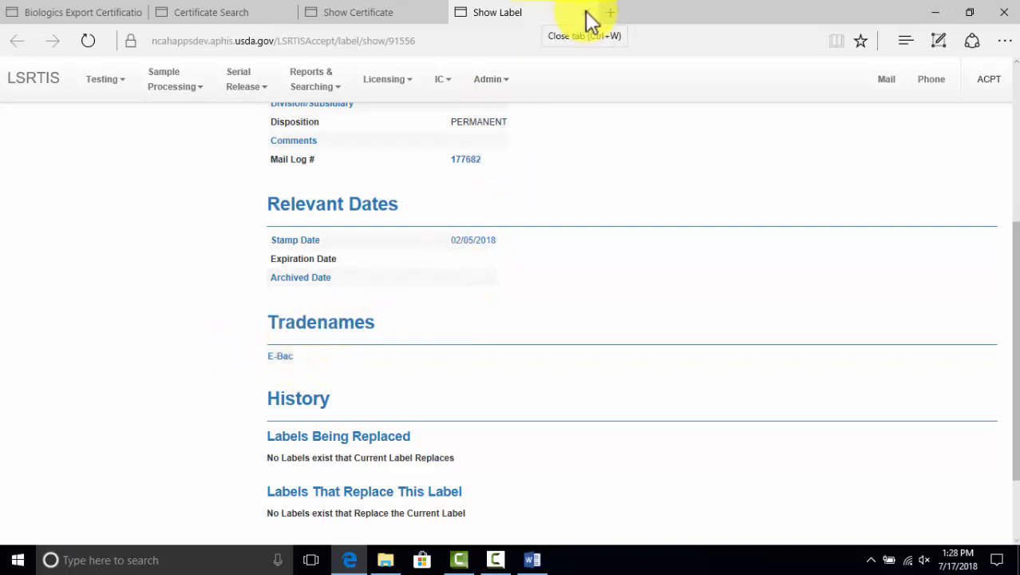
click(409, 16)
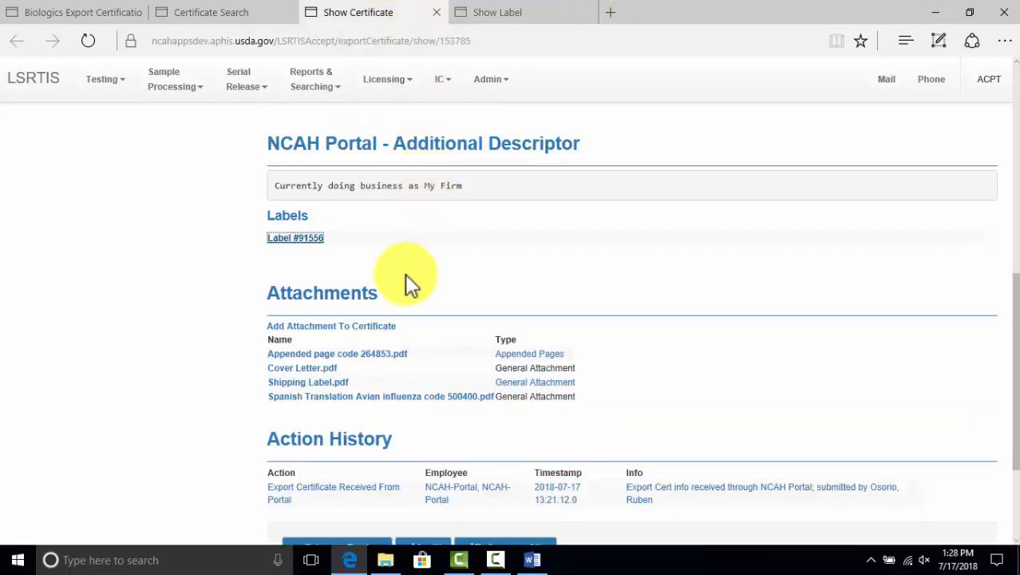
click(297, 243)
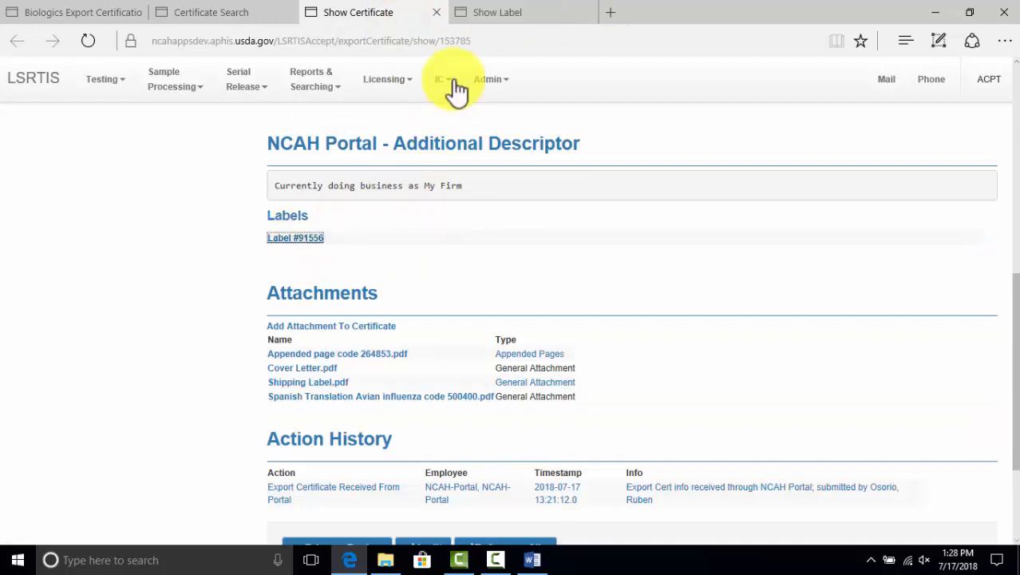
click(489, 24)
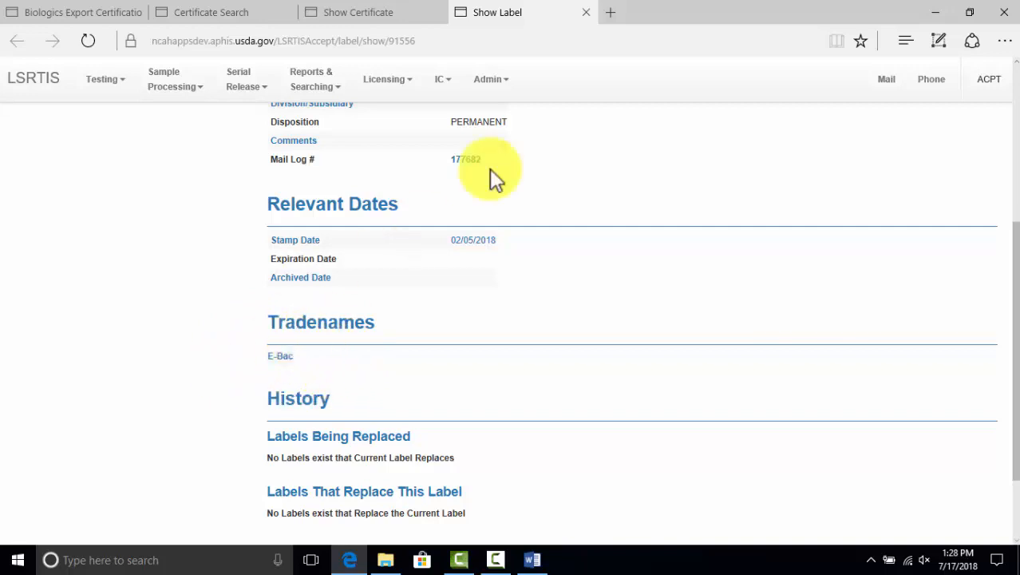
click(586, 12)
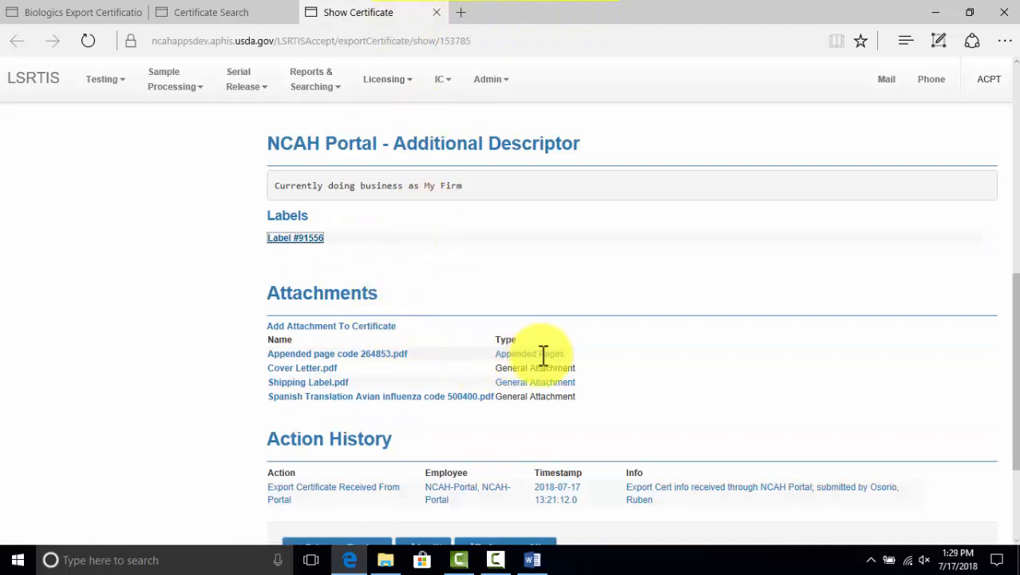
Download and open the Panama certificate's Appended page code 264853 PDF
click(350, 356)
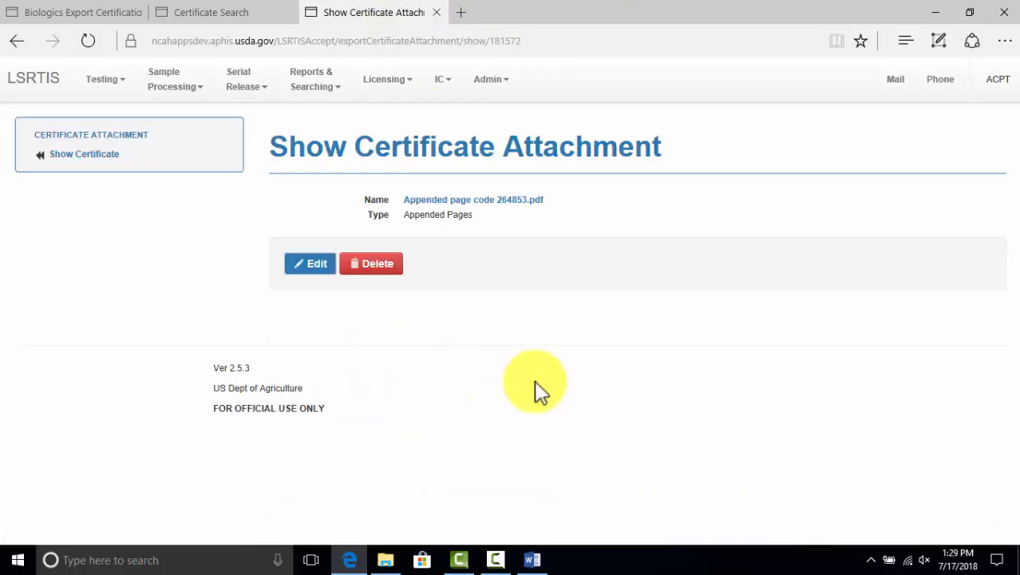
click(487, 200)
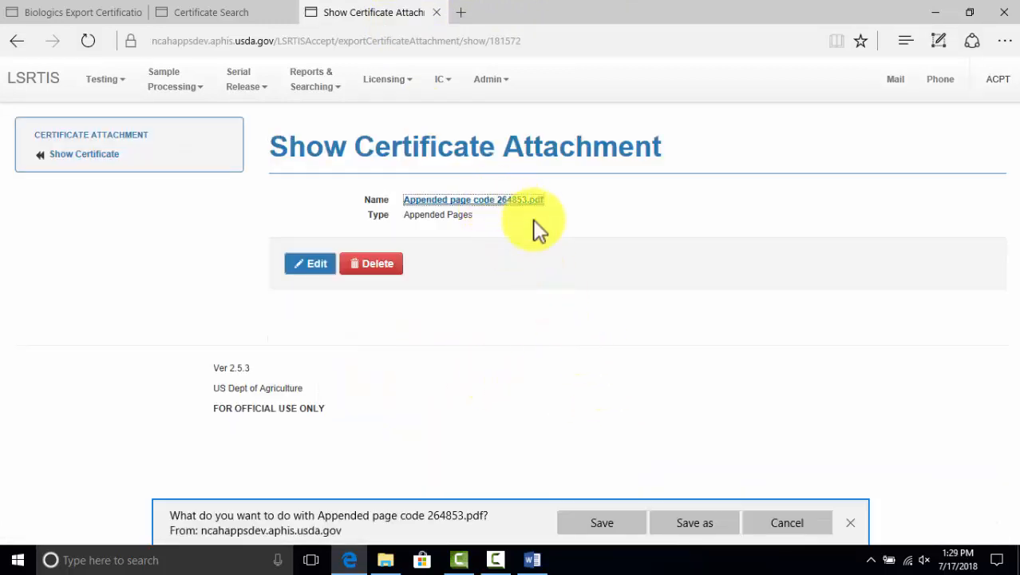
click(592, 521)
click(595, 525)
Read the appended-page PDF to its signature lines, close it and return to the certificate
scroll(540, 347, down, 3)
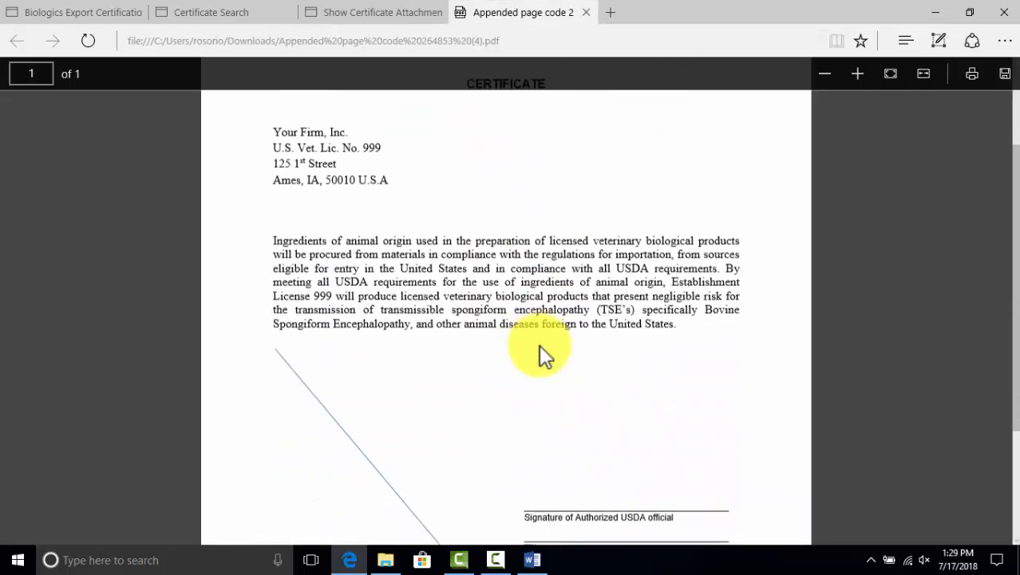
scroll(540, 343, up, 3)
scroll(541, 340, down, 3)
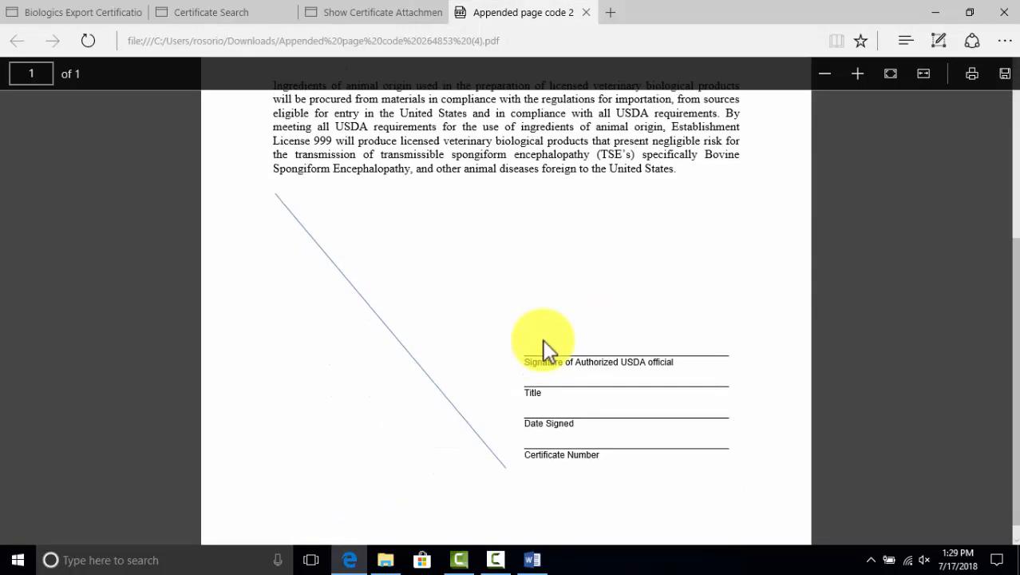
scroll(543, 340, up, 3)
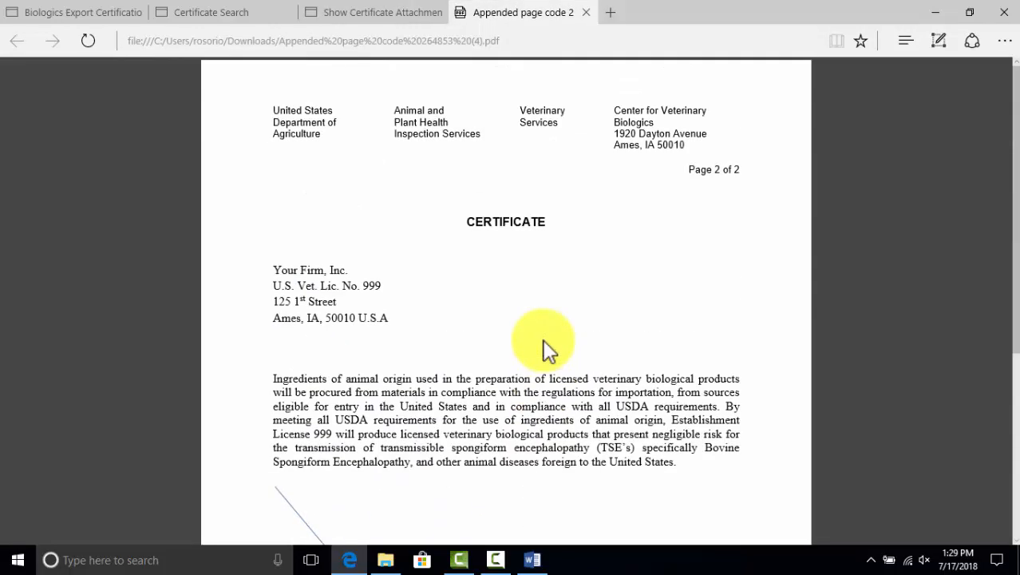
click(587, 12)
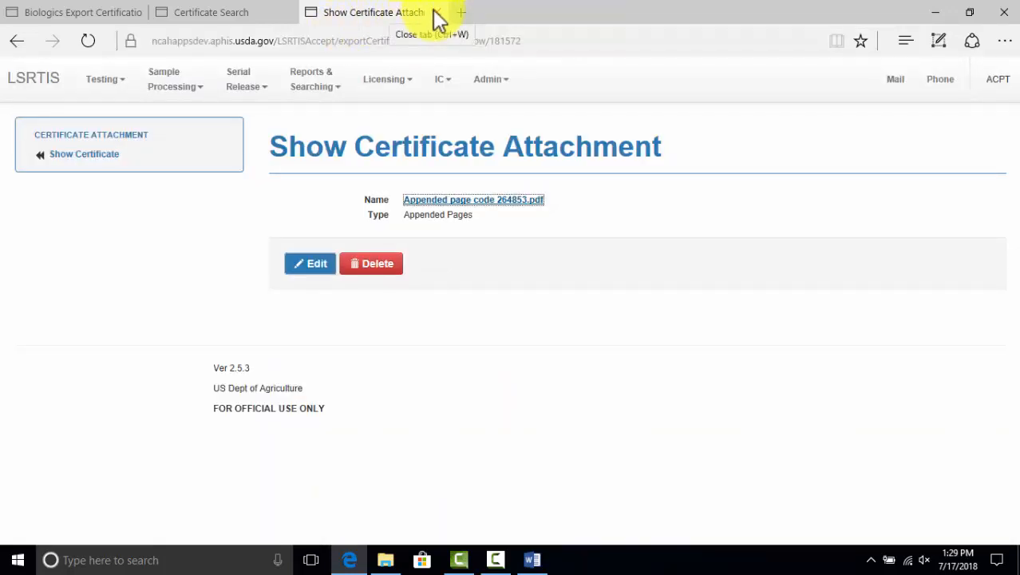
click(65, 155)
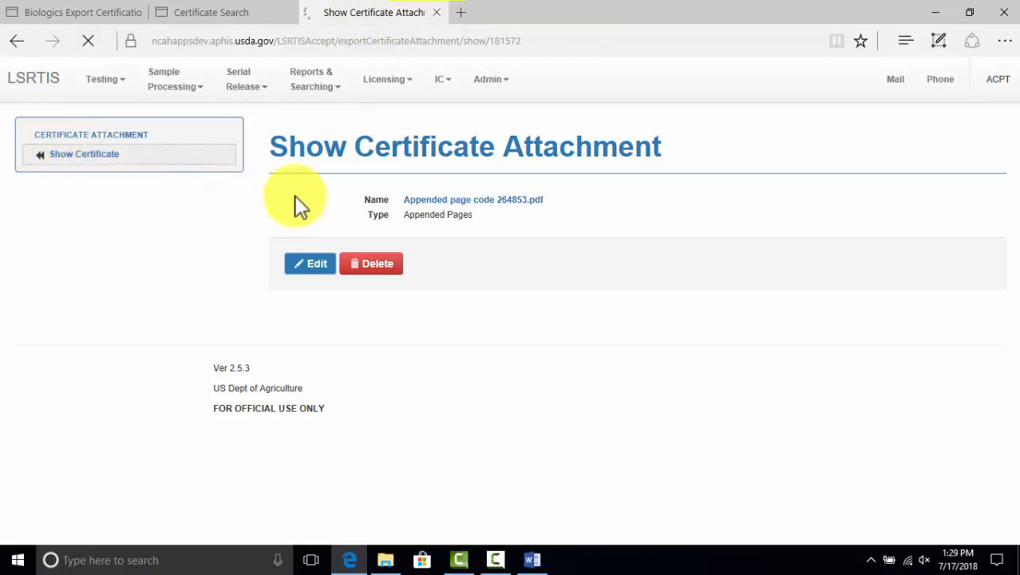
Scroll the Panama certificate page to its attachments and action history, then back to Info
scroll(293, 205, down, 8)
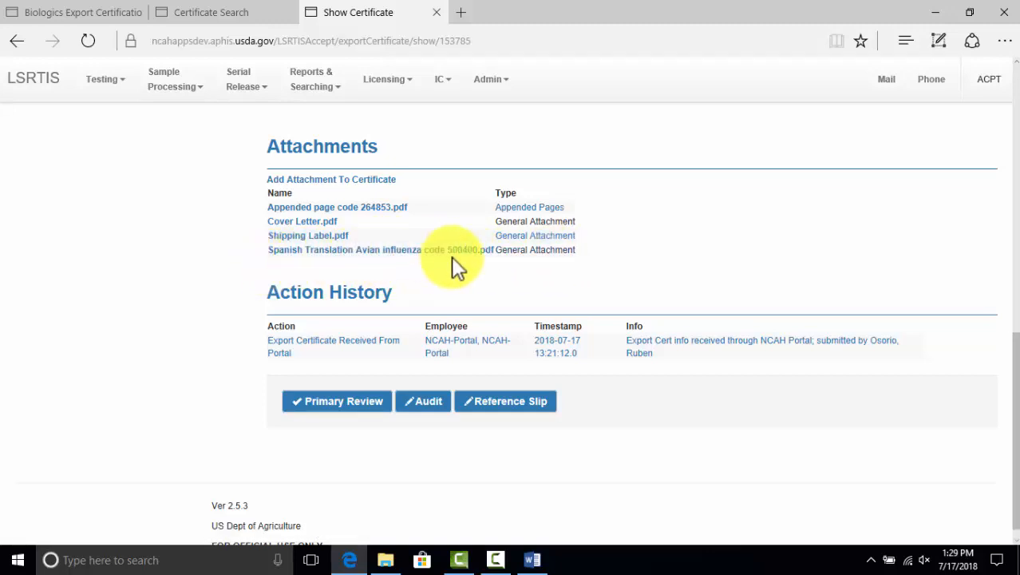
scroll(452, 264, up, 5)
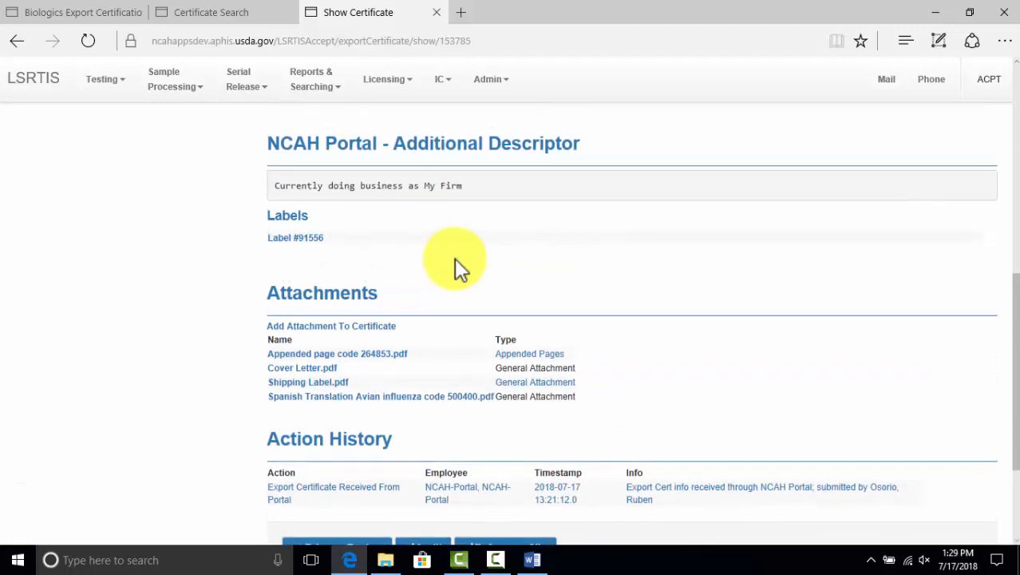
scroll(387, 269, up, 3)
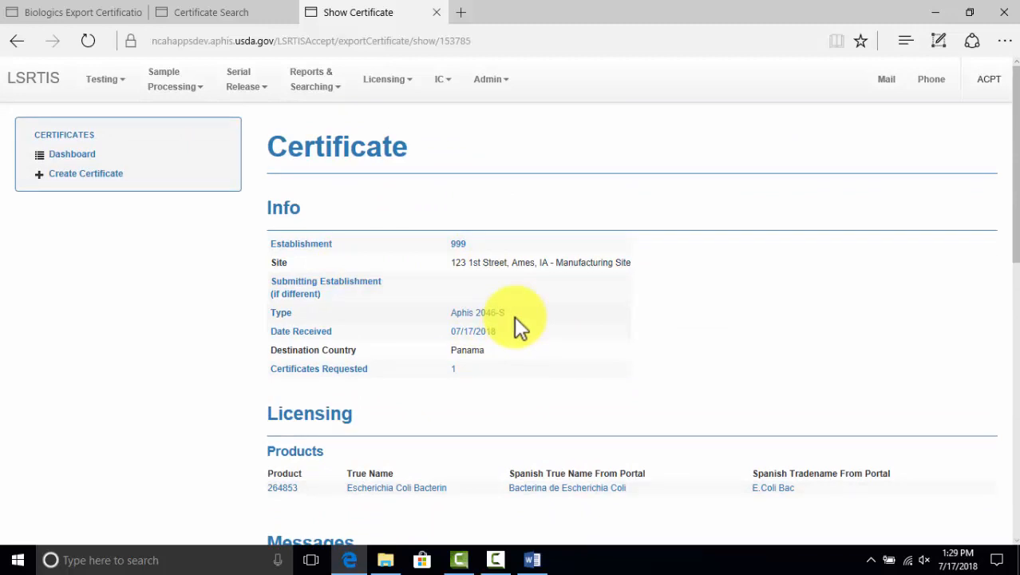
Complete the Panama certificate's primary review, logged at 13:29:49
scroll(508, 324, down, 8)
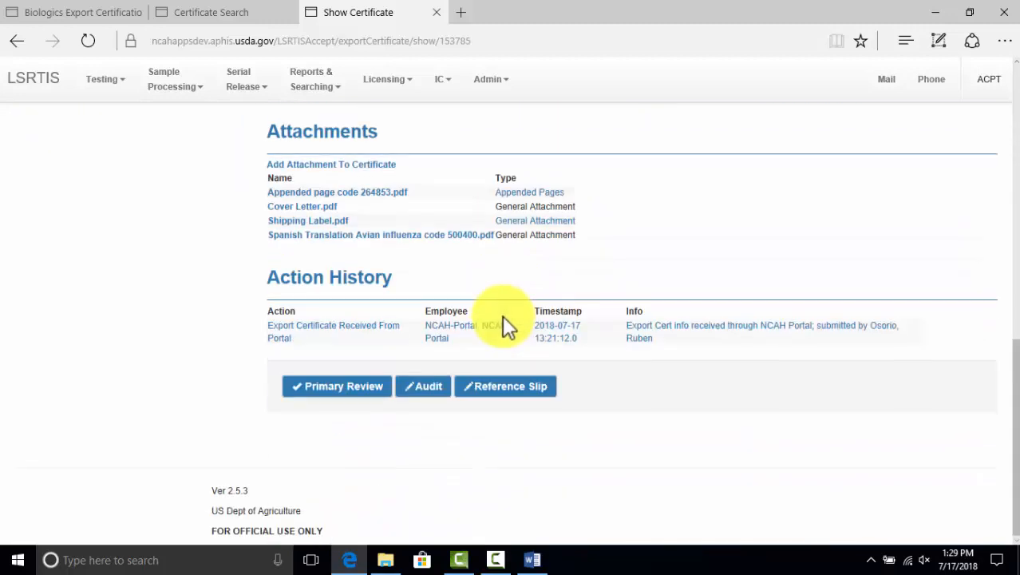
click(315, 386)
click(549, 305)
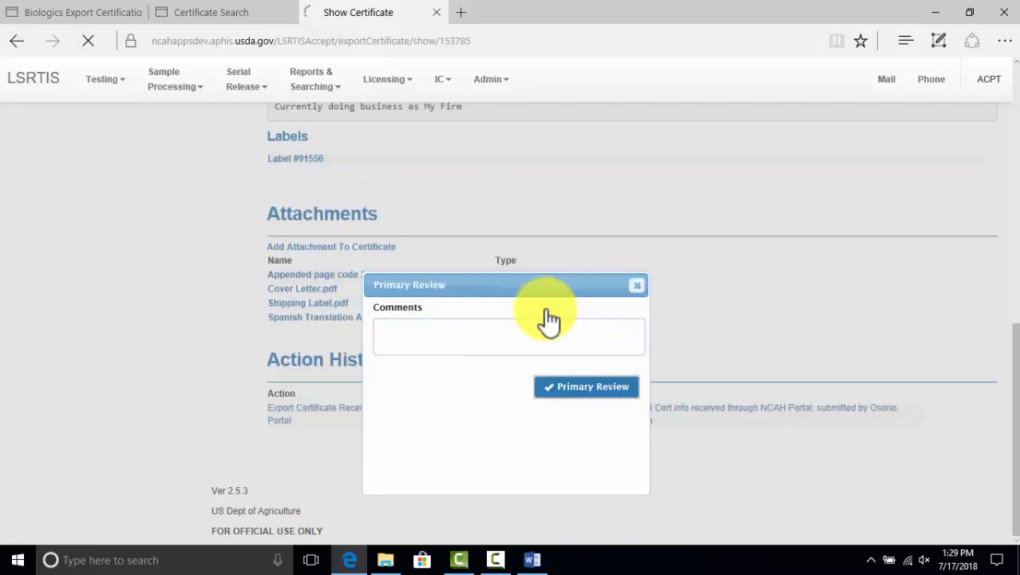
Complete the secondary review, logged in the action history at 13:29:54
scroll(537, 308, down, 10)
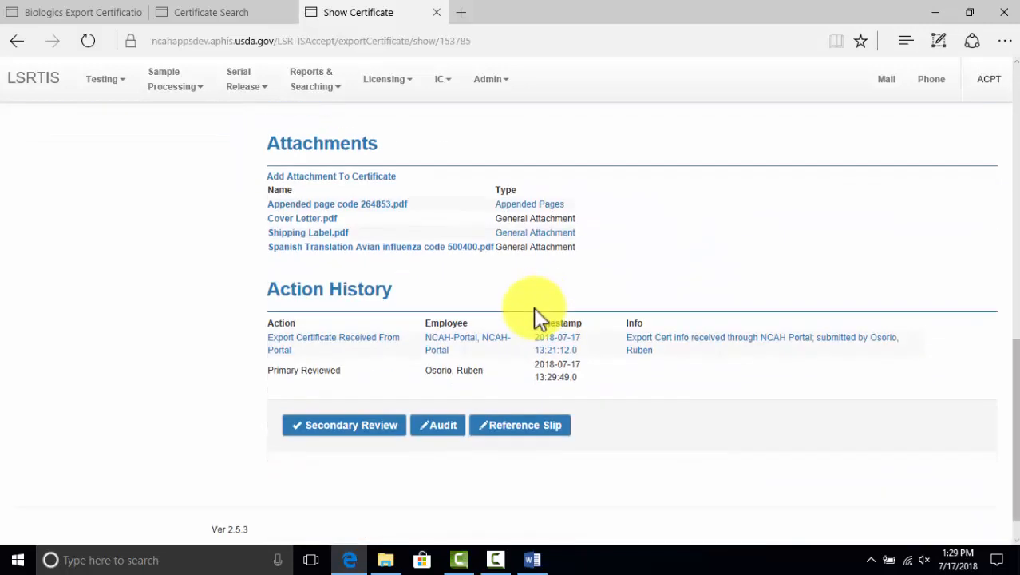
click(333, 388)
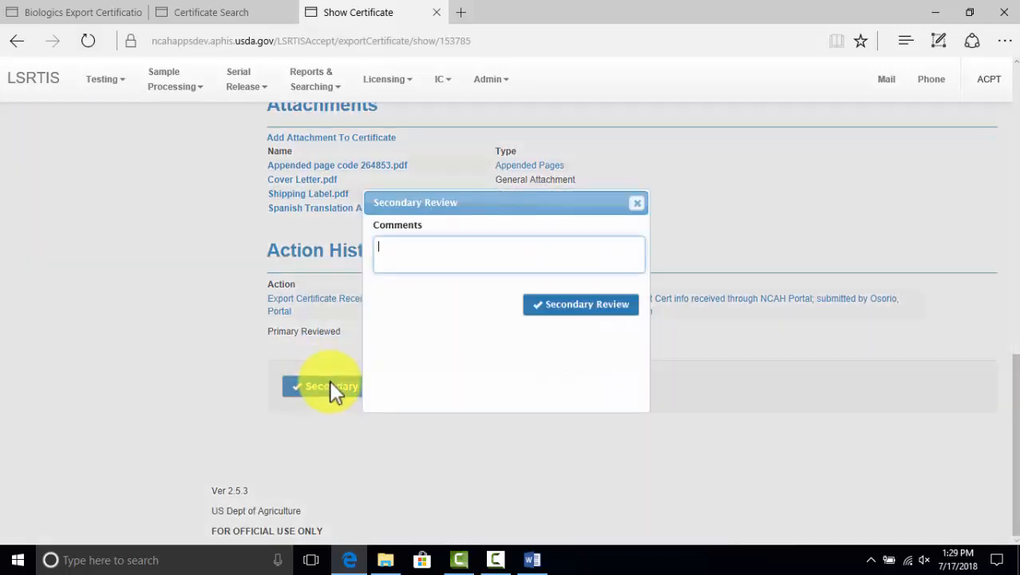
click(549, 306)
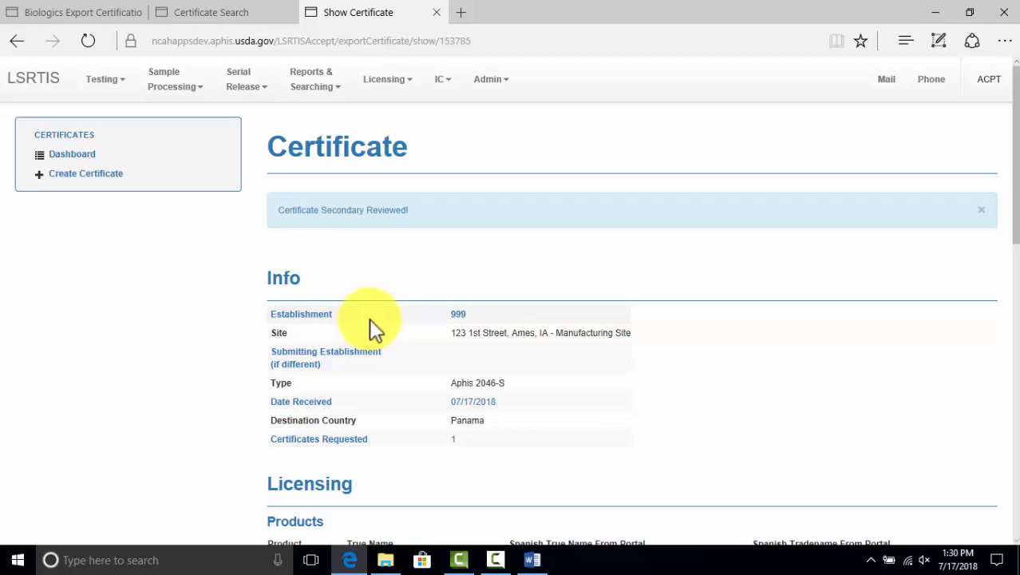
scroll(372, 316, down, 5)
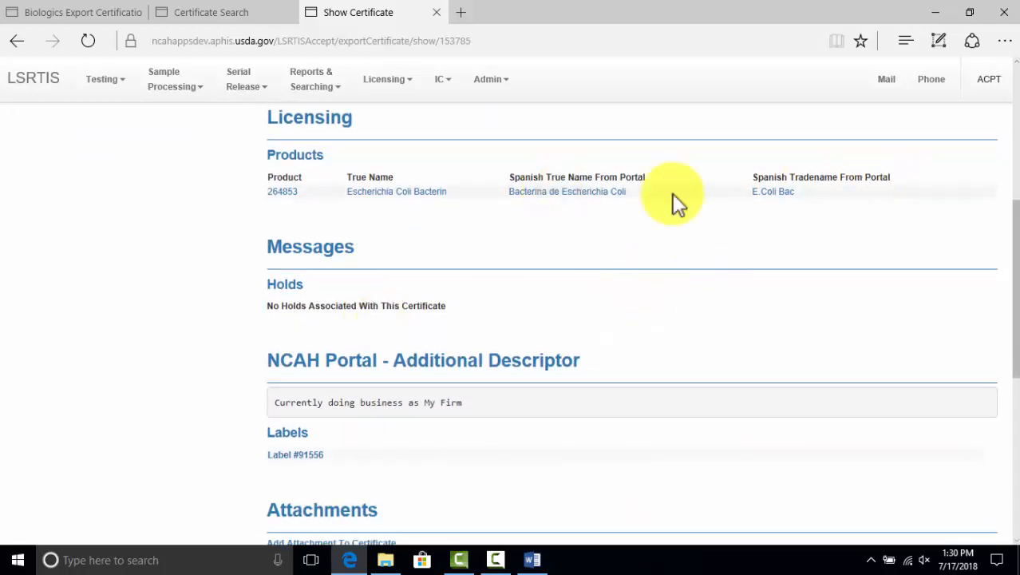
scroll(627, 226, down, 6)
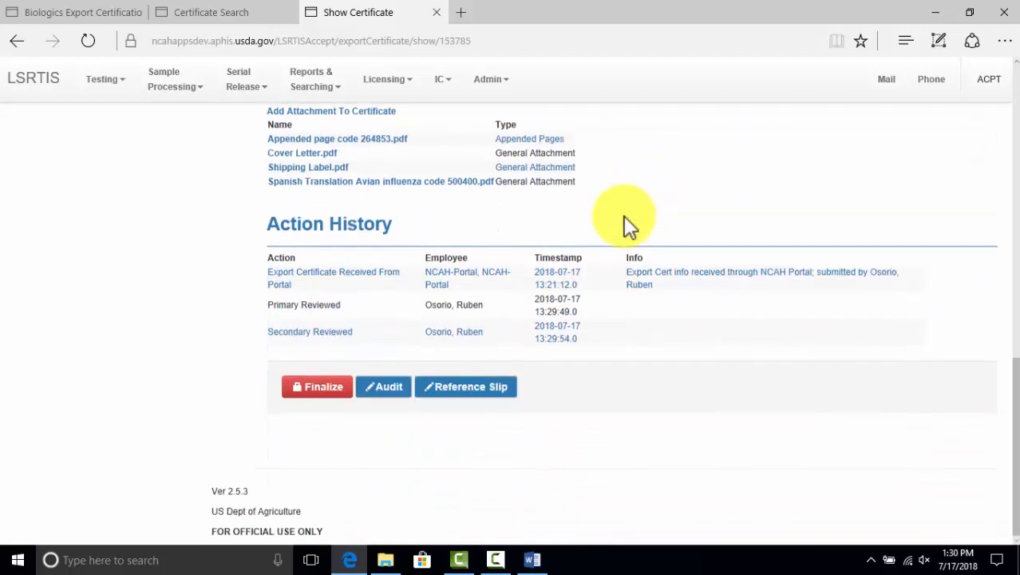
Finalize the Panama certificate as 18-00202 and open its Export_18-00202.pdf attachment page
click(316, 397)
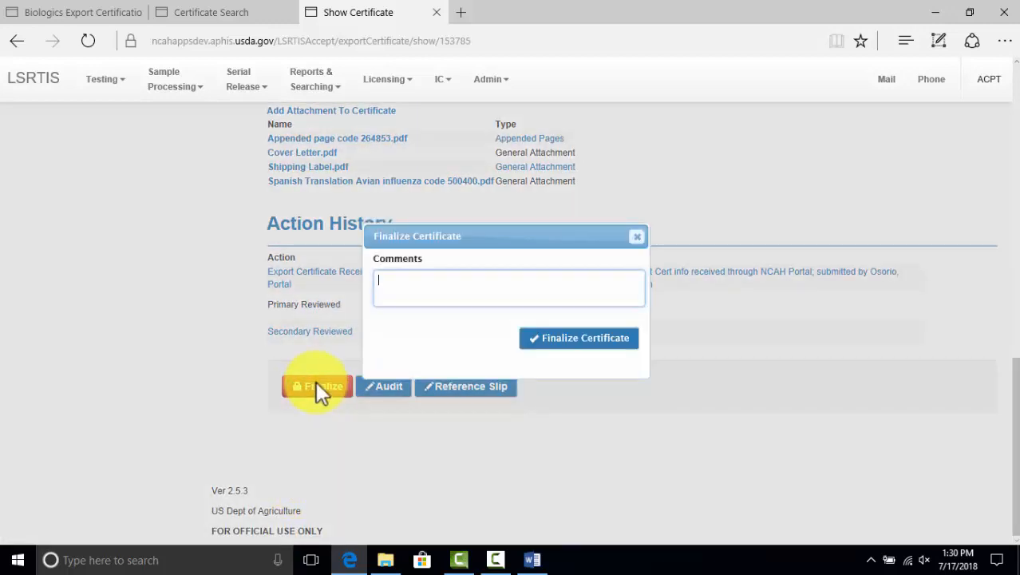
click(556, 347)
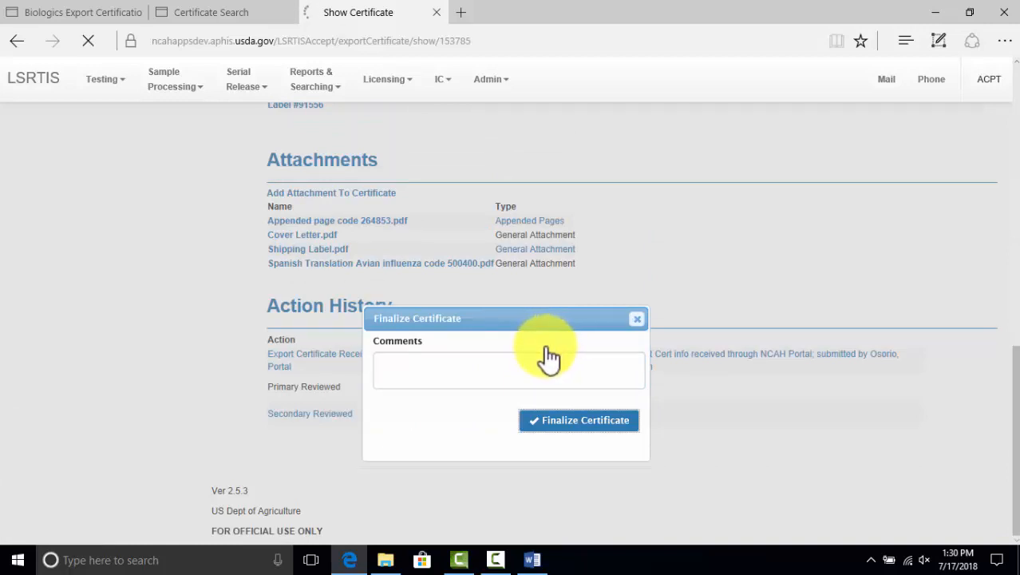
click(572, 427)
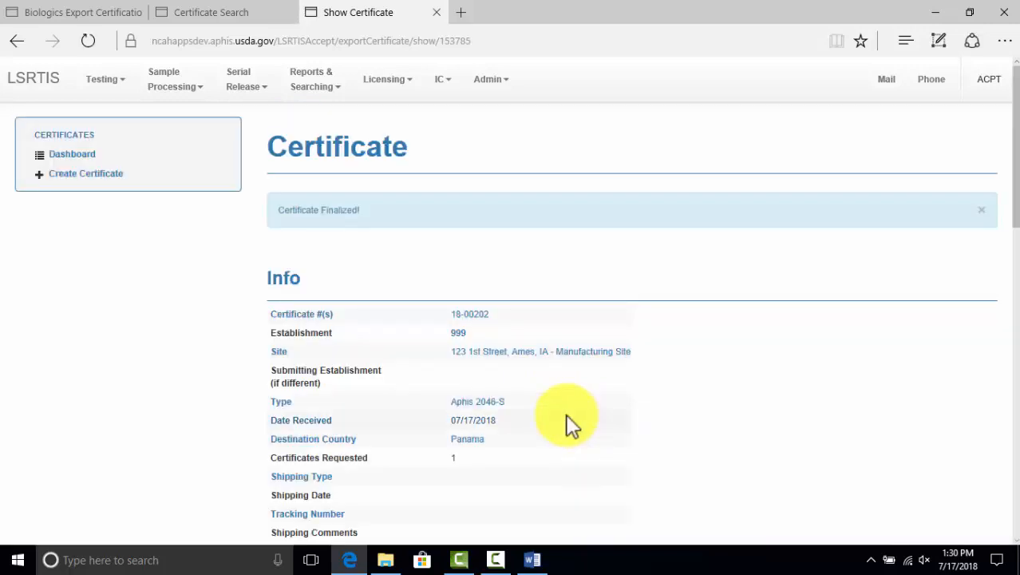
scroll(495, 419, down, 6)
scroll(491, 419, down, 4)
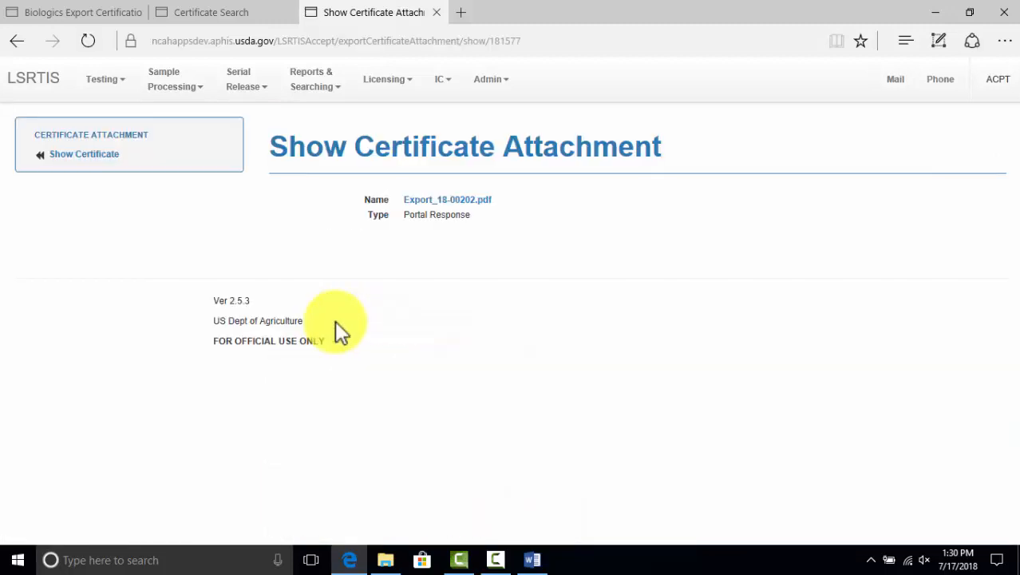
Download, save and open the Export_18-00202.pdf certificate response file
click(456, 198)
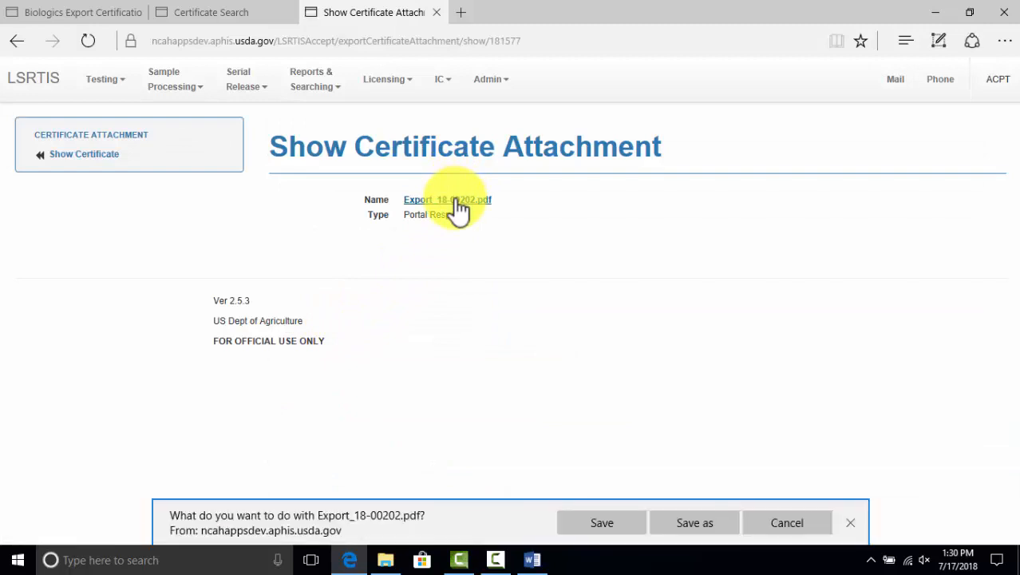
click(614, 519)
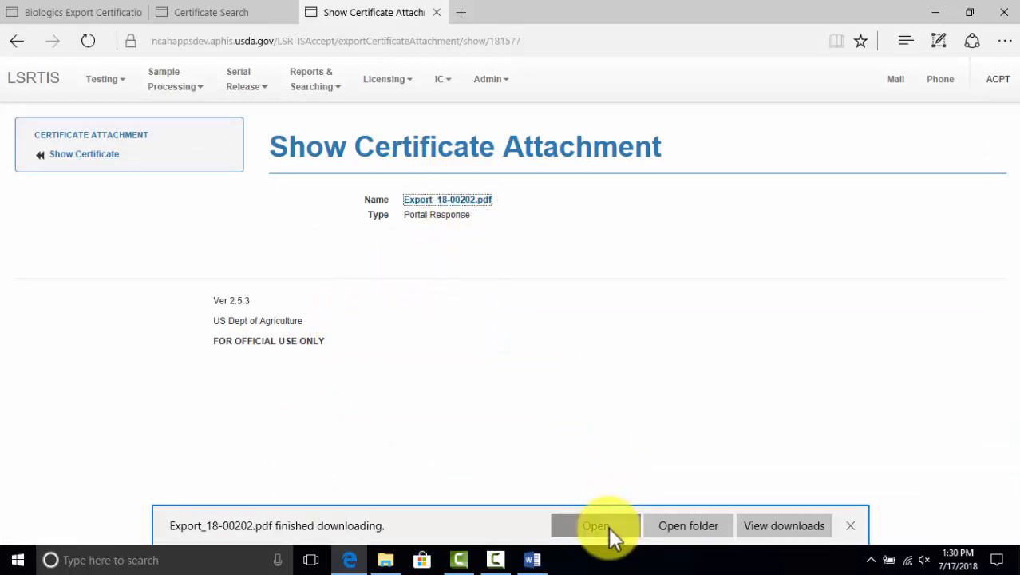
click(608, 525)
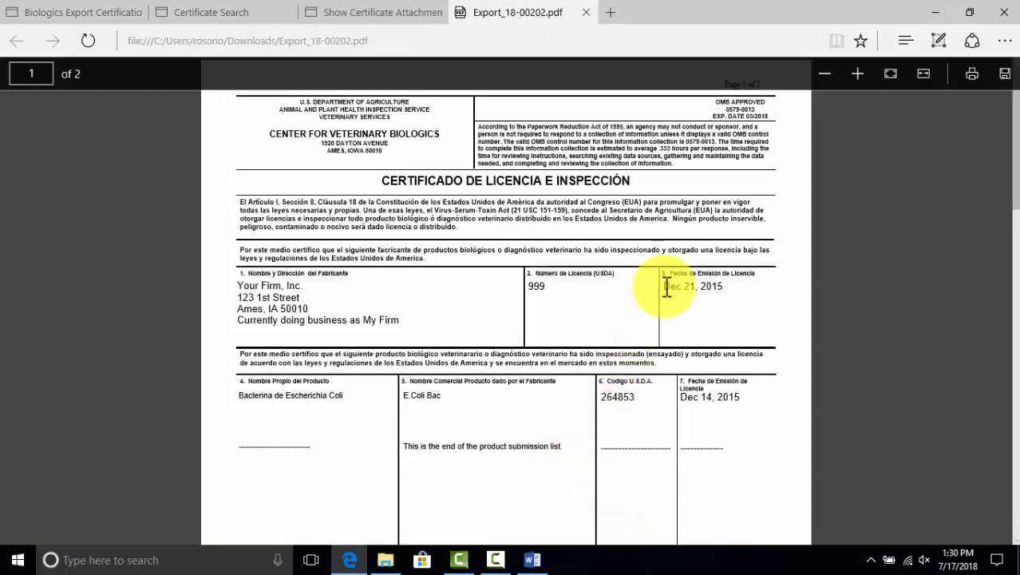
Review both pages of the Panama certificate 18-00202, then close the PDF
scroll(665, 285, down, 4)
scroll(665, 285, down, 9)
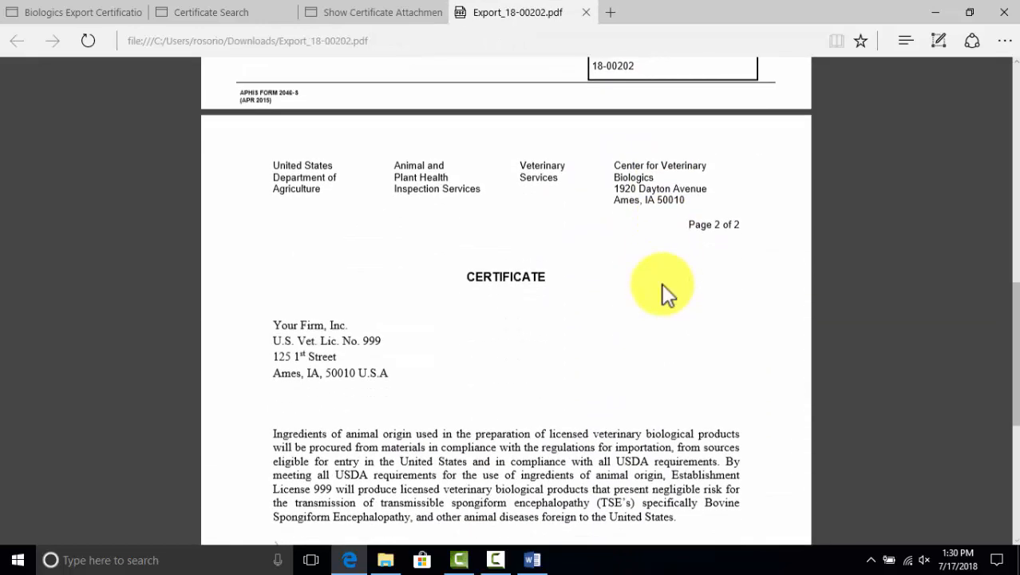
scroll(665, 287, up, 7)
scroll(663, 288, up, 6)
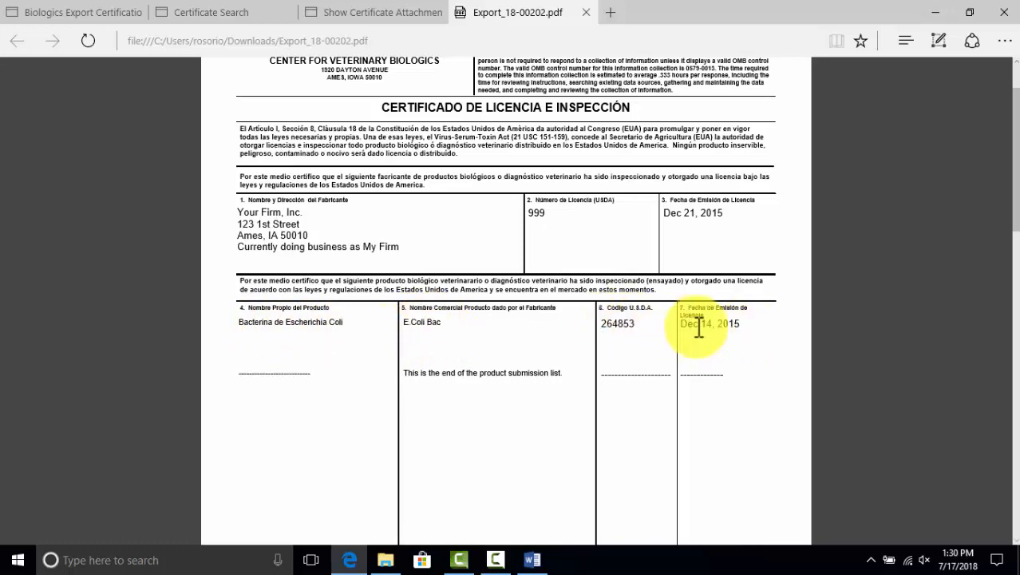
scroll(639, 246, down, 10)
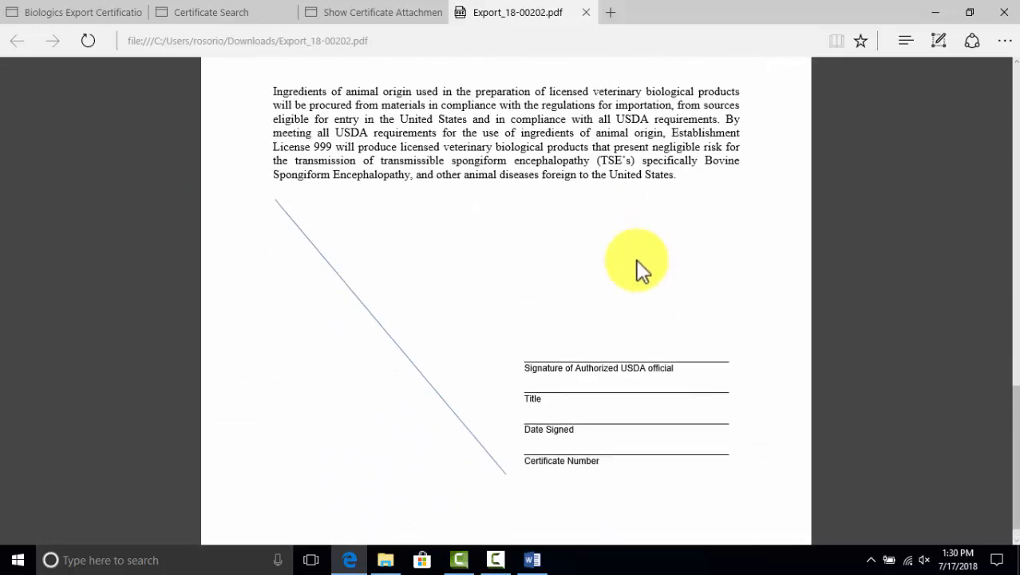
scroll(643, 268, up, 3)
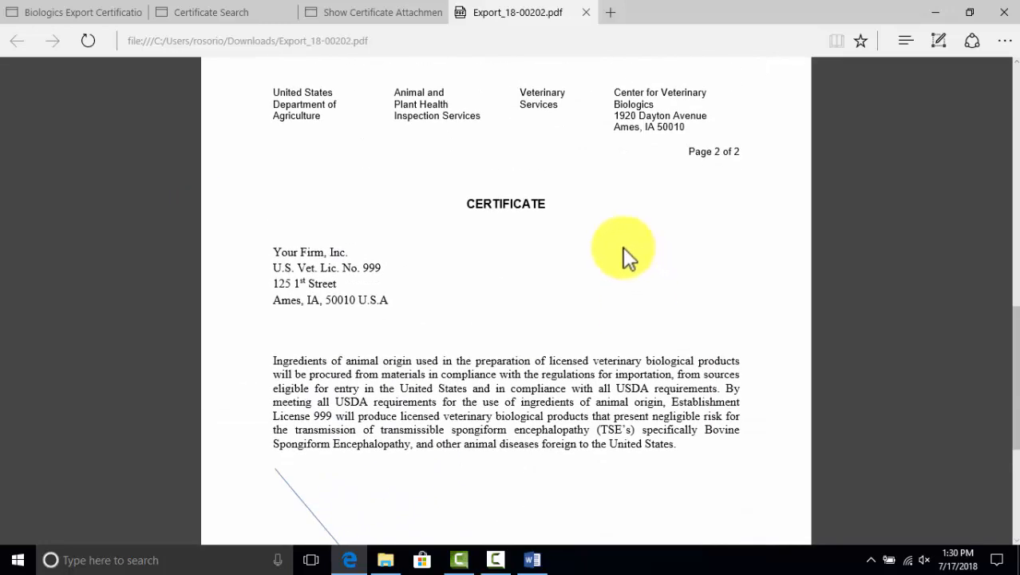
click(588, 13)
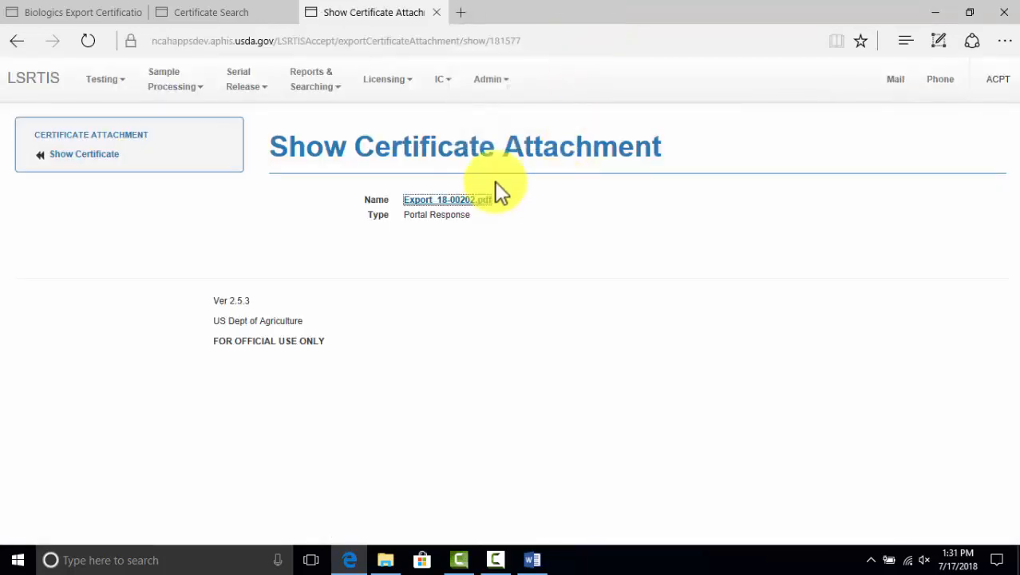
Return to certificate 18-00202's details and look through its attachments
click(96, 156)
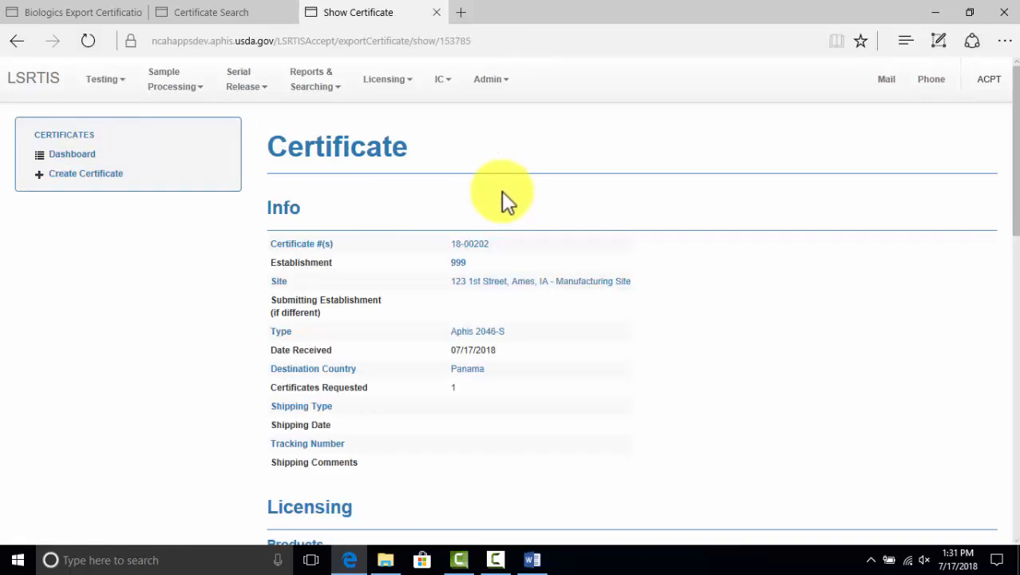
scroll(503, 197, down, 10)
scroll(511, 217, down, 3)
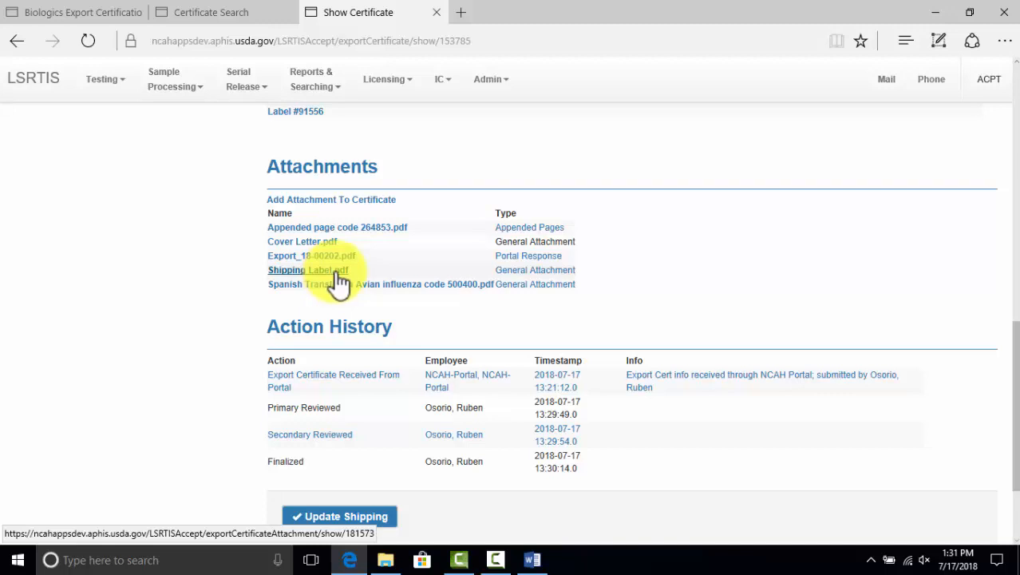
scroll(339, 275, up, 2)
scroll(368, 272, down, 4)
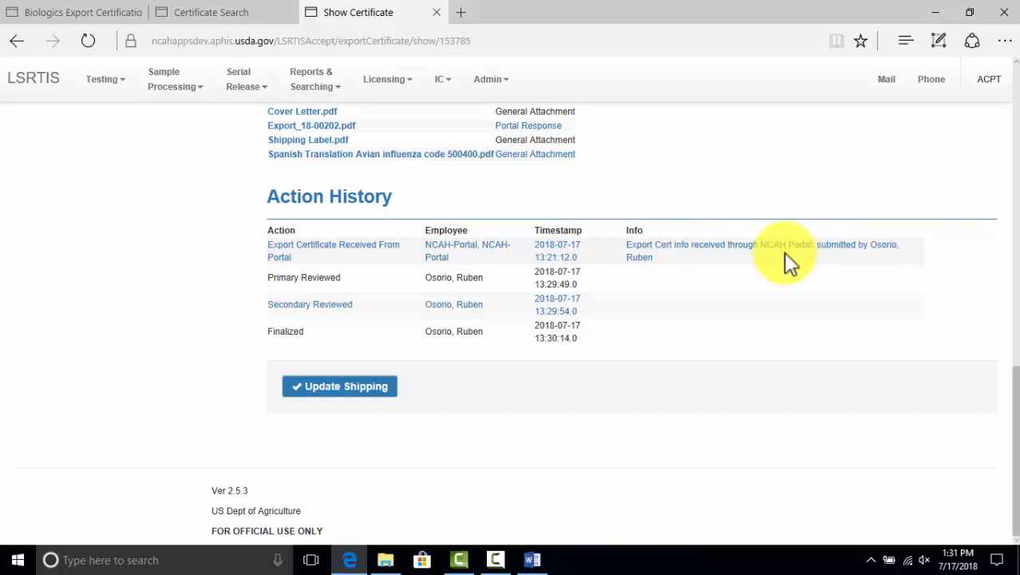
scroll(785, 262, up, 5)
scroll(774, 259, down, 2)
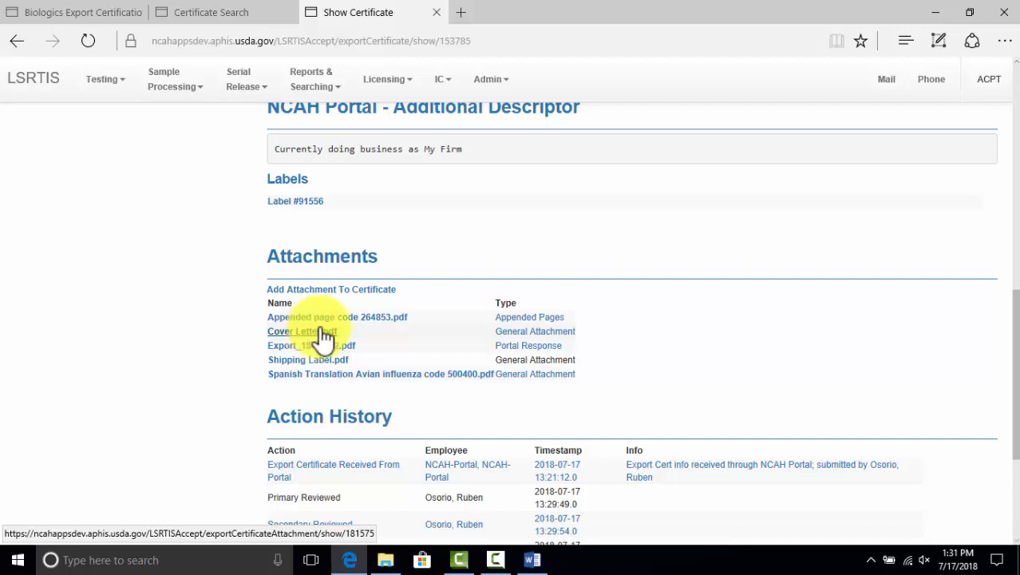
Review the certificate's action history, then close it to return to Certificate Search results
scroll(326, 333, up, 1)
scroll(323, 323, up, 5)
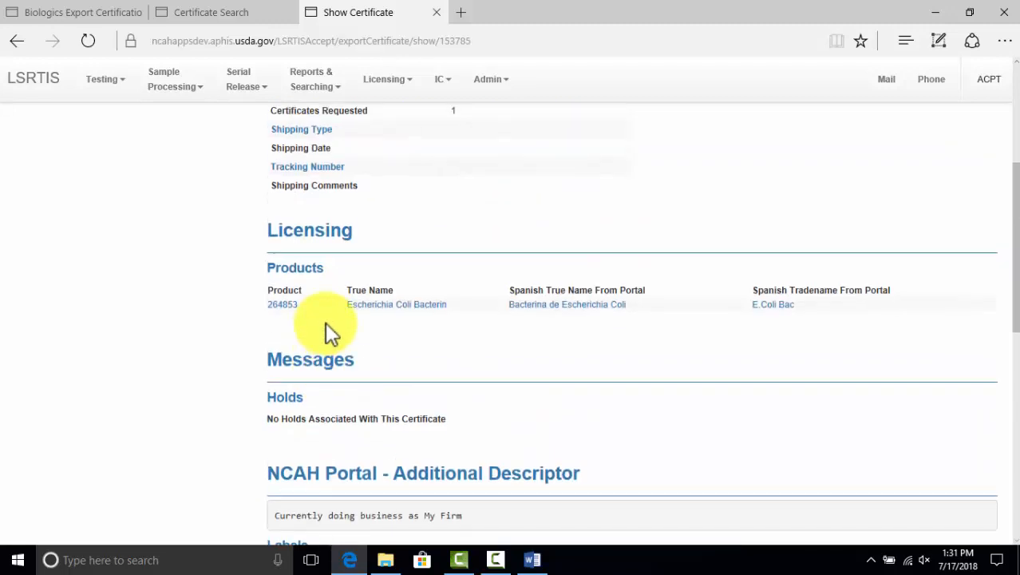
scroll(325, 322, down, 3)
scroll(327, 322, down, 2)
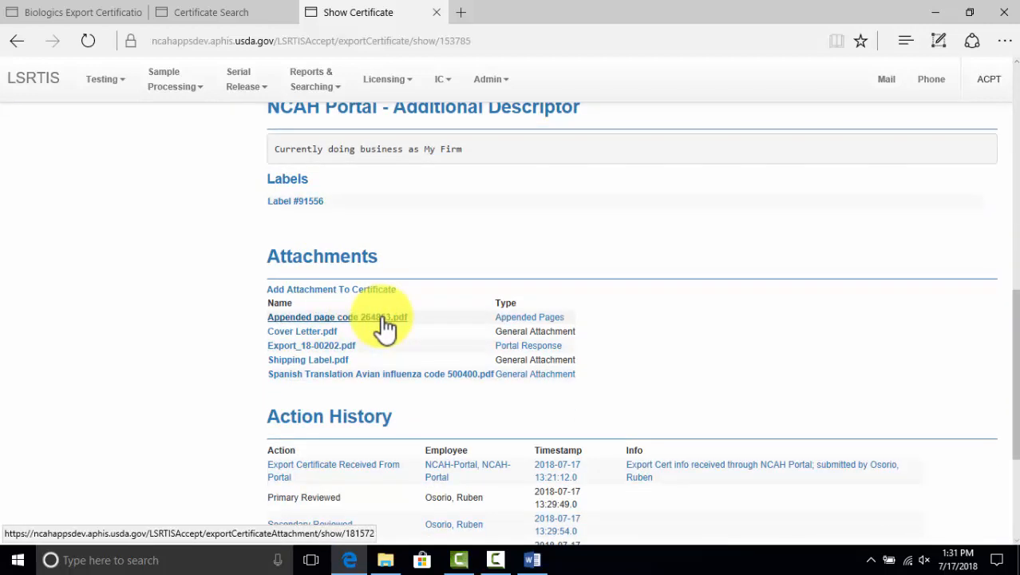
scroll(385, 327, down, 3)
scroll(391, 322, up, 10)
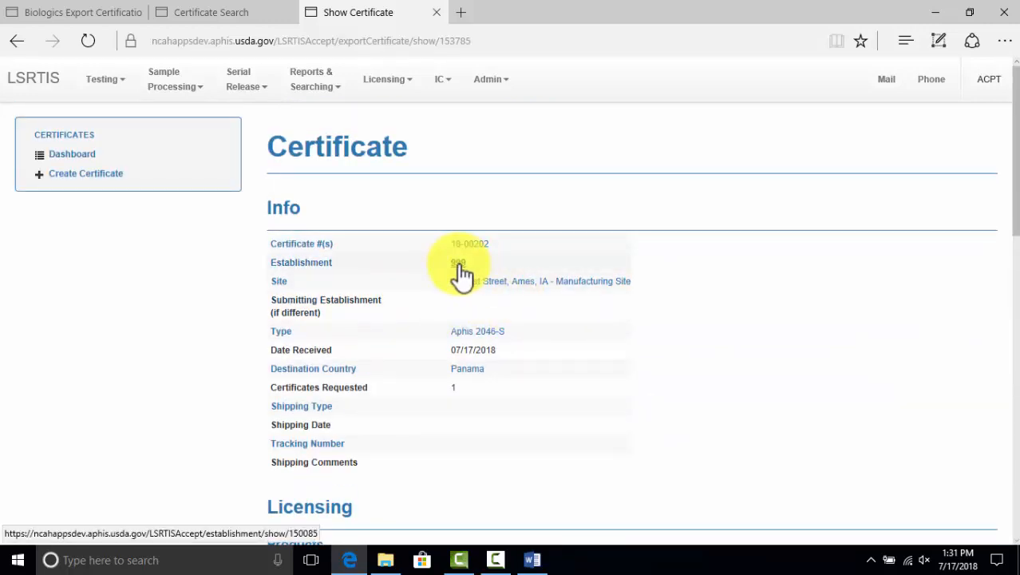
scroll(695, 409, down, 5)
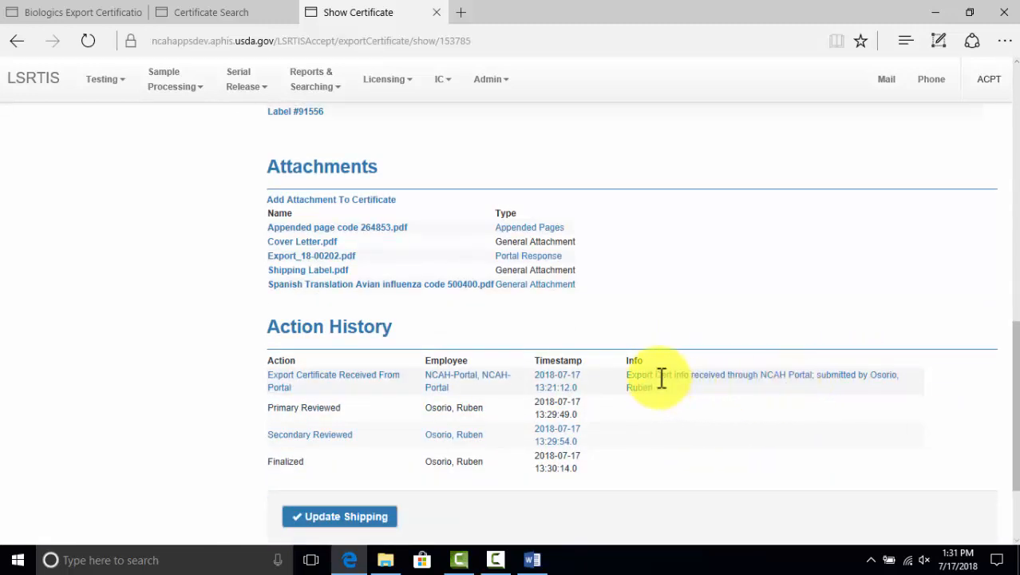
scroll(661, 377, up, 5)
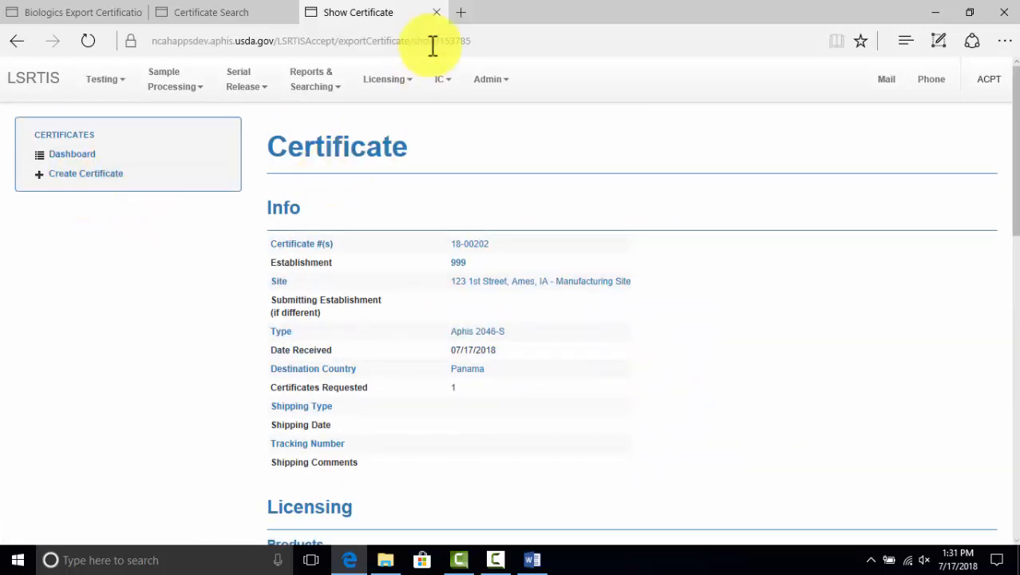
click(438, 13)
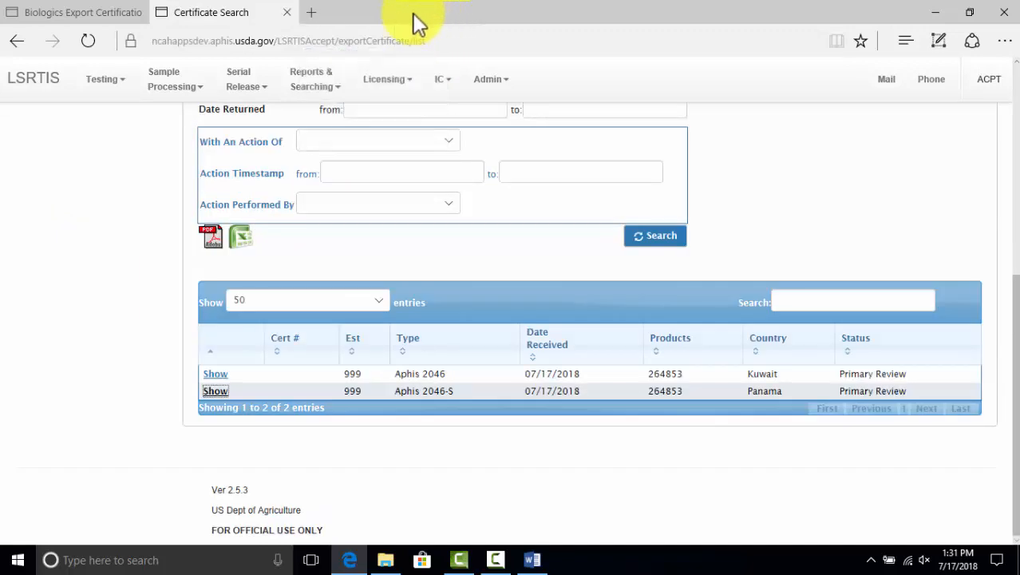
Back in the portal, expand Biologics Export Certifications in Submission History to view Kuwait and Panama
click(287, 13)
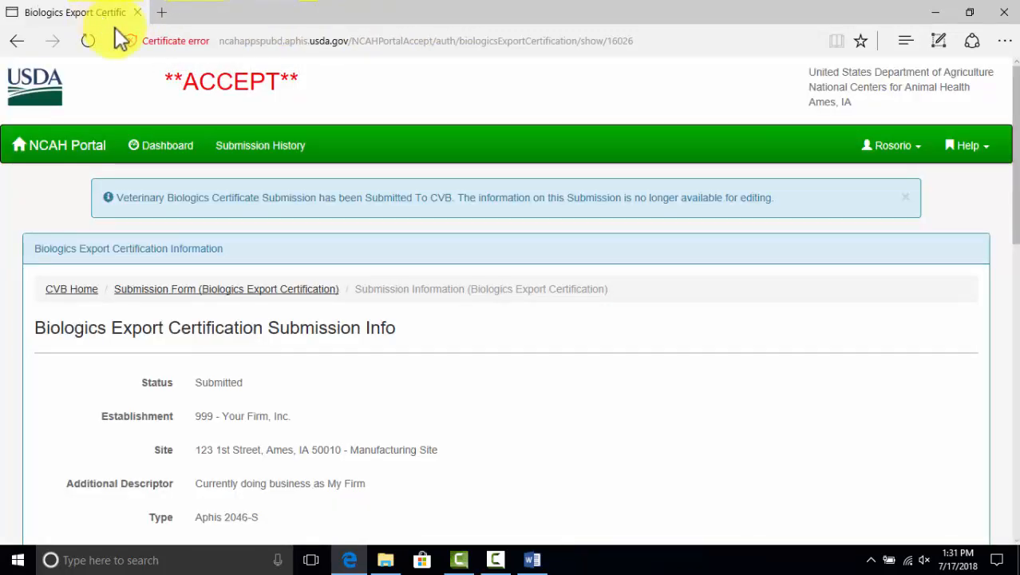
scroll(291, 199, down, 10)
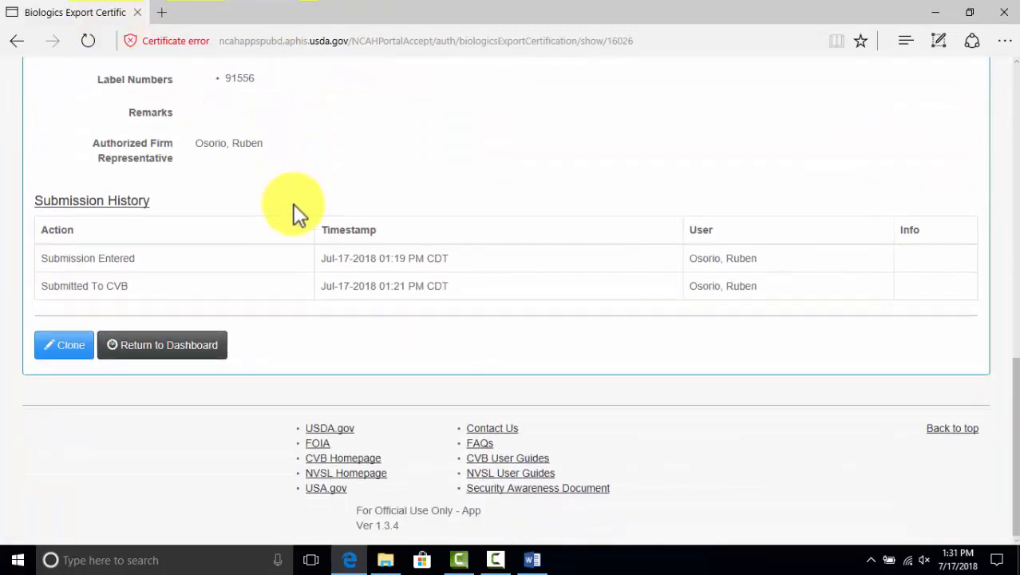
scroll(239, 271, up, 10)
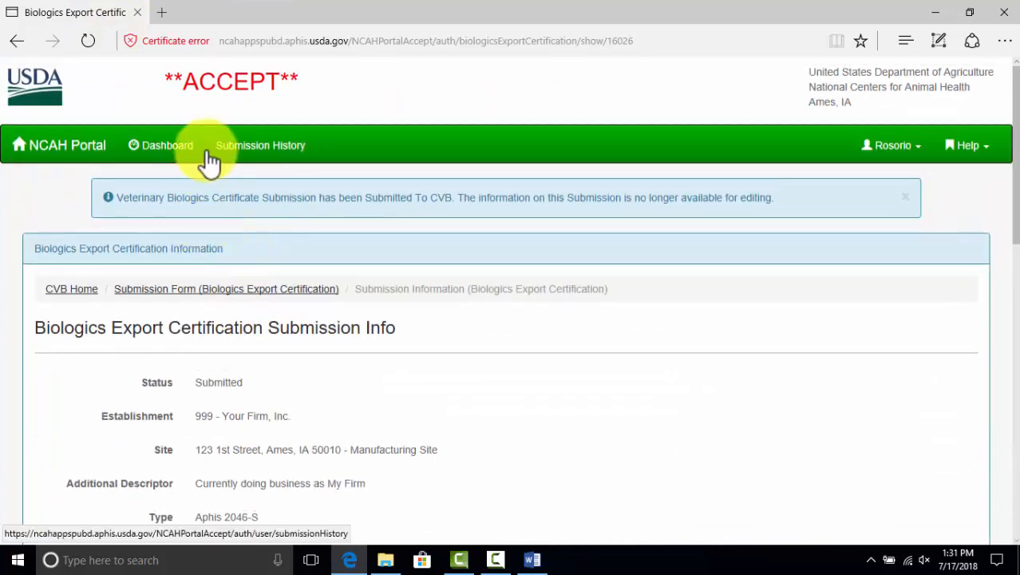
click(269, 149)
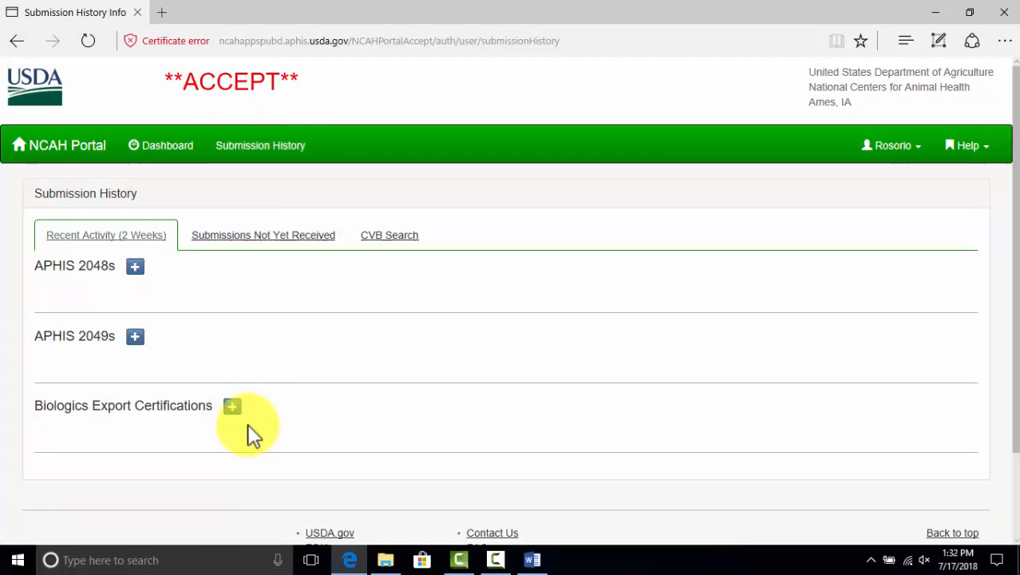
click(233, 409)
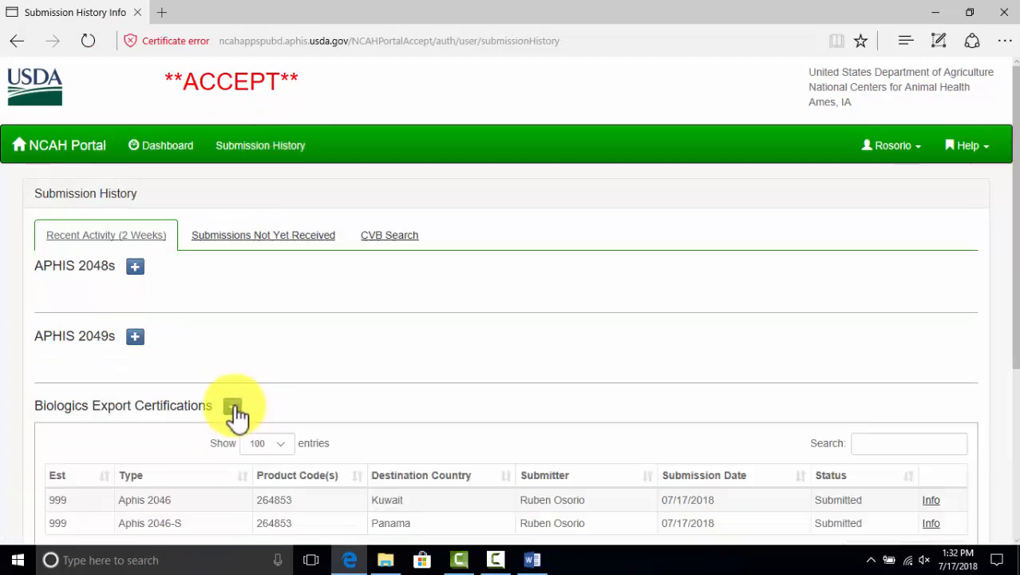
scroll(247, 413, down, 3)
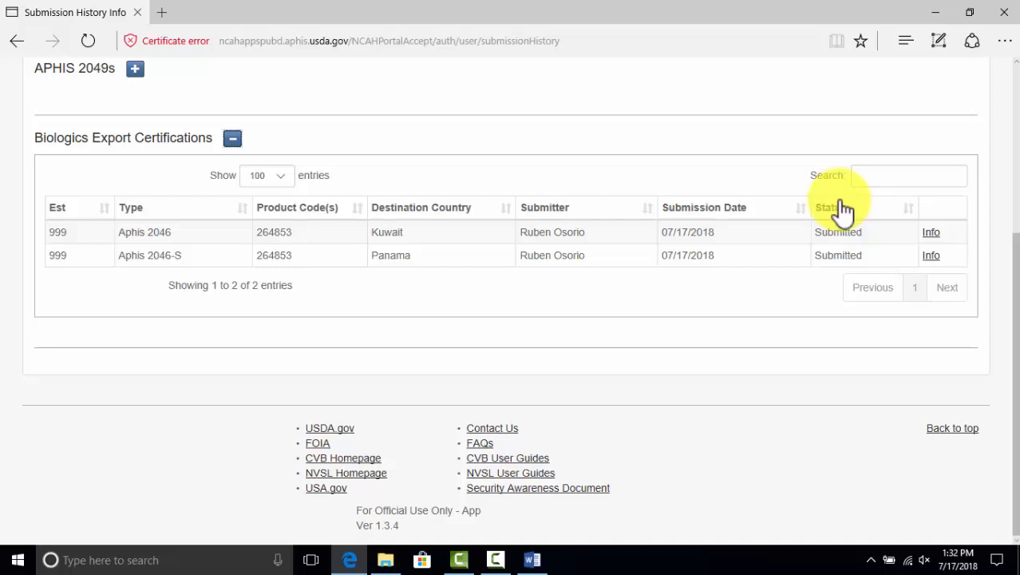
click(931, 231)
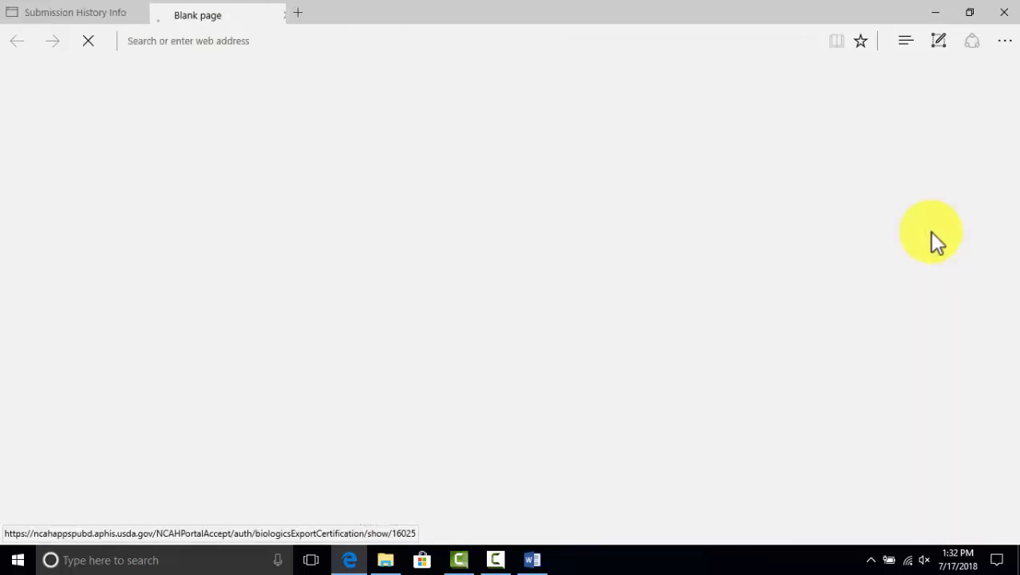
scroll(550, 269, down, 10)
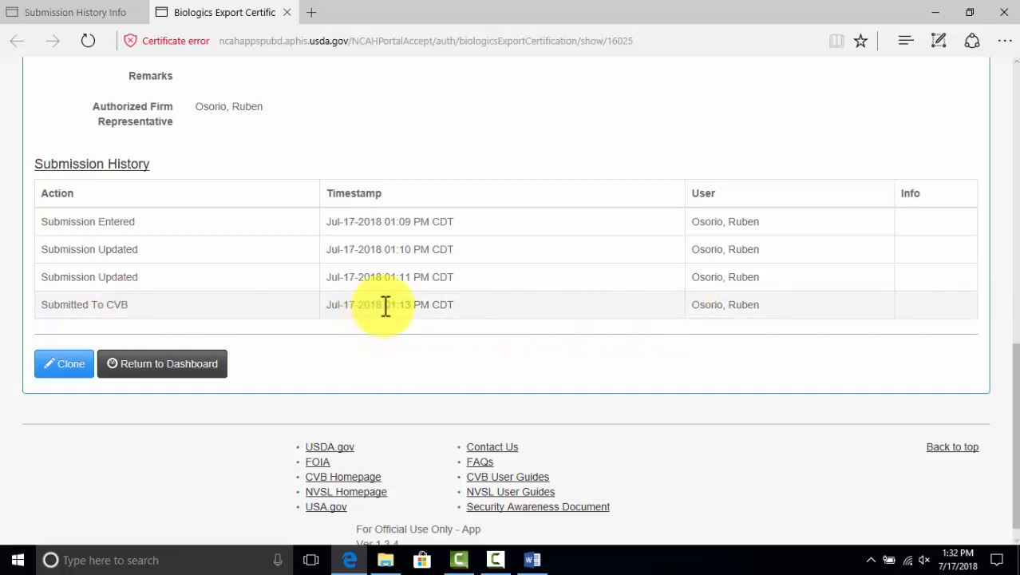
scroll(388, 308, up, 4)
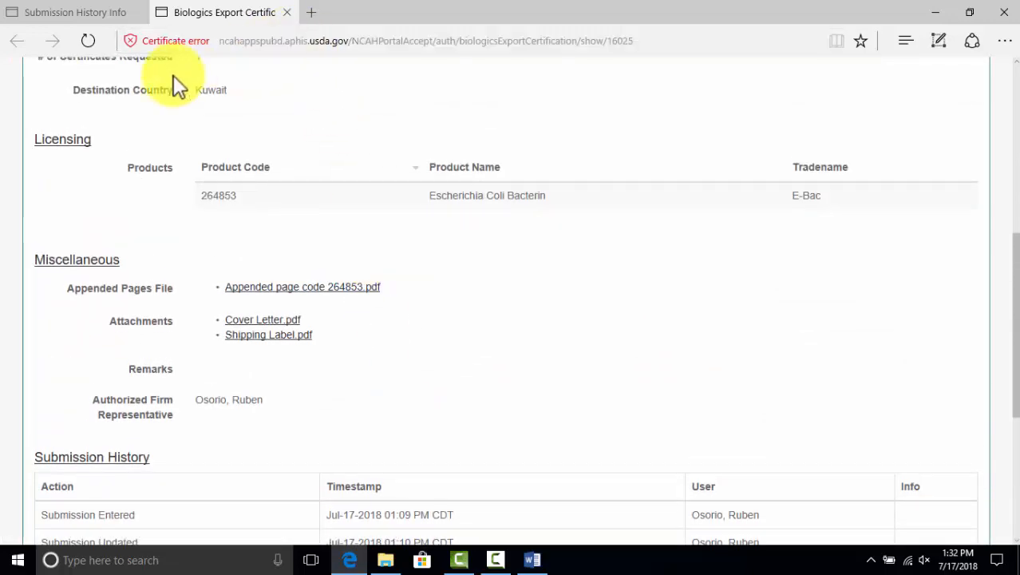
click(287, 13)
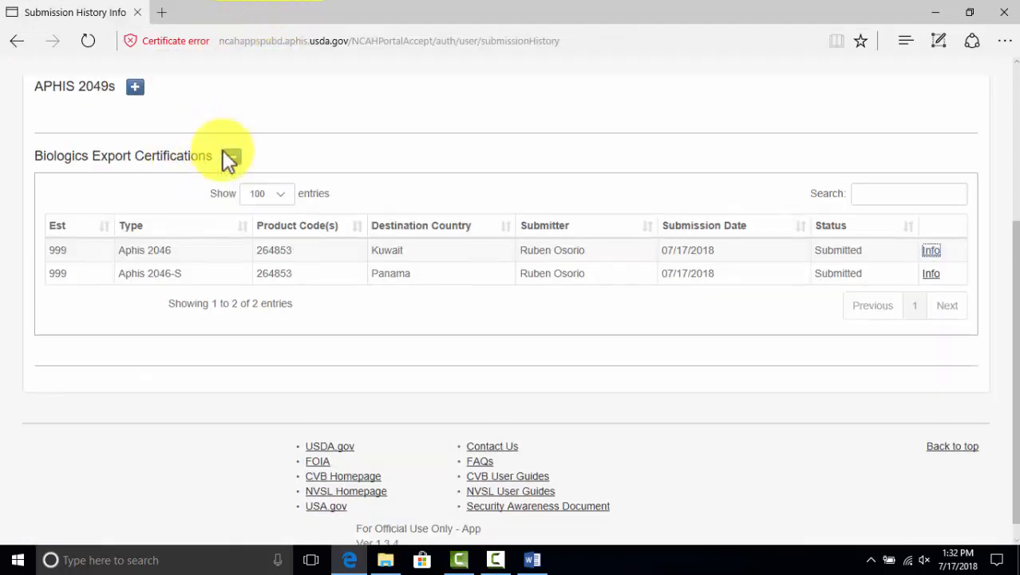
scroll(223, 159, up, 3)
scroll(267, 172, down, 2)
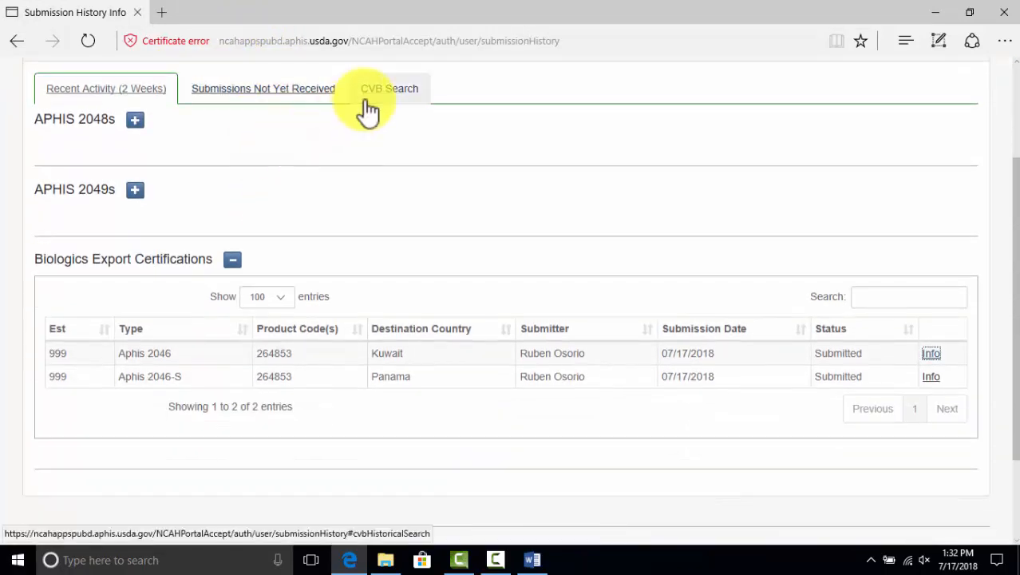
Search CVB for Biologics Export Certification submissions dated 06/01/2018 to 07/17/2018
click(390, 92)
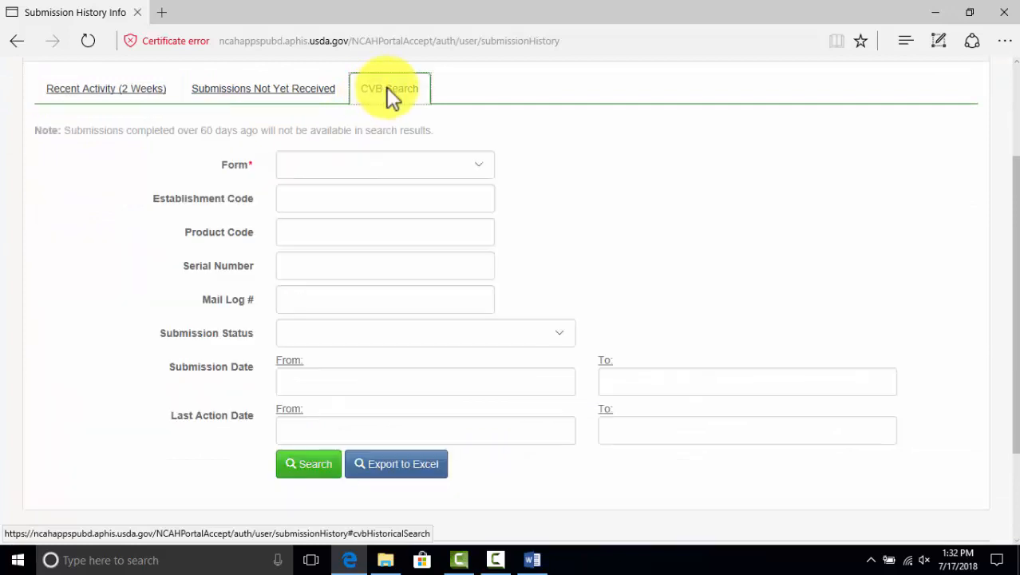
click(479, 170)
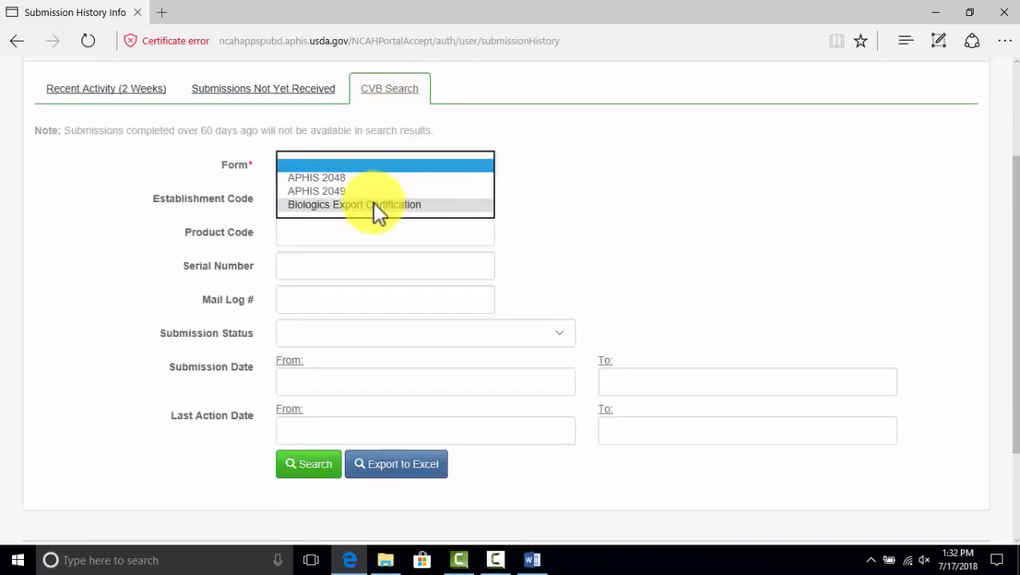
click(373, 202)
click(370, 383)
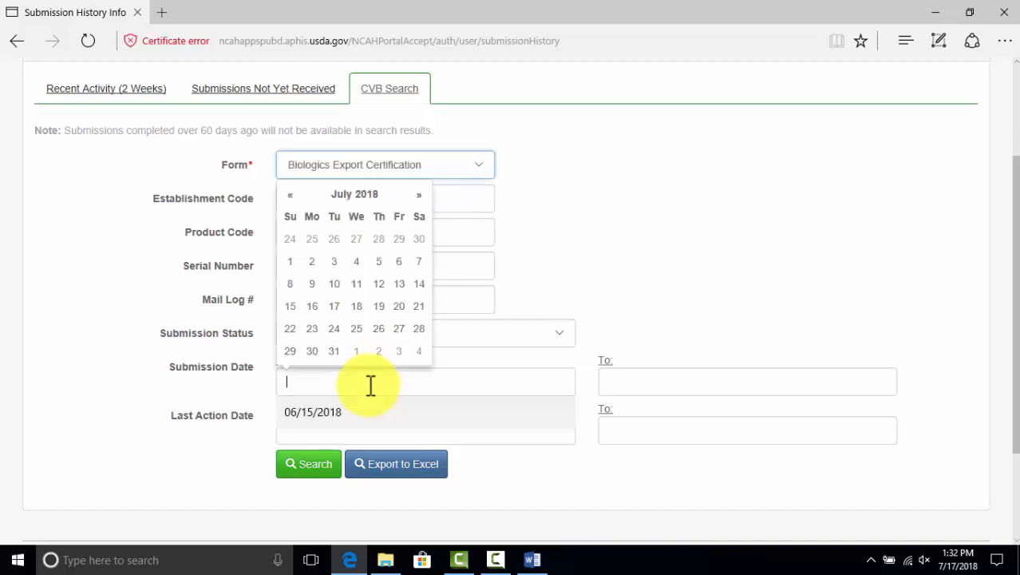
click(292, 197)
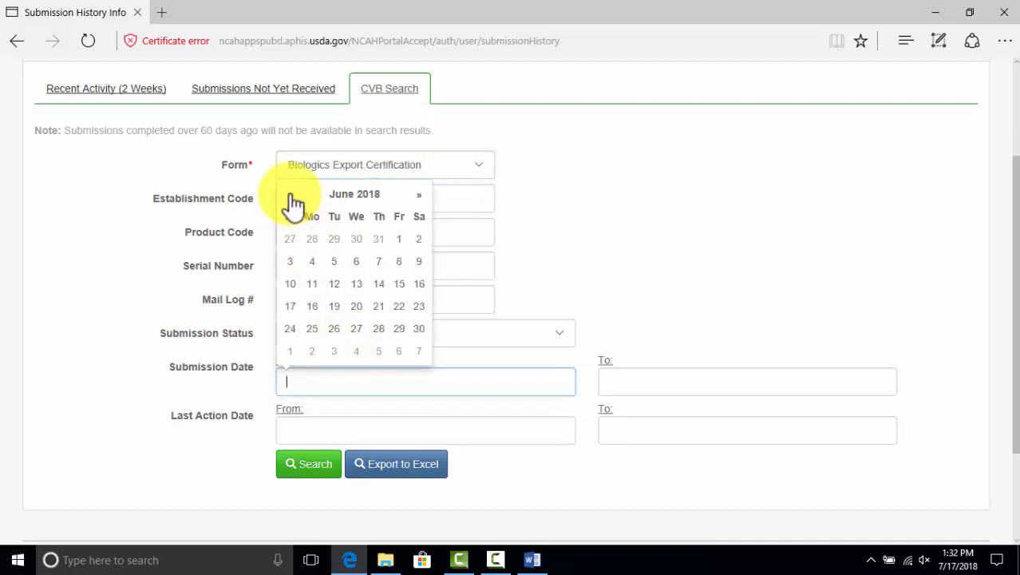
click(400, 239)
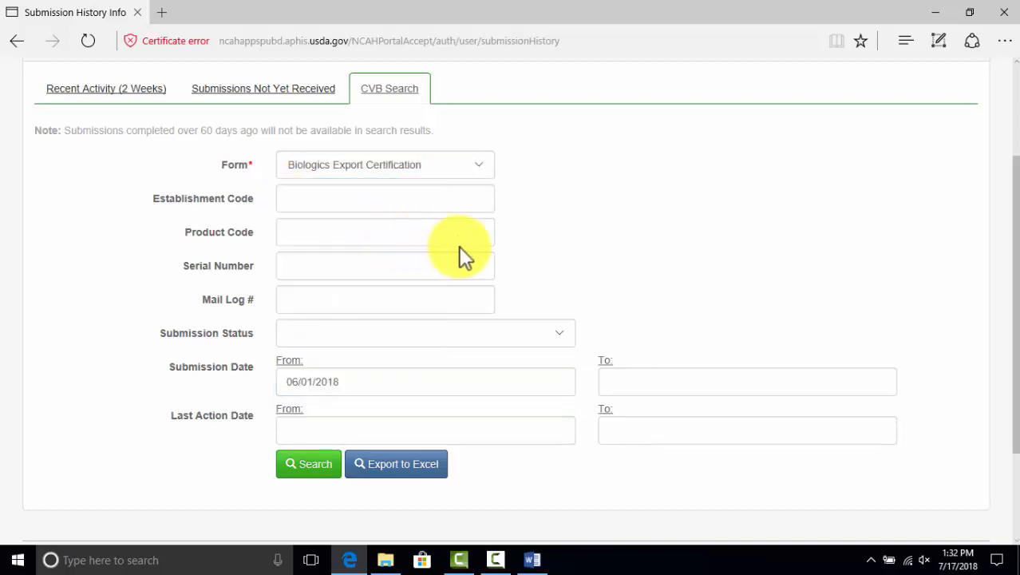
click(685, 385)
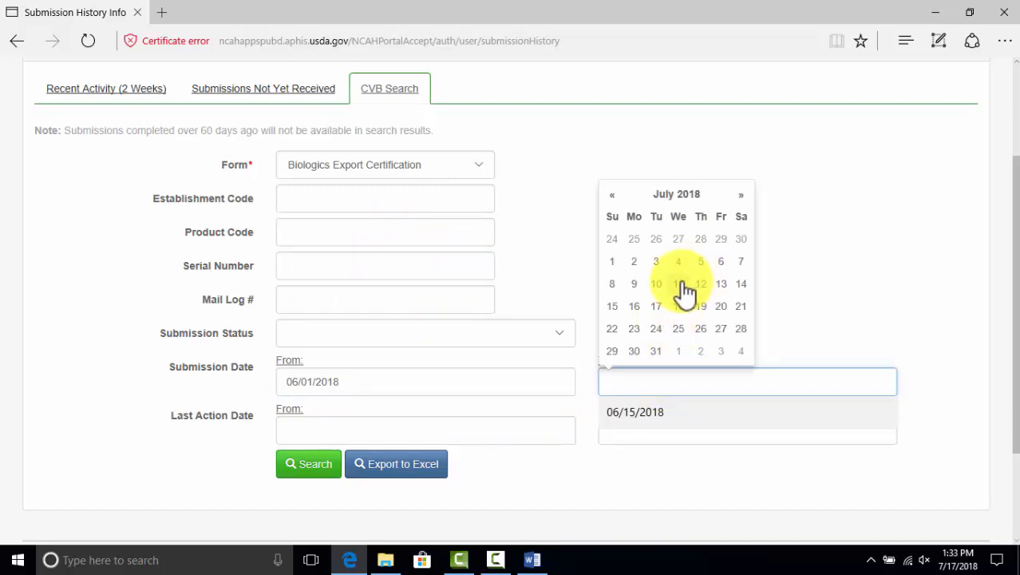
click(655, 306)
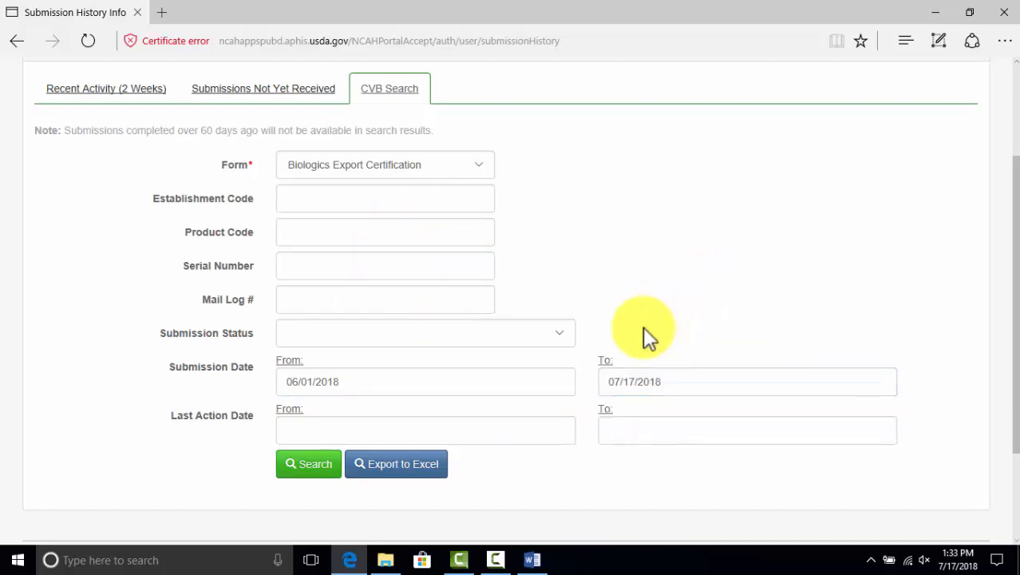
click(319, 463)
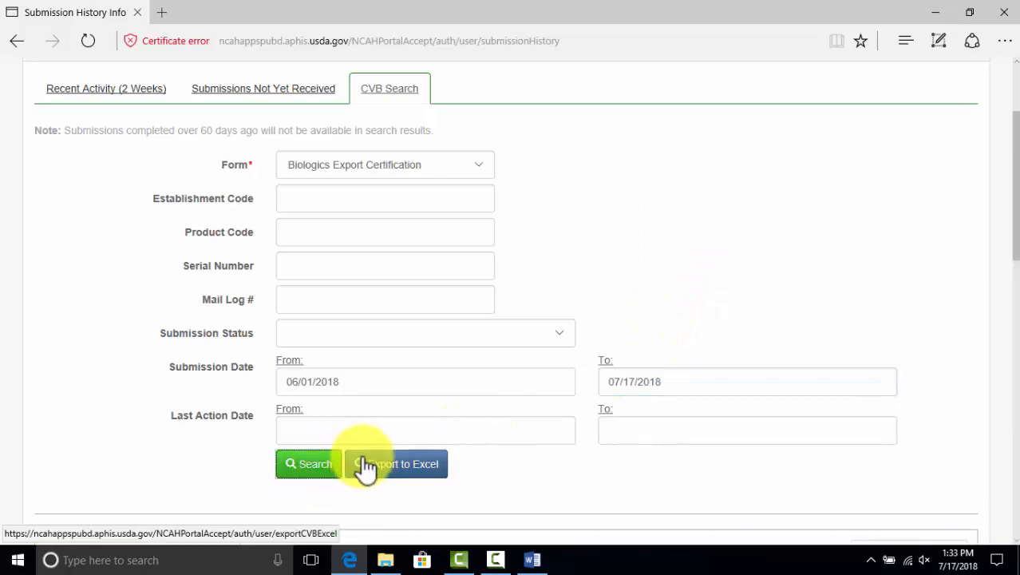
Sort the search results by Submission Date descending, so 07/17/2018 submissions appear first
scroll(367, 463, down, 6)
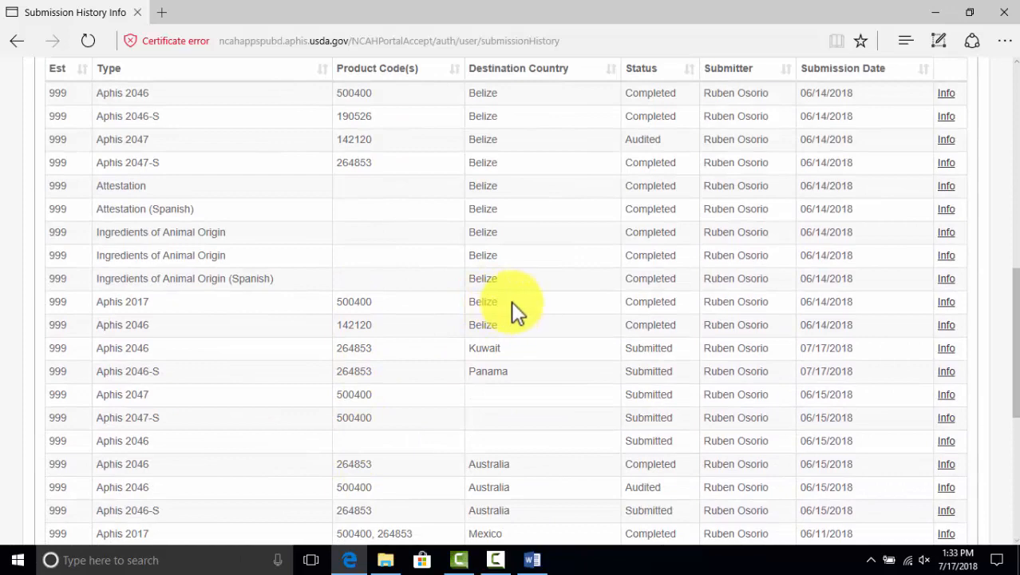
scroll(526, 288, up, 3)
click(918, 292)
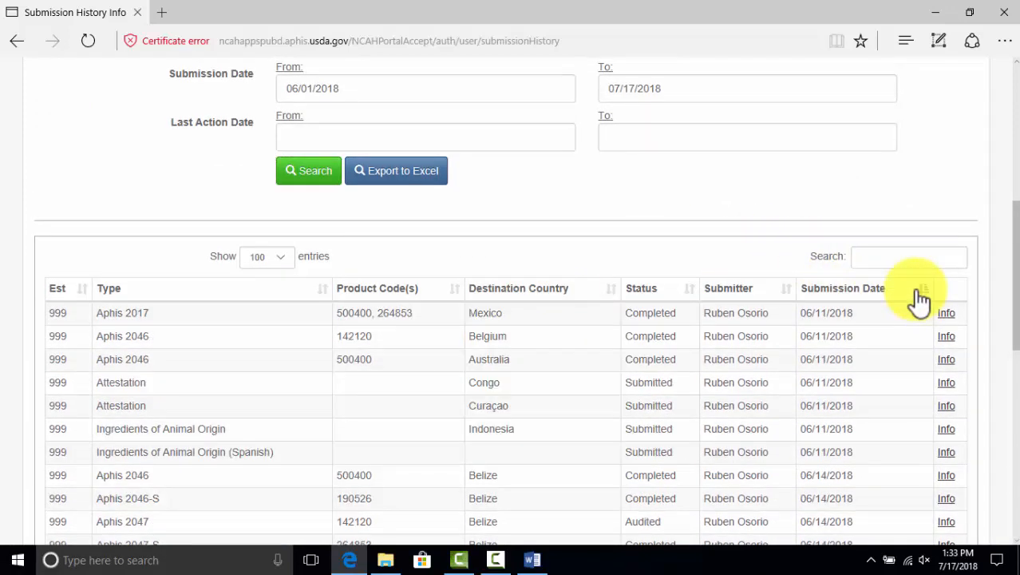
click(918, 297)
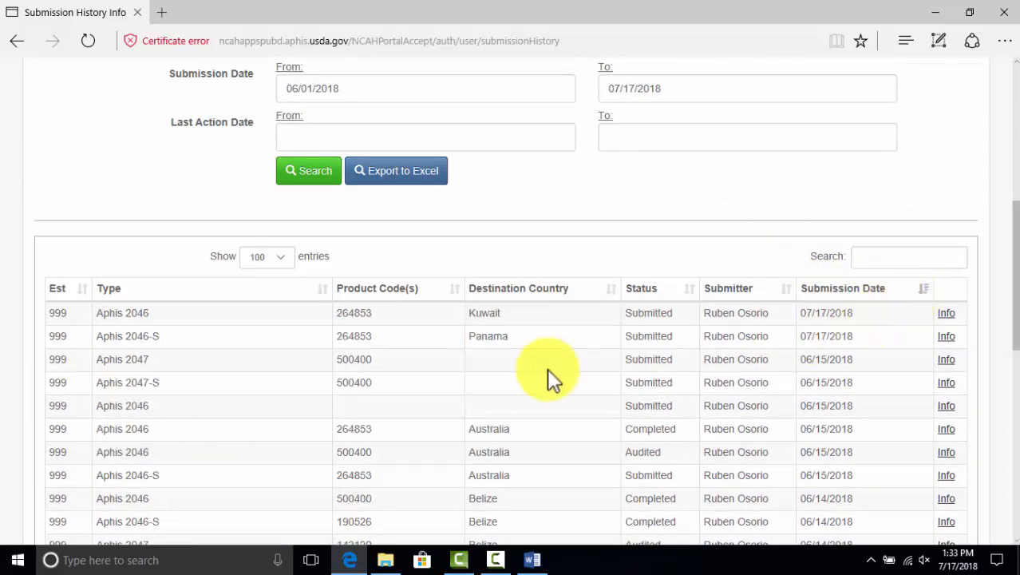
scroll(211, 363, down, 2)
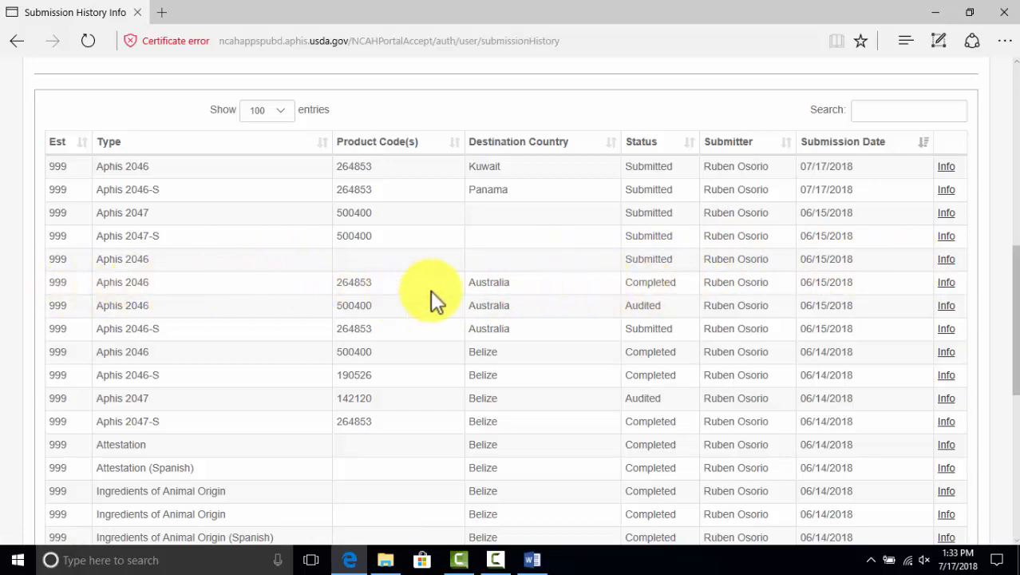
Open the completed Aphis 2046 Australia submission and save its Export_18-00200.pdf response file
click(945, 282)
scroll(550, 269, down, 5)
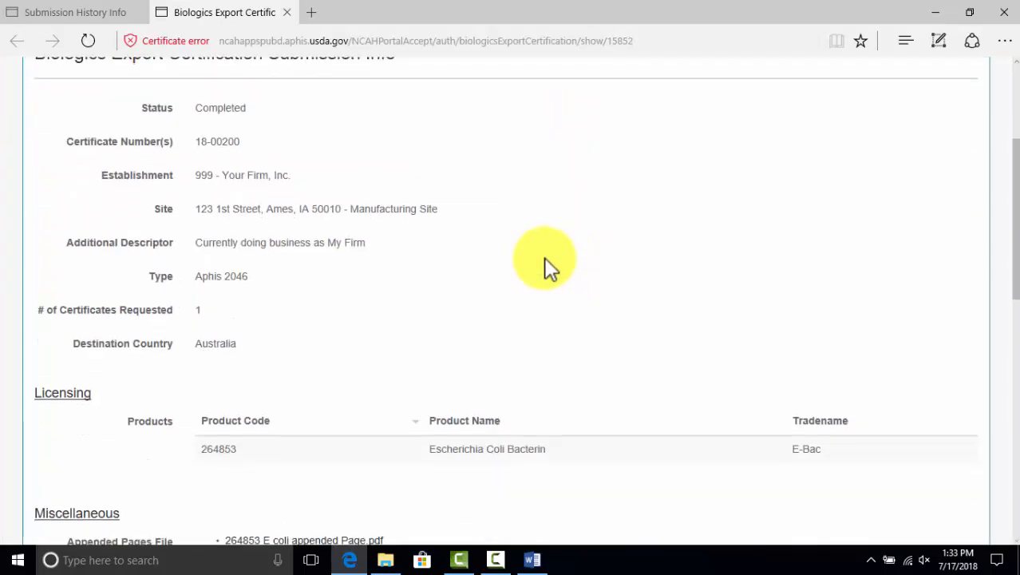
scroll(549, 270, down, 1)
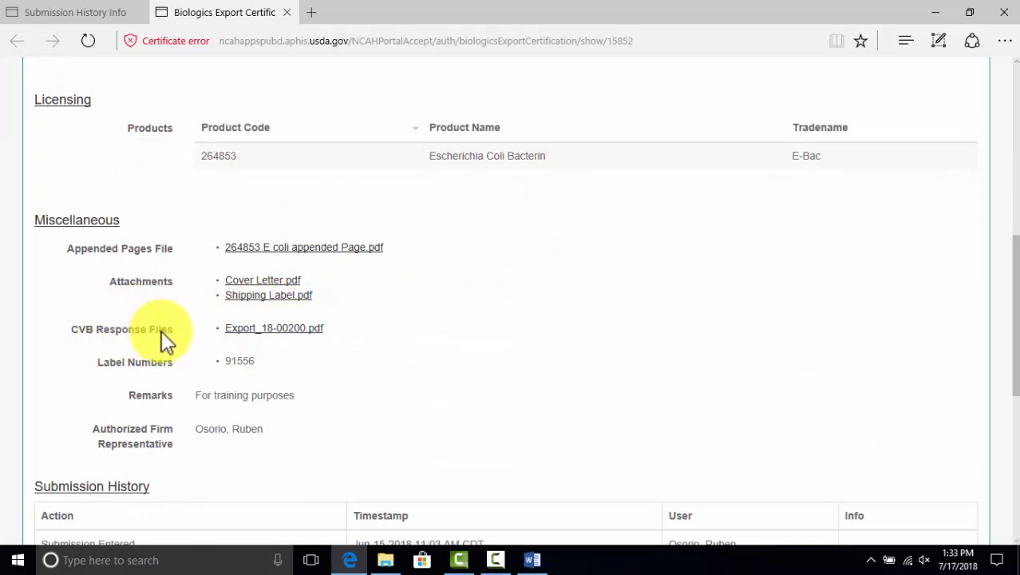
click(292, 329)
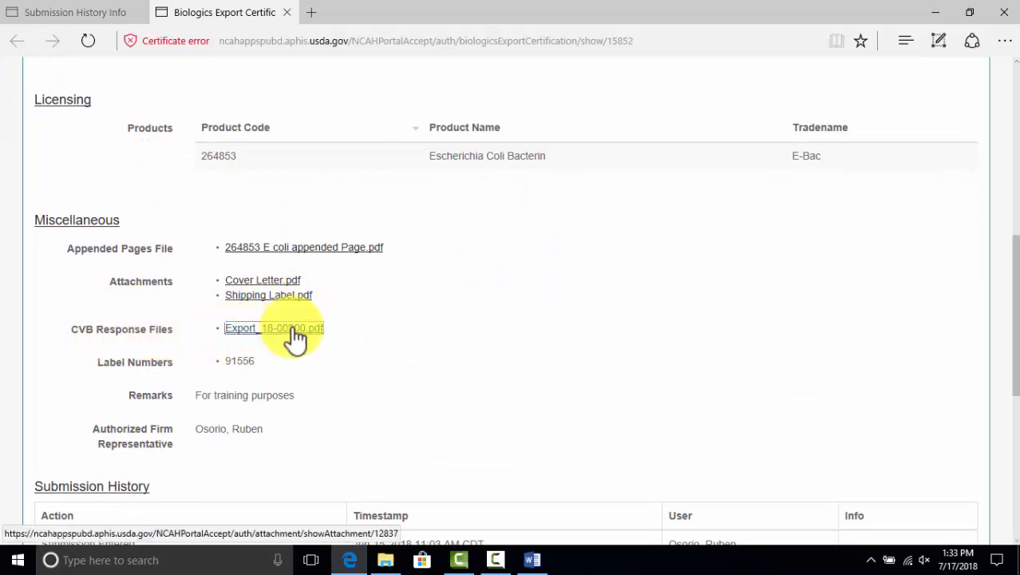
scroll(519, 343, down, 2)
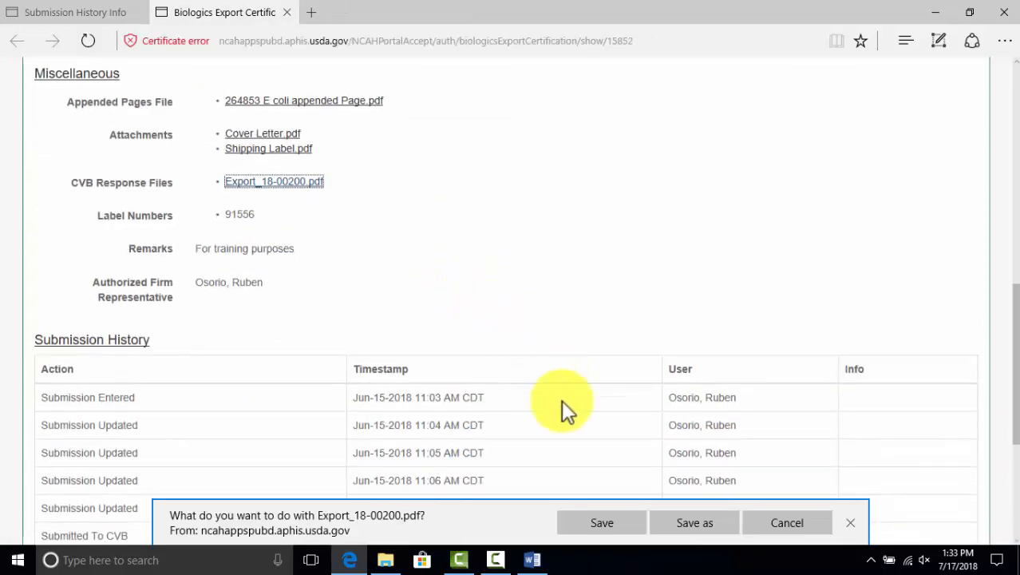
click(619, 514)
Open Export_18-00200.pdf and scroll through its pages
click(584, 518)
scroll(551, 435, down, 10)
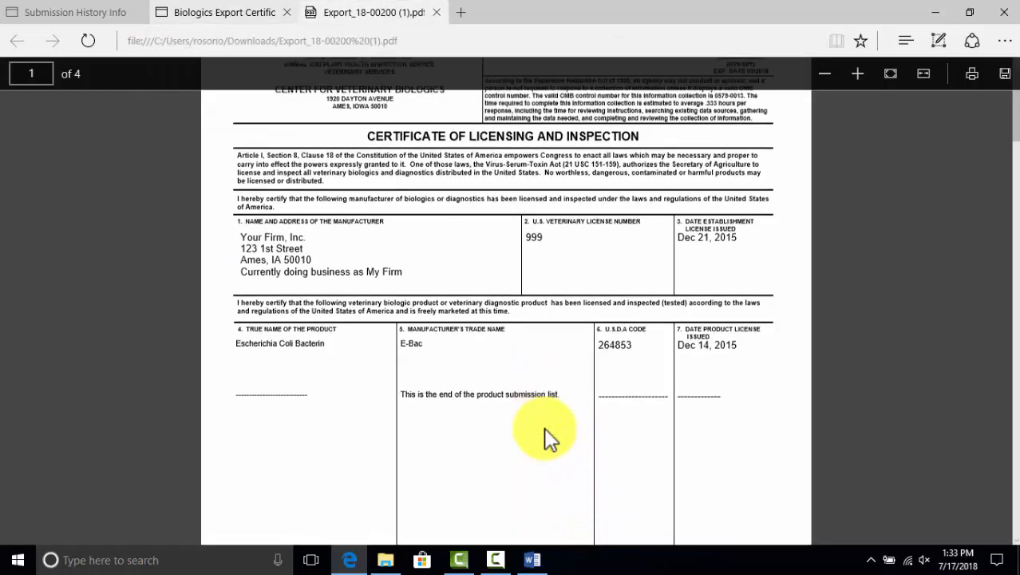
scroll(546, 423, up, 2)
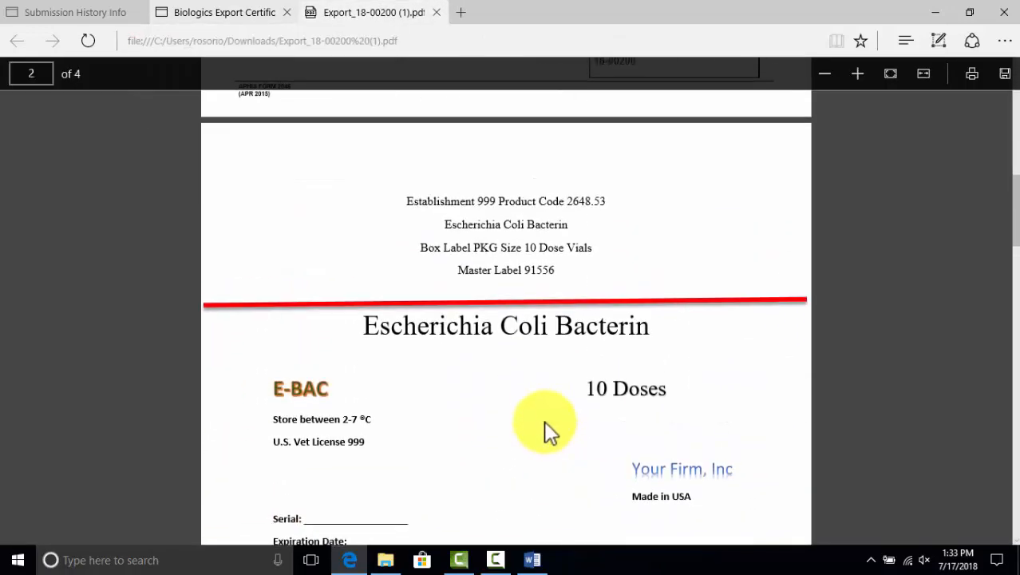
scroll(541, 418, down, 3)
scroll(541, 417, down, 12)
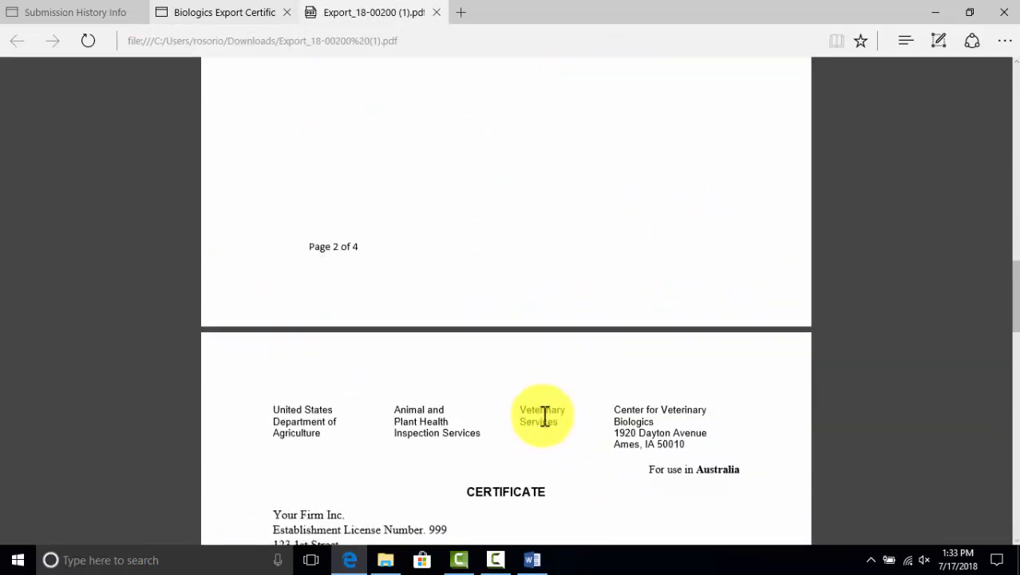
scroll(545, 424, down, 12)
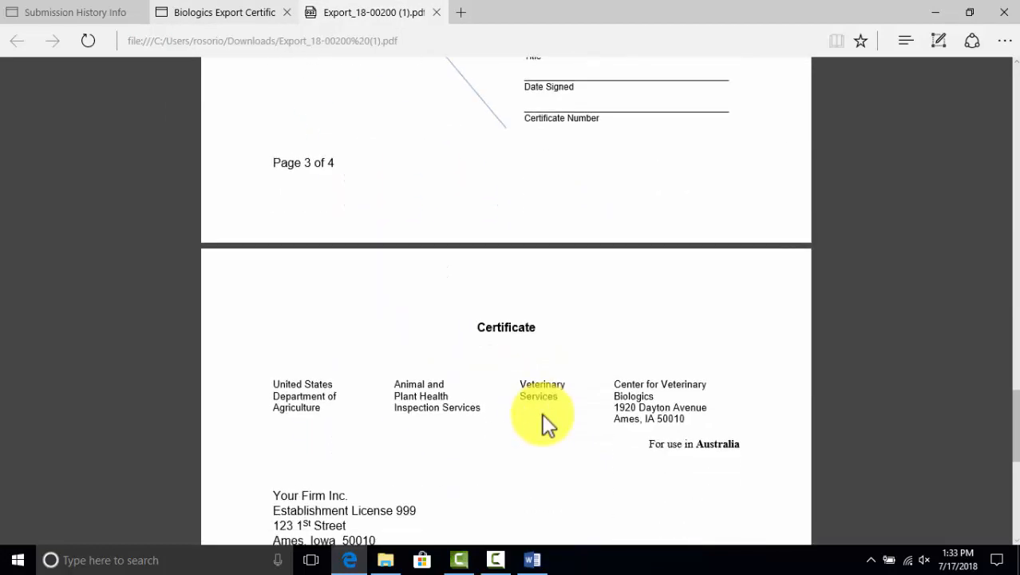
scroll(546, 423, up, 12)
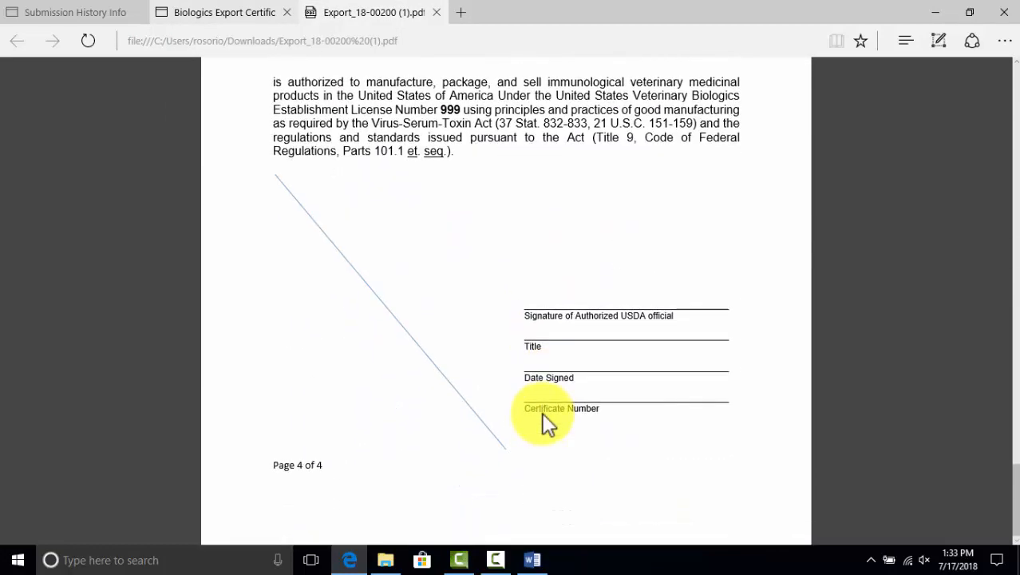
scroll(543, 413, up, 12)
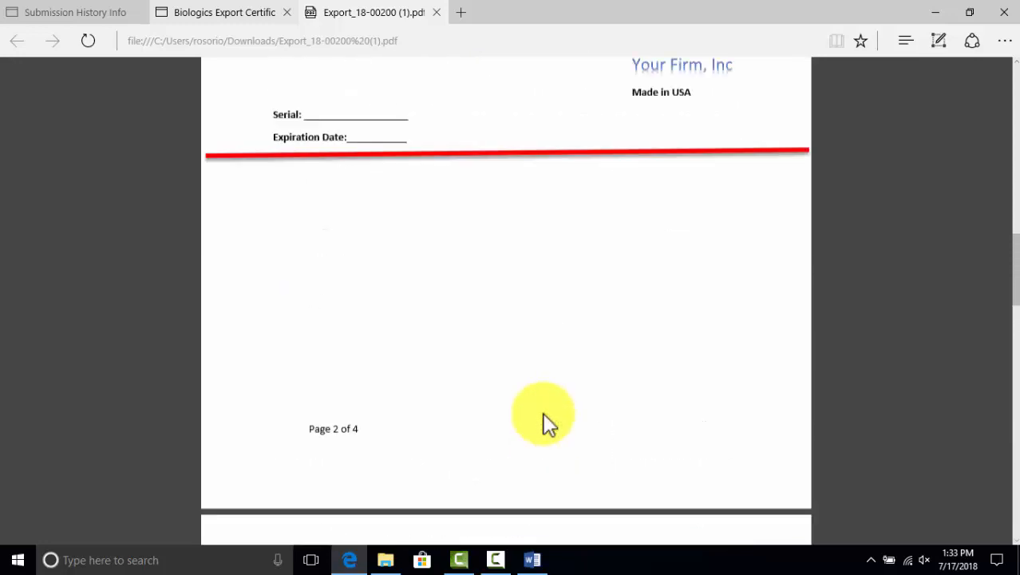
scroll(549, 423, up, 1)
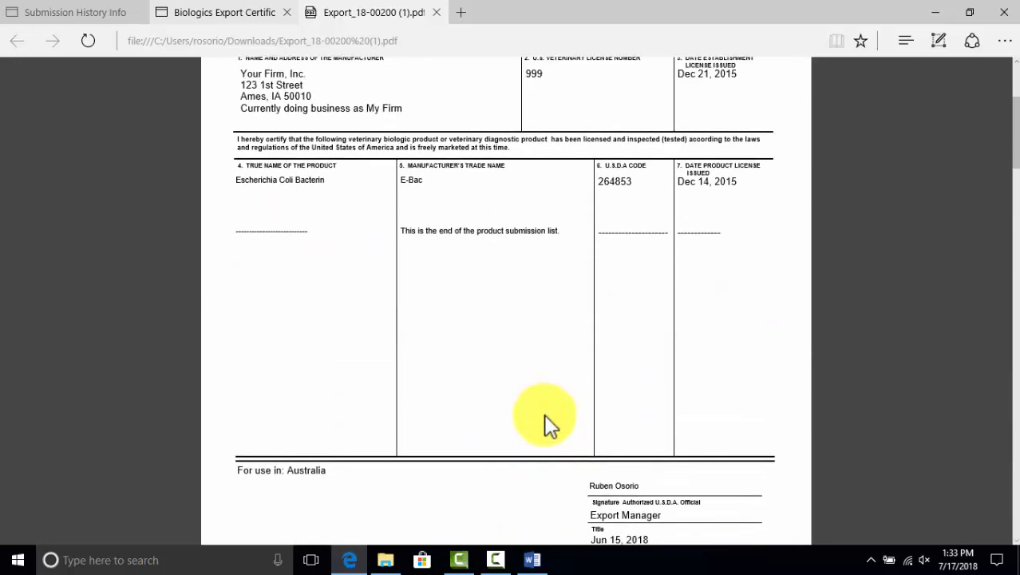
scroll(523, 422, down, 2)
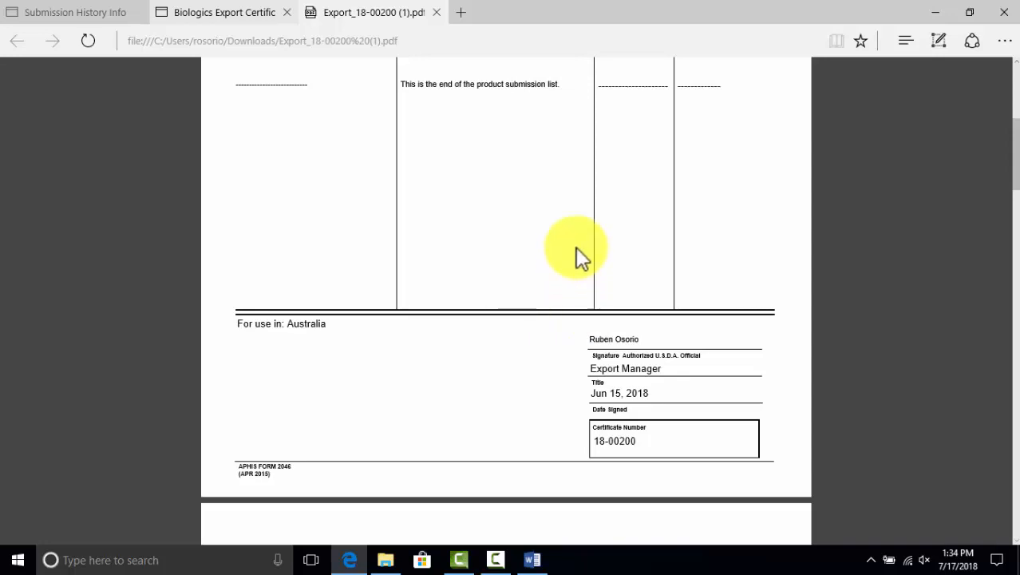
Review the four-page Australia certificate 18-00200, signed Jun 15, 2018
scroll(630, 335, down, 3)
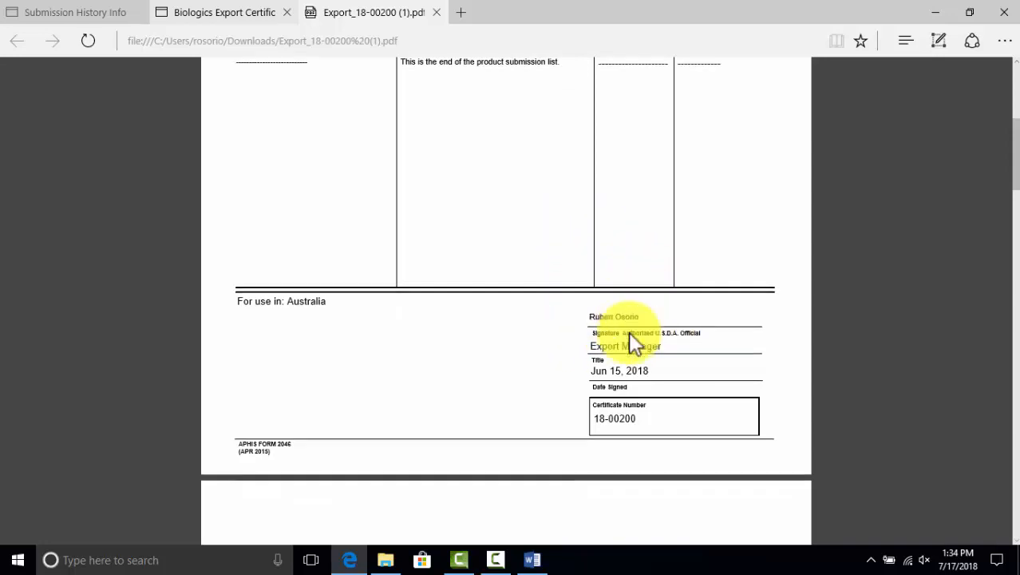
scroll(633, 330, up, 10)
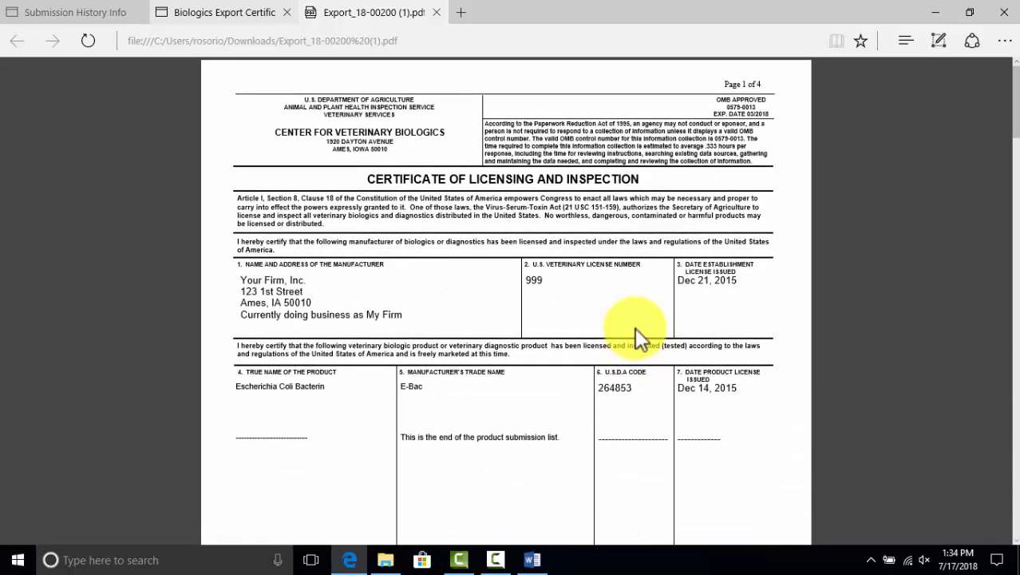
scroll(637, 326, down, 20)
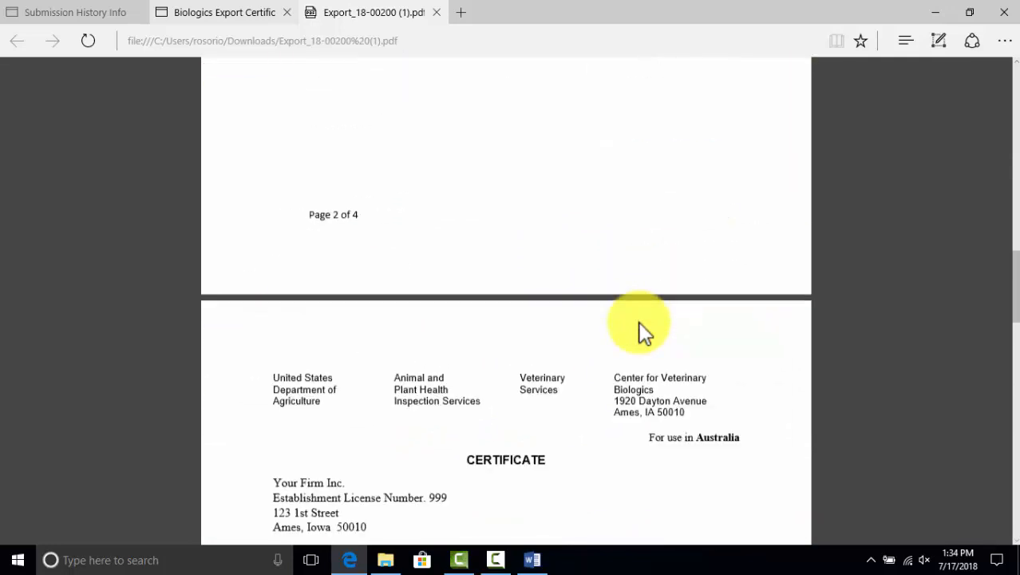
scroll(645, 331, down, 14)
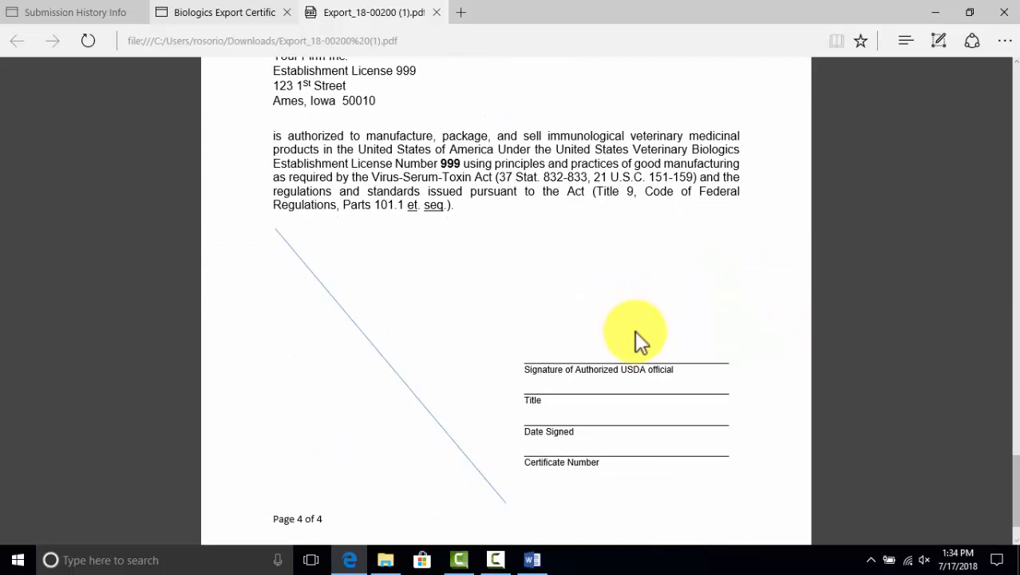
scroll(635, 331, up, 20)
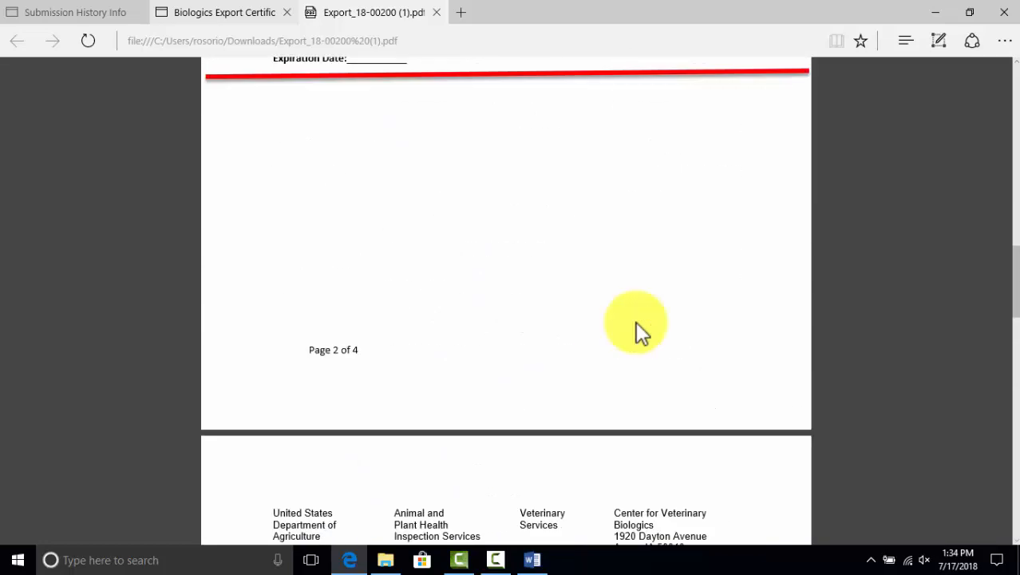
scroll(635, 325, up, 14)
scroll(634, 299, down, 2)
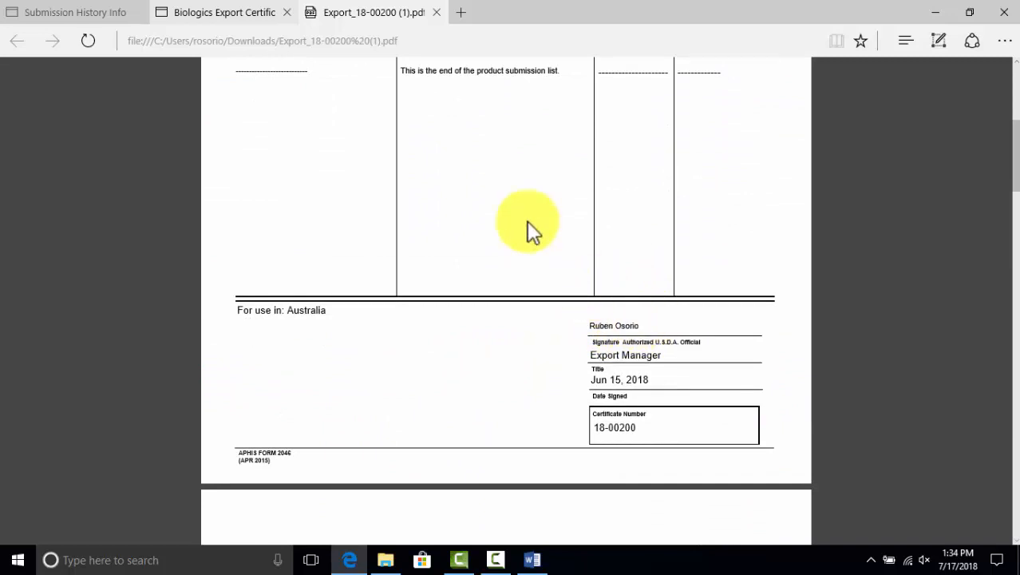
Close the certificate PDF and Australia submission tabs, then return to the portal Dashboard
click(436, 12)
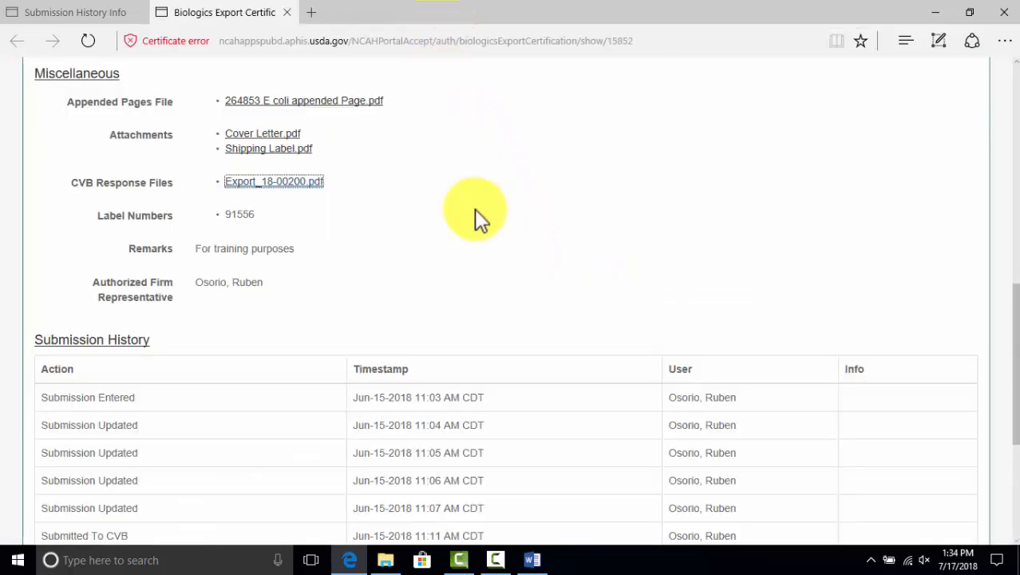
scroll(474, 208, down, 3)
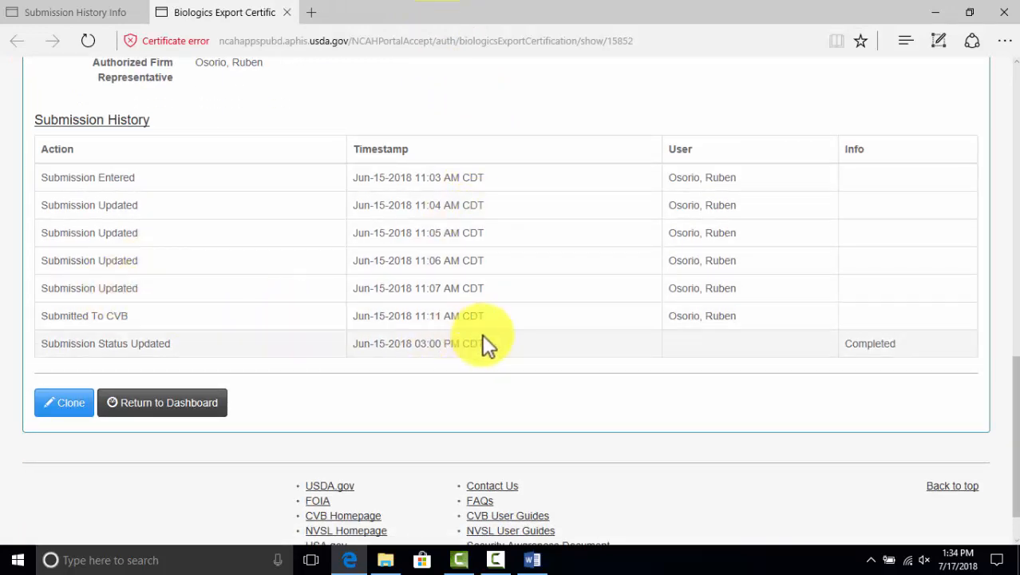
scroll(471, 307, up, 6)
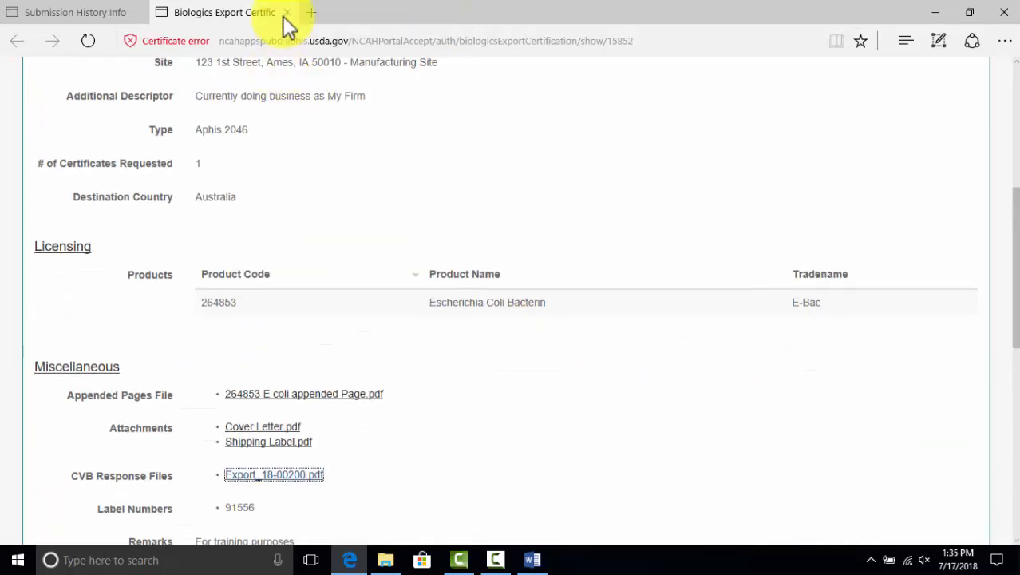
click(288, 12)
scroll(316, 160, up, 6)
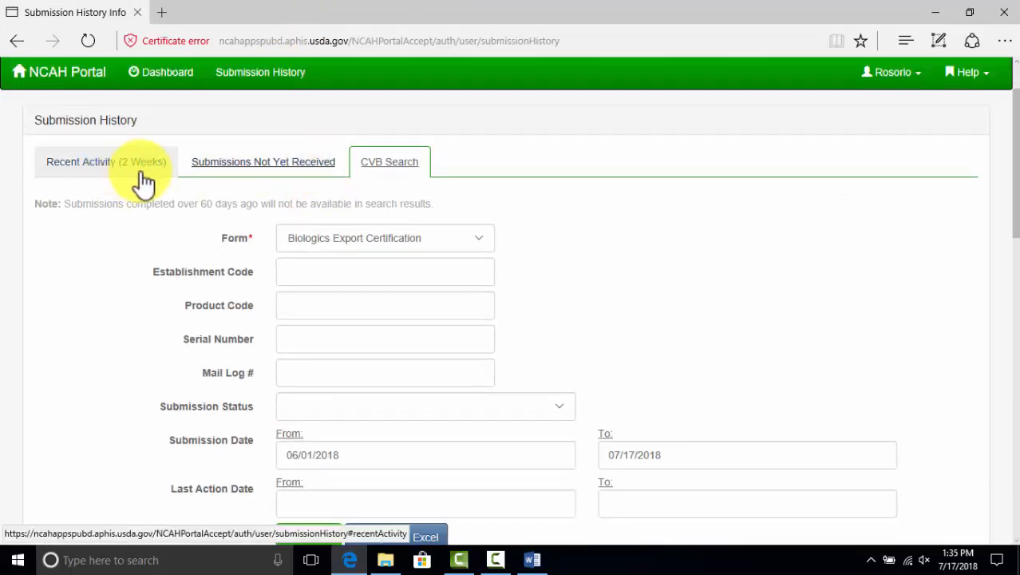
click(171, 75)
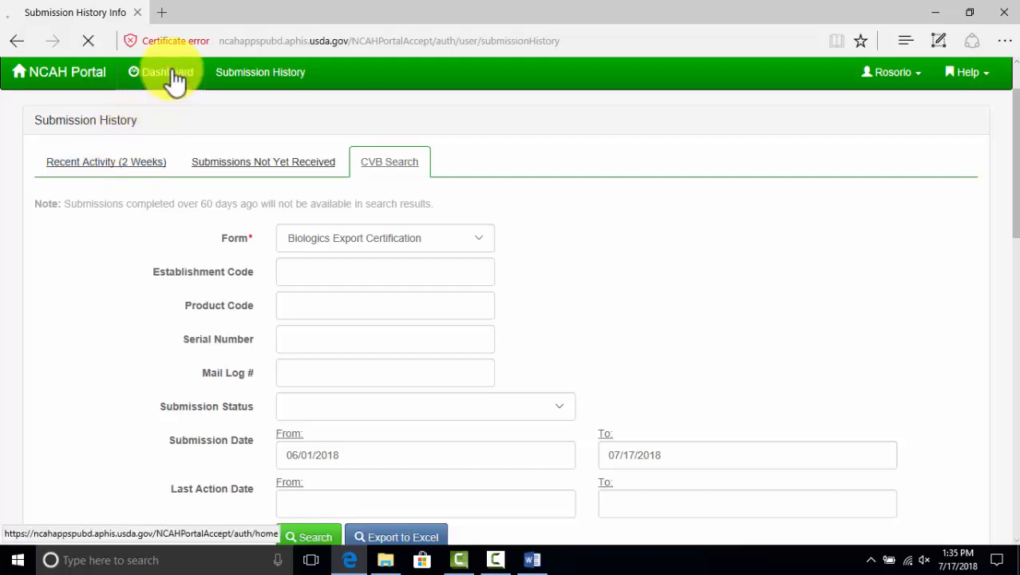